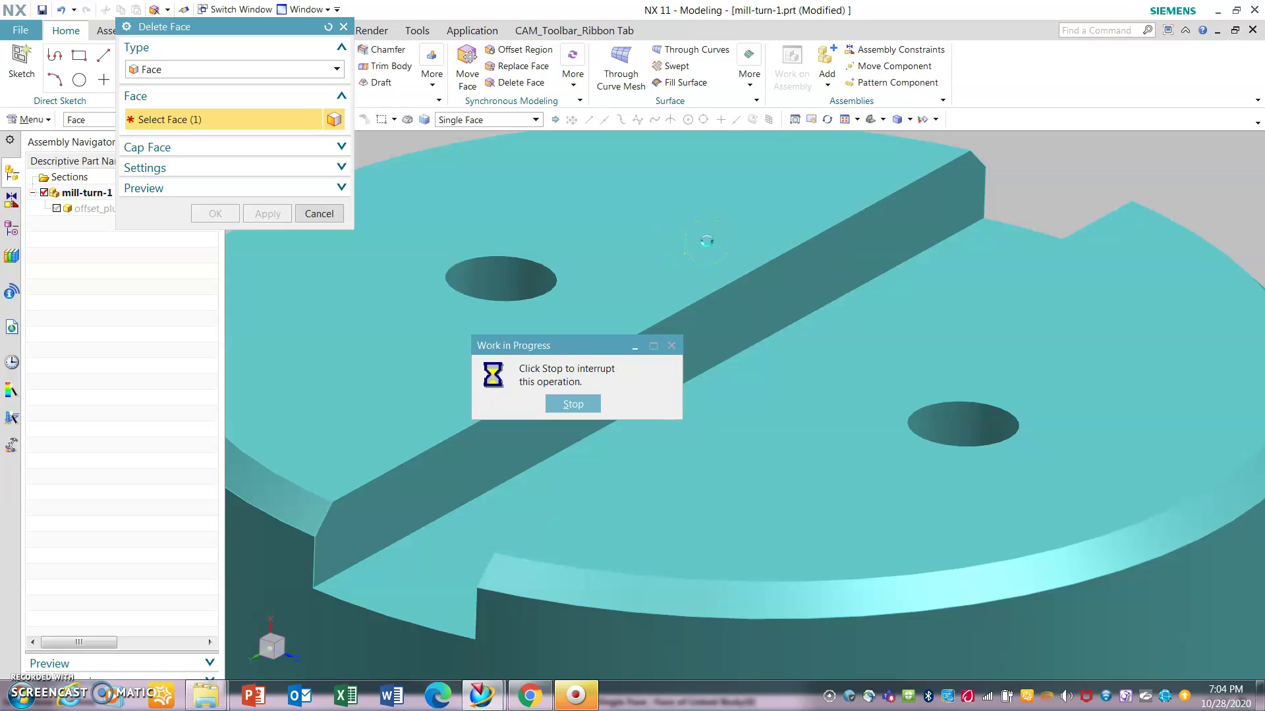
# Delete the floor and wall faces of the diagonal slot across the part's top using Delete Face.
pyautogui.scroll(-8, 711, 237)
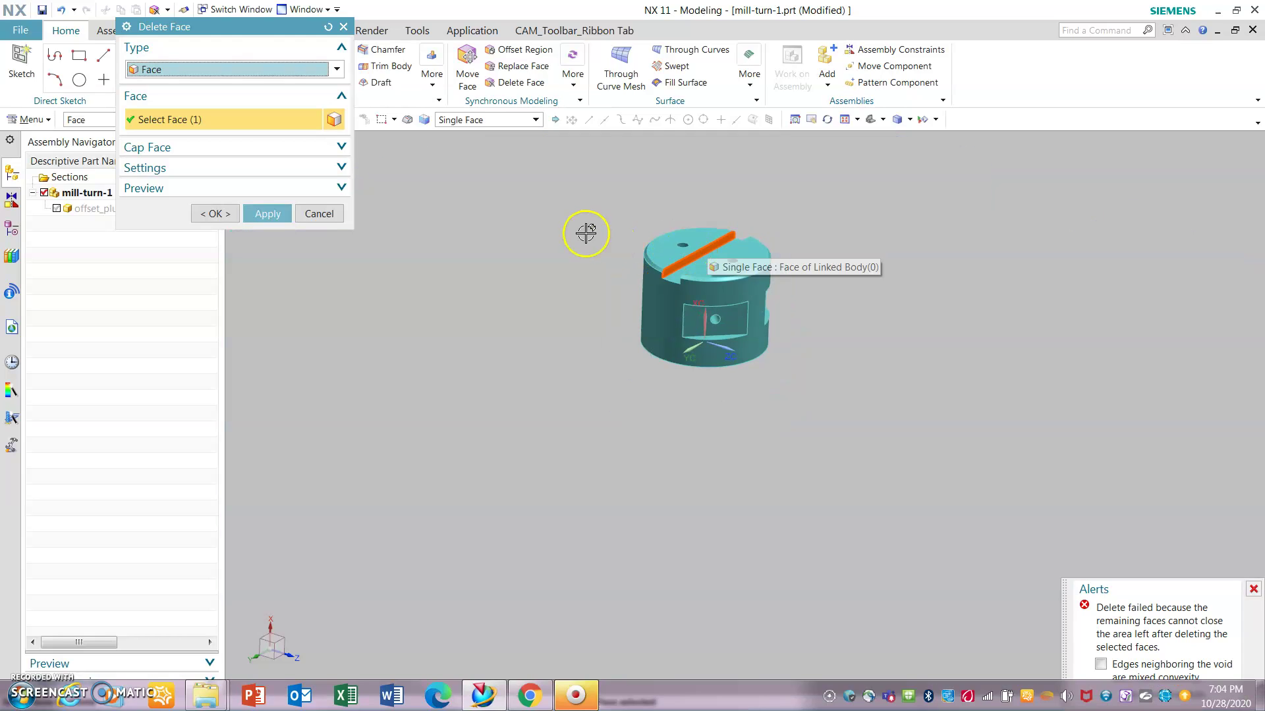
pyautogui.scroll(2, 593, 224)
pyautogui.click(720, 318)
pyautogui.moveTo(599, 268); pyautogui.dragTo(823, 250, button='middle')
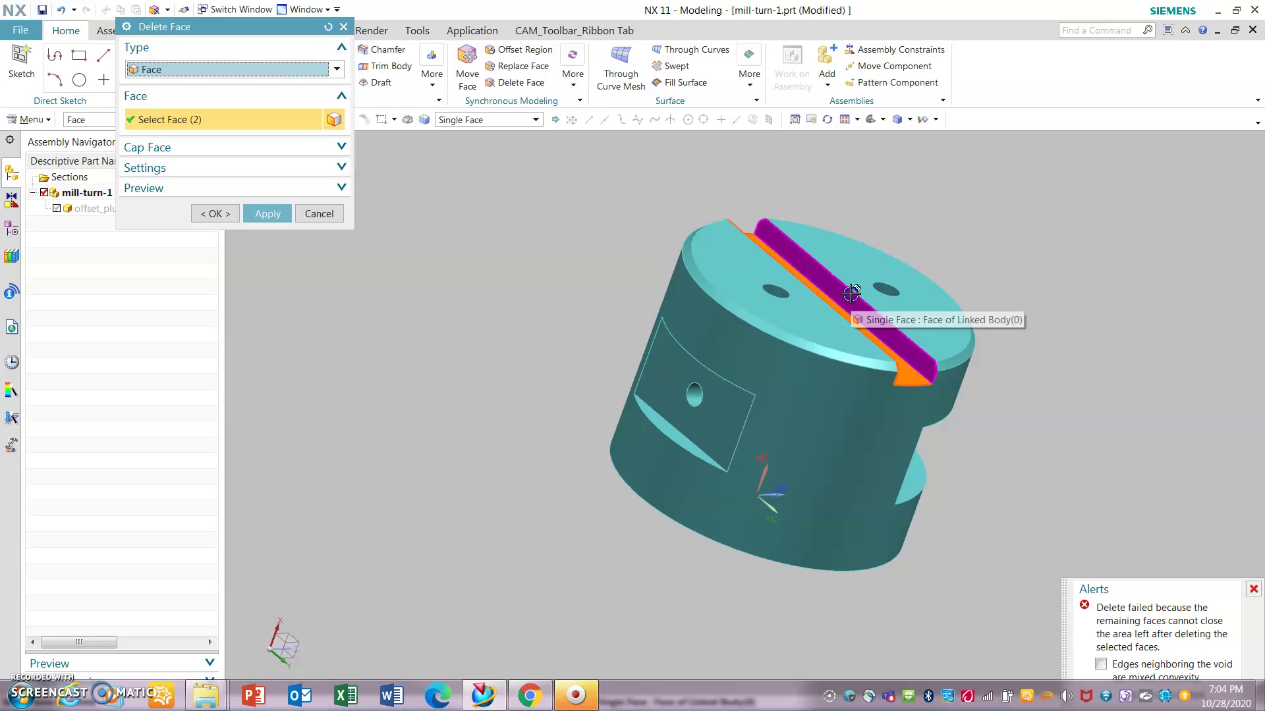
pyautogui.click(851, 294)
pyautogui.click(215, 213)
# Delete the two small hole faces in the part's top face using Delete Face.
pyautogui.moveTo(573, 282); pyautogui.dragTo(477, 274, button='middle')
pyautogui.moveTo(946, 268); pyautogui.dragTo(991, 226, button='middle')
pyautogui.scroll(1, 862, 195)
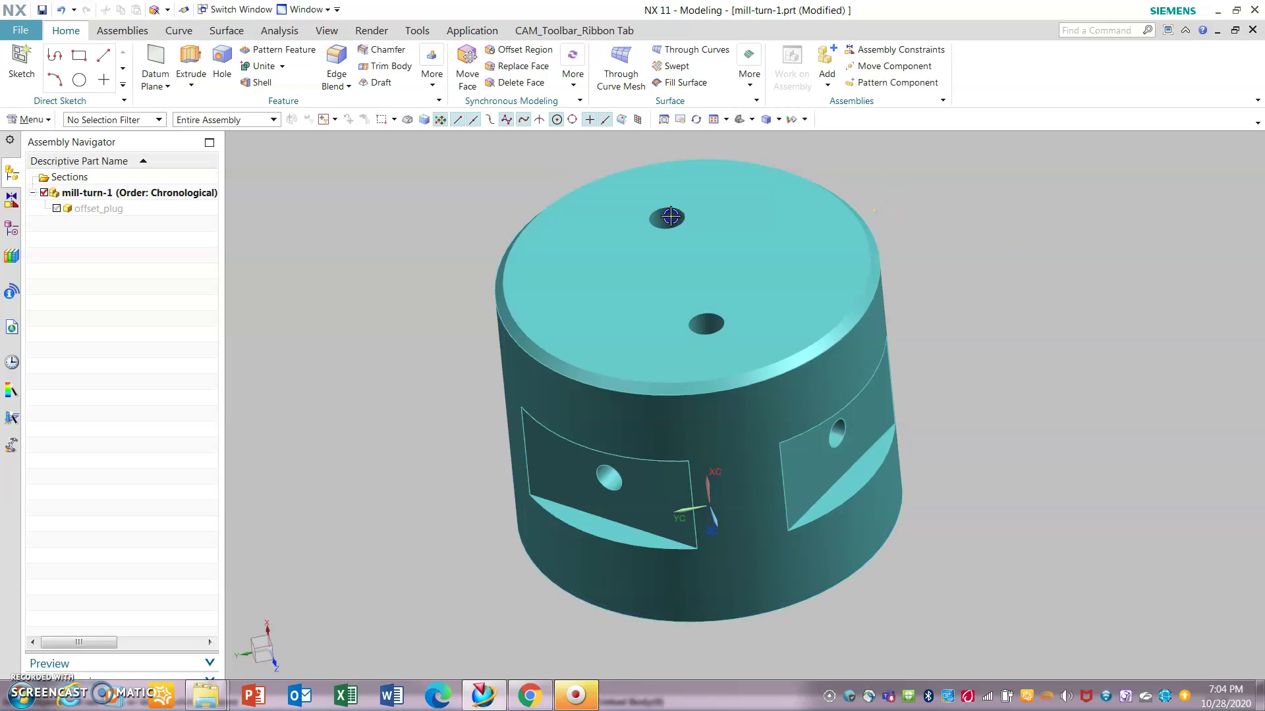
pyautogui.hotkey('ctrl', 'a')
pyautogui.press('Escape')
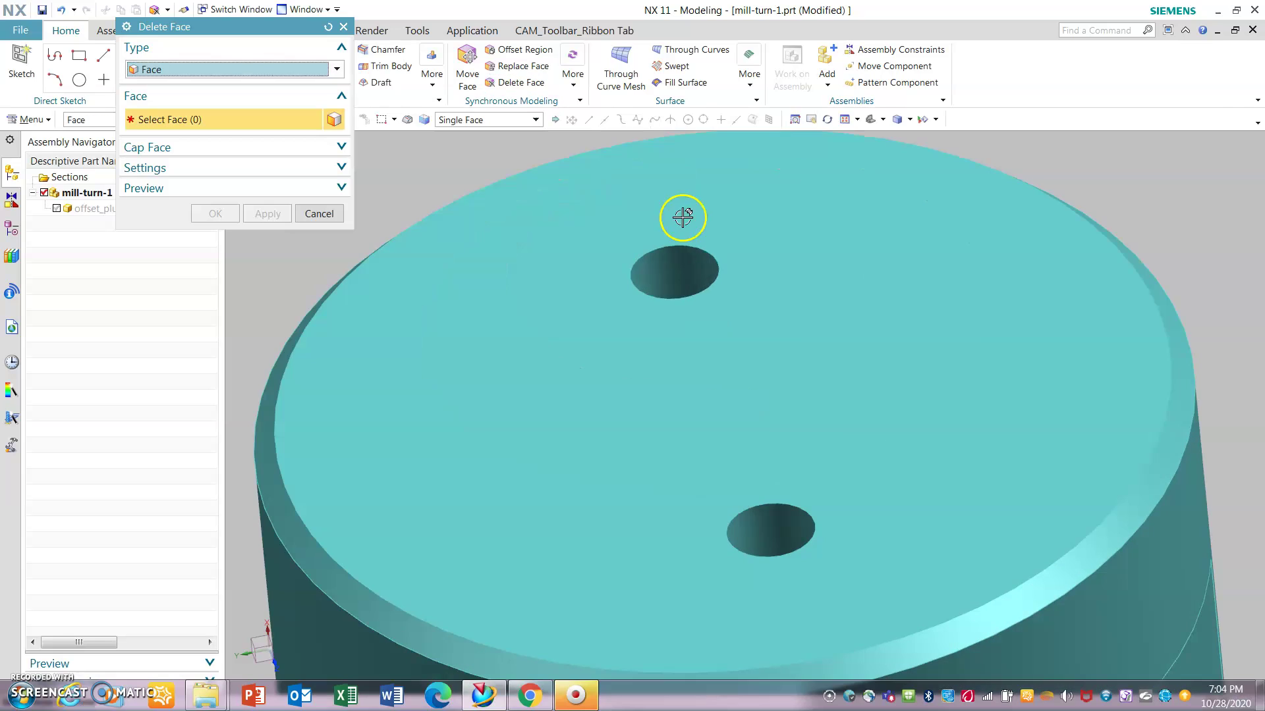
pyautogui.scroll(4, 676, 204)
pyautogui.click(671, 255)
pyautogui.click(776, 528)
pyautogui.click(267, 213)
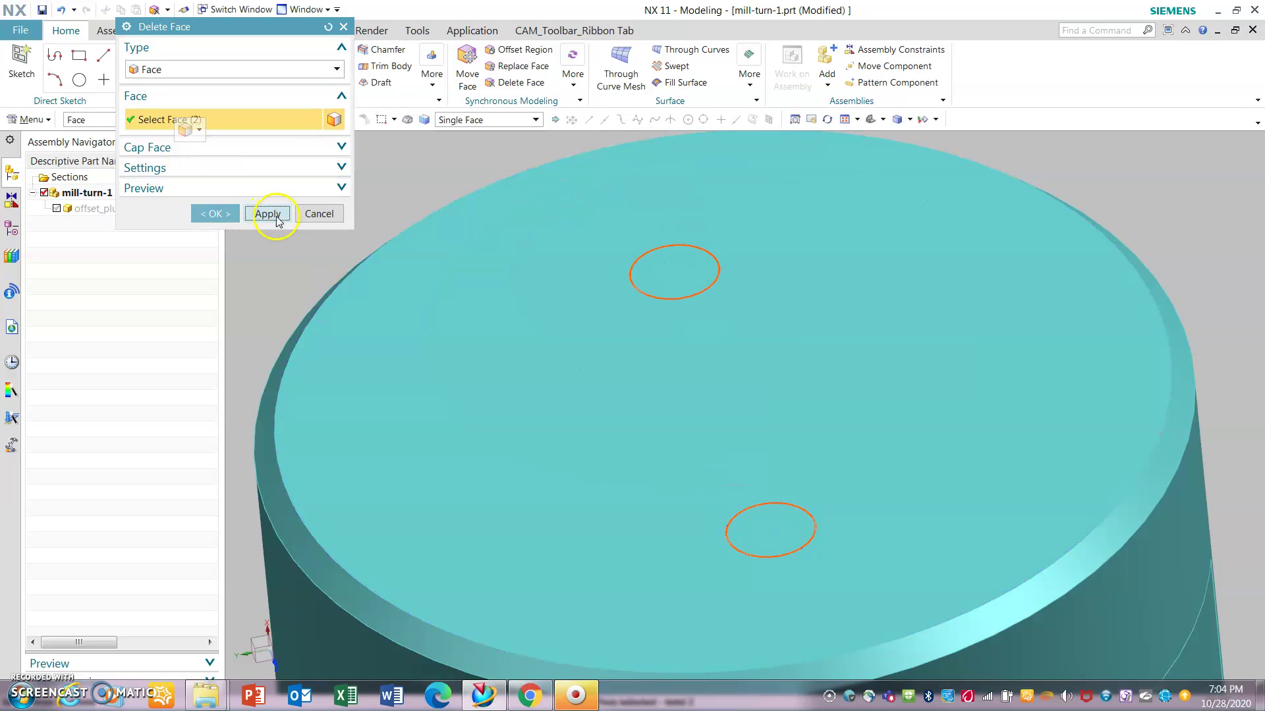
pyautogui.scroll(-4, 700, 258)
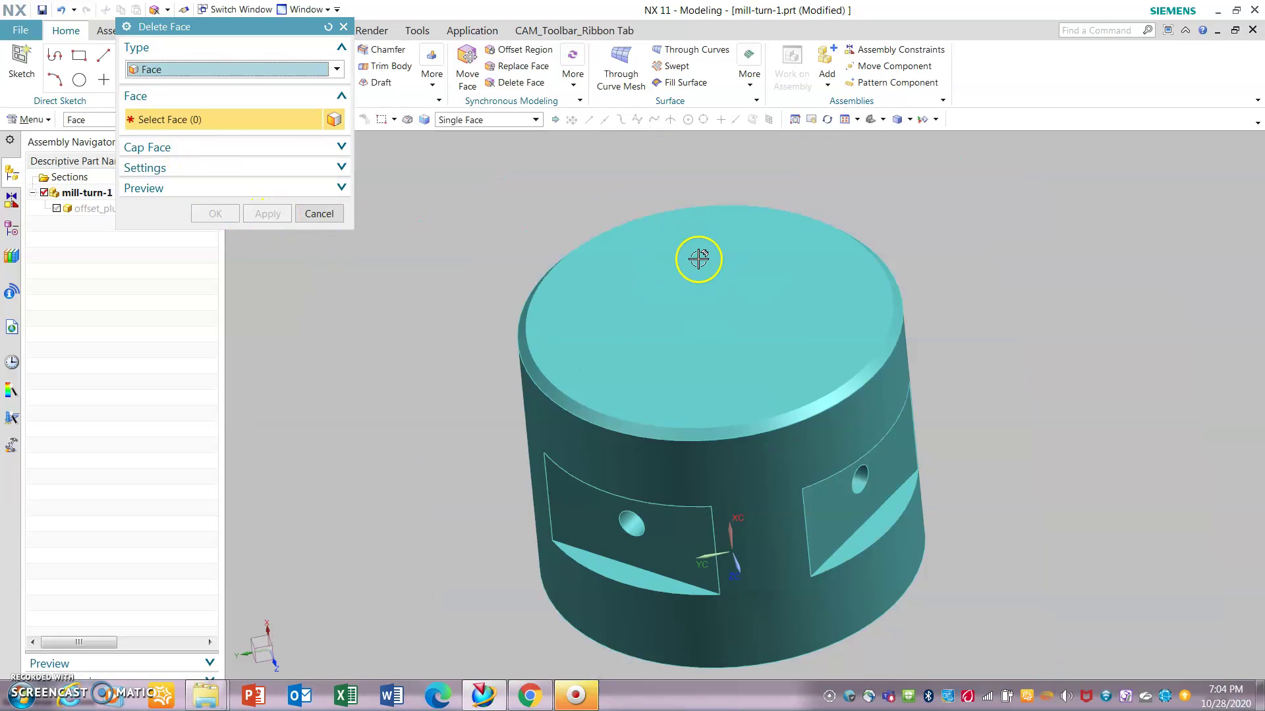
pyautogui.click(319, 213)
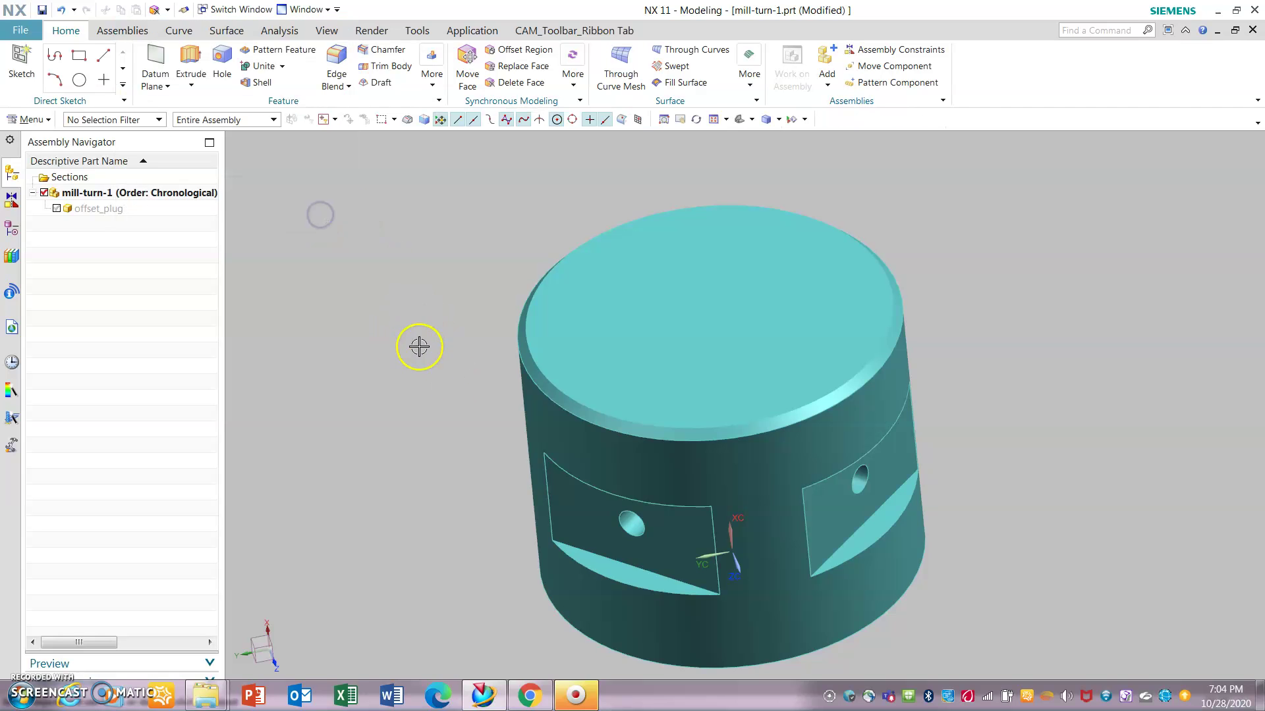
# Switch the model's display style from shaded to wireframe with hidden edges not drawn.
pyautogui.click(327, 31)
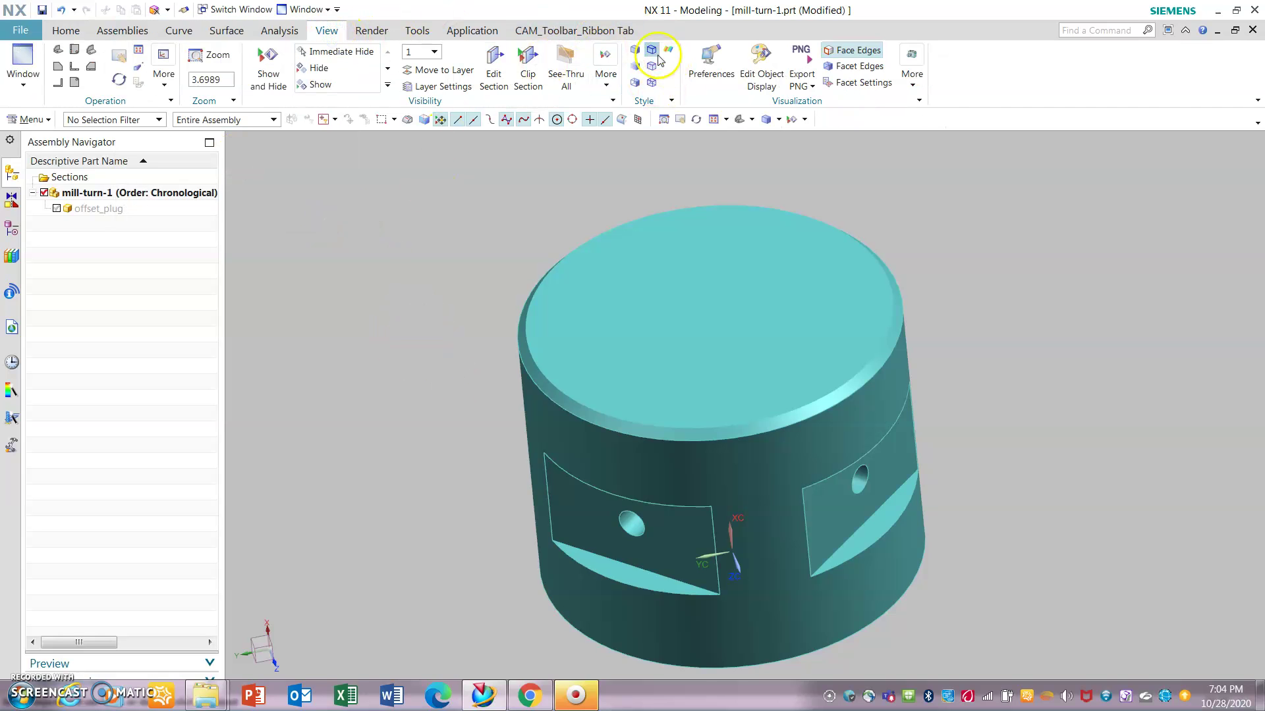
pyautogui.click(652, 49)
pyautogui.moveTo(438, 297); pyautogui.dragTo(246, 310, button='middle')
# Set the graphics window's plain background color to black.
pyautogui.click(30, 120)
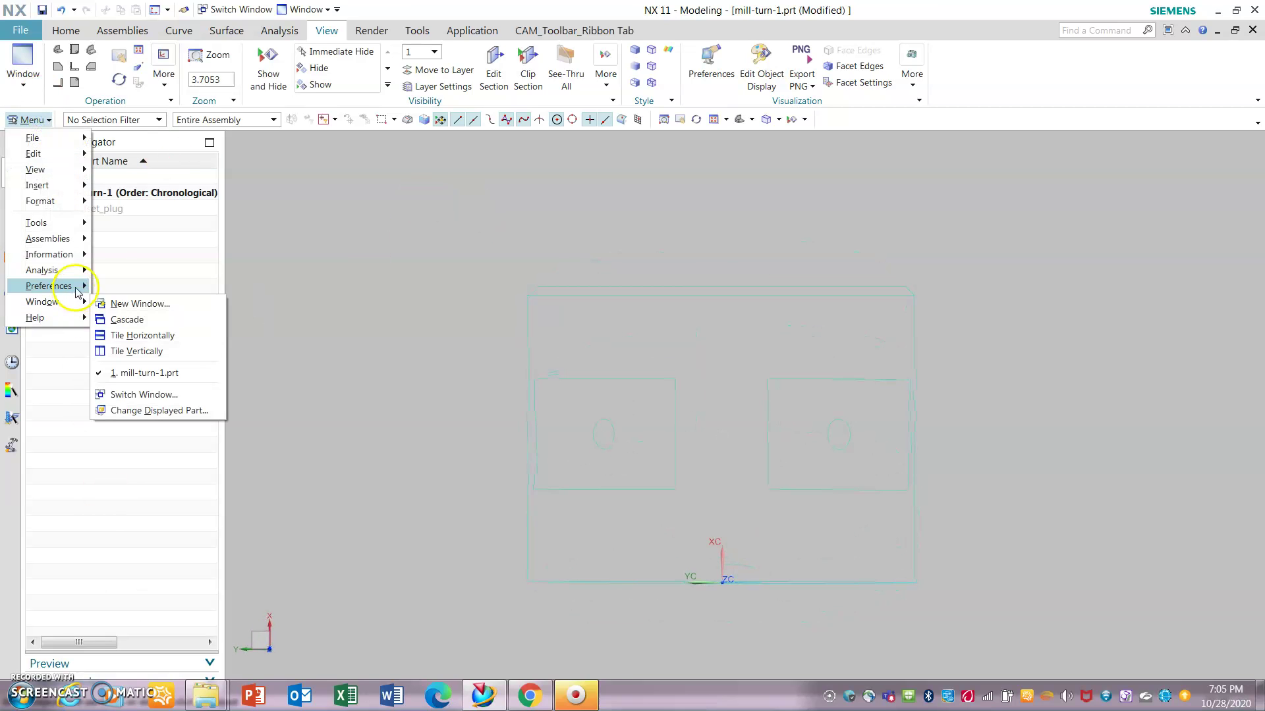
pyautogui.moveTo(77, 288)
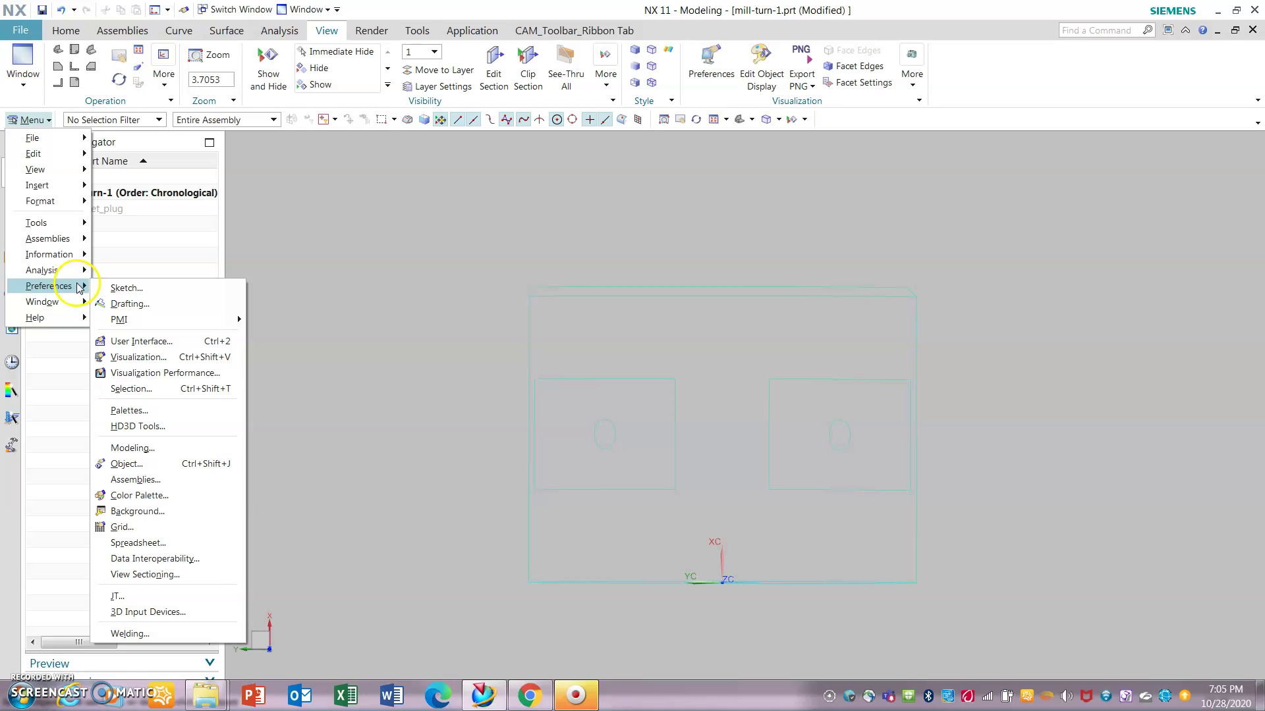
pyautogui.click(196, 511)
pyautogui.click(334, 193)
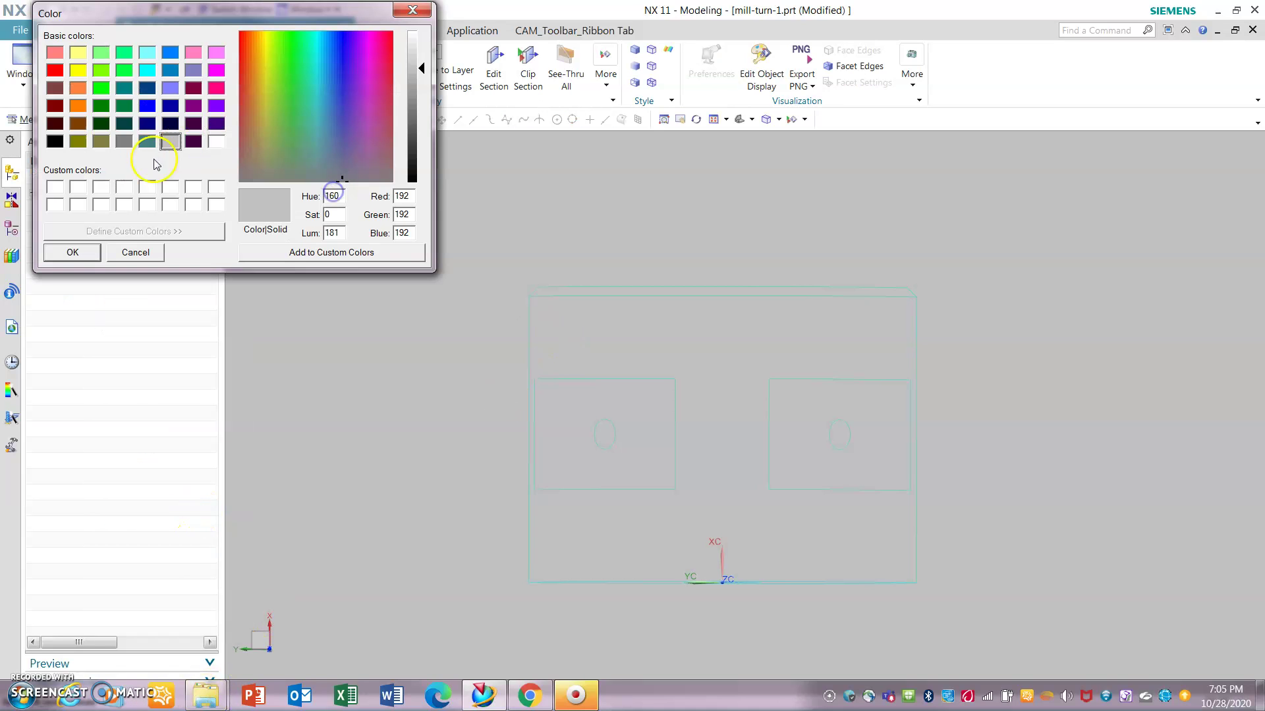
pyautogui.click(66, 140)
pyautogui.click(72, 253)
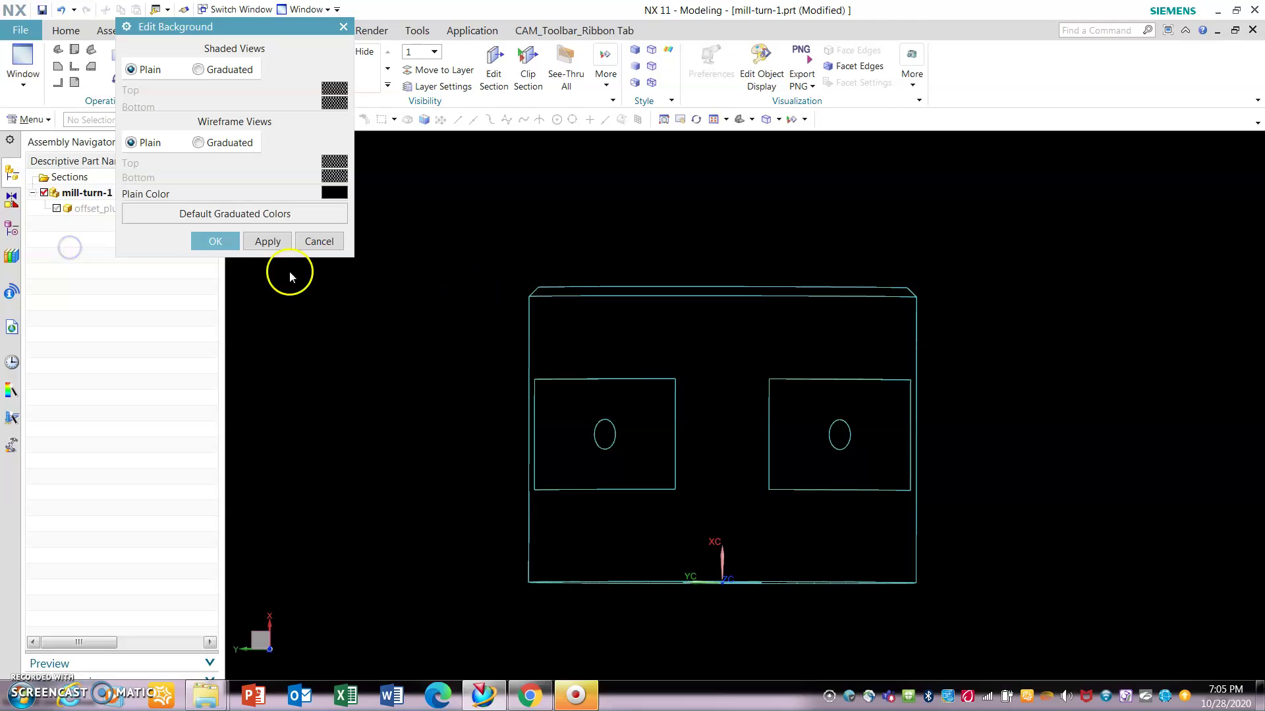
pyautogui.click(211, 241)
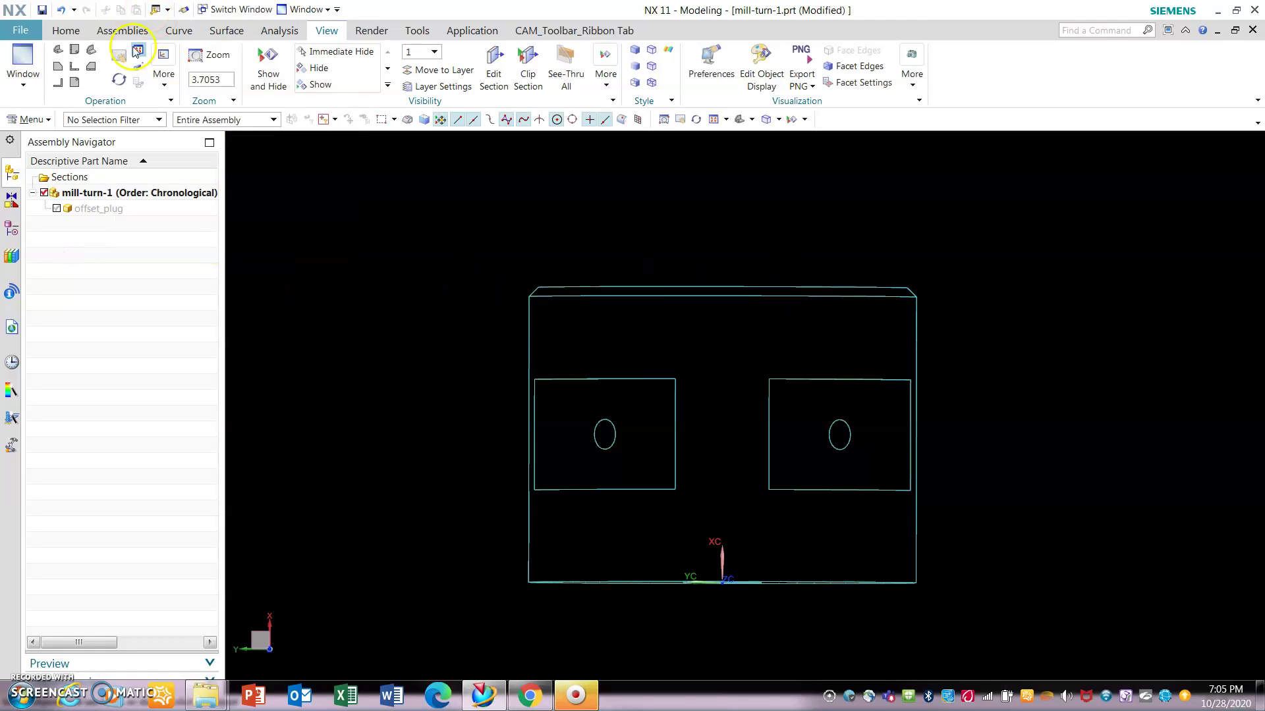
# Create a sketch on the plane normal to YC, with a horizontal reference along ZC and its origin at the top circular edge's center.
pyautogui.click(66, 30)
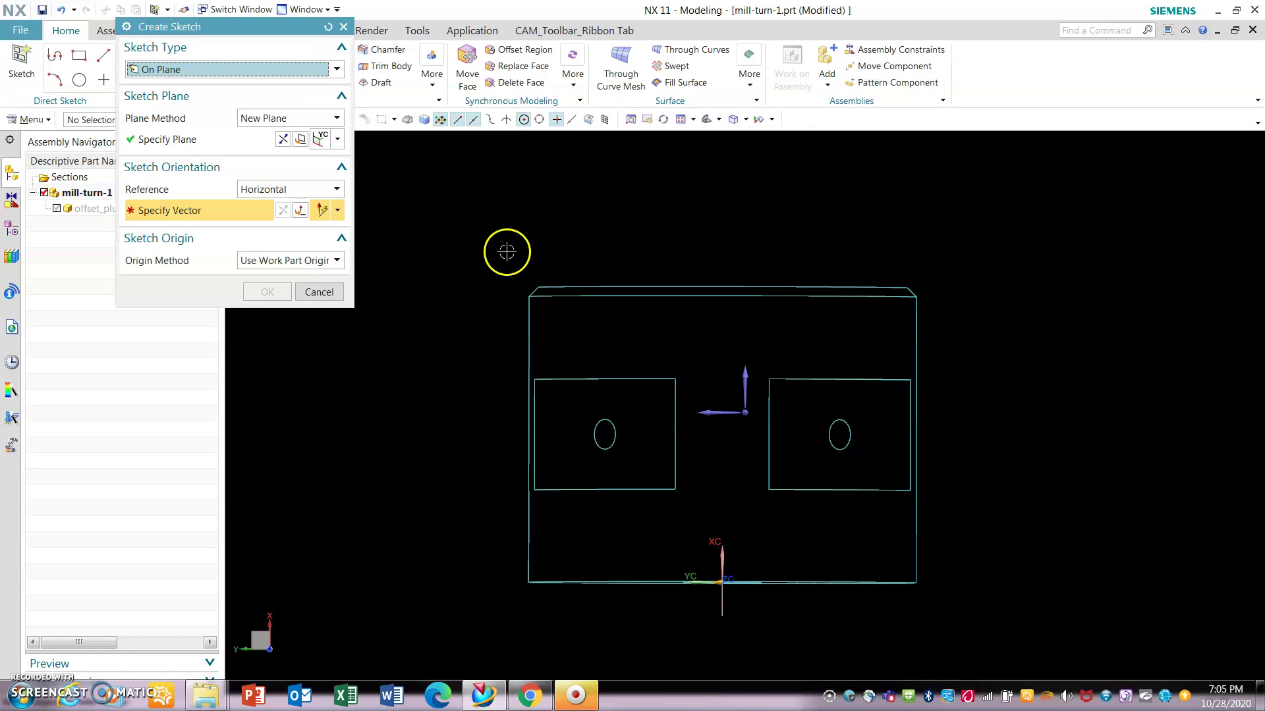
pyautogui.moveTo(506, 252); pyautogui.dragTo(536, 268, button='middle')
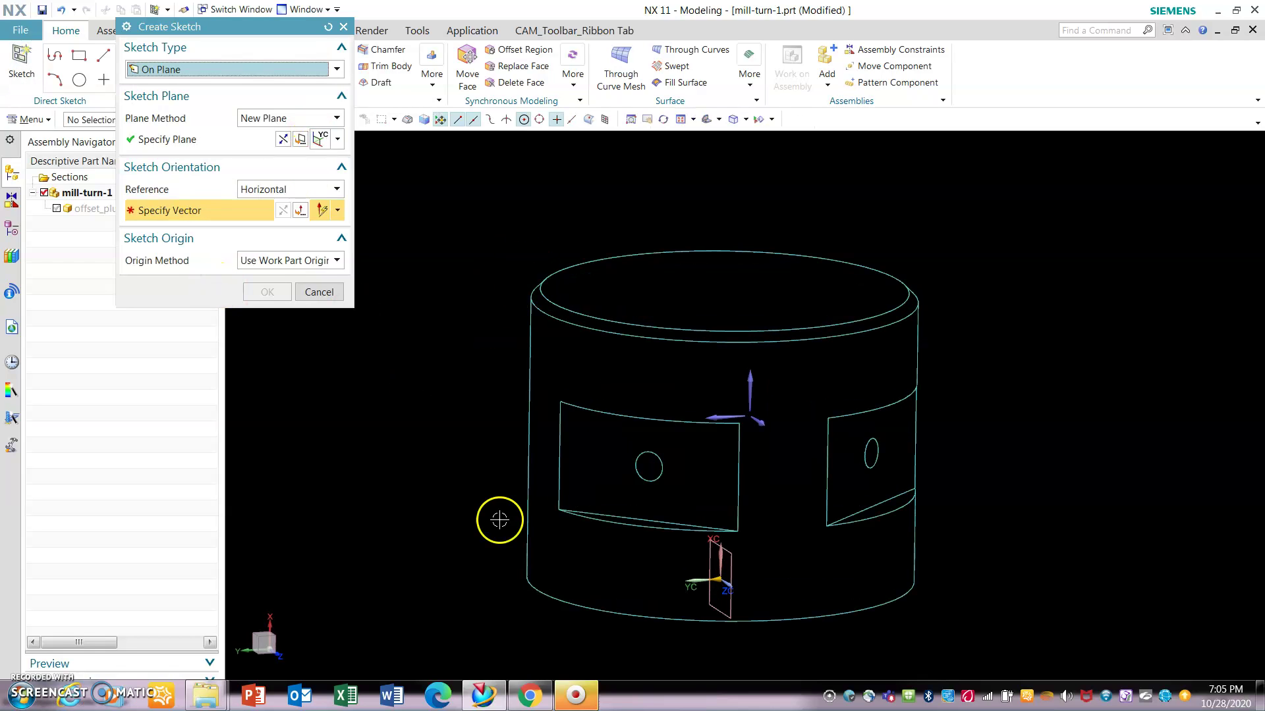
pyautogui.click(748, 404)
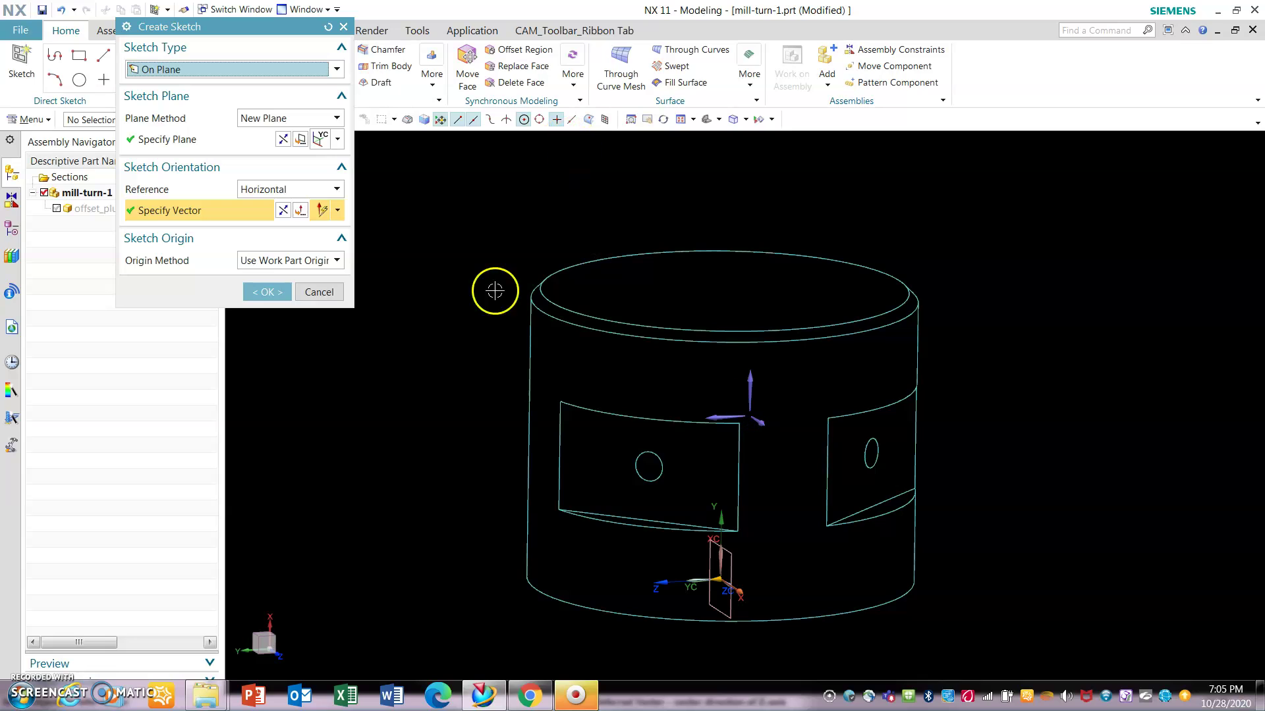
pyautogui.click(347, 261)
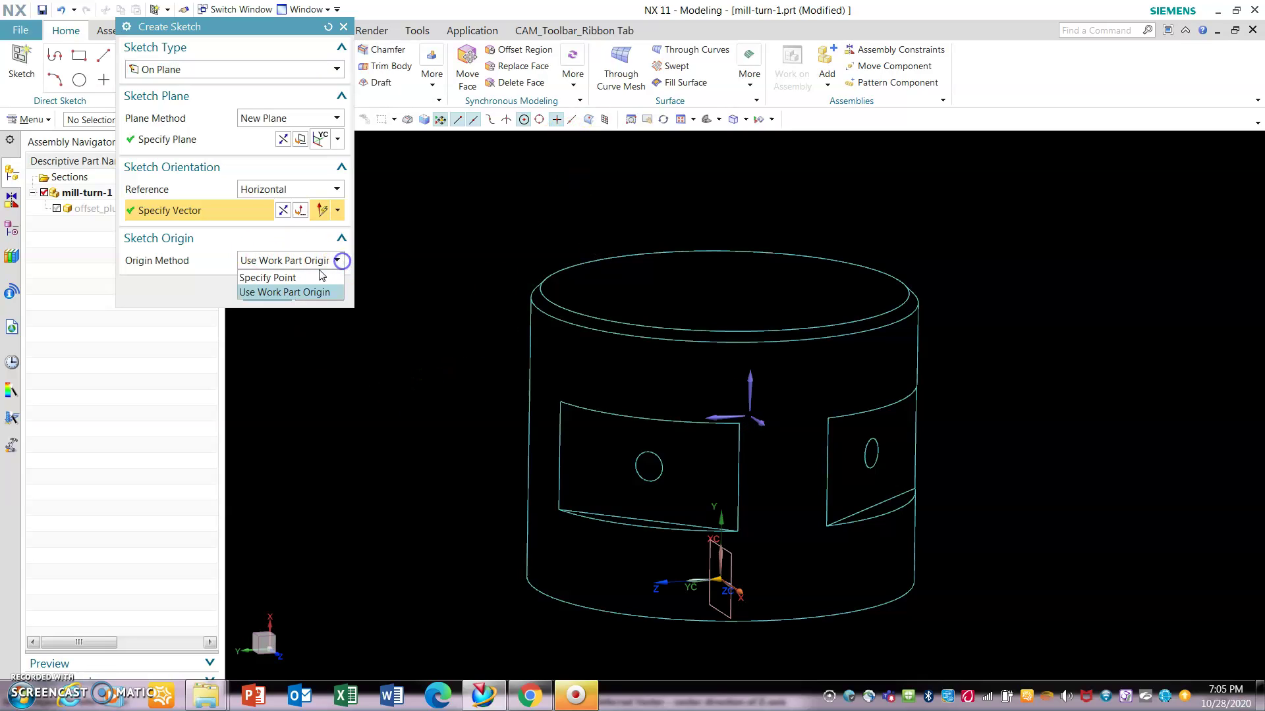
pyautogui.click(270, 276)
pyautogui.click(812, 328)
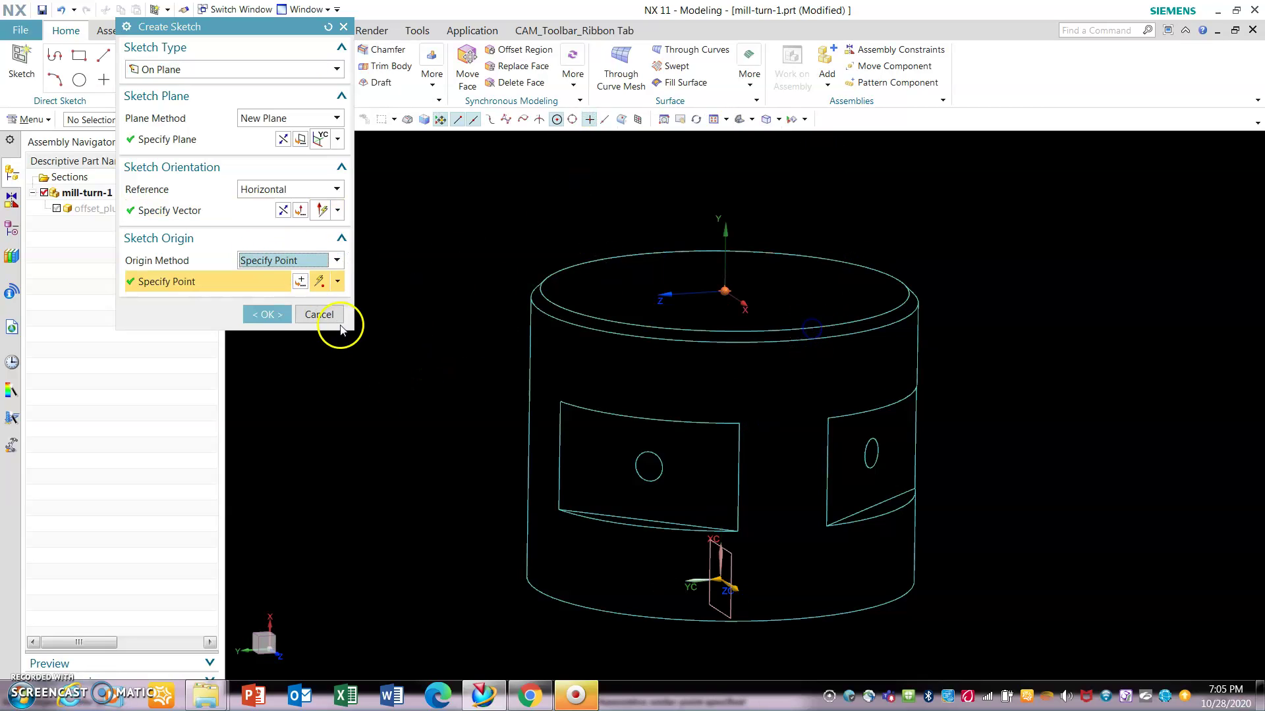
pyautogui.click(267, 314)
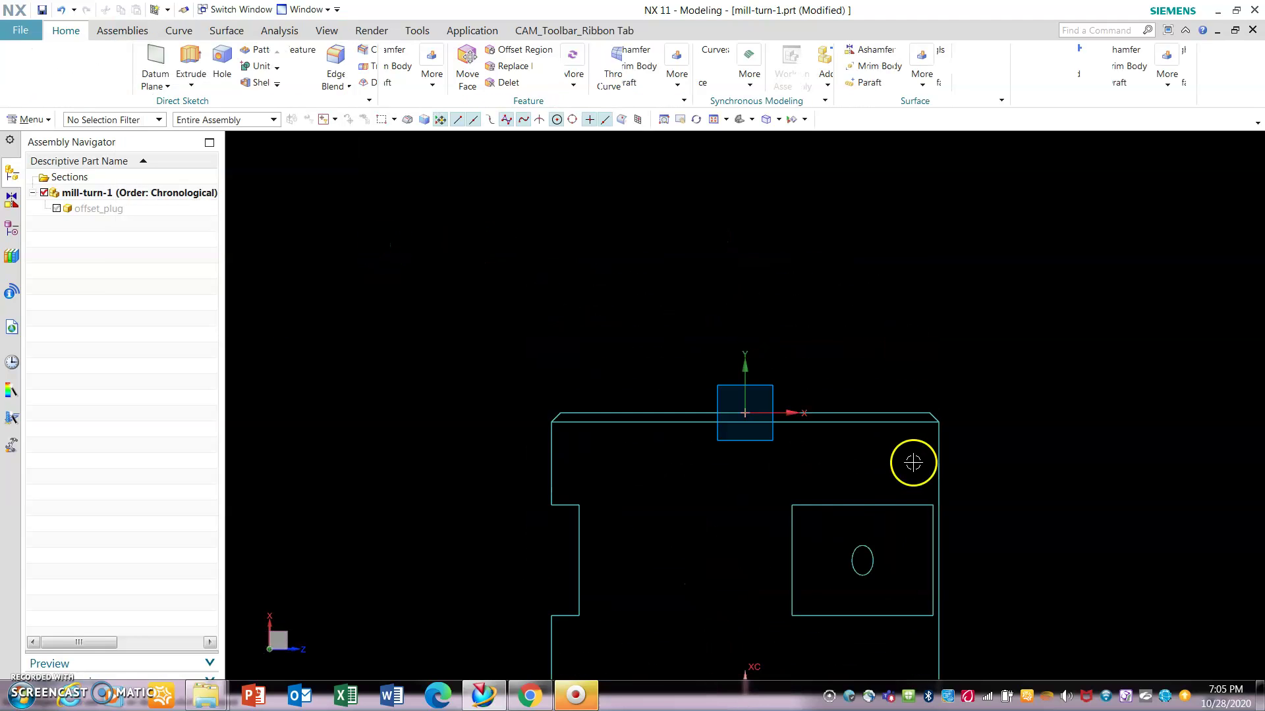
# Sketch a horizontal line 0.4 long toward positive X, starting on the Y axis about 0.19 below the sketch origin.
pyautogui.scroll(-1, 743, 258)
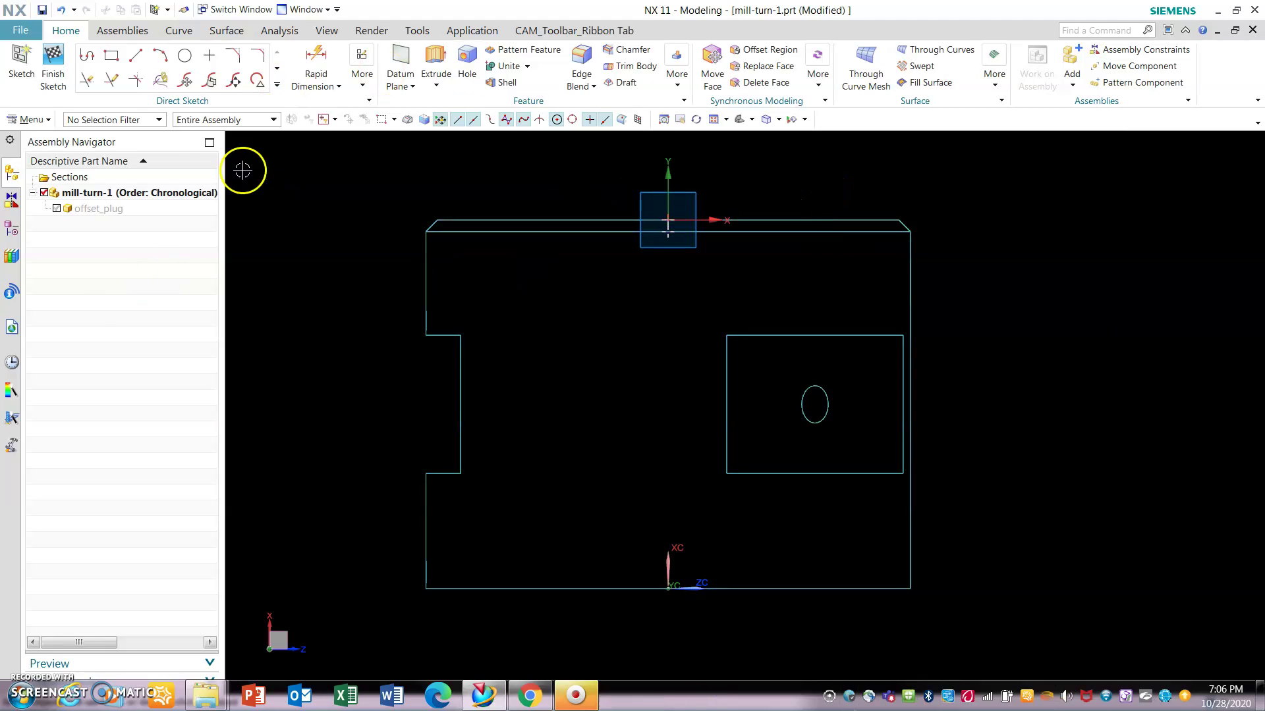
pyautogui.click(134, 60)
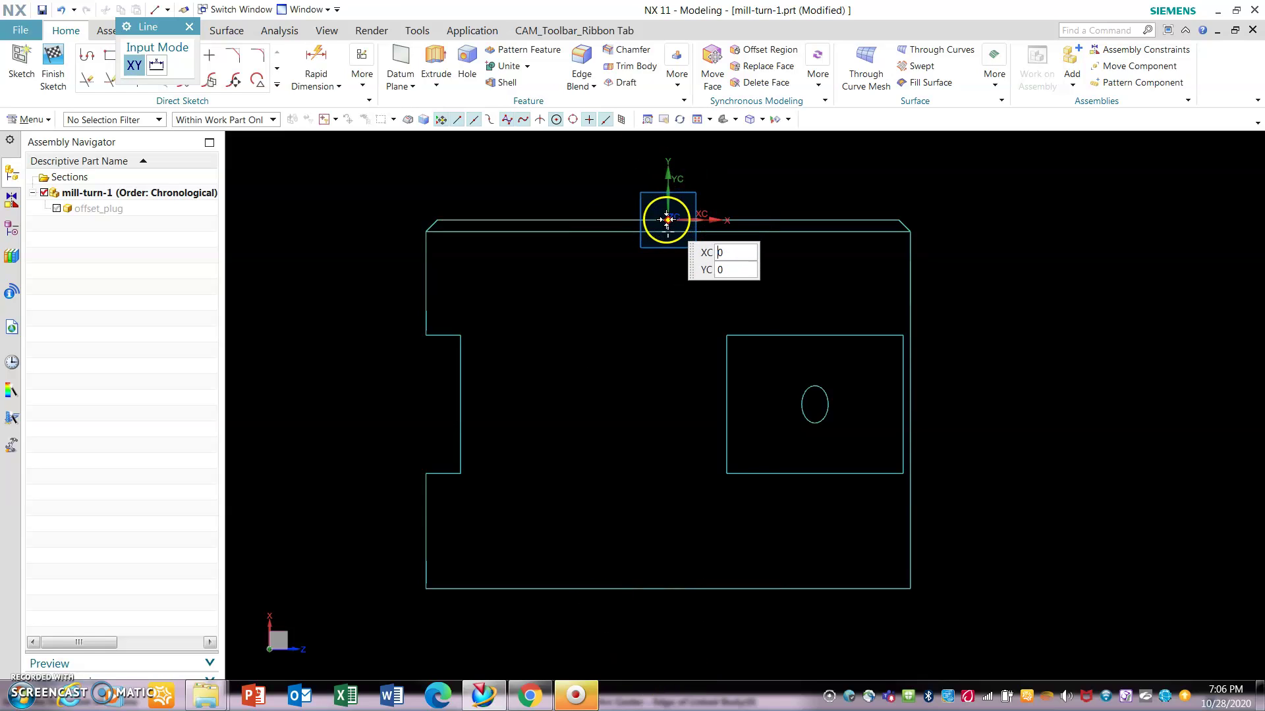
pyautogui.click(670, 276)
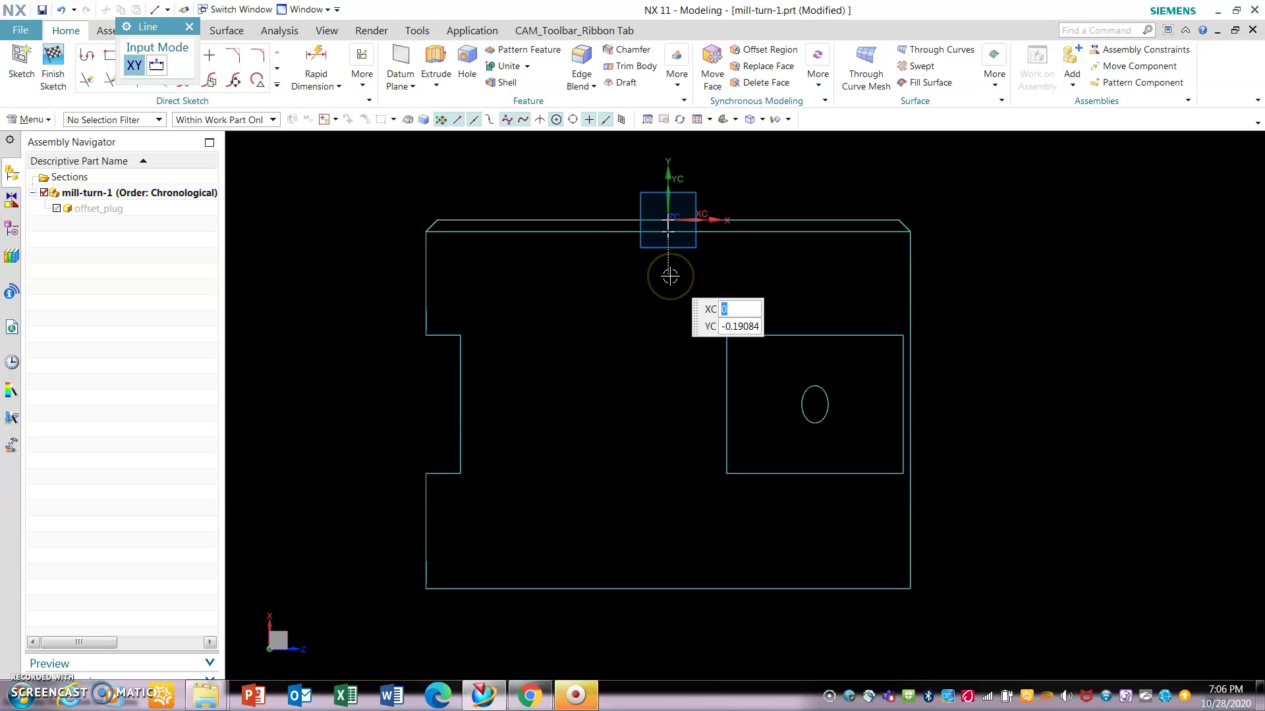
pyautogui.moveTo(669, 276); pyautogui.dragTo(785, 273)
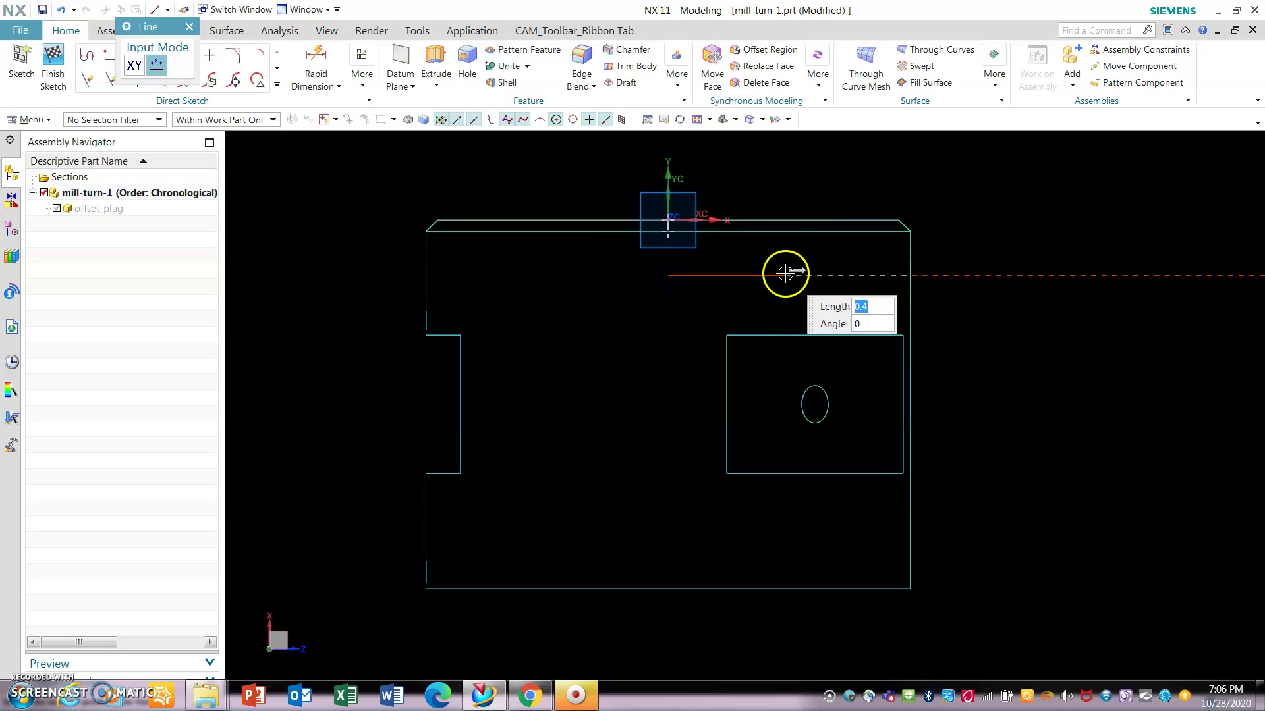
pyautogui.click(785, 273)
pyautogui.middleClick(1177, 291)
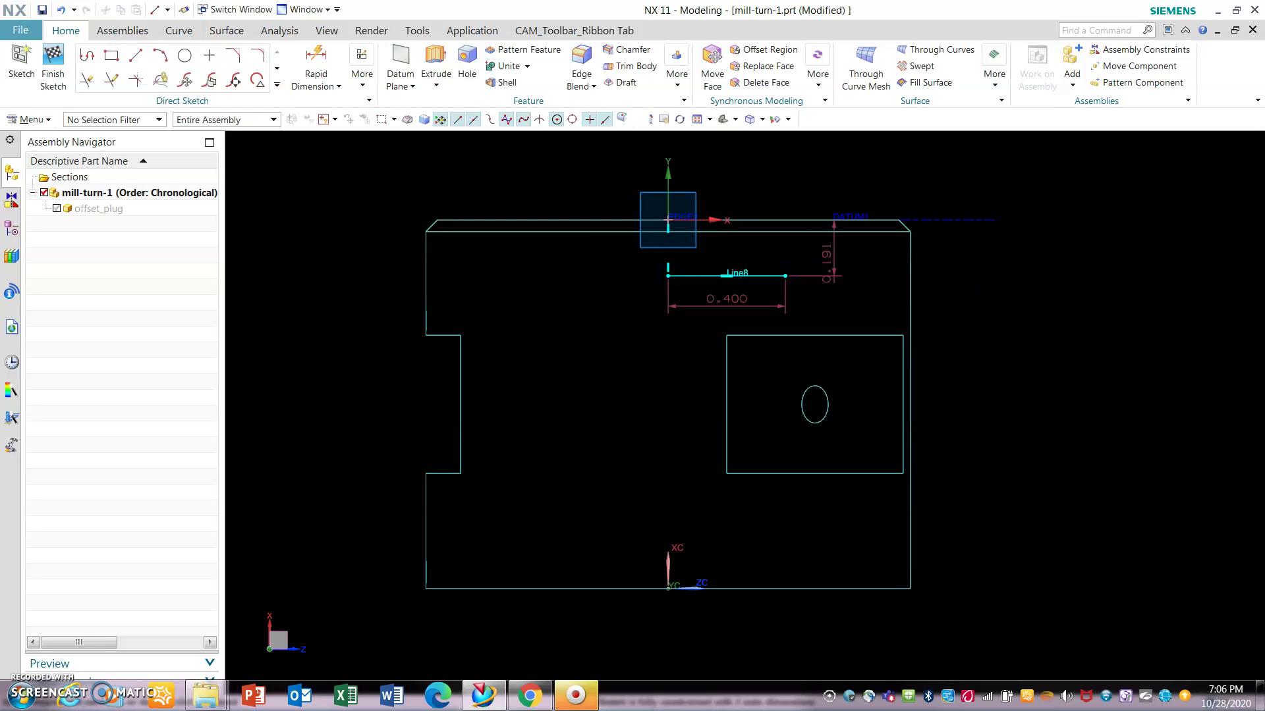
# Turn off Continuous Auto Dimensioning for the sketch.
pyautogui.click(327, 82)
pyautogui.click(363, 83)
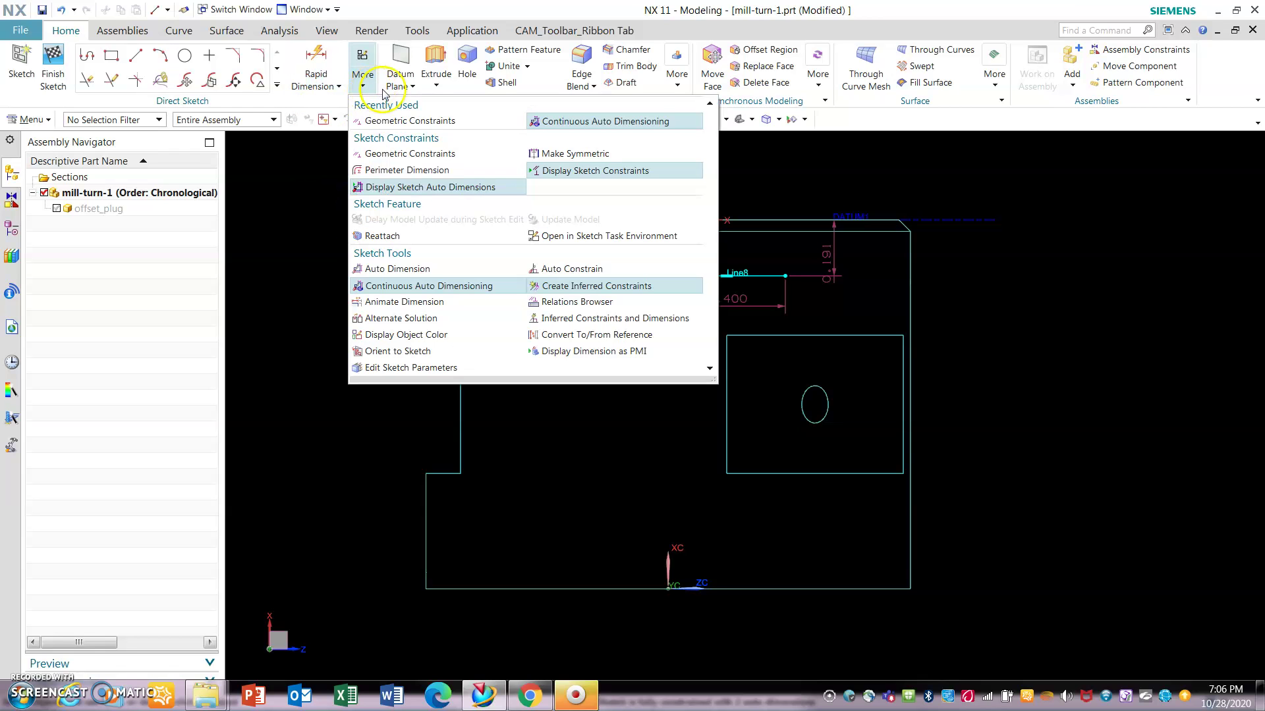
pyautogui.click(423, 286)
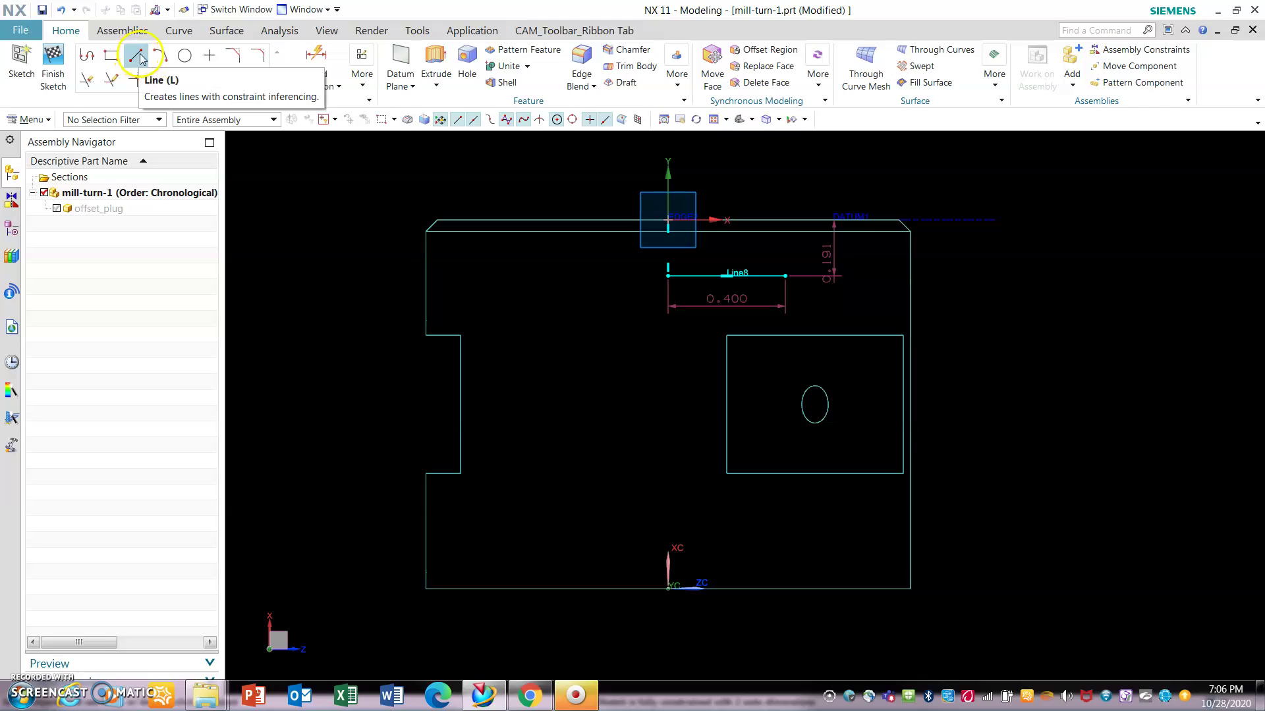
# Delete the sketched line's horizontal length dimension and select its vertical offset dimension.
pyautogui.click(727, 298)
pyautogui.press('Delete')
pyautogui.click(828, 257)
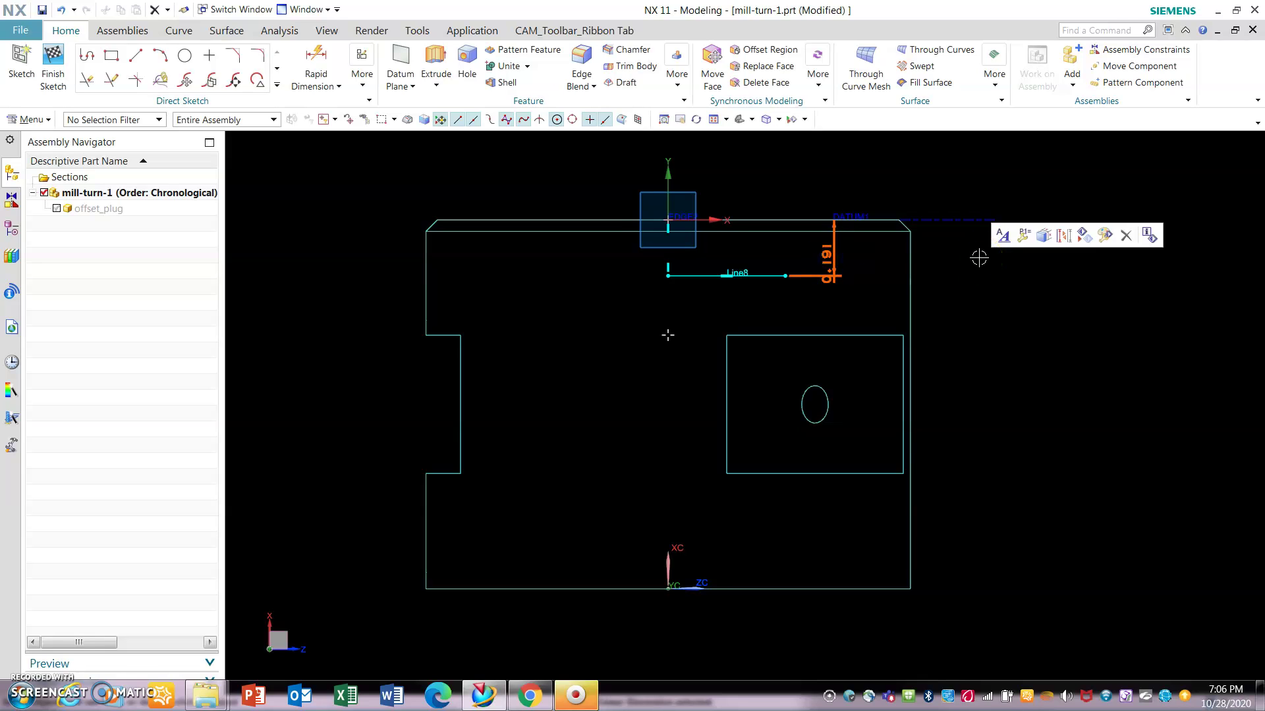
pyautogui.scroll(2, 830, 152)
pyautogui.scroll(-1, 690, 146)
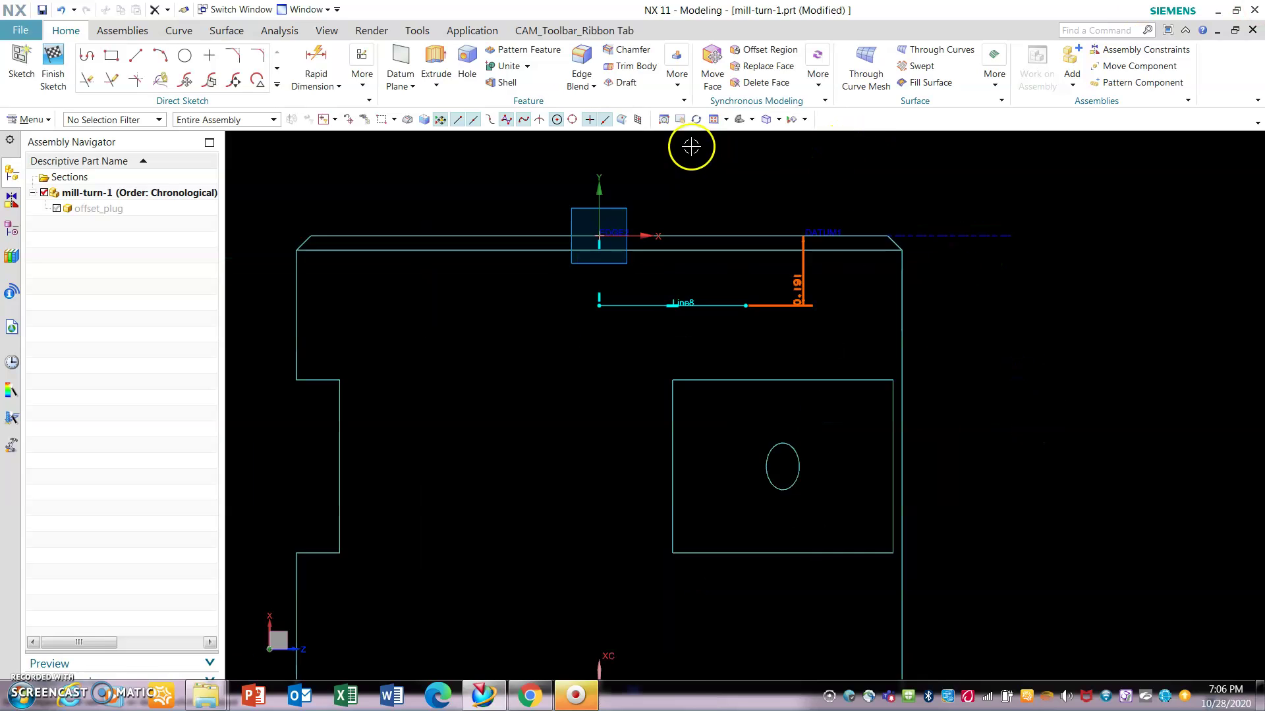
pyautogui.scroll(-1, 691, 146)
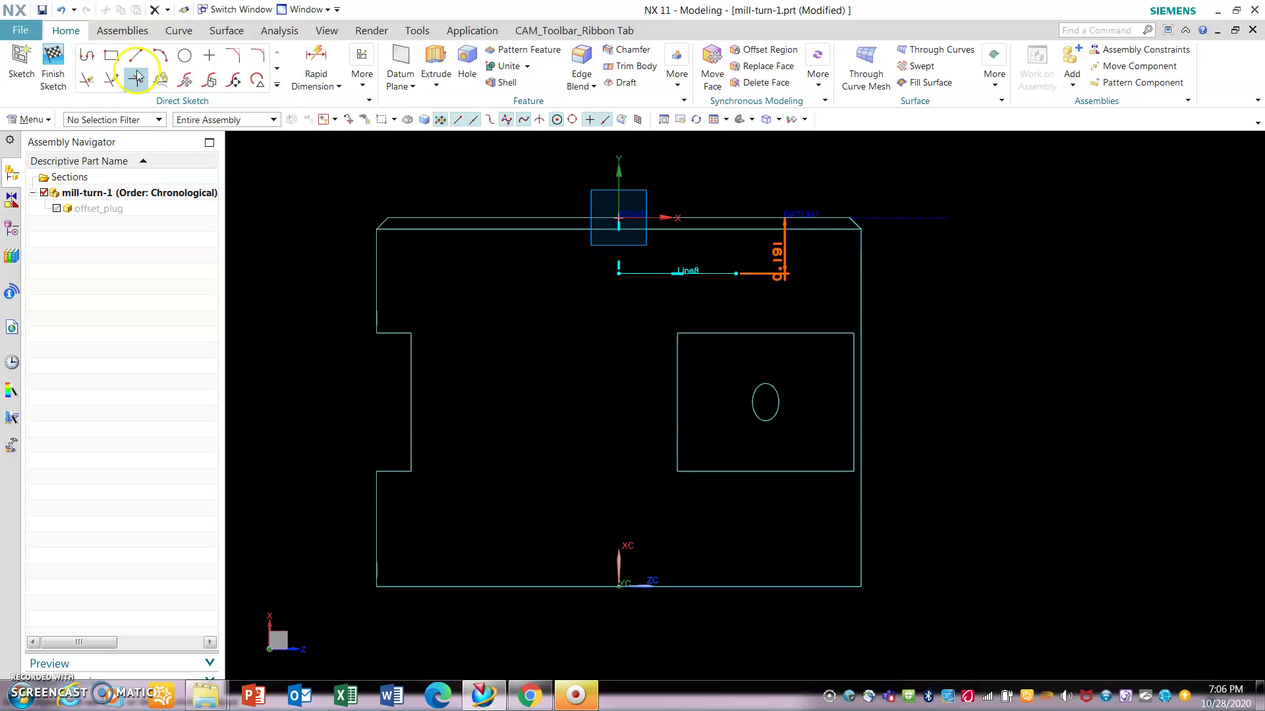
# Add a horizontal Rapid Dimension of 0.4 from the sketch's Y axis to the free end of the short horizontal line.
pyautogui.click(318, 85)
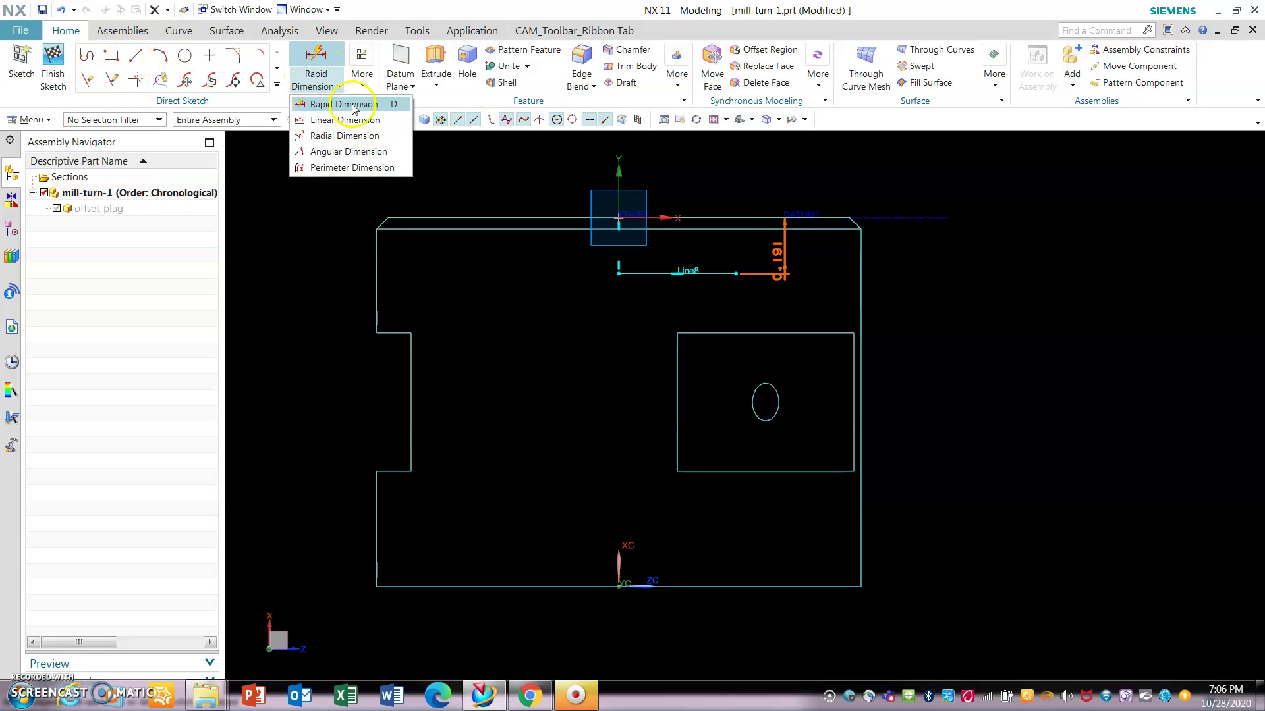
pyautogui.click(353, 105)
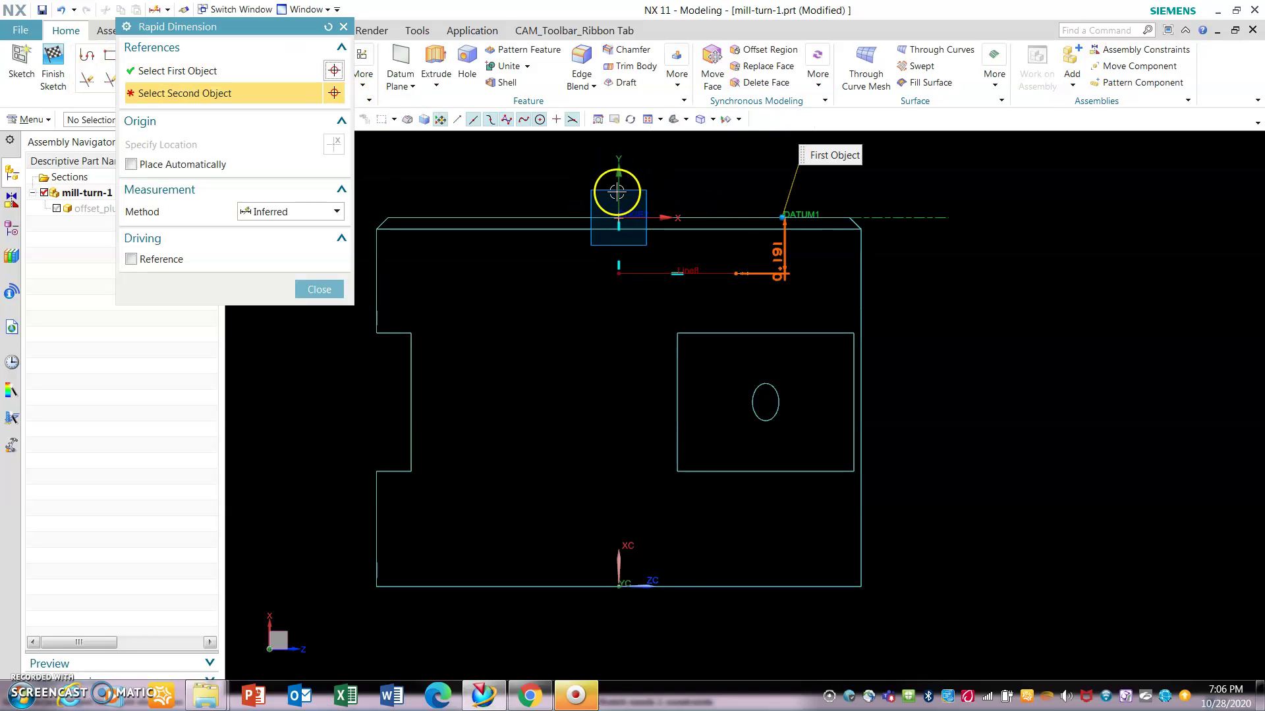
pyautogui.click(224, 70)
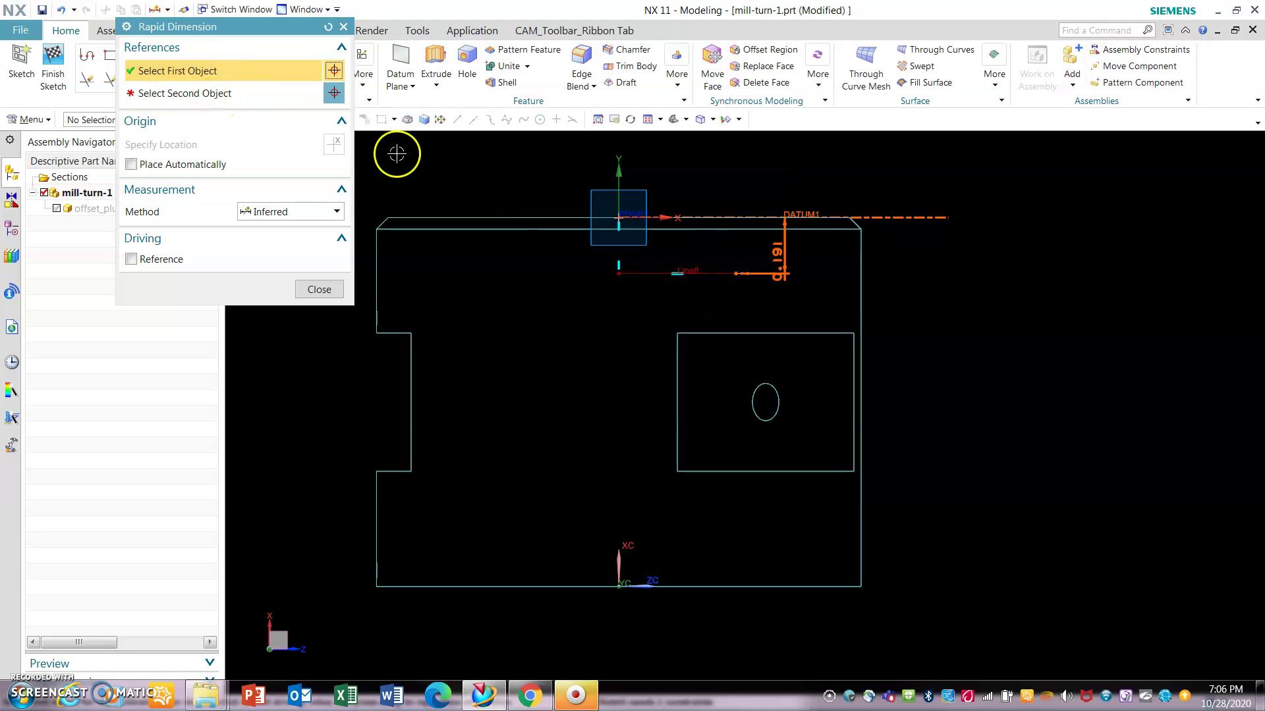
pyautogui.click(206, 70)
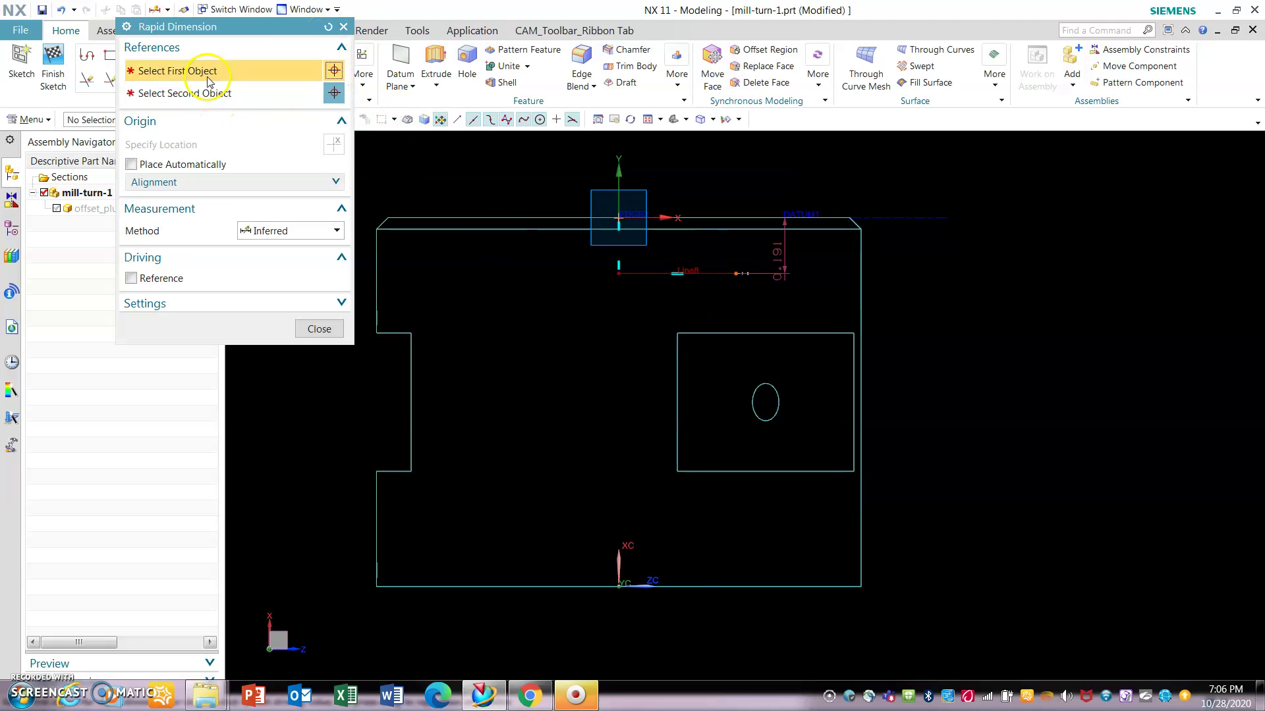
pyautogui.click(784, 203)
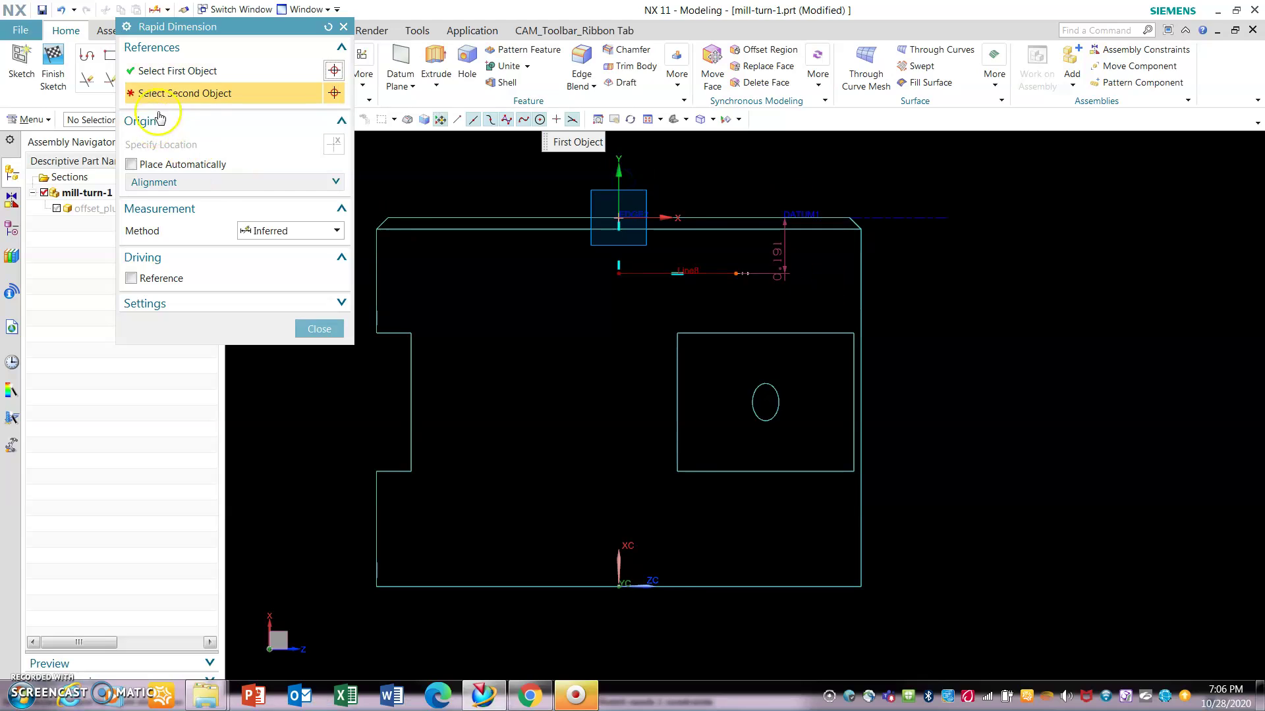
pyautogui.click(736, 272)
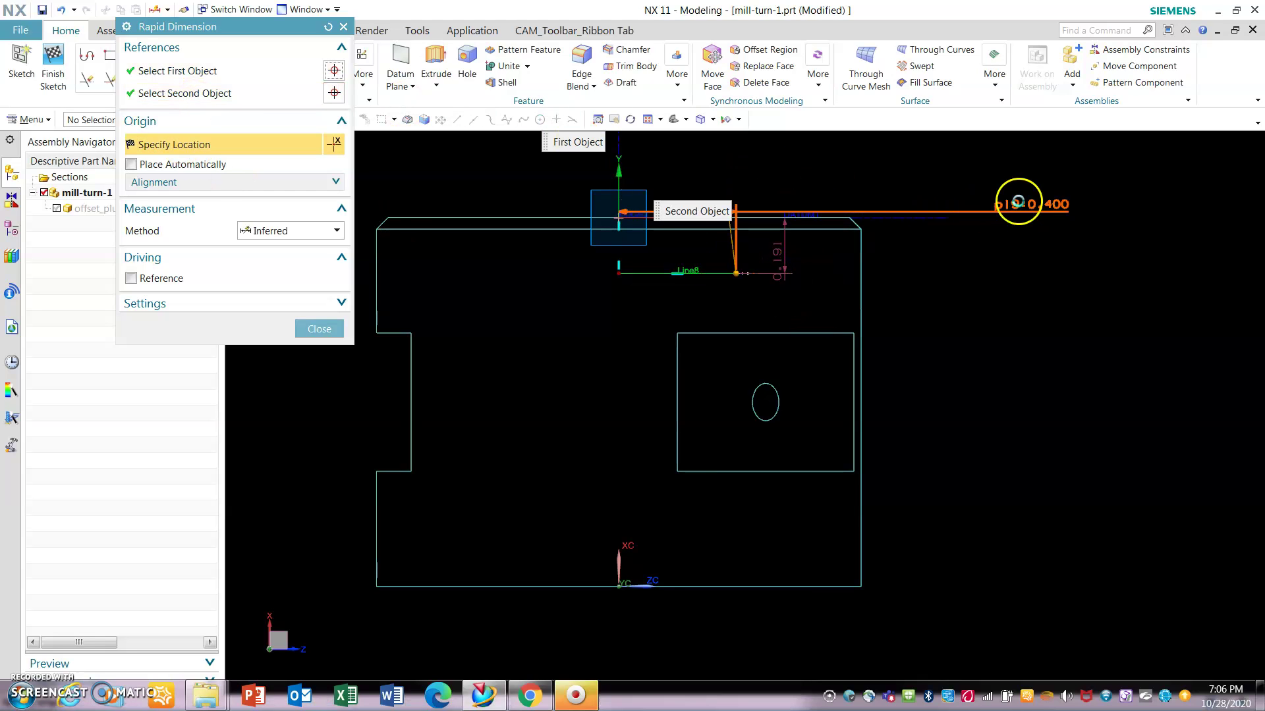
pyautogui.click(966, 176)
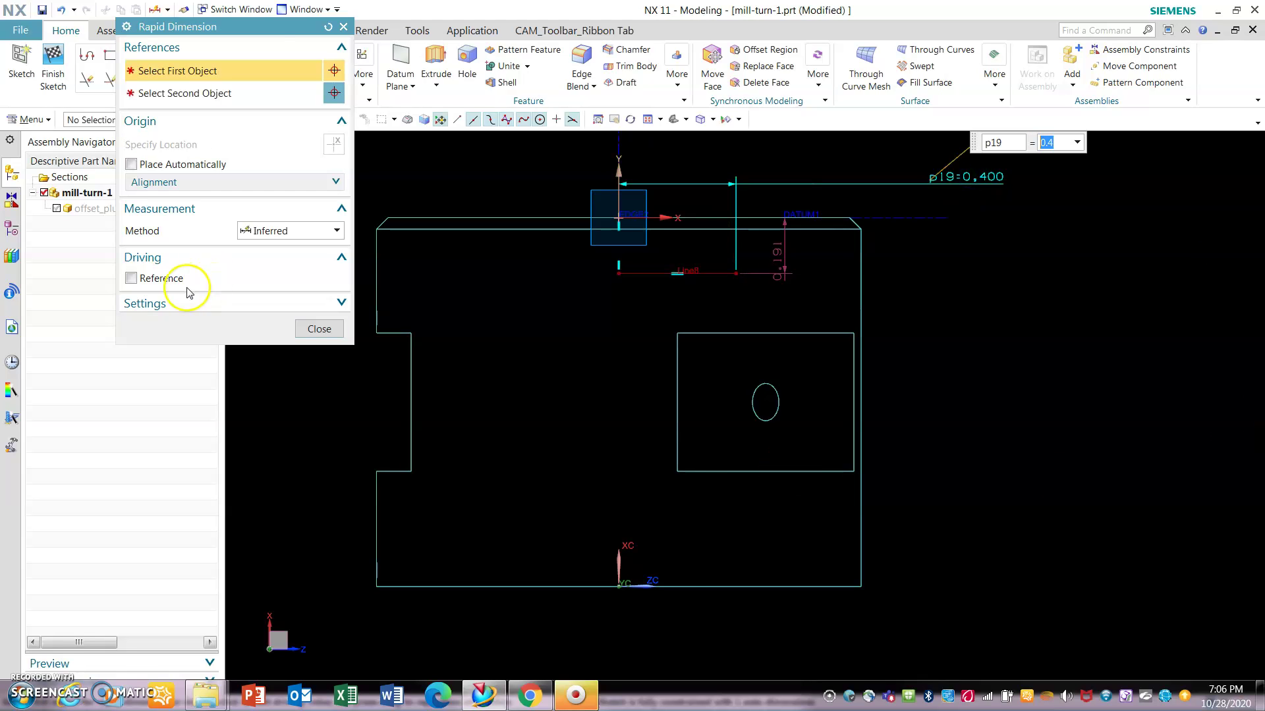
pyautogui.click(323, 329)
# Sketch a horizontal line across the part about 0.87 below the short line, extending past the positive X edge, and convert it to reference.
pyautogui.scroll(1, 796, 144)
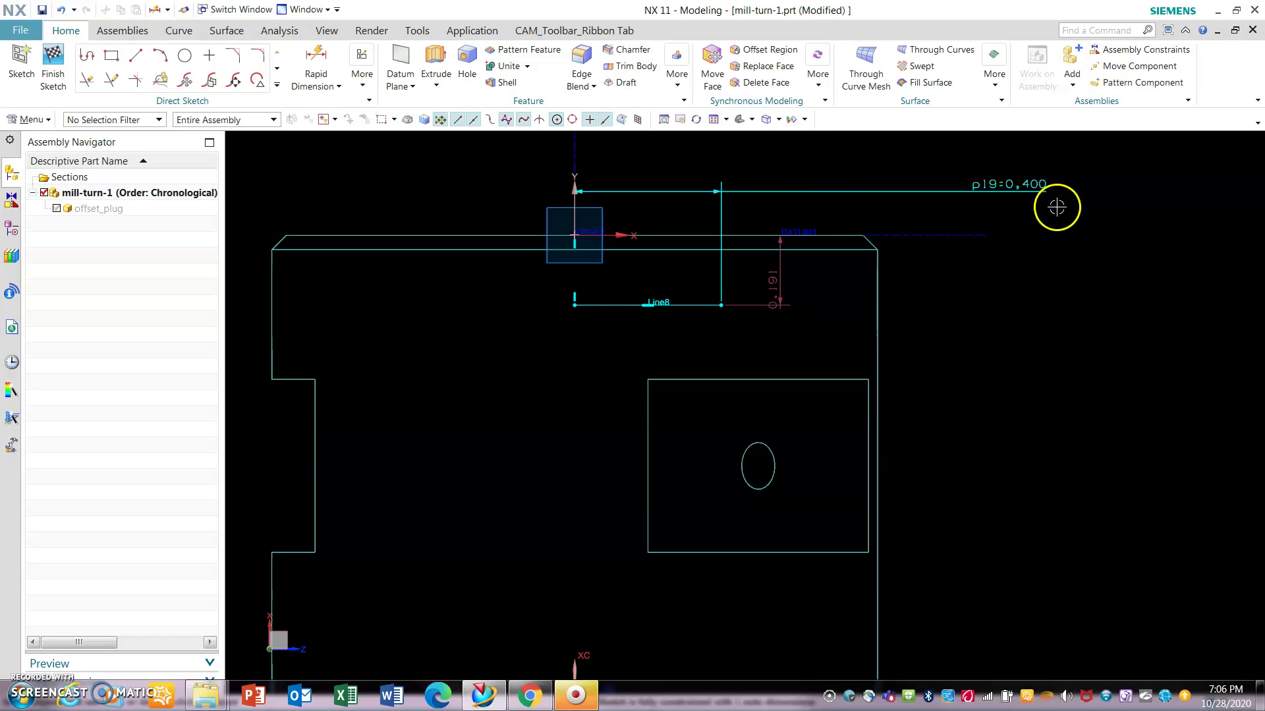
pyautogui.scroll(-1, 1063, 196)
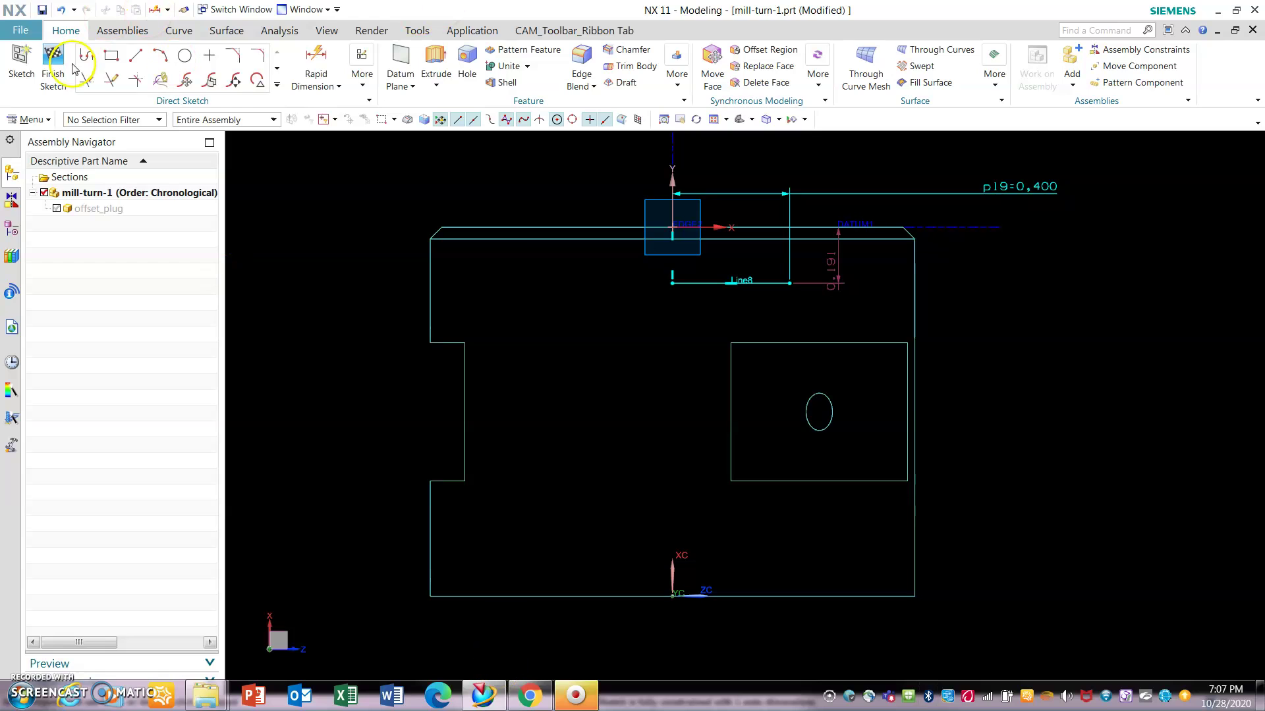
pyautogui.click(135, 55)
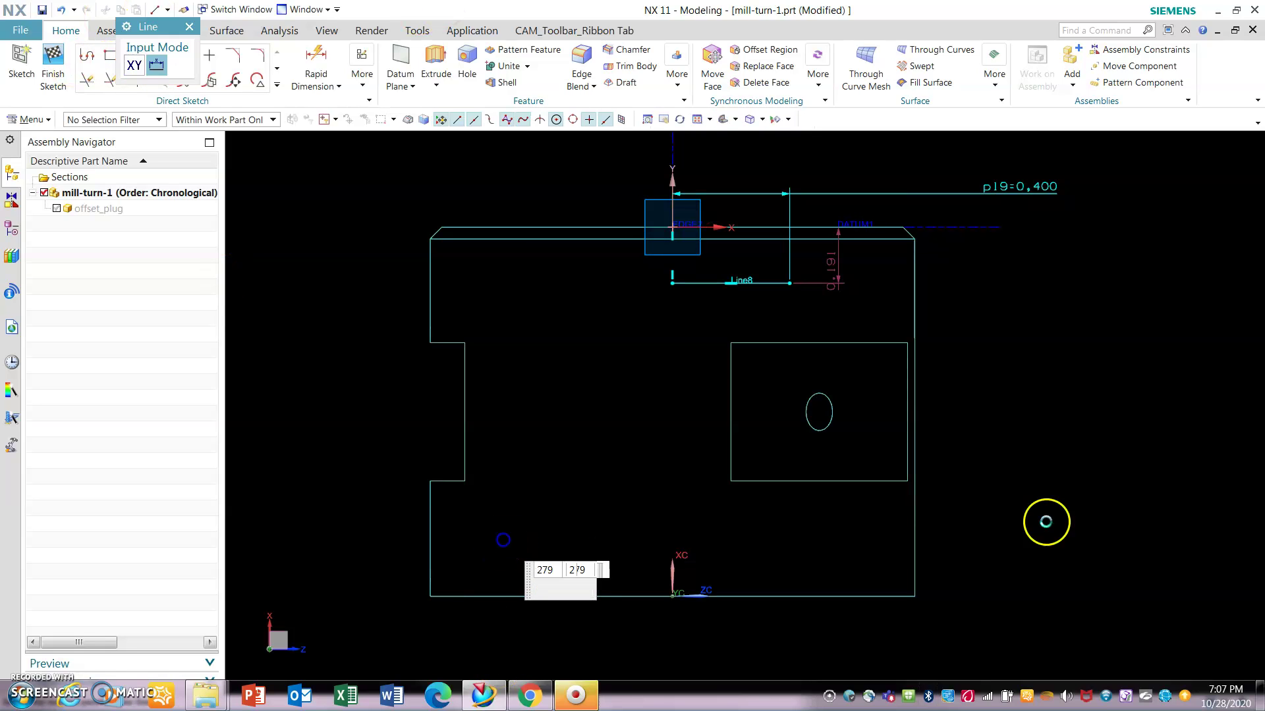
pyautogui.click(1073, 519)
pyautogui.press('Escape')
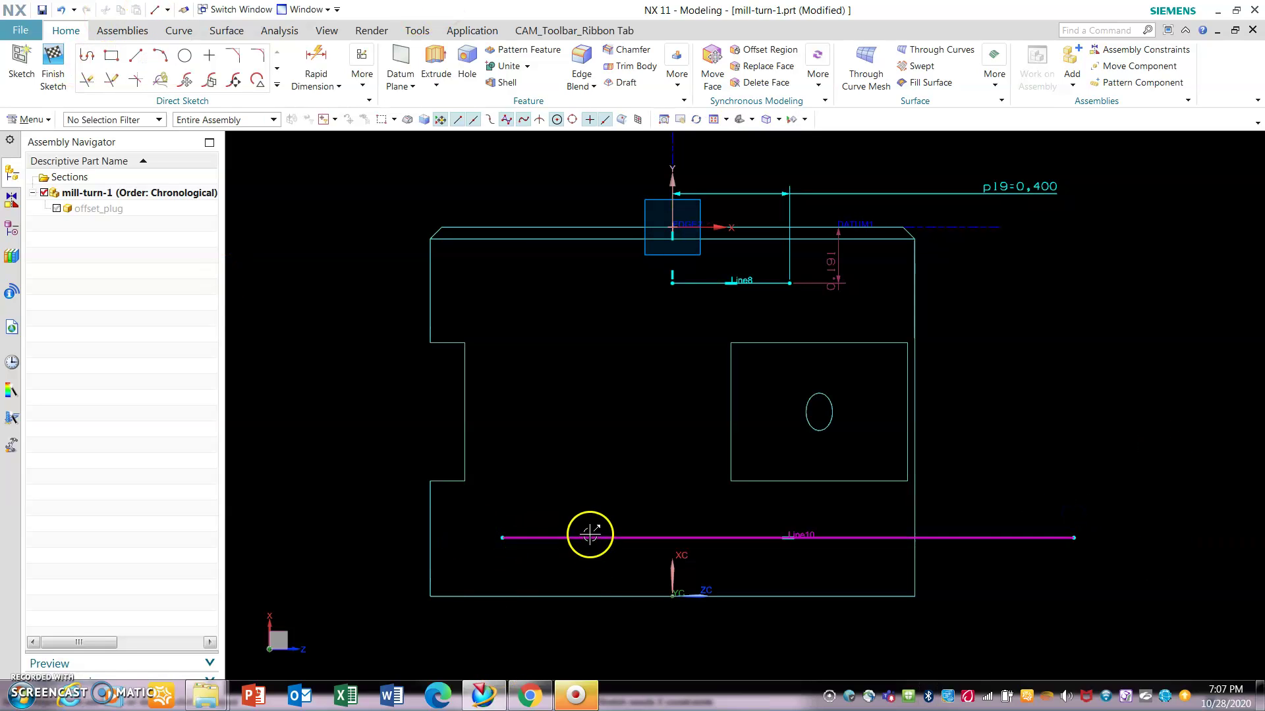
pyautogui.rightClick(591, 535)
pyautogui.click(678, 272)
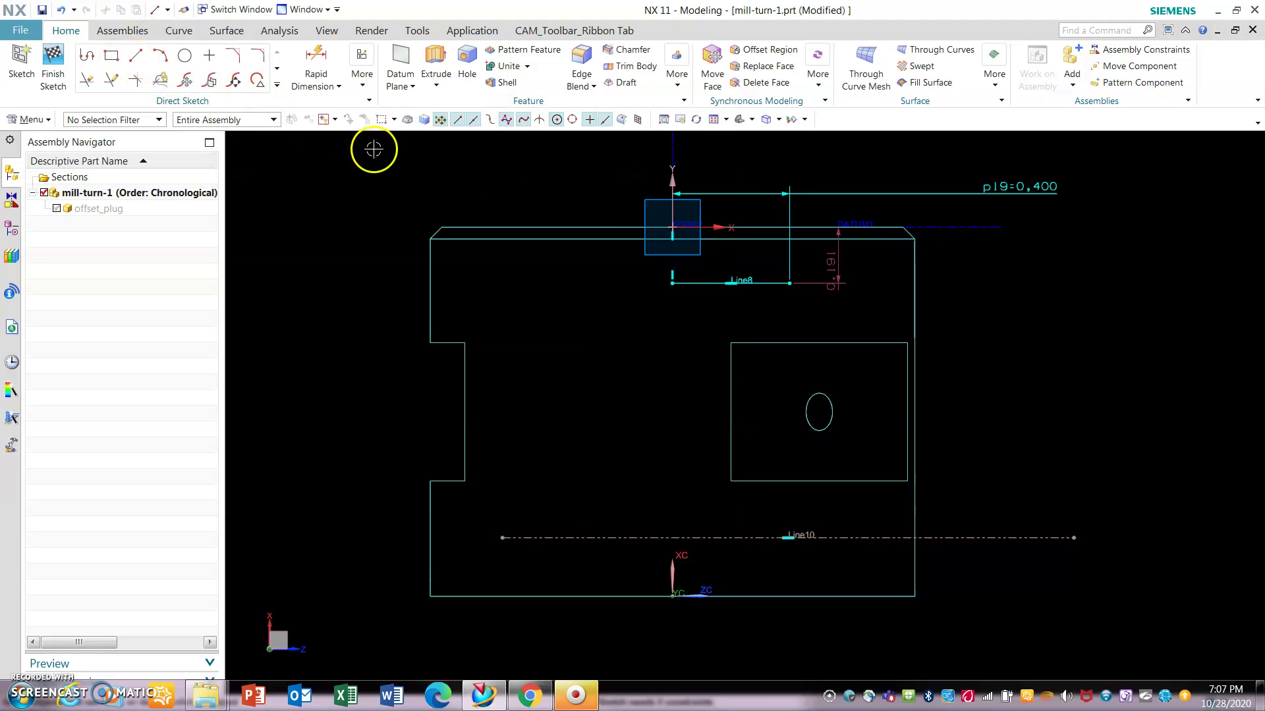
# Dimension the vertical distance between the short horizontal line and the reference line as 1.0.
pyautogui.click(338, 86)
pyautogui.click(350, 103)
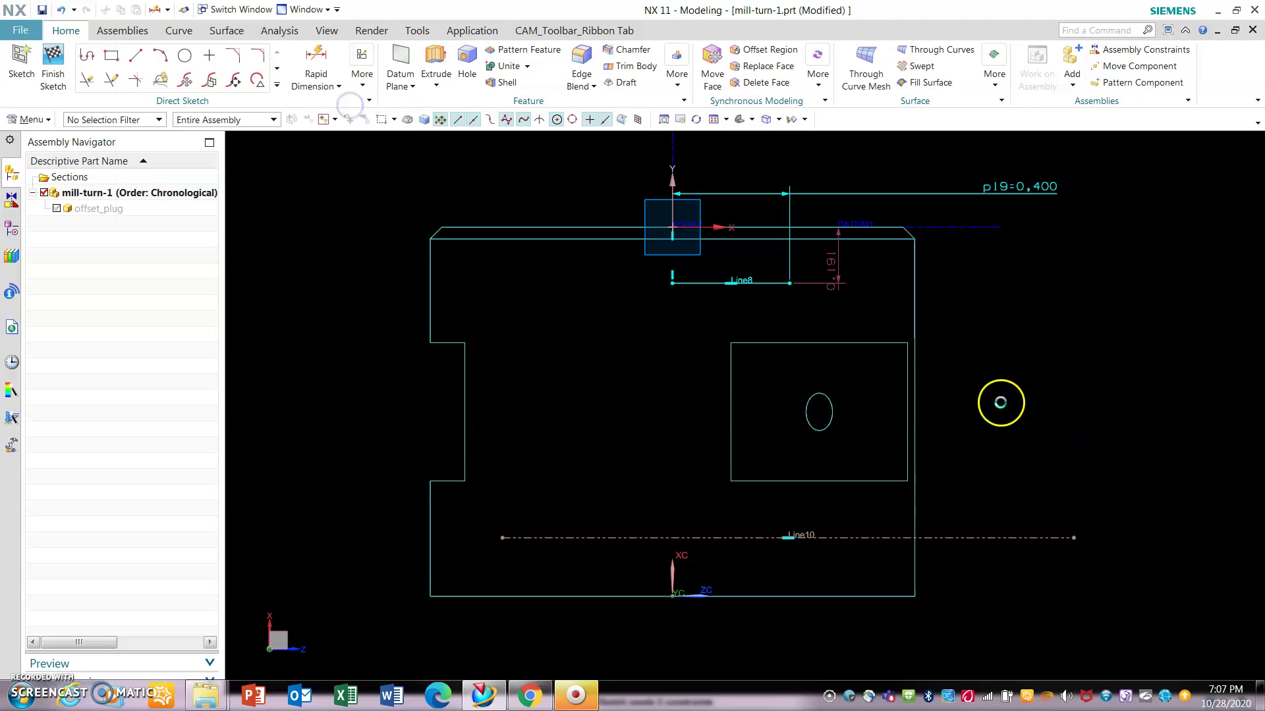
pyautogui.click(678, 283)
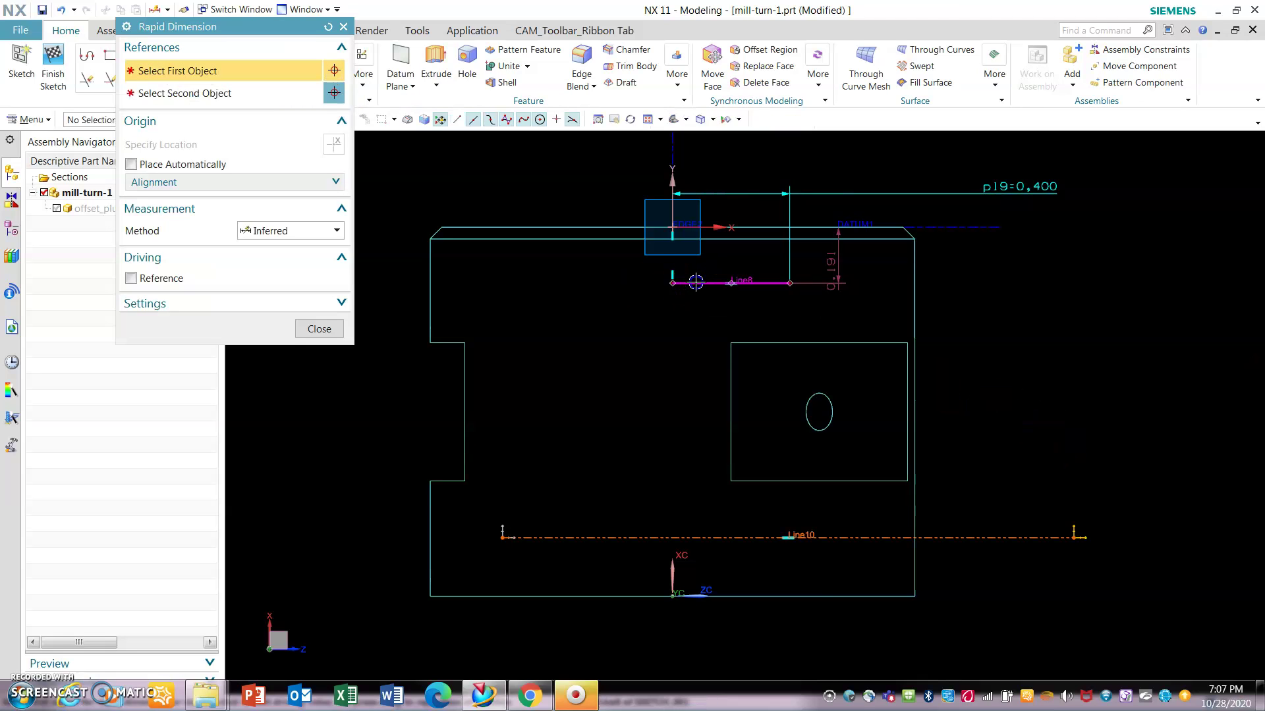
pyautogui.click(759, 537)
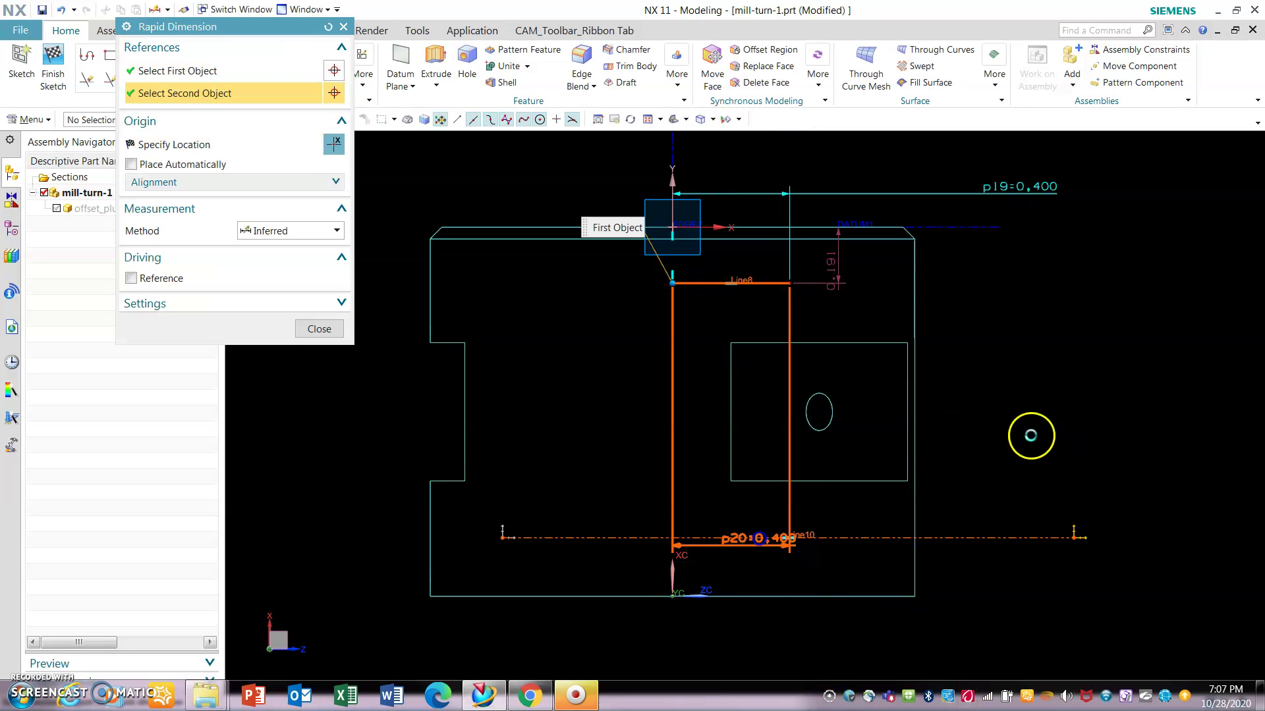
pyautogui.click(1048, 382)
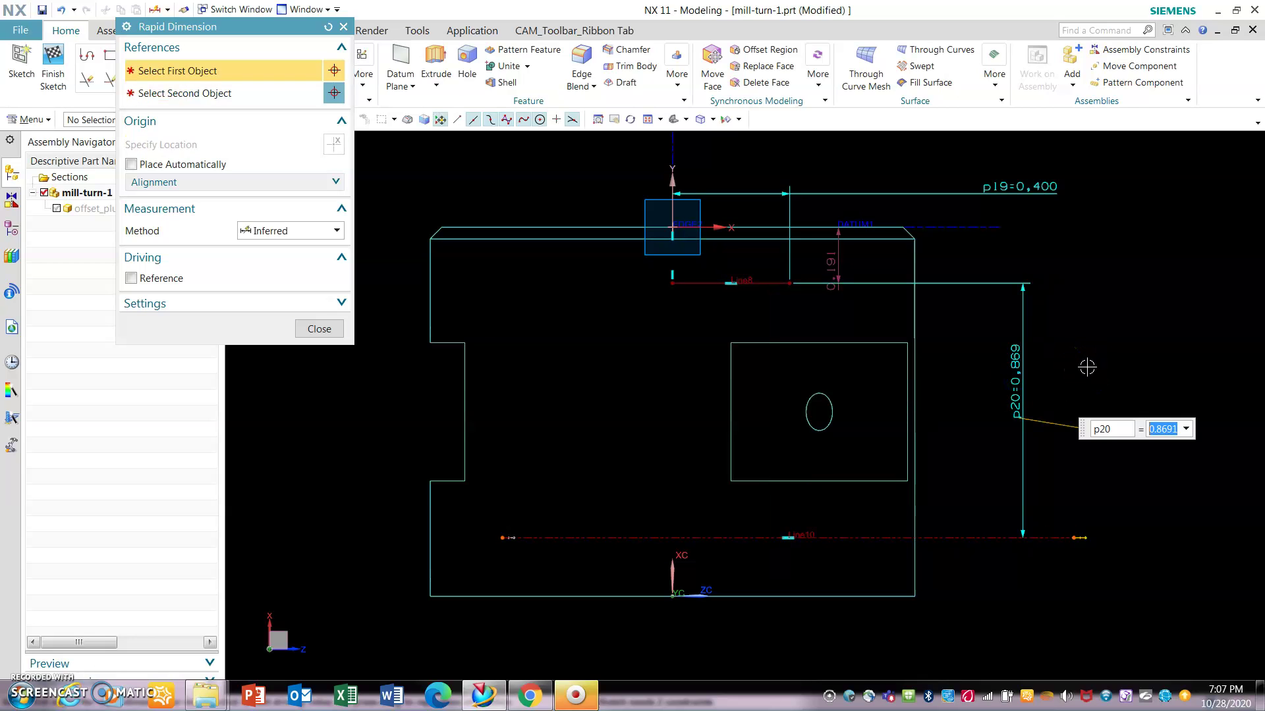
pyautogui.write('1.0')
pyautogui.press('Return')
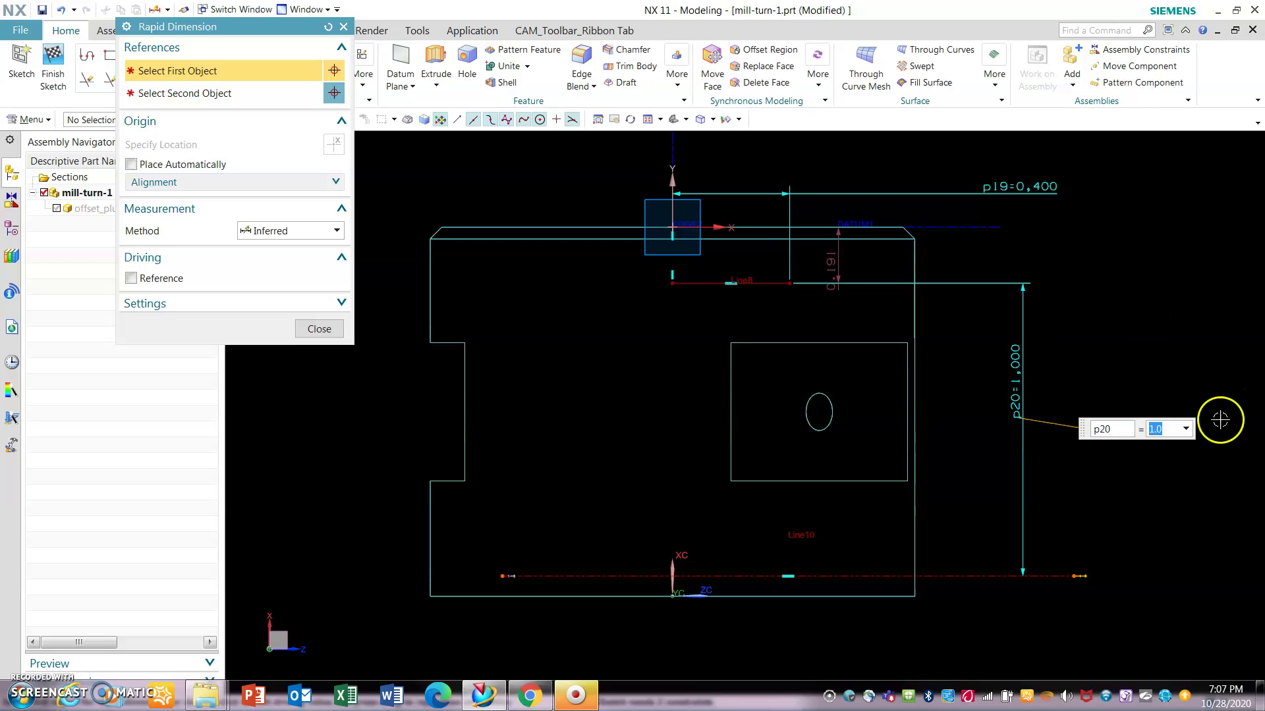
pyautogui.click(319, 329)
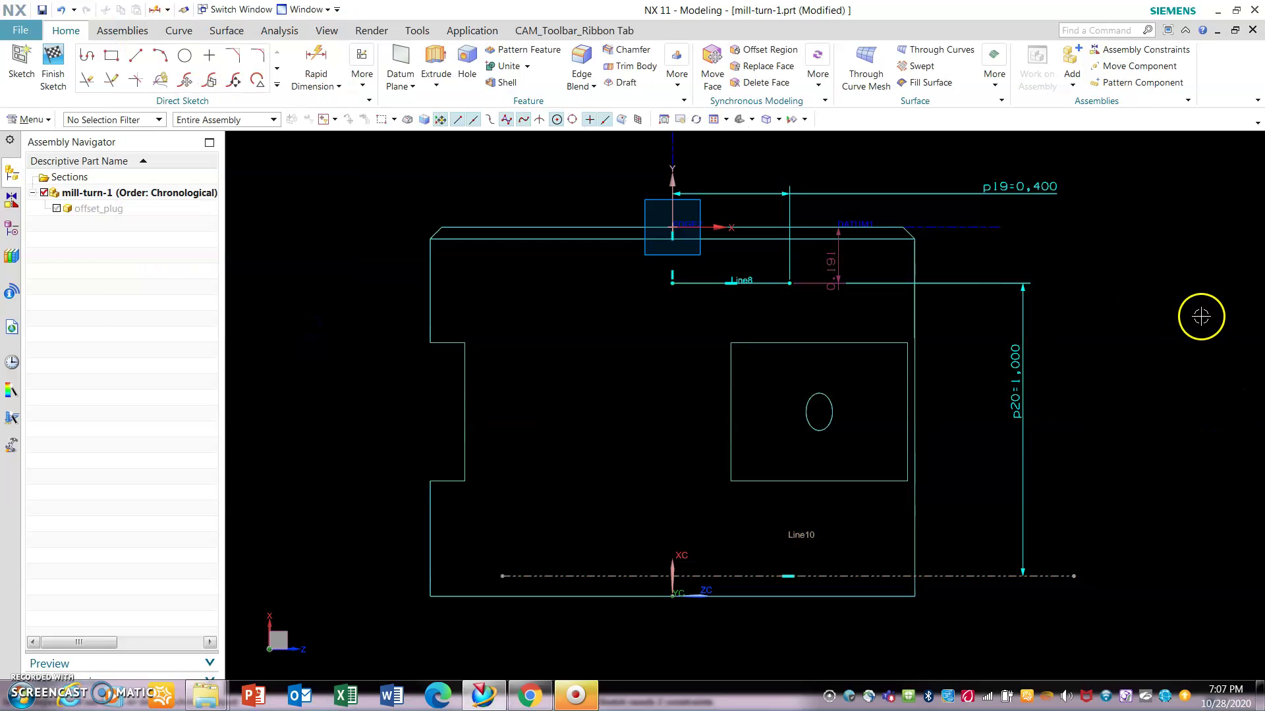
# Sketch a line about 0.65 long along the reference line toward positive X, starting close to the Y axis.
pyautogui.click(136, 56)
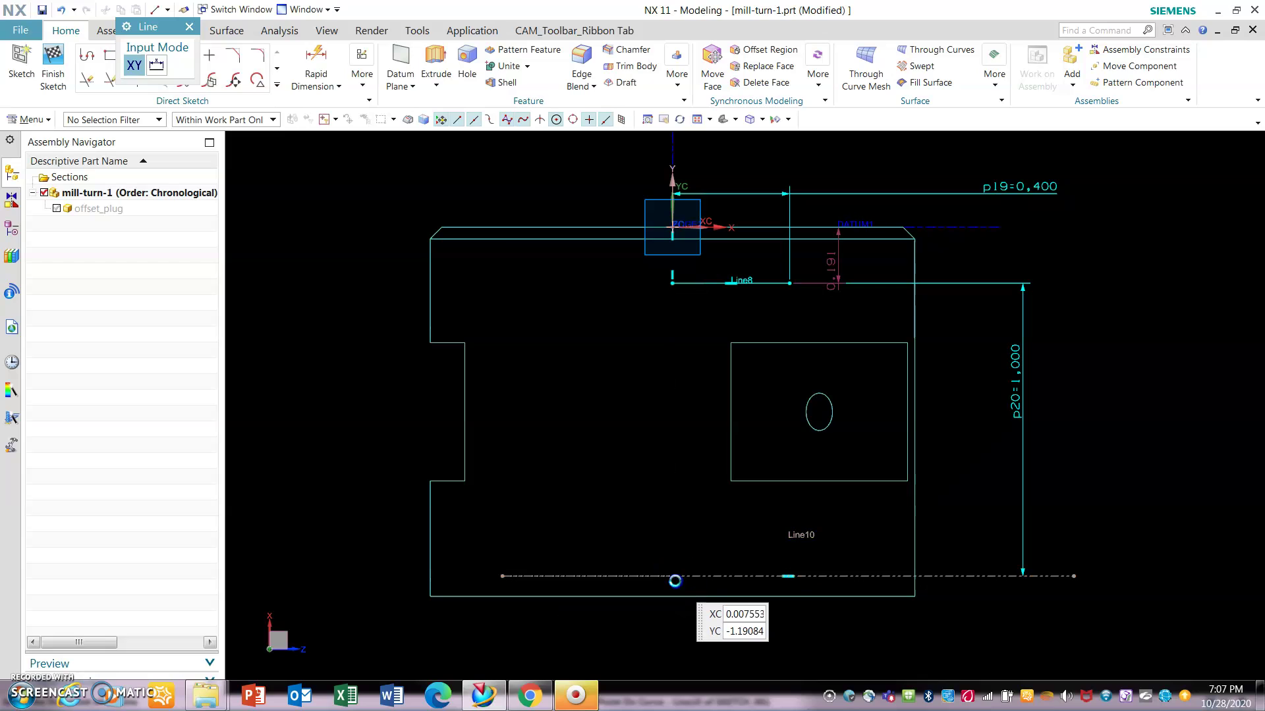
pyautogui.click(675, 577)
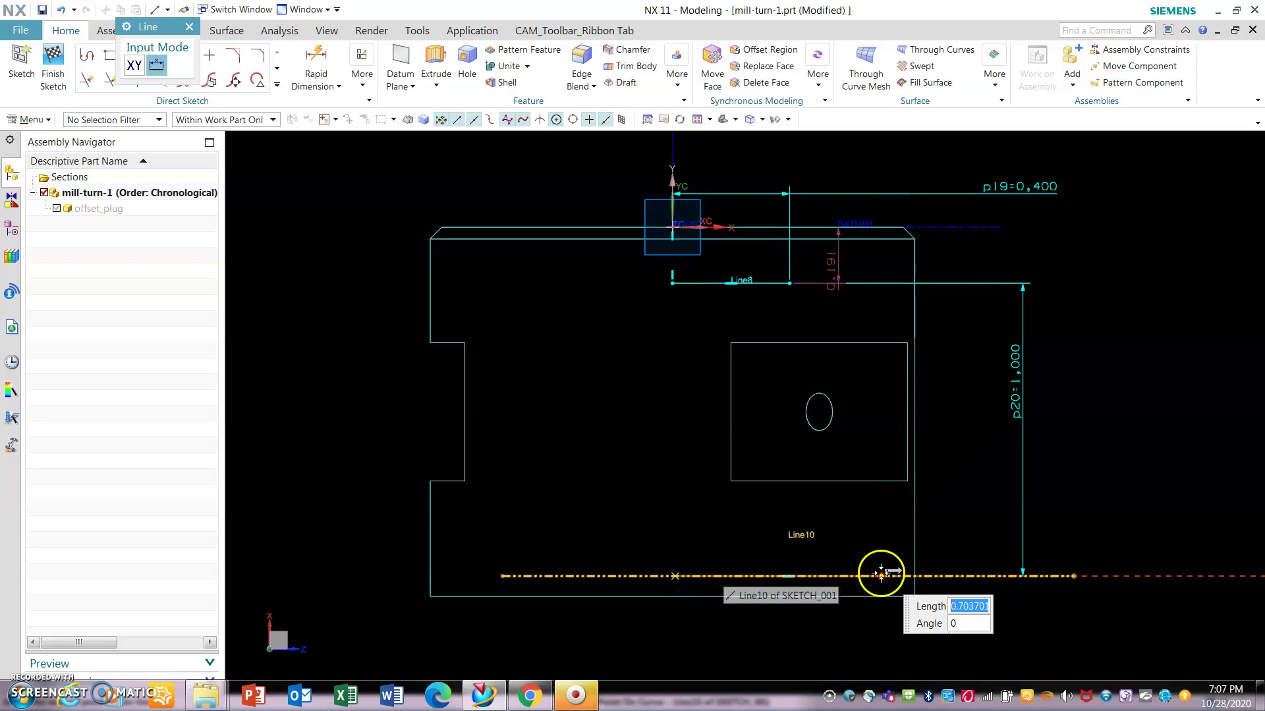
pyautogui.click(867, 577)
pyautogui.press('Escape')
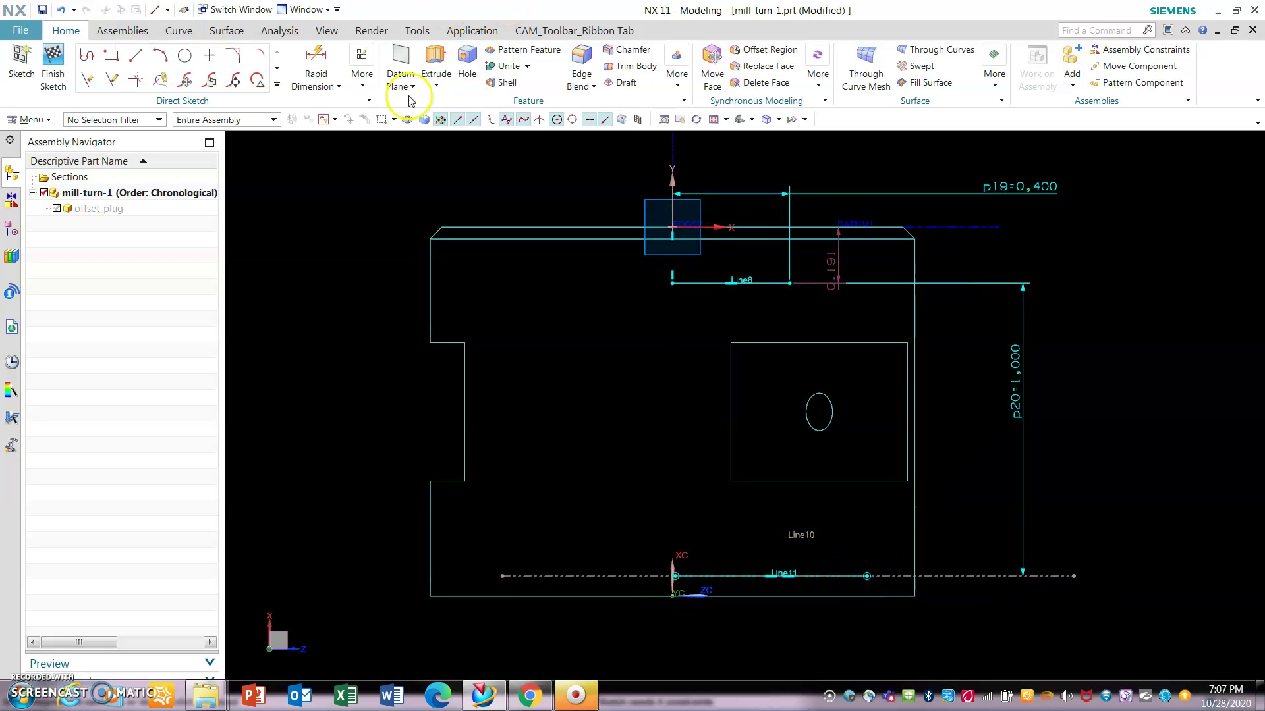
# Dimension the length of the line lying on the reference line as 0.338, entered as a subtraction from .400.
pyautogui.click(362, 66)
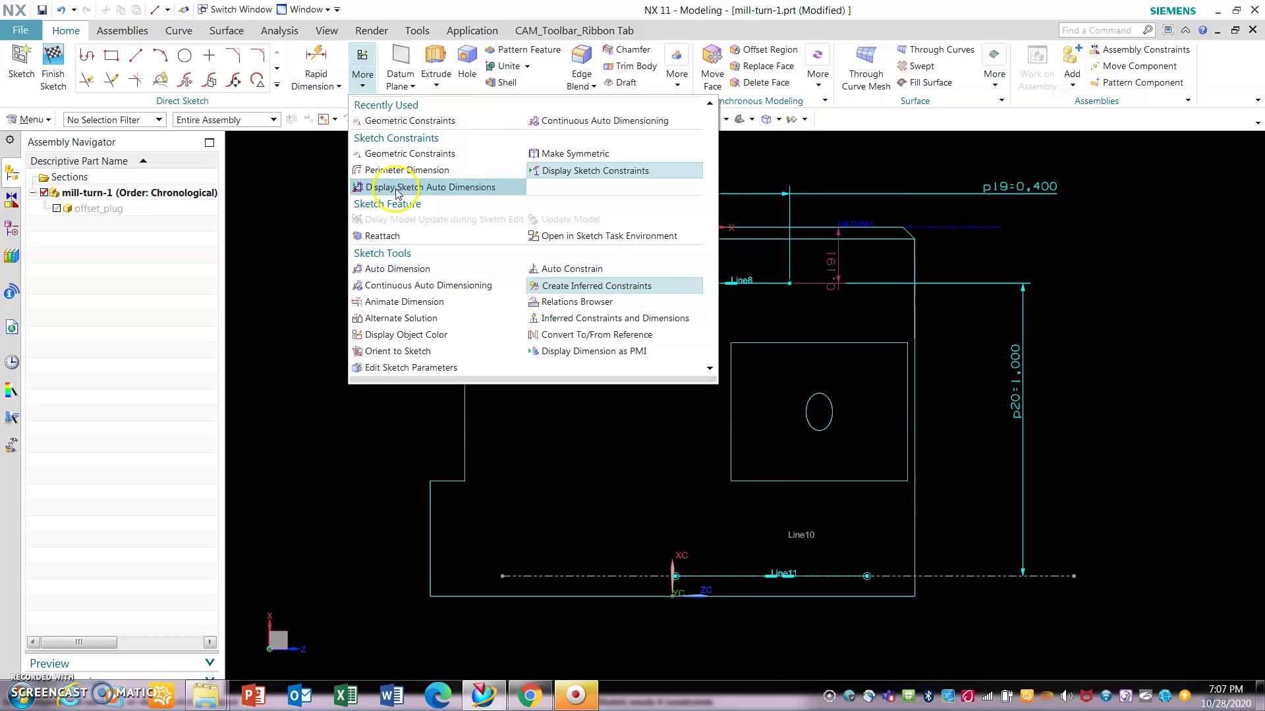
pyautogui.click(338, 81)
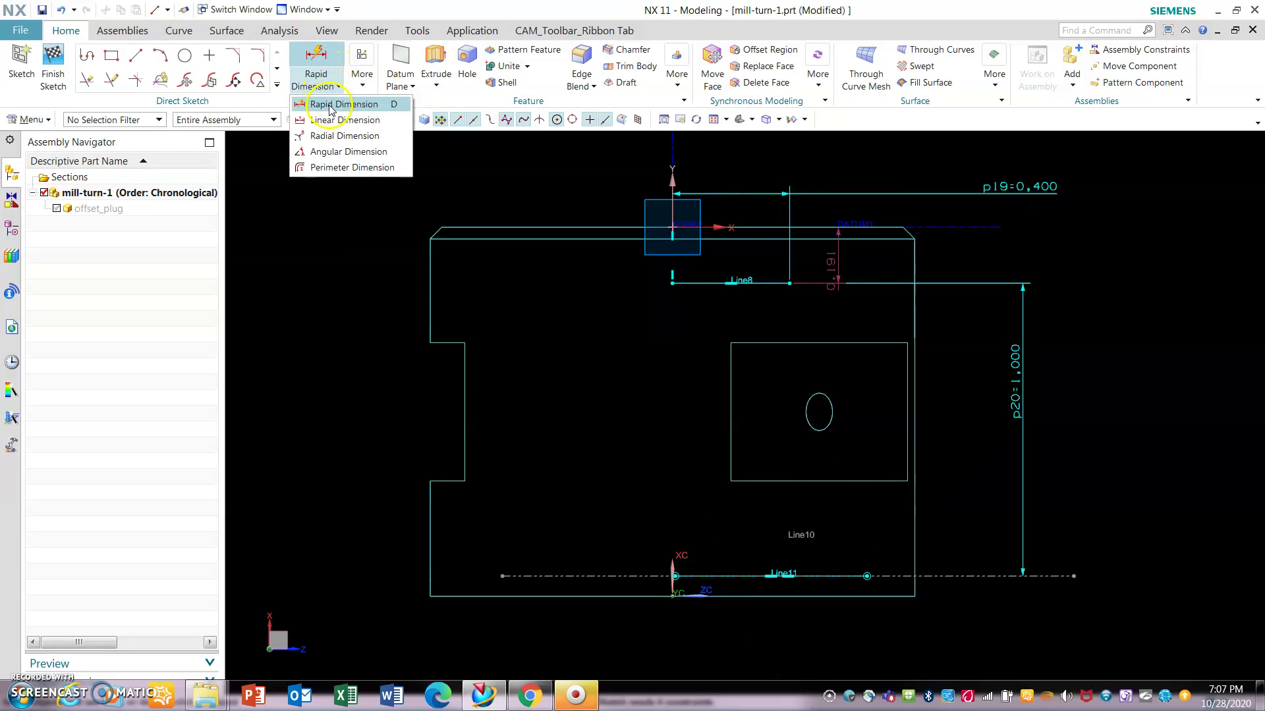
pyautogui.click(343, 104)
pyautogui.click(723, 575)
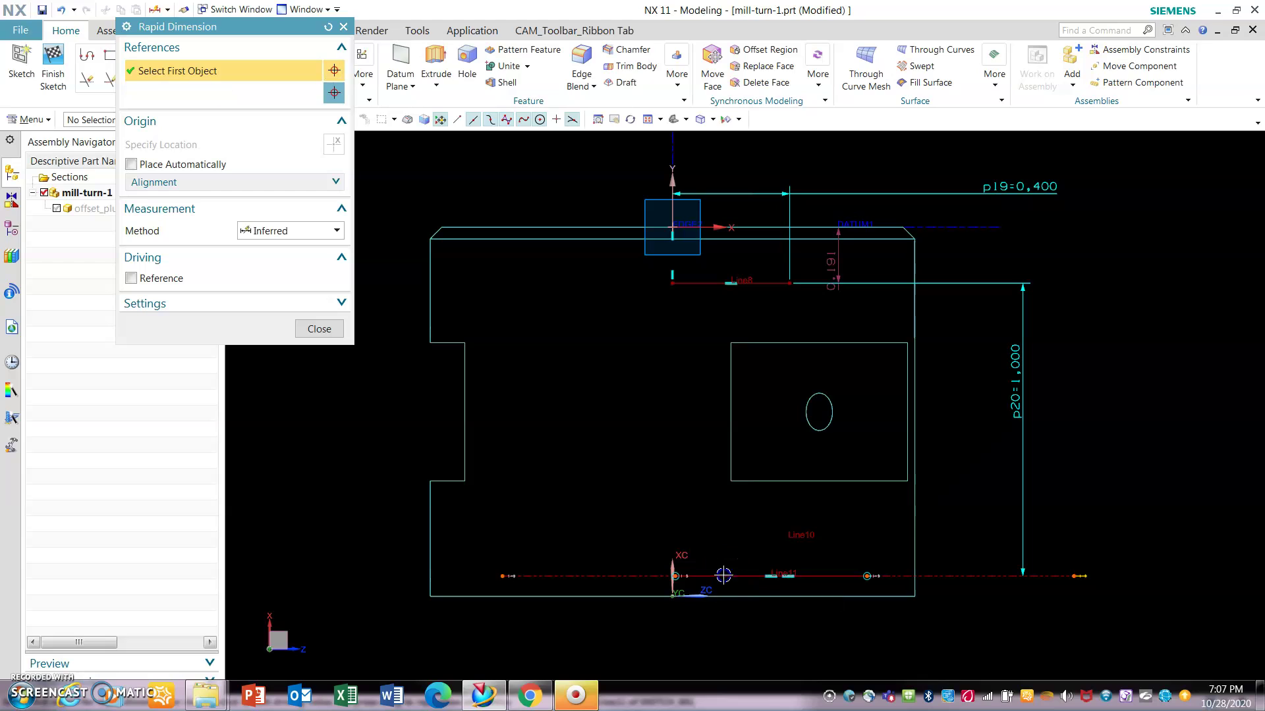
pyautogui.click(1090, 502)
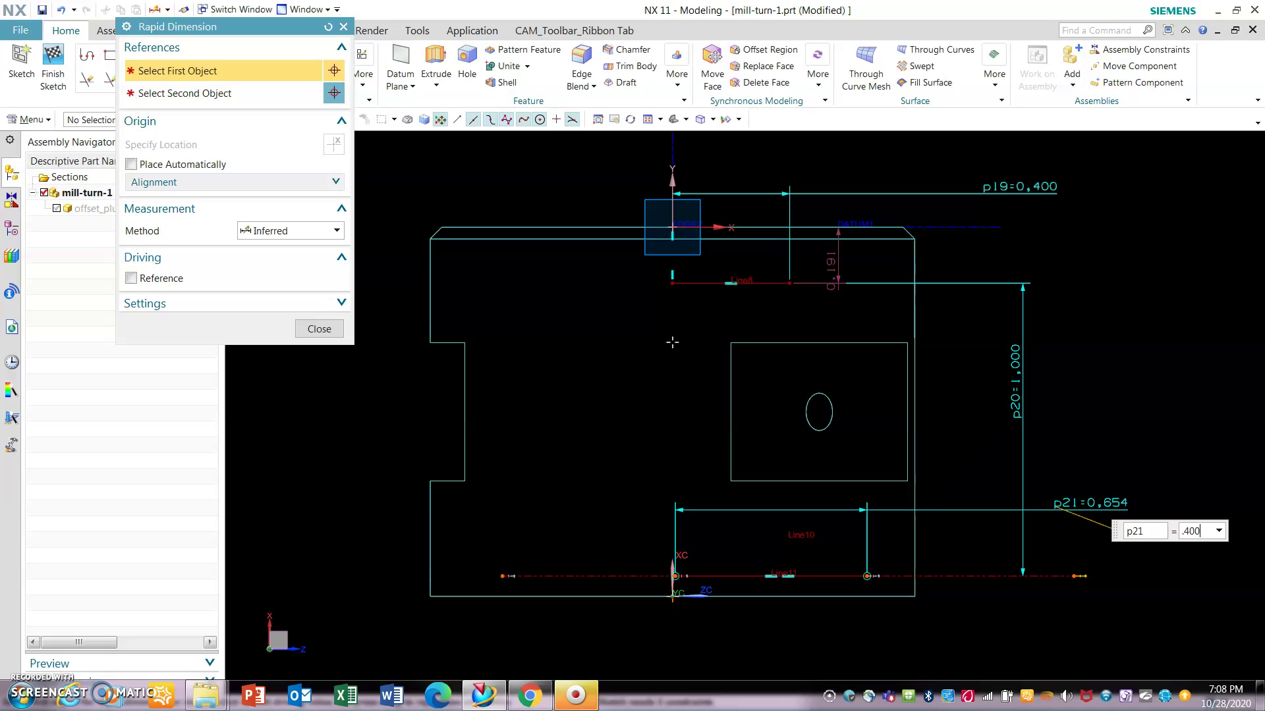
pyautogui.press('Return')
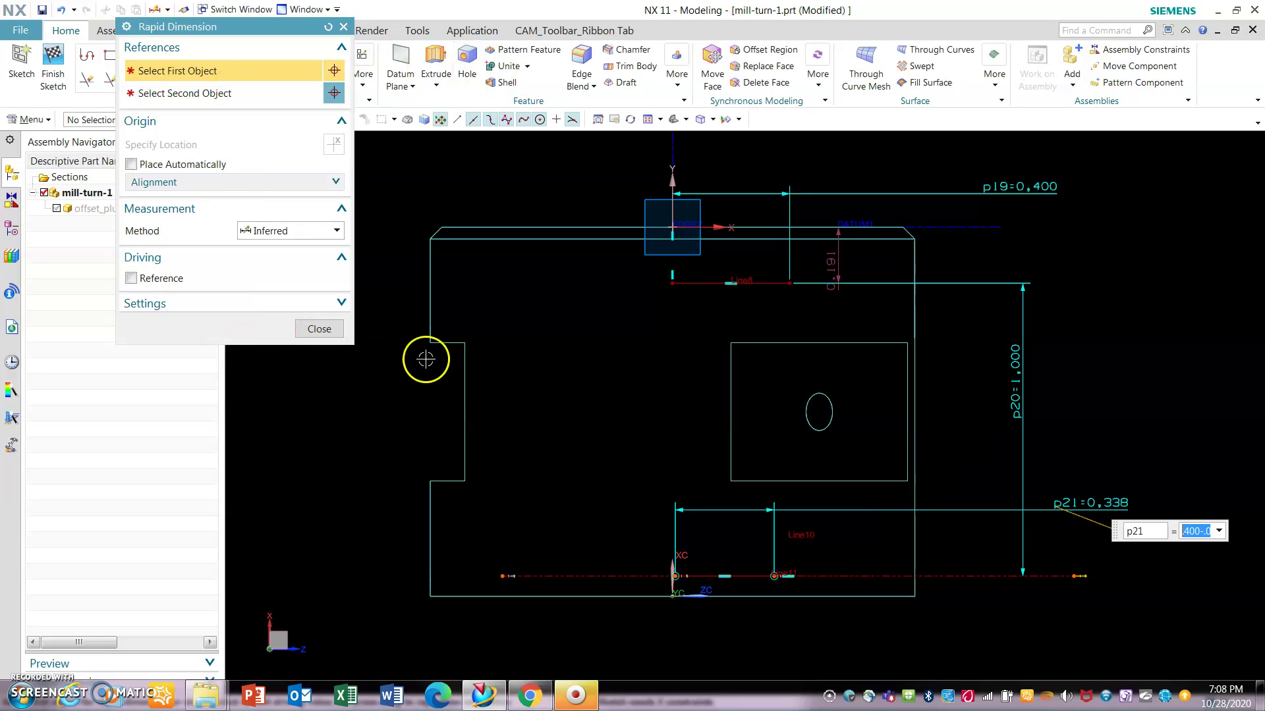
pyautogui.click(317, 331)
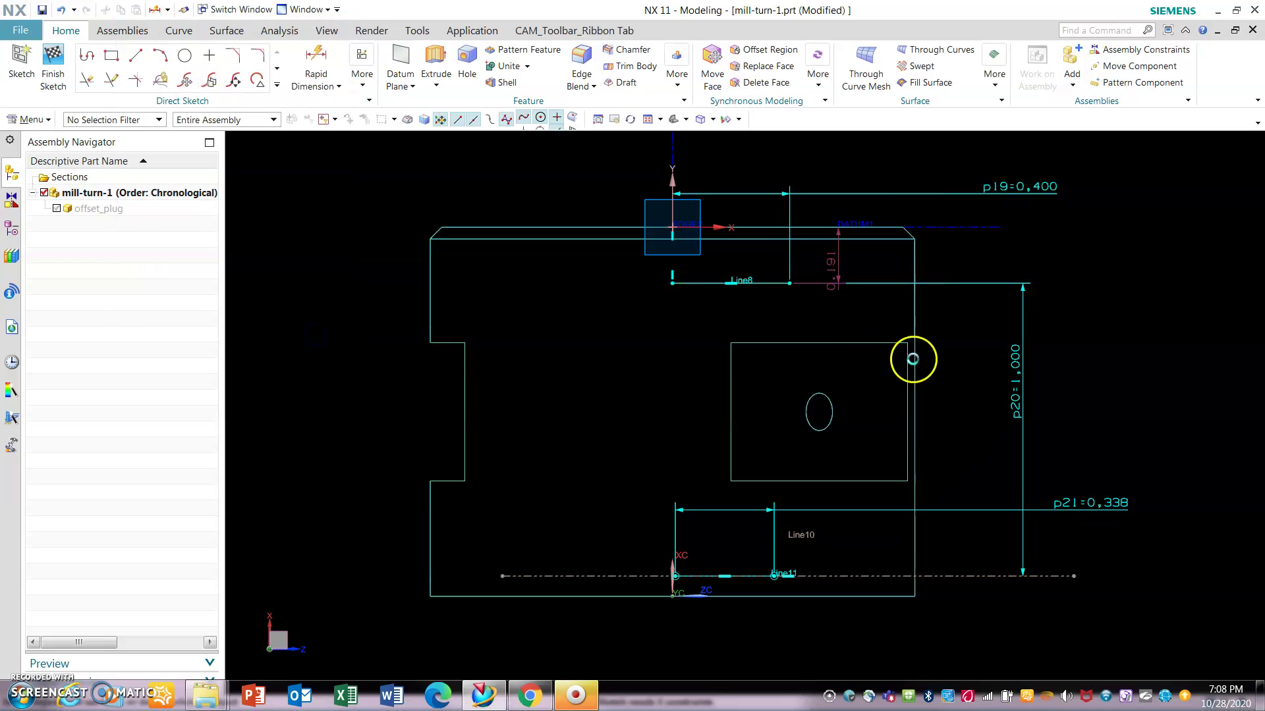
# Sketch a slanted line joining the positive X ends of the upper horizontal line and the line on the reference line.
pyautogui.click(136, 56)
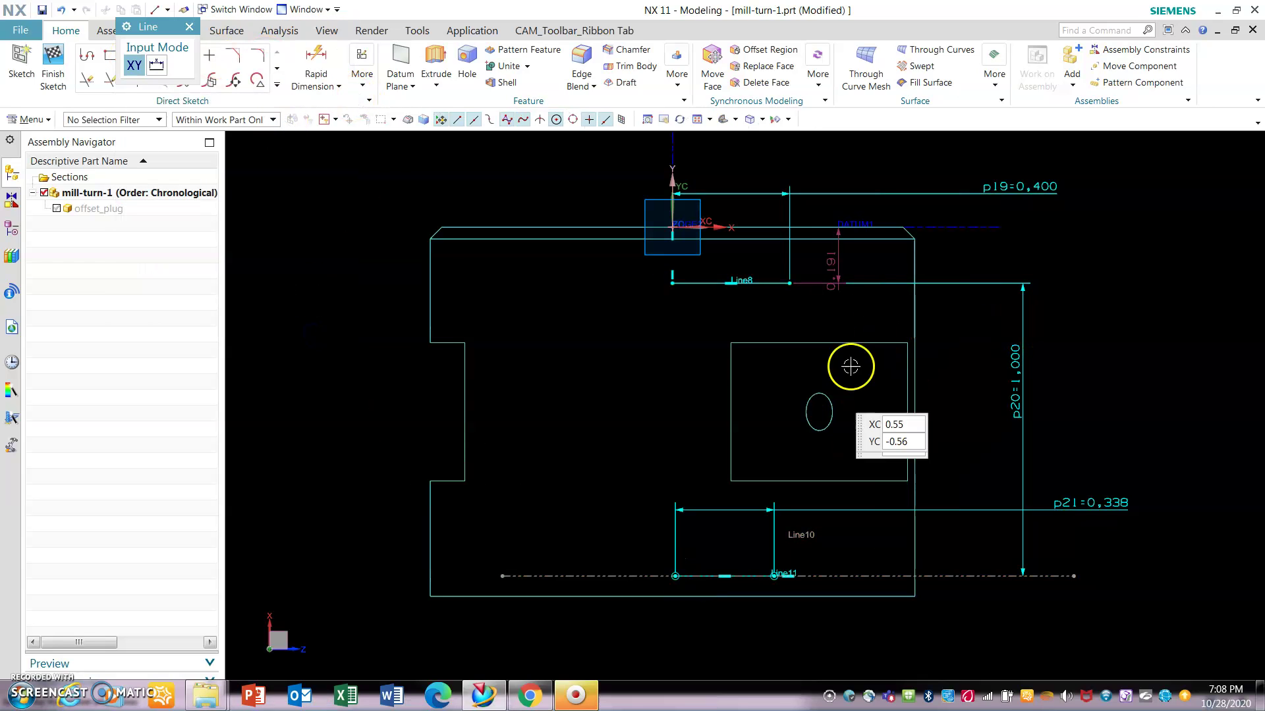
pyautogui.click(789, 284)
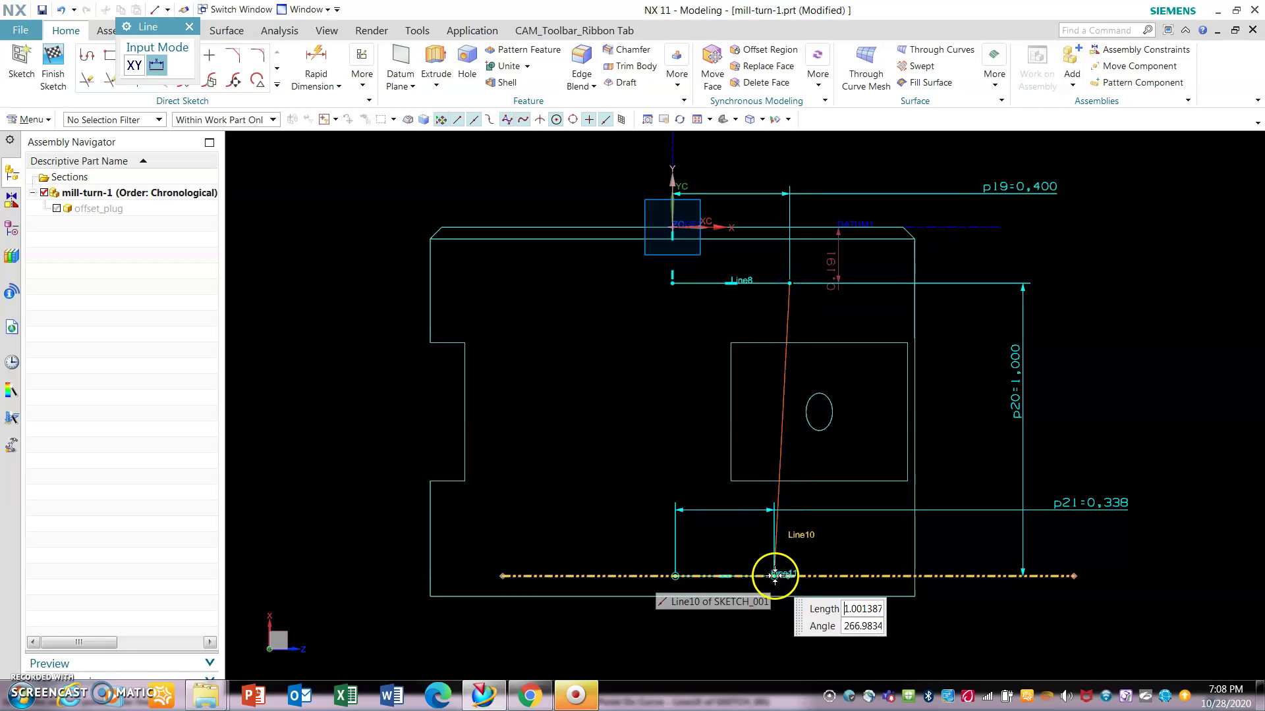
pyautogui.scroll(-5, 774, 575)
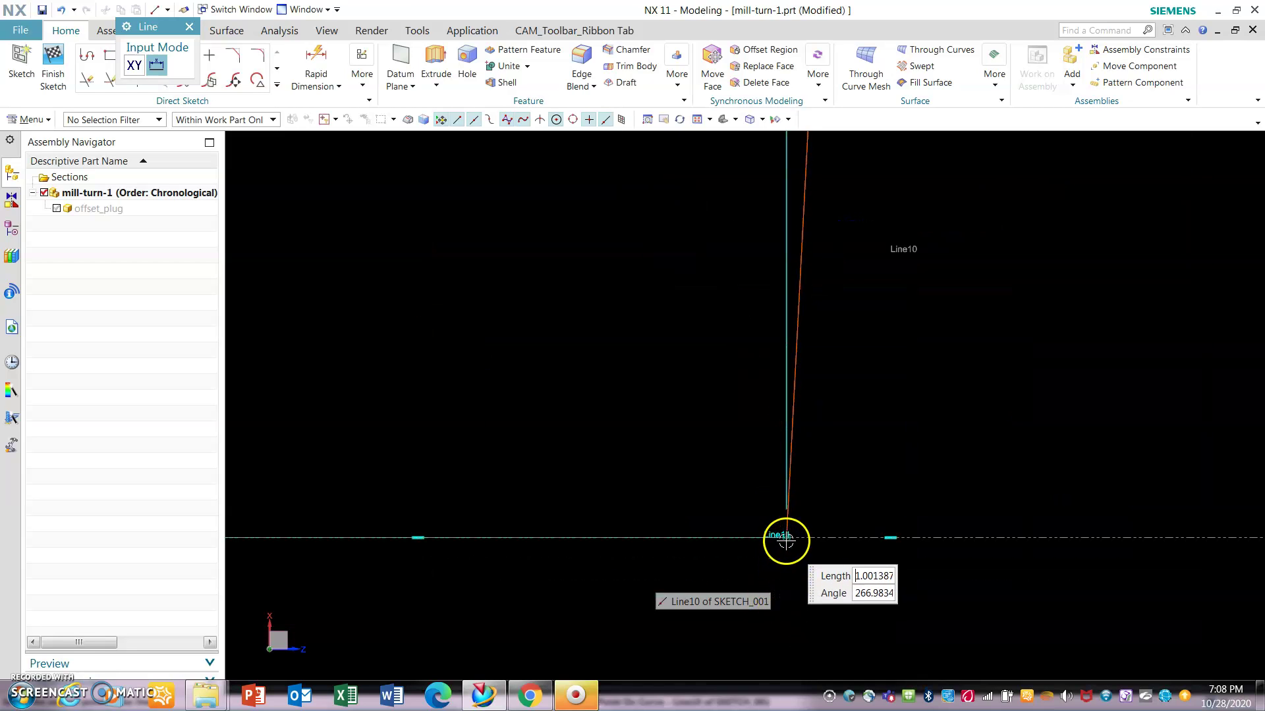
pyautogui.click(785, 537)
pyautogui.scroll(5, 868, 568)
pyautogui.scroll(2, 868, 568)
pyautogui.press('Escape')
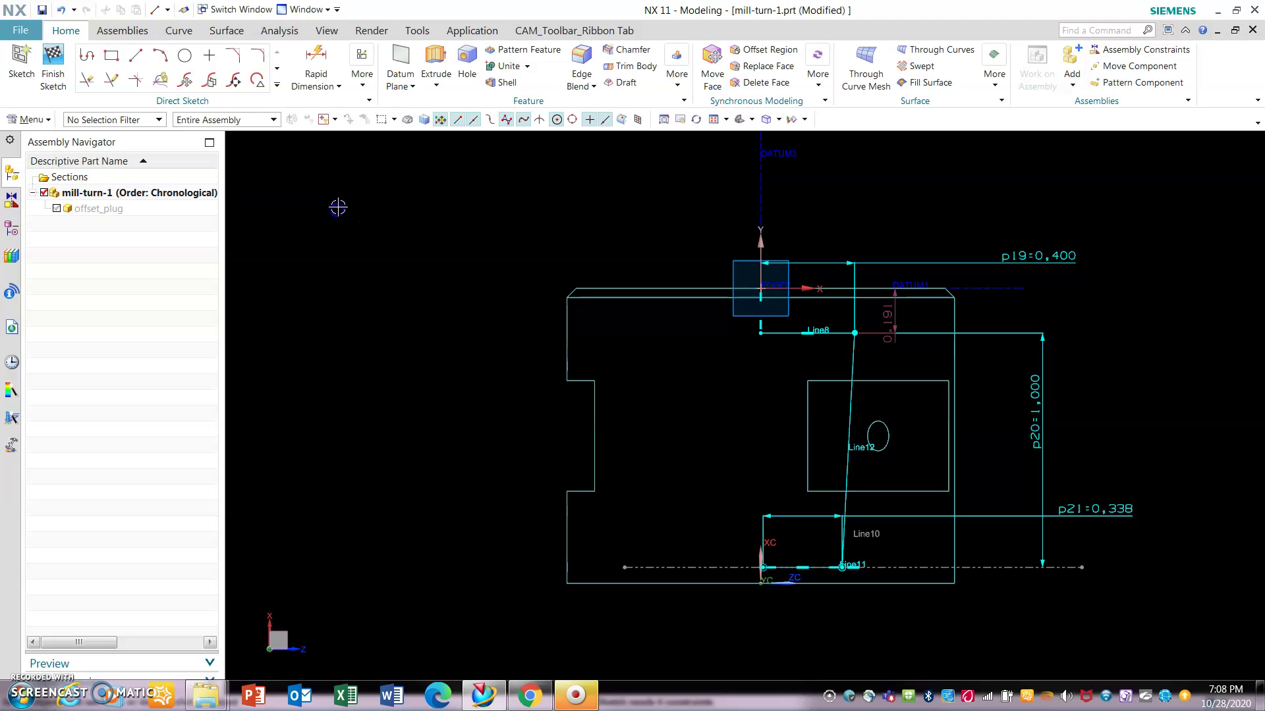
# Add an angular dimension between the vertical Y axis and the slanted line, placed above the part.
pyautogui.click(339, 86)
pyautogui.click(330, 153)
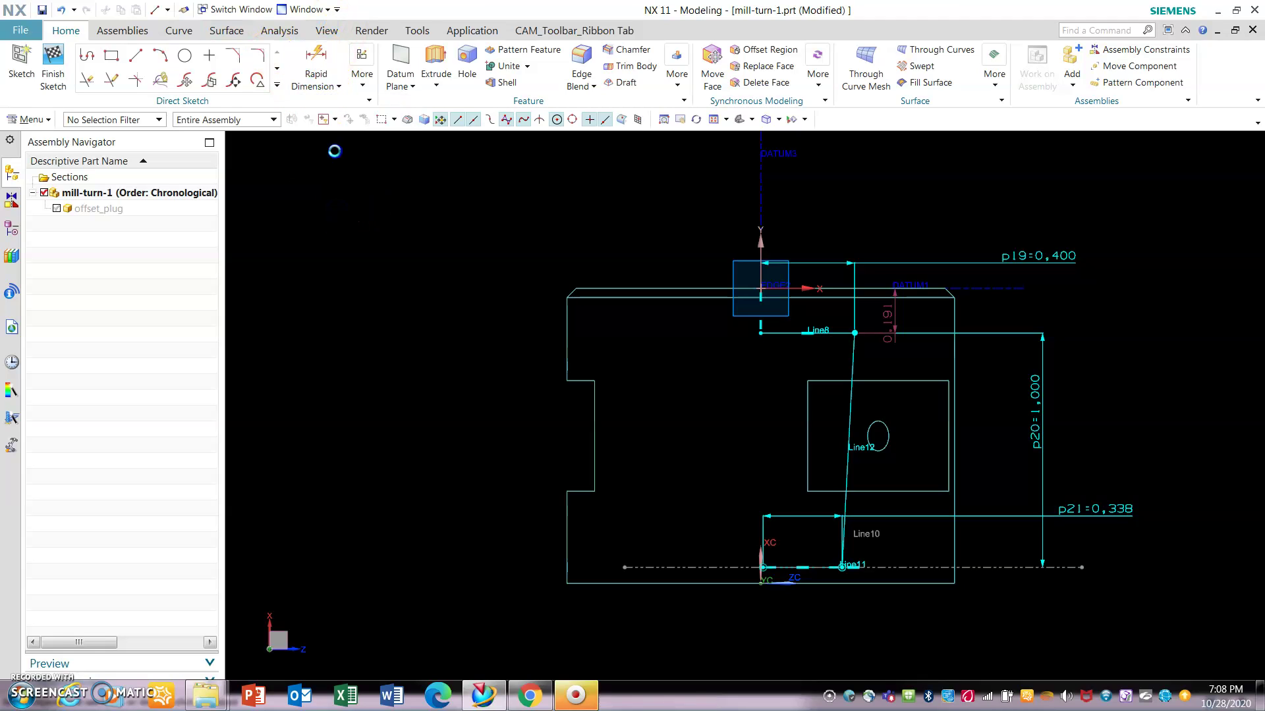
pyautogui.scroll(-2, 829, 197)
pyautogui.scroll(2, 475, 150)
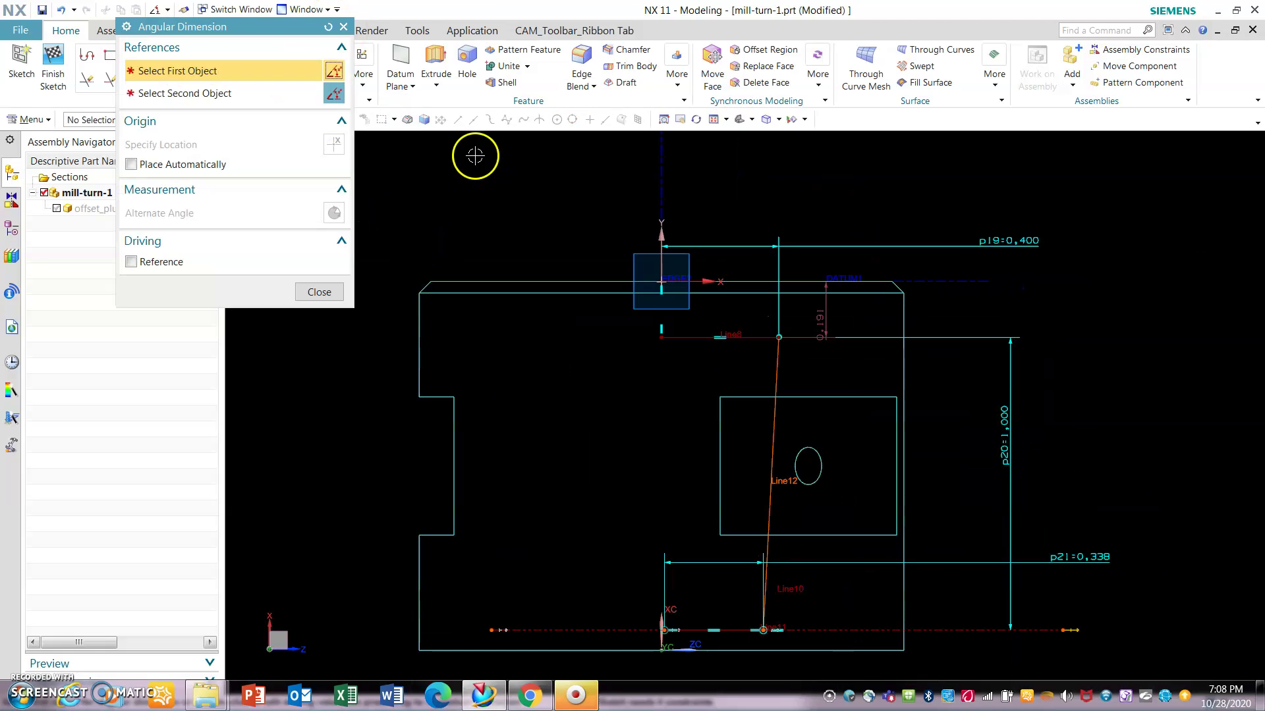
pyautogui.click(661, 249)
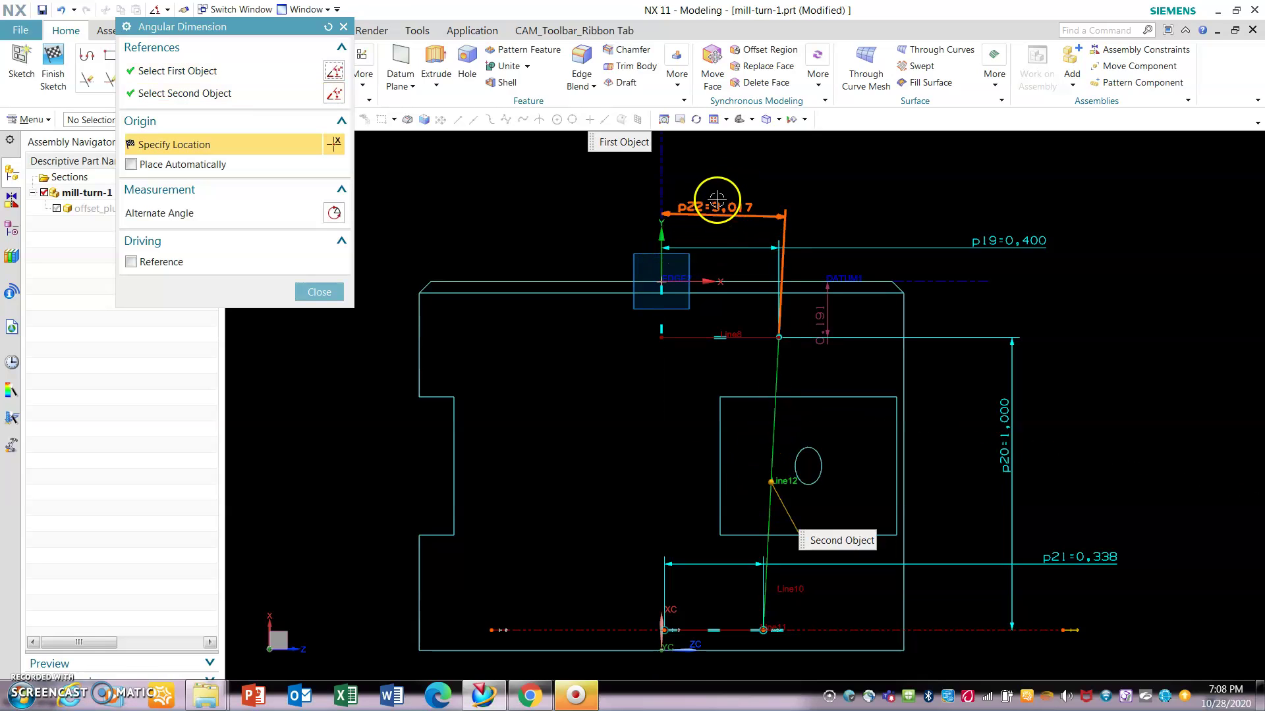
pyautogui.click(716, 184)
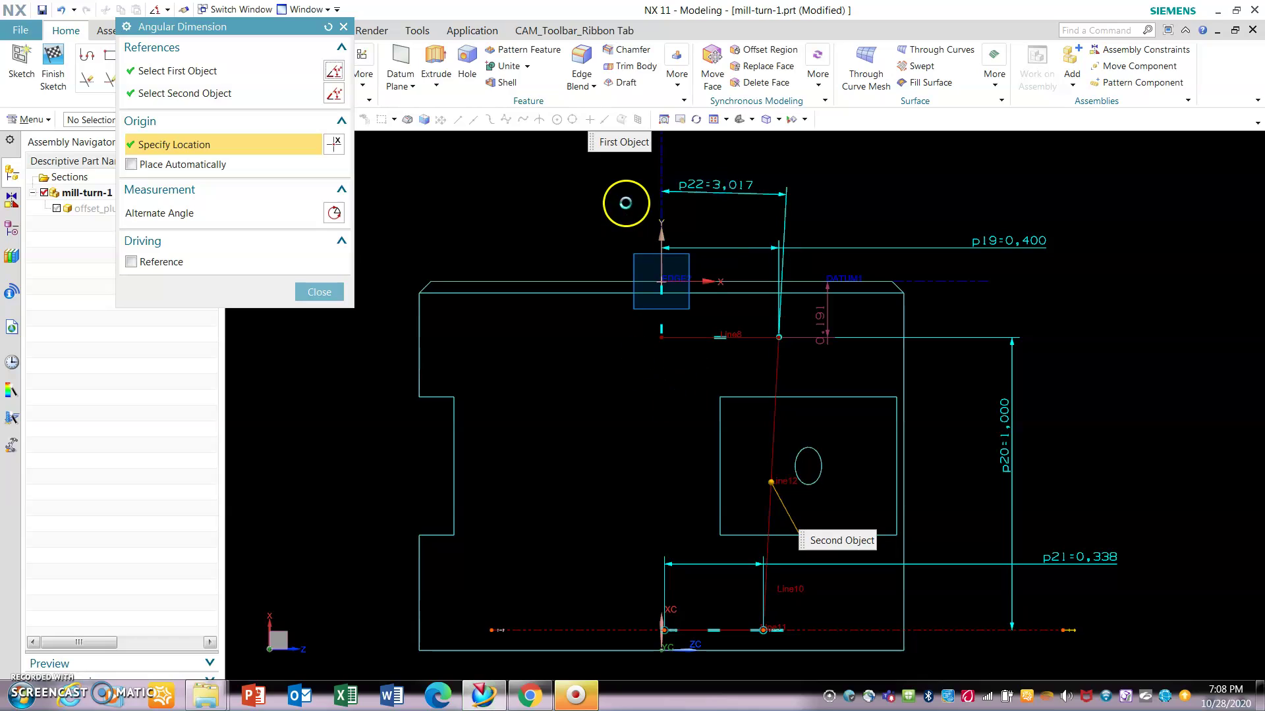
# Move the slanted line's angular dimension text farther toward positive X and set the angle to 1.788 degrees.
pyautogui.click(320, 292)
pyautogui.scroll(4, 757, 643)
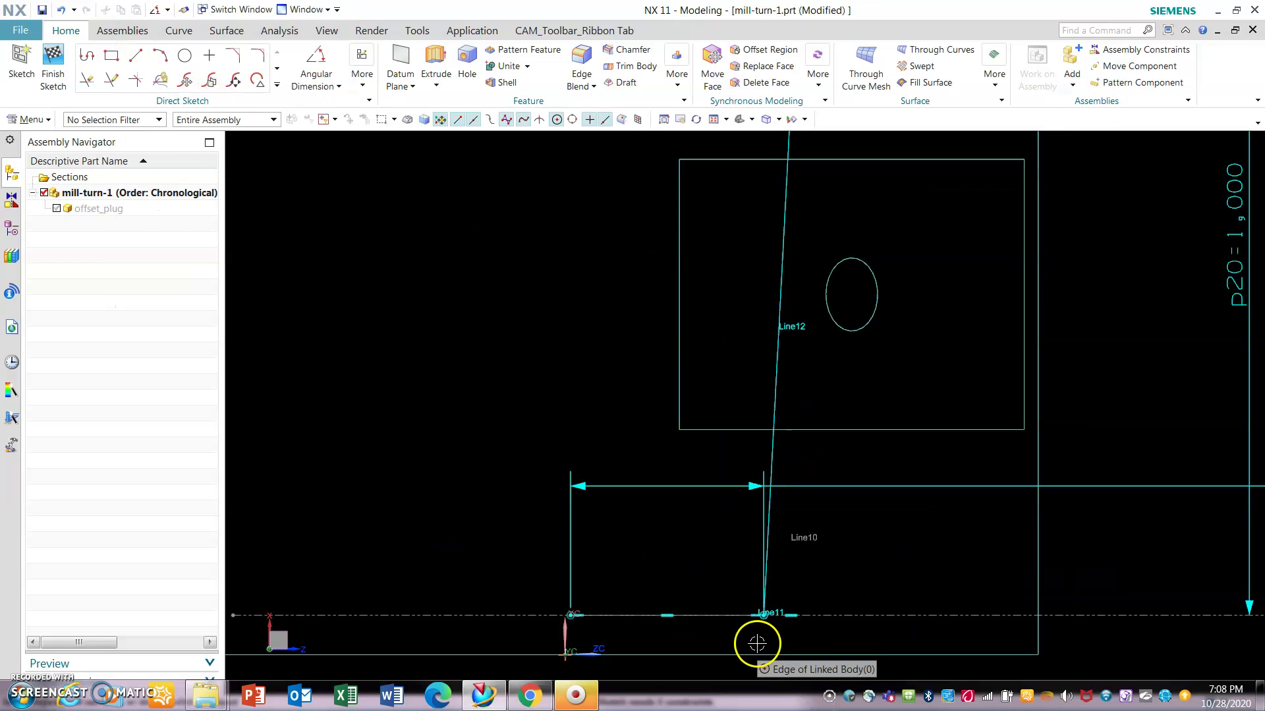
pyautogui.scroll(-4, 718, 632)
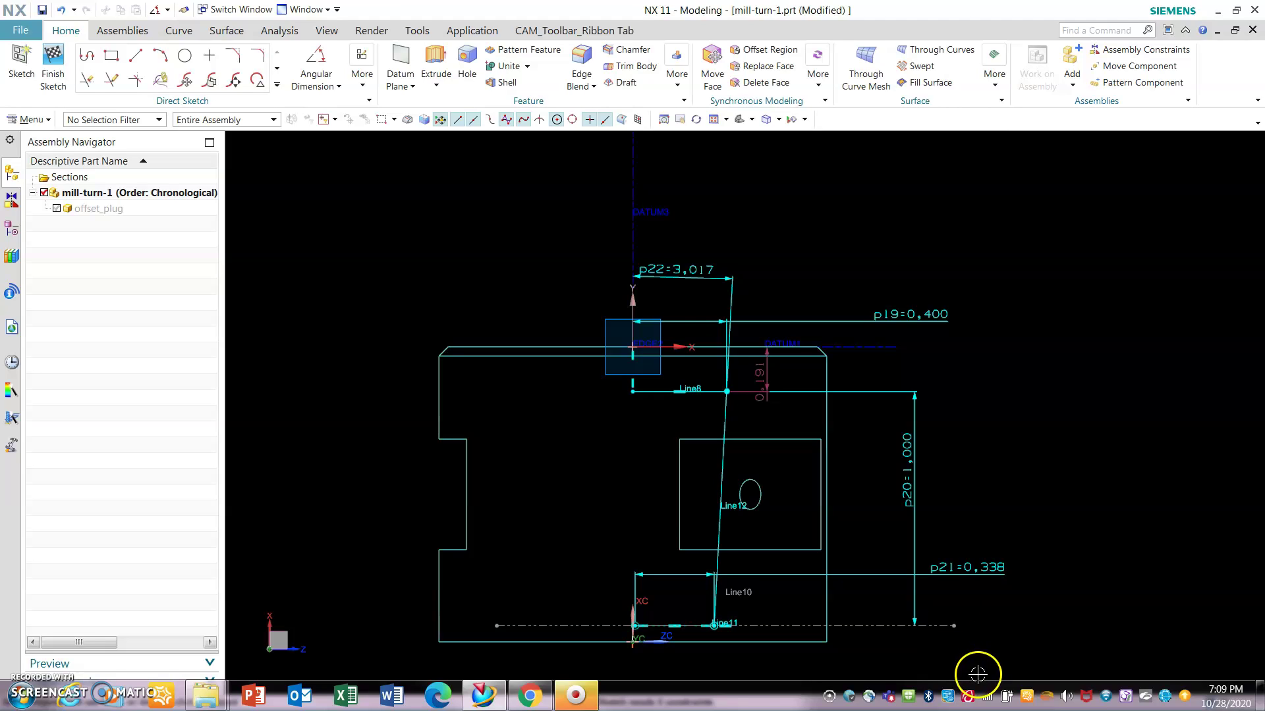
pyautogui.moveTo(689, 270); pyautogui.dragTo(1026, 275)
pyautogui.click(1042, 276)
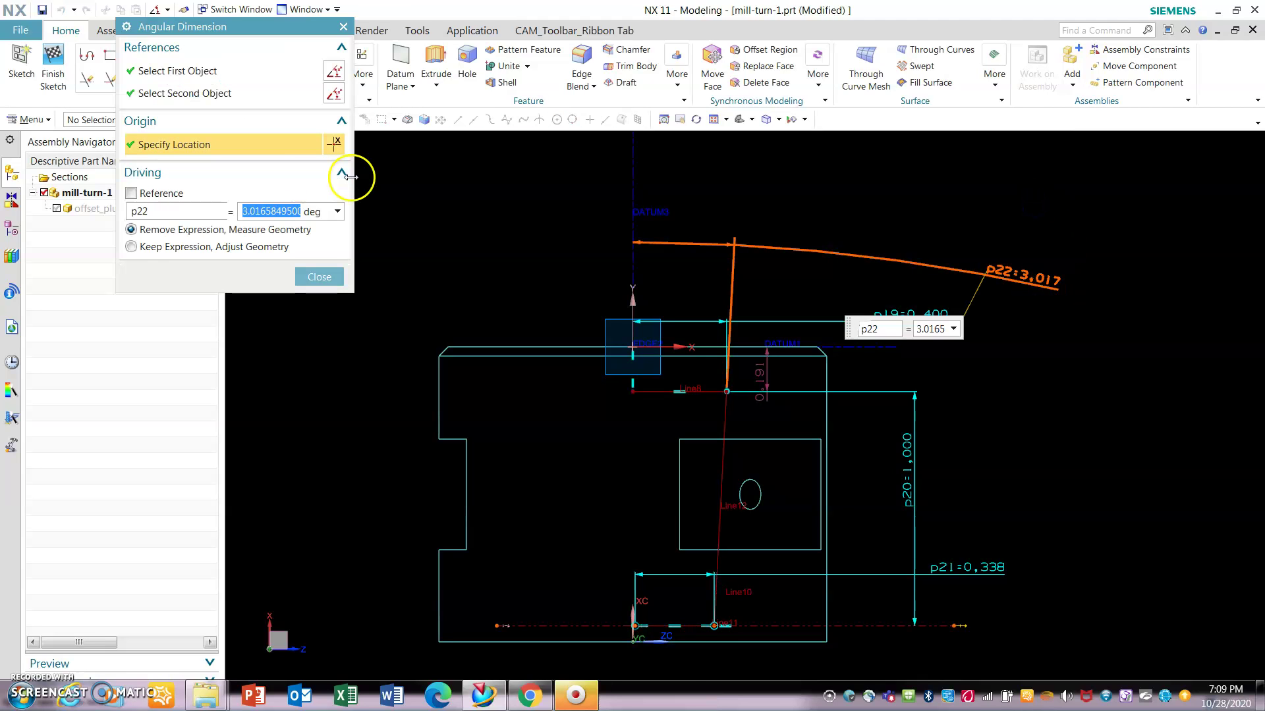
pyautogui.press('Return')
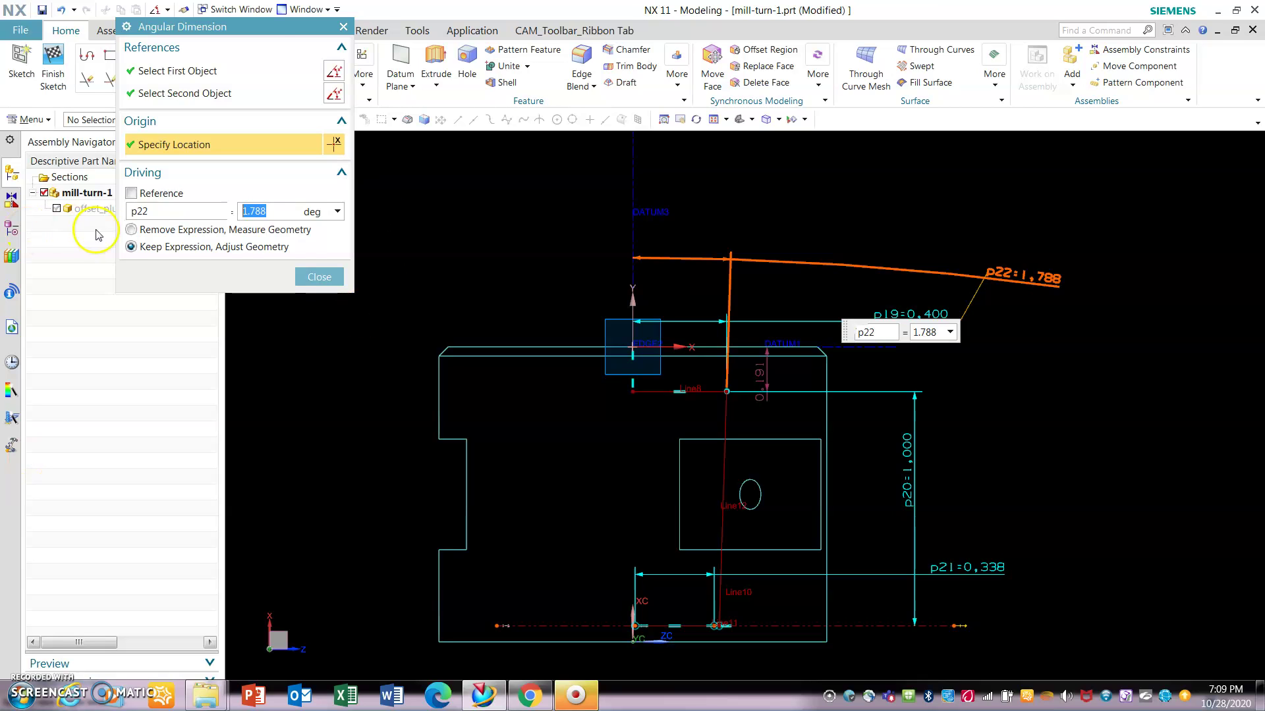
pyautogui.click(316, 278)
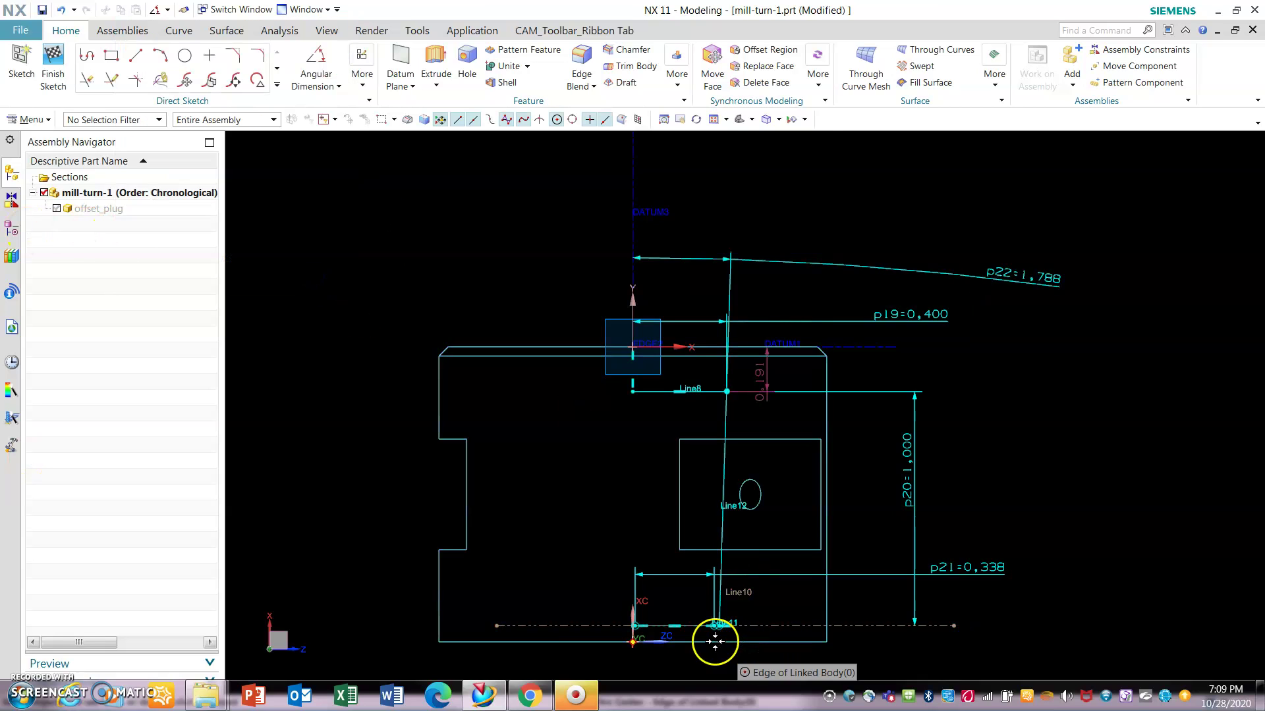
# Delete the 0.338 length dimension from the line lying on the horizontal reference line.
pyautogui.scroll(6, 714, 626)
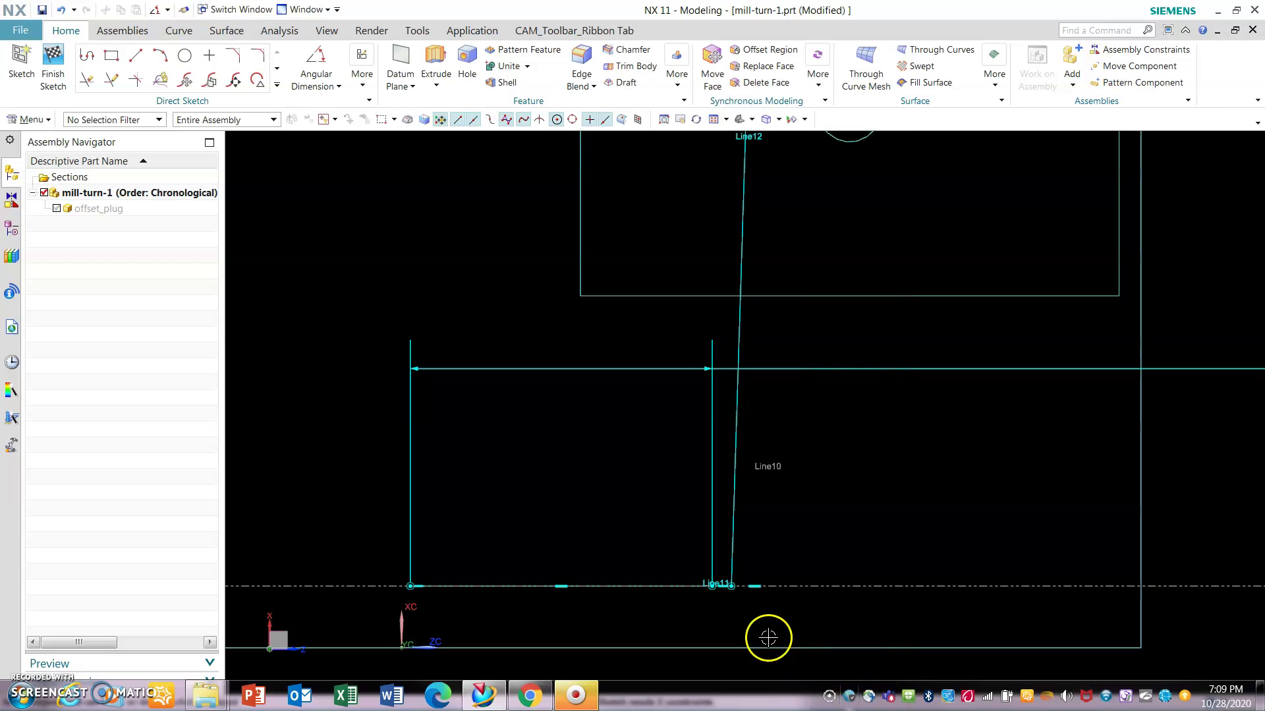
pyautogui.scroll(-3, 550, 415)
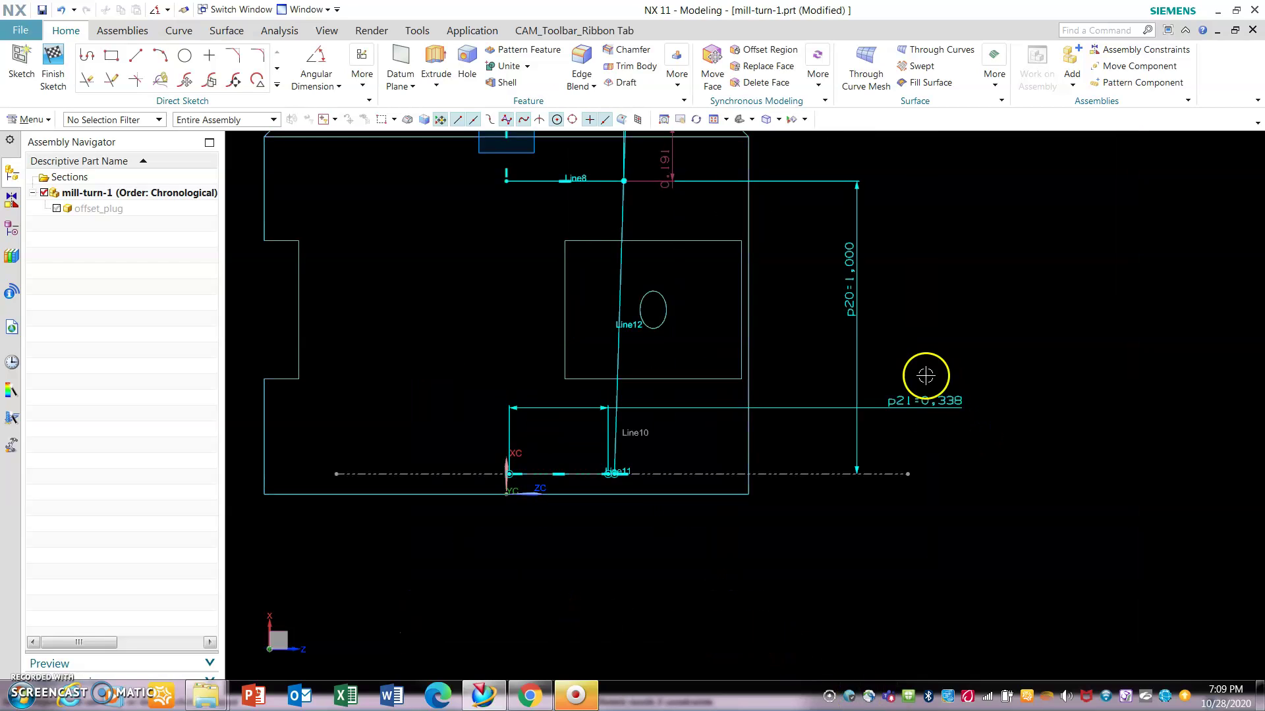
pyautogui.click(935, 400)
pyautogui.press('Delete')
pyautogui.click(782, 557)
pyautogui.scroll(3, 569, 477)
pyautogui.scroll(3, 797, 486)
pyautogui.scroll(-5, 793, 474)
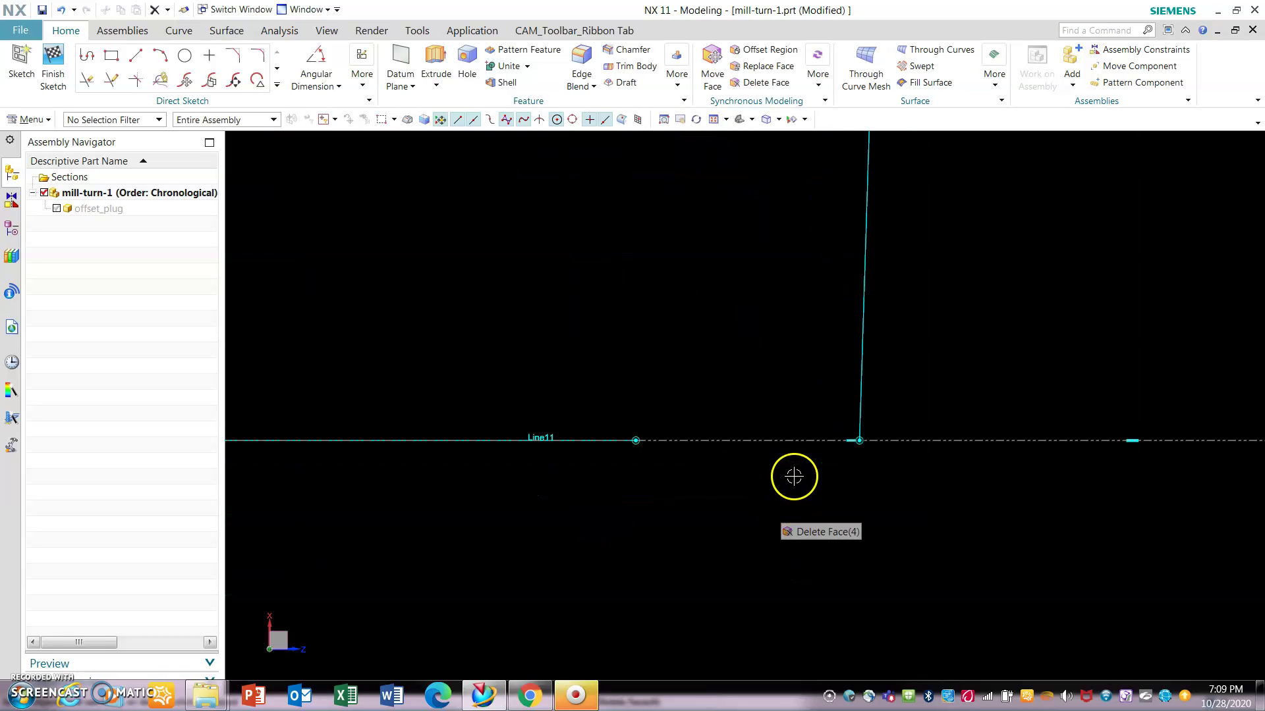
pyautogui.scroll(-2, 812, 566)
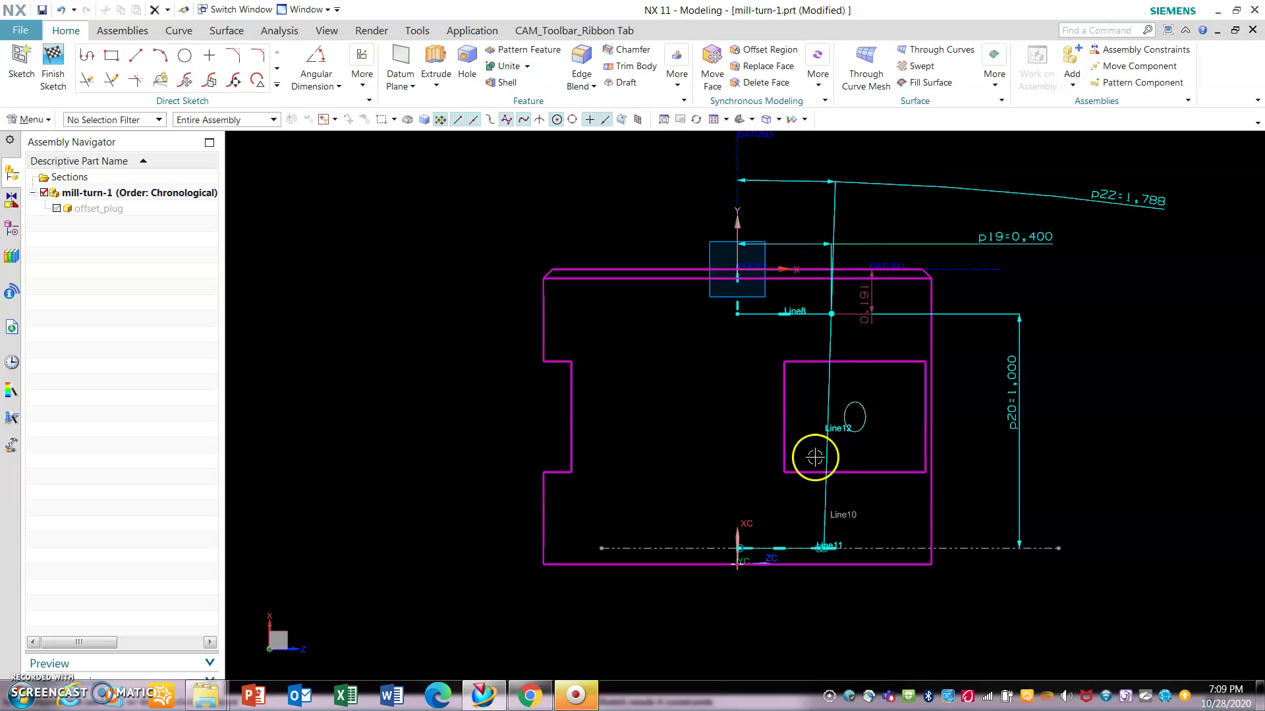
# Sketch a vertical line about 1.59 long from the sketch origin down past the part's lower edge.
pyautogui.click(135, 55)
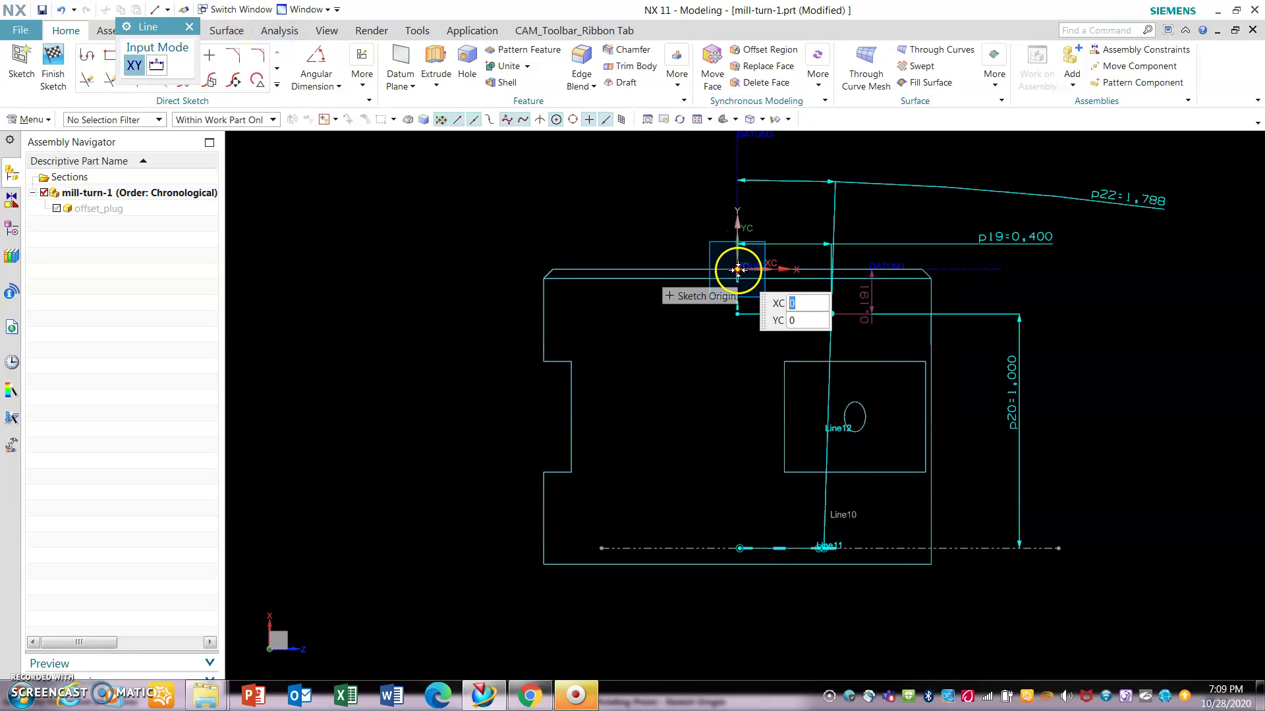
pyautogui.click(737, 314)
pyautogui.click(737, 548)
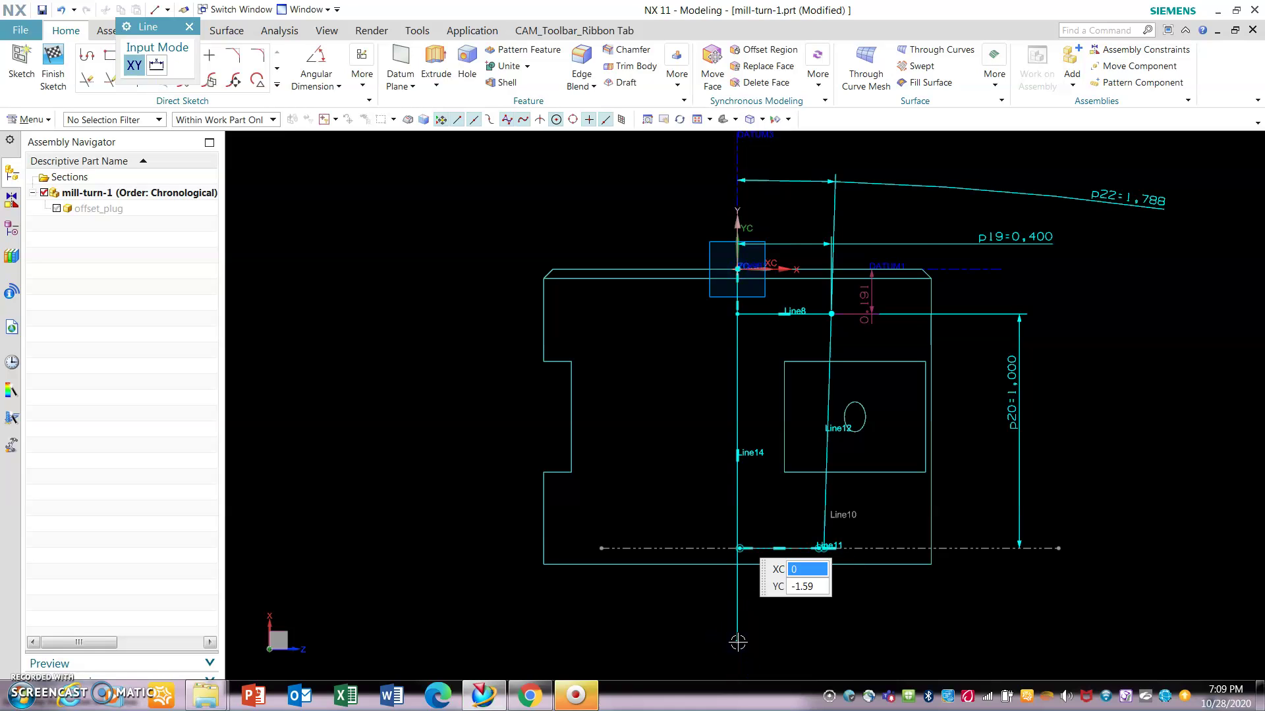
pyautogui.press('Escape')
pyautogui.scroll(2, 712, 555)
pyautogui.scroll(3, 713, 555)
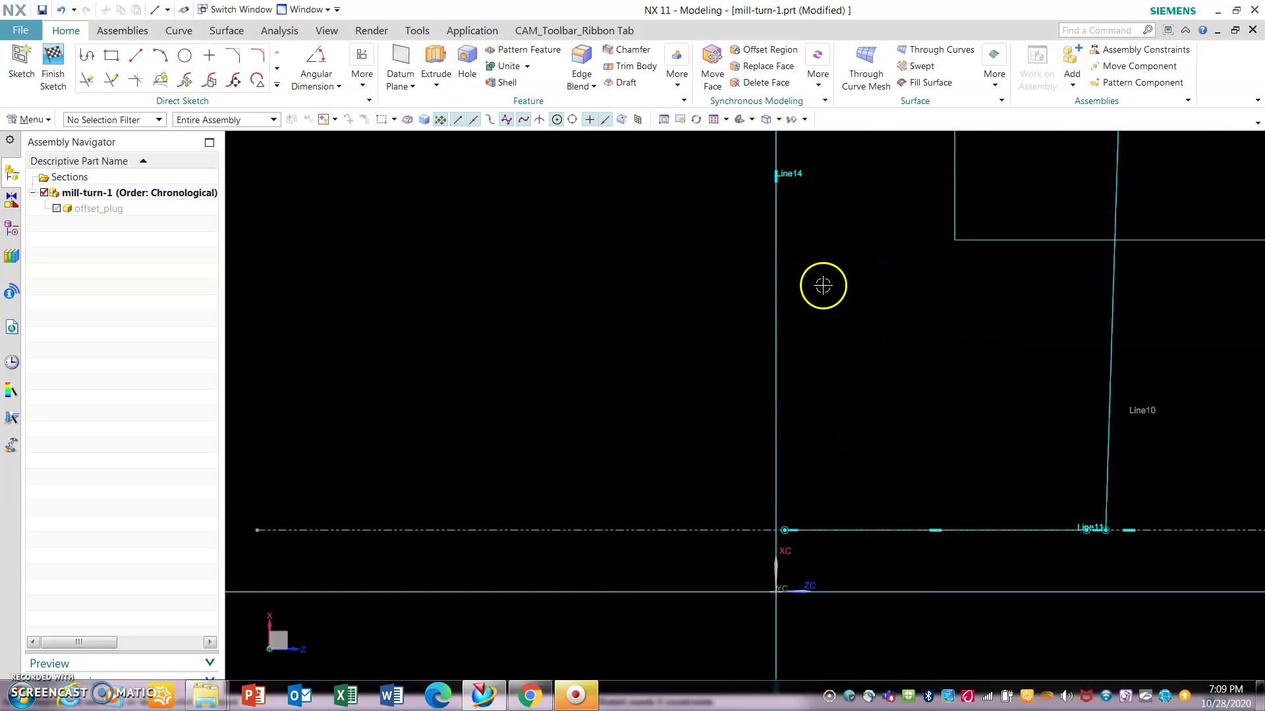
# Convert the vertical line through the sketch origin to a reference line.
pyautogui.rightClick(772, 274)
pyautogui.click(846, 405)
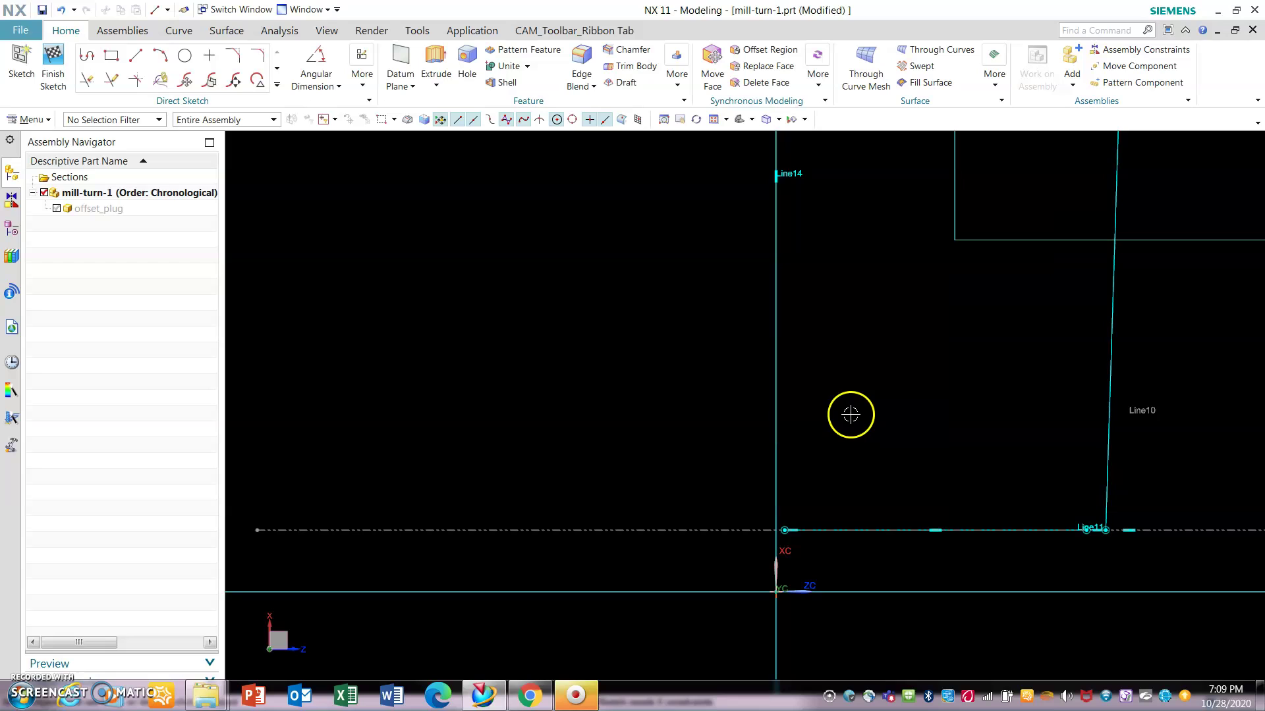
pyautogui.rightClick(778, 355)
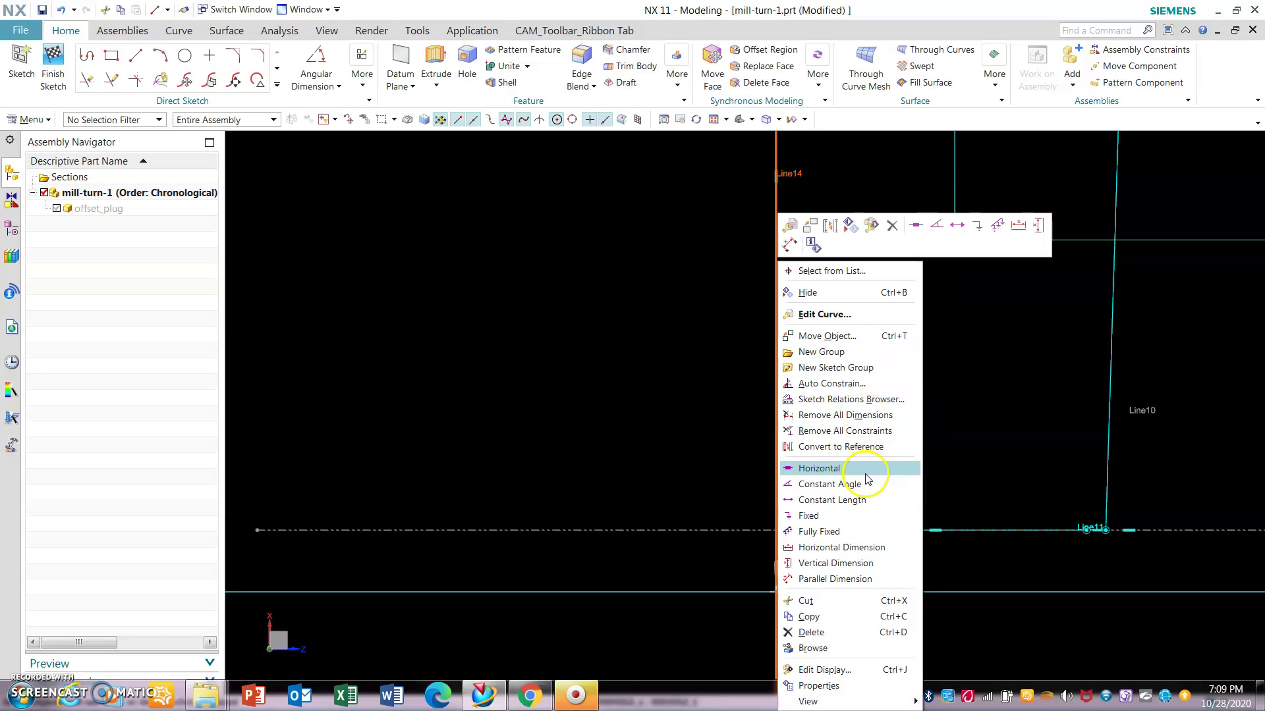
pyautogui.click(867, 448)
pyautogui.scroll(-2, 745, 421)
pyautogui.scroll(4, 731, 547)
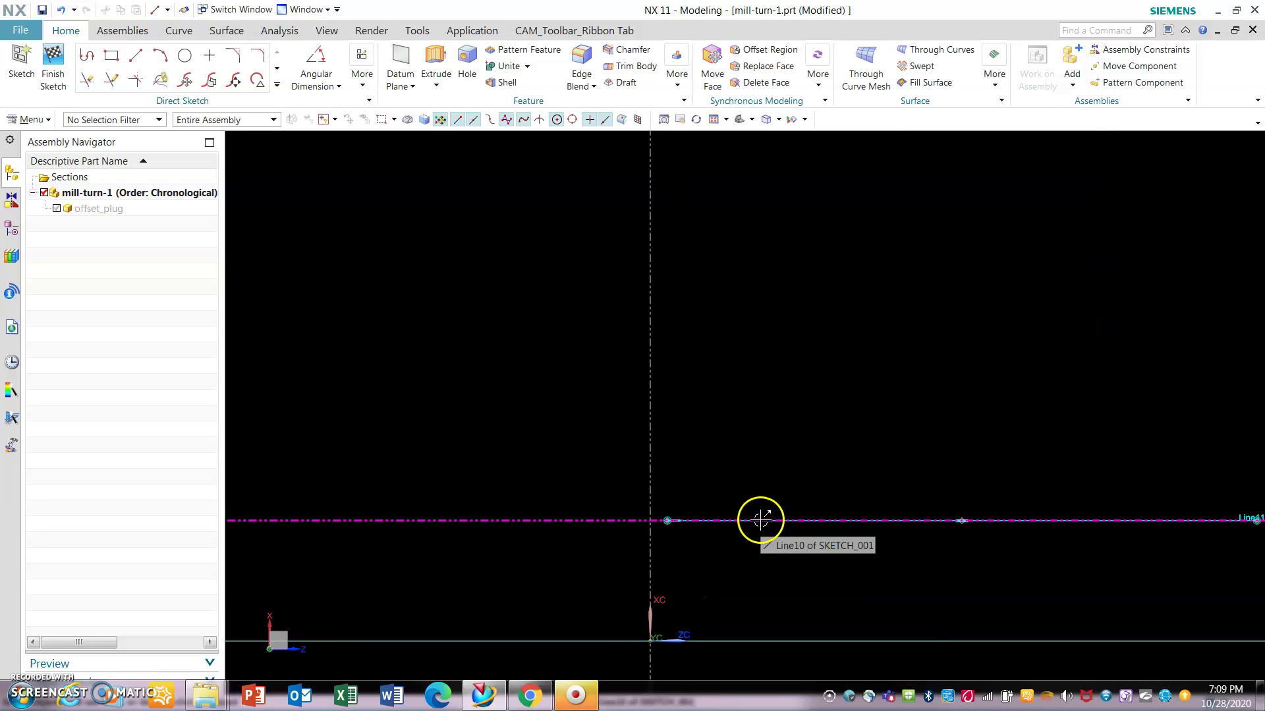
pyautogui.scroll(-3, 764, 376)
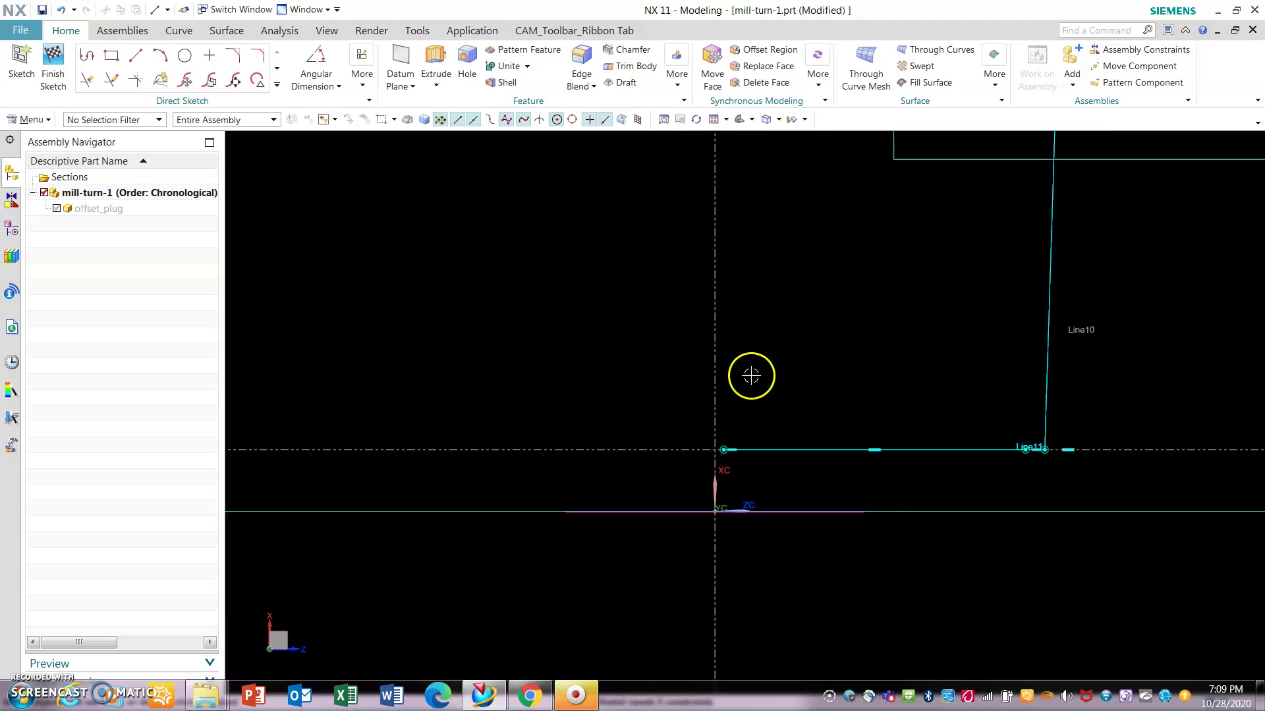
# Delete the short solid line overlapping the horizontal reference line, keeping the reference line itself.
pyautogui.click(952, 449)
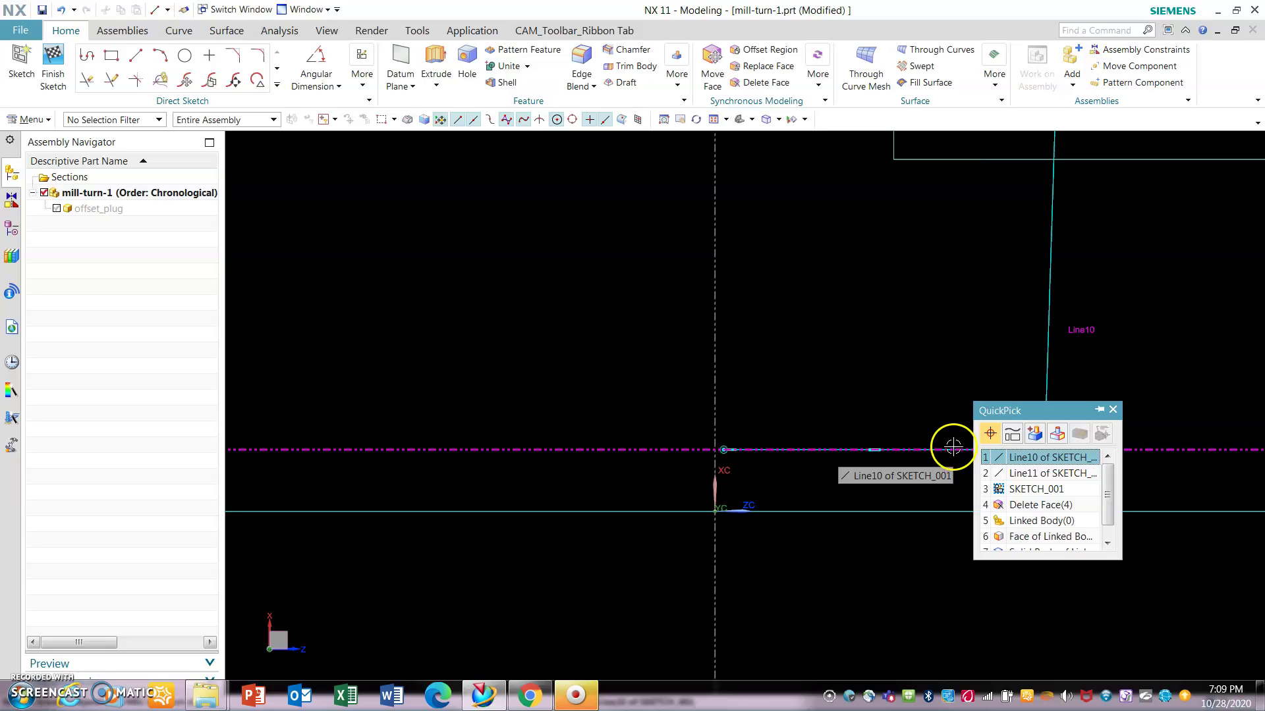
pyautogui.click(1055, 471)
pyautogui.press('Delete')
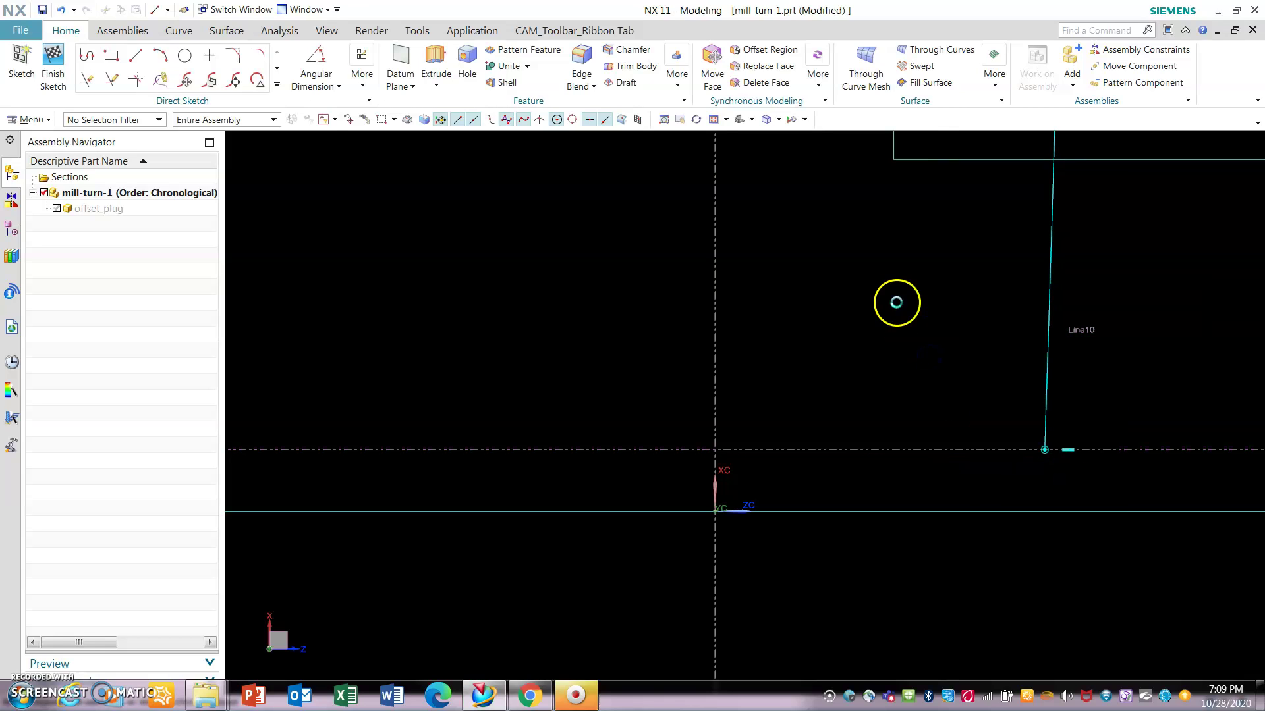
pyautogui.scroll(-3, 861, 552)
pyautogui.scroll(-2, 860, 553)
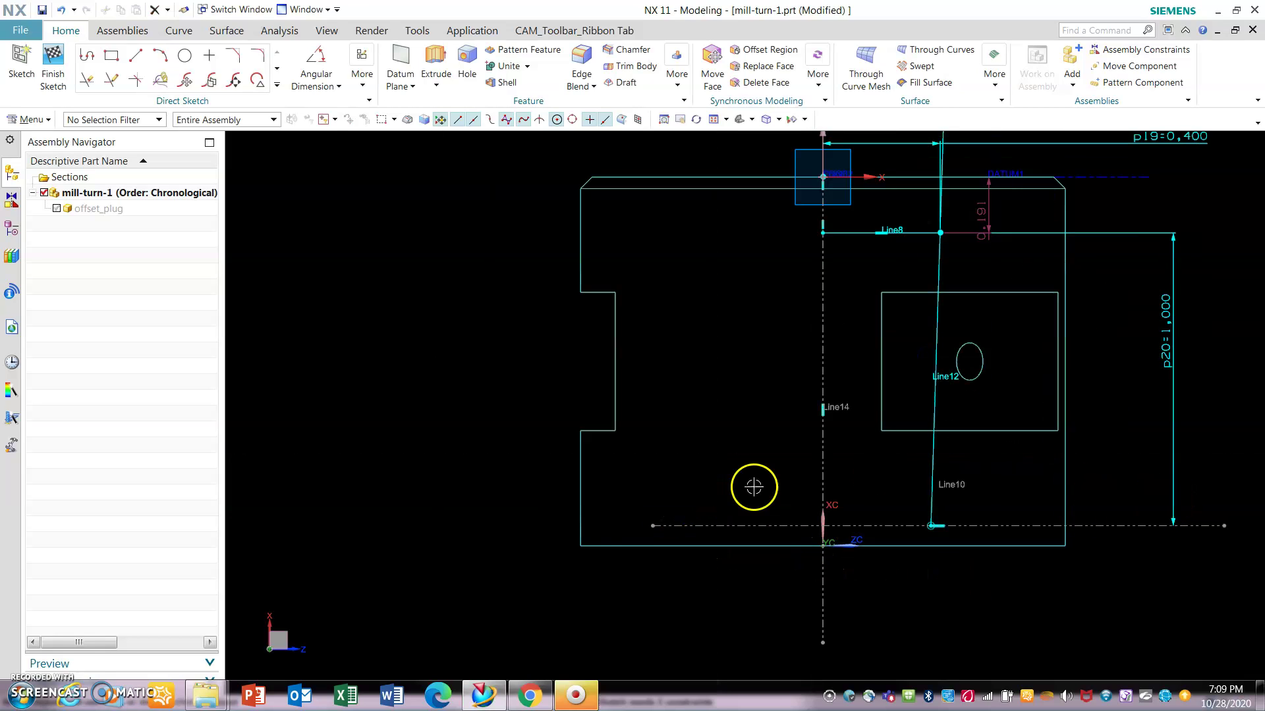
pyautogui.scroll(-2, 751, 485)
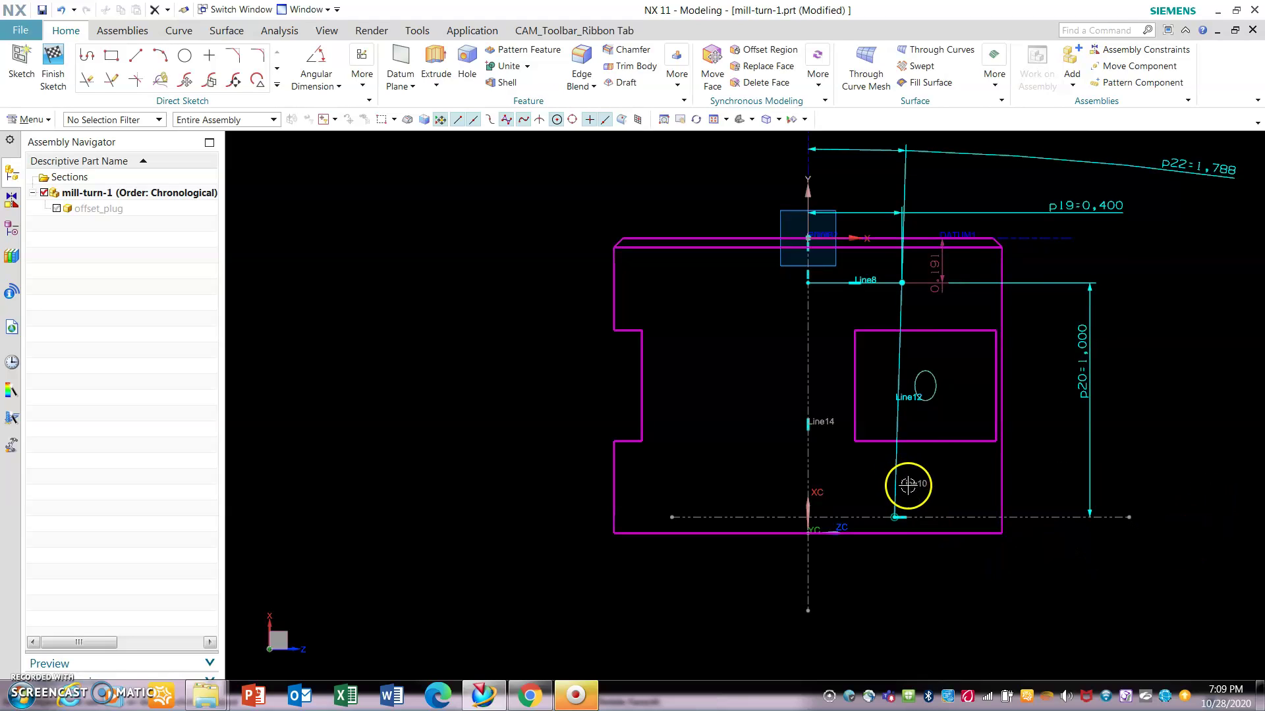
pyautogui.scroll(1, 940, 559)
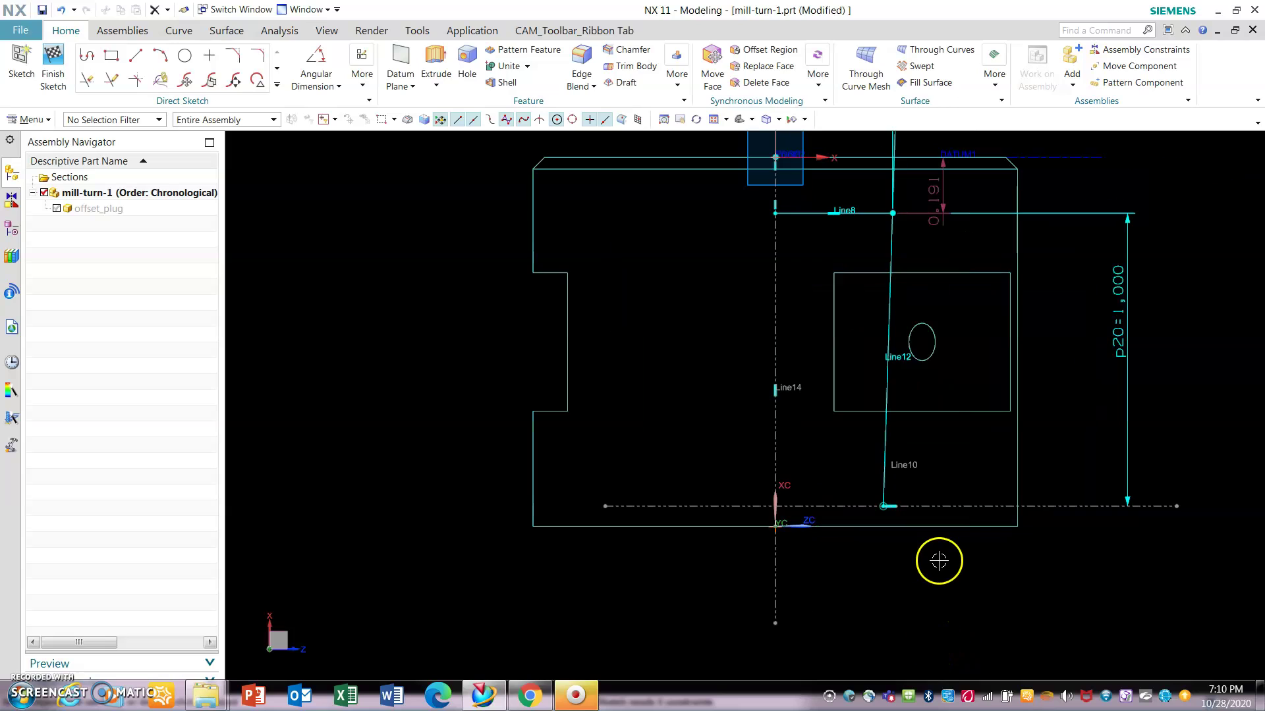
pyautogui.scroll(-2, 924, 570)
pyautogui.scroll(7, 892, 556)
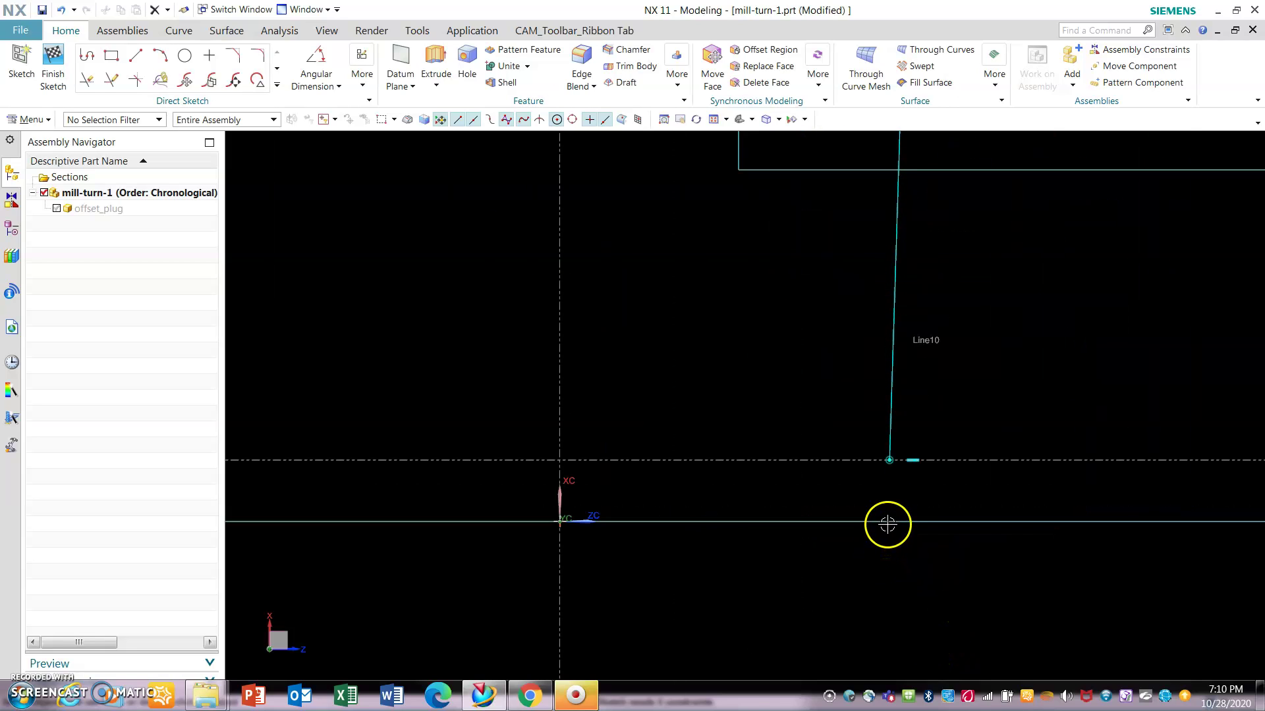
# Sketch a line about 0.49 long from the slanted line's lower end along the horizontal reference line, crossing the vertical reference line.
pyautogui.click(117, 61)
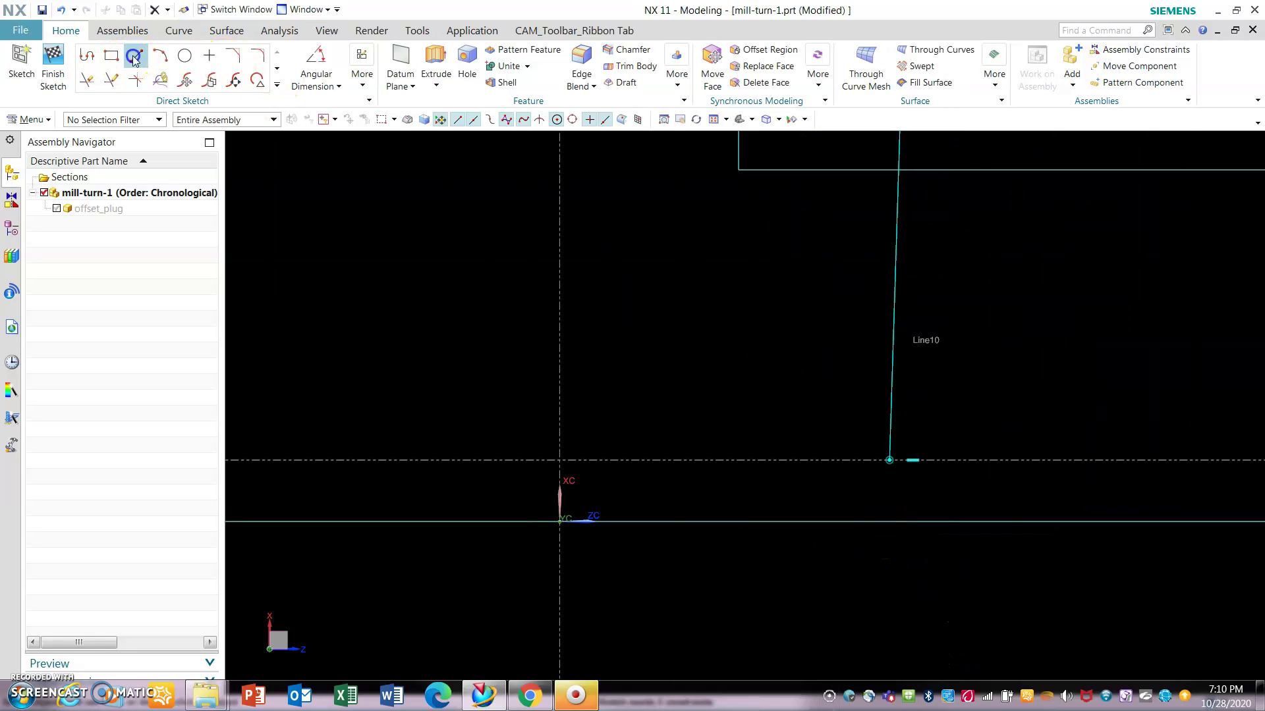
pyautogui.click(133, 58)
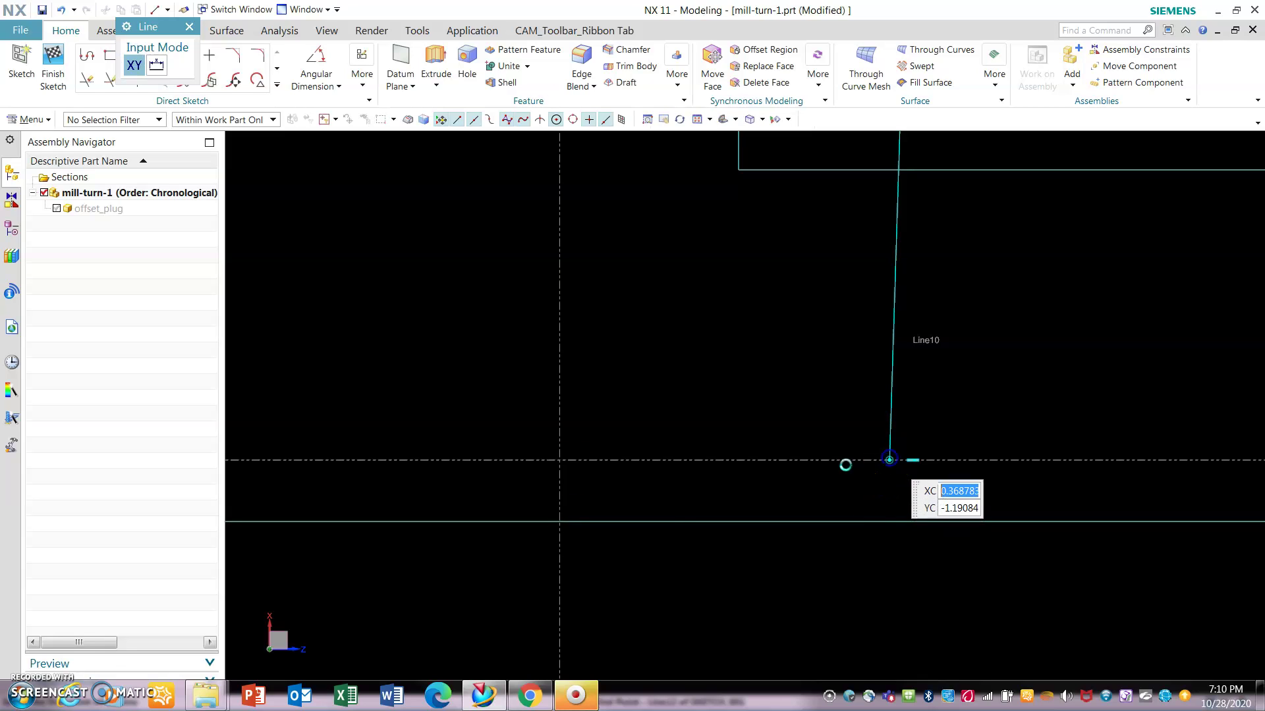
pyautogui.click(846, 465)
pyautogui.click(455, 466)
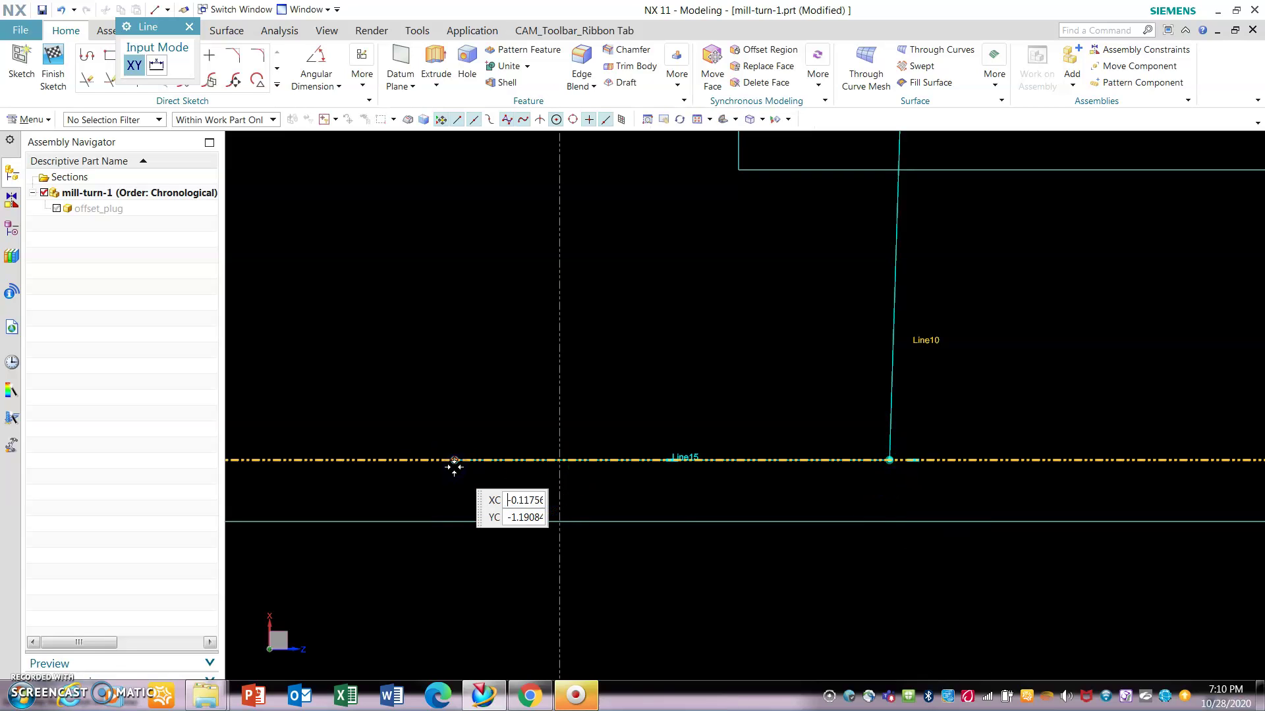
# Trim off the part of the new horizontal line that extends beyond the vertical reference line.
pyautogui.press('t')
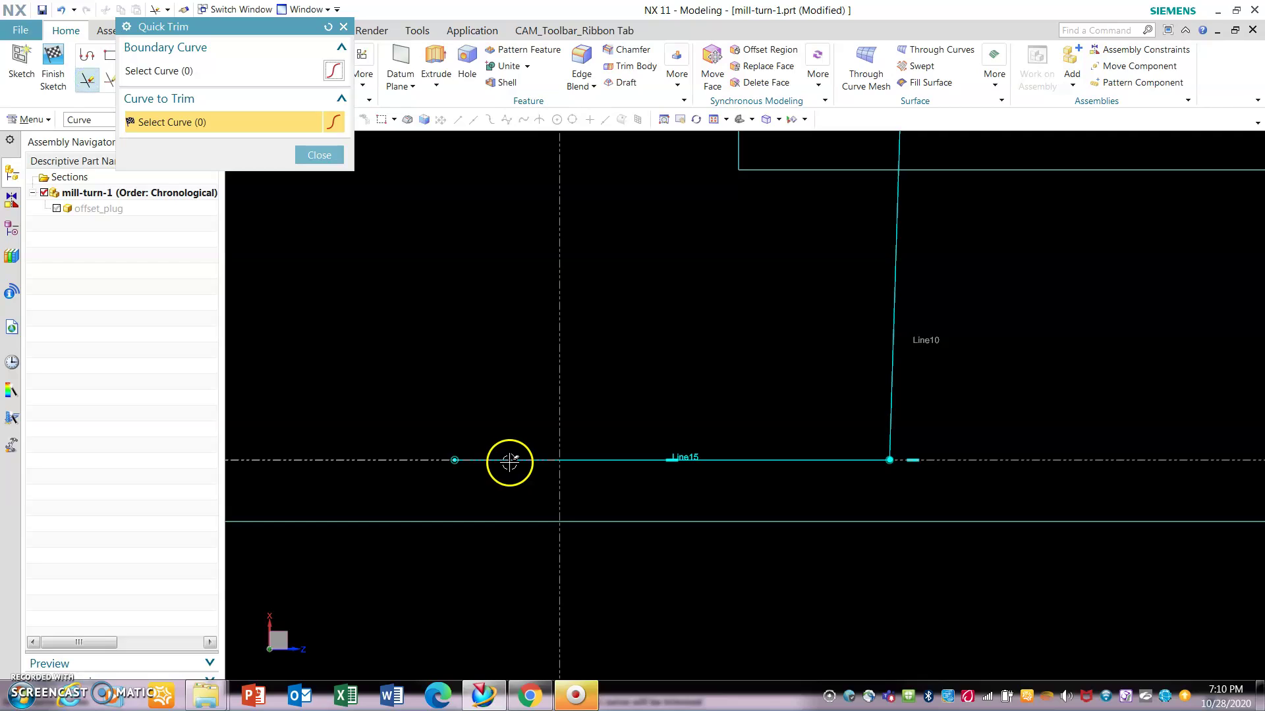
pyautogui.click(475, 455)
pyautogui.click(319, 155)
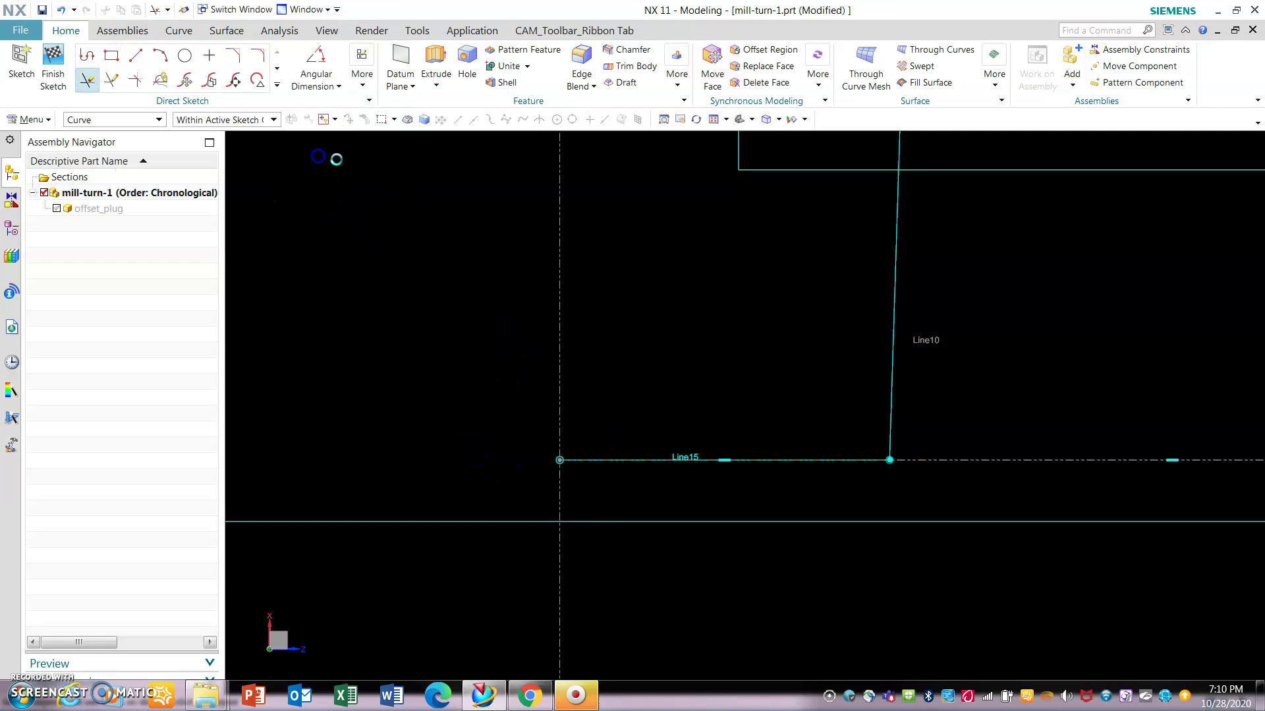
pyautogui.click(323, 89)
pyautogui.click(343, 104)
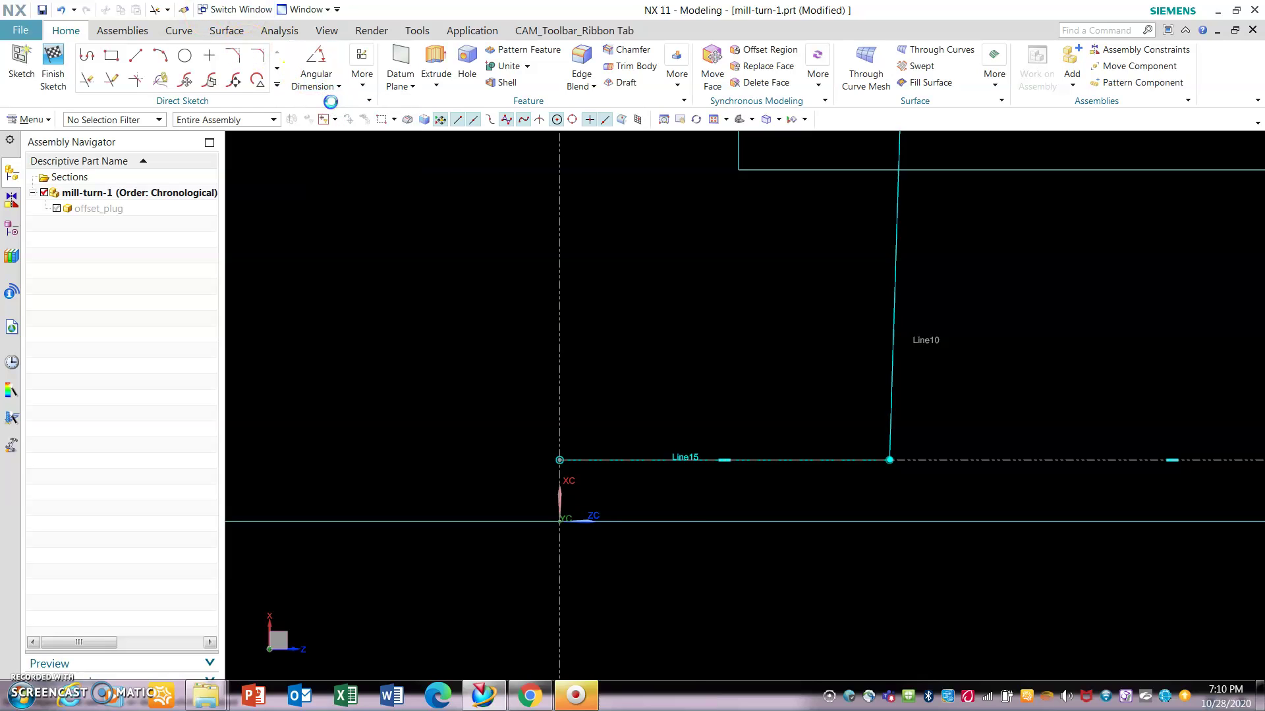
pyautogui.click(642, 460)
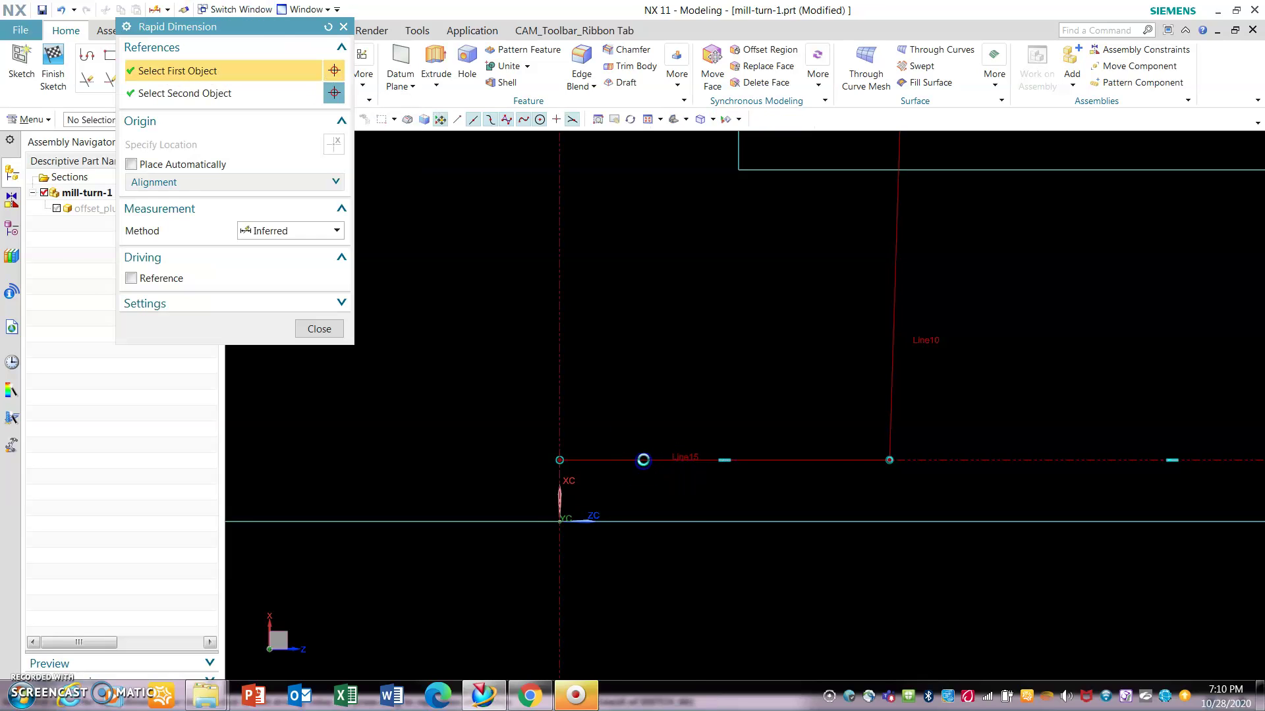
pyautogui.click(644, 460)
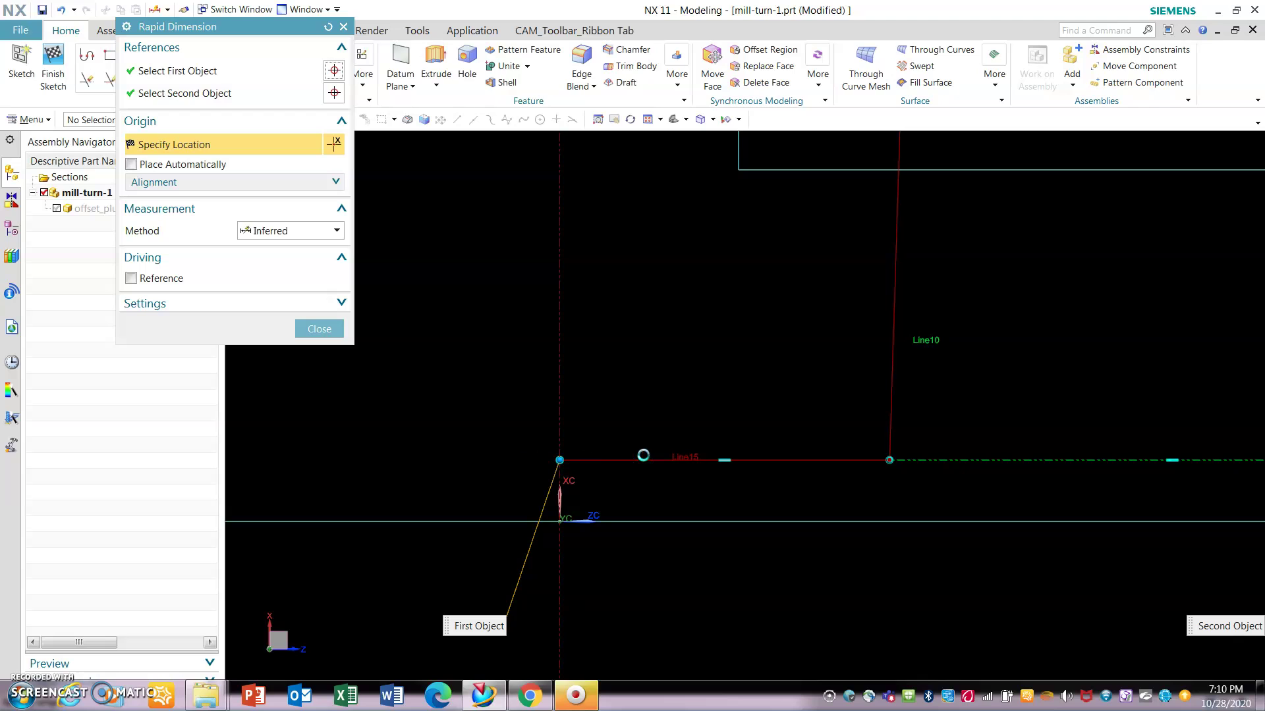
pyautogui.click(343, 27)
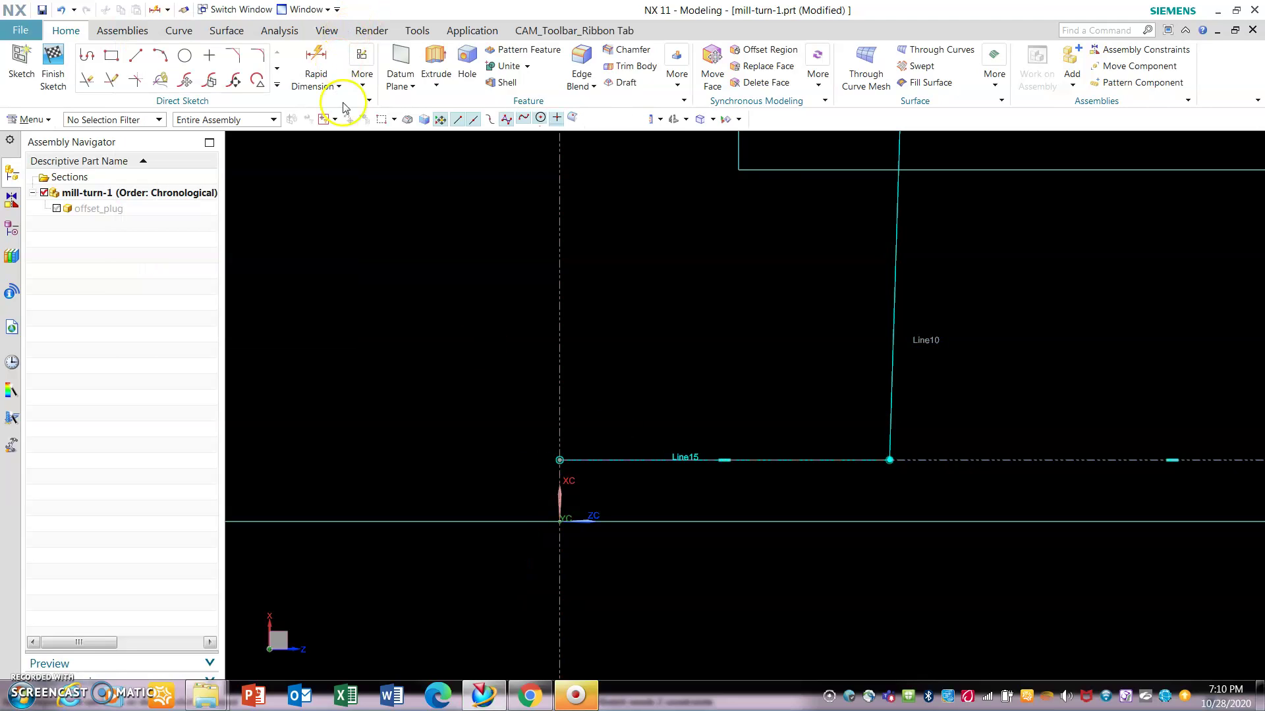
# Add a linear dimension for the length of the lower horizontal profile line, placed above the line.
pyautogui.click(662, 459)
pyautogui.click(734, 483)
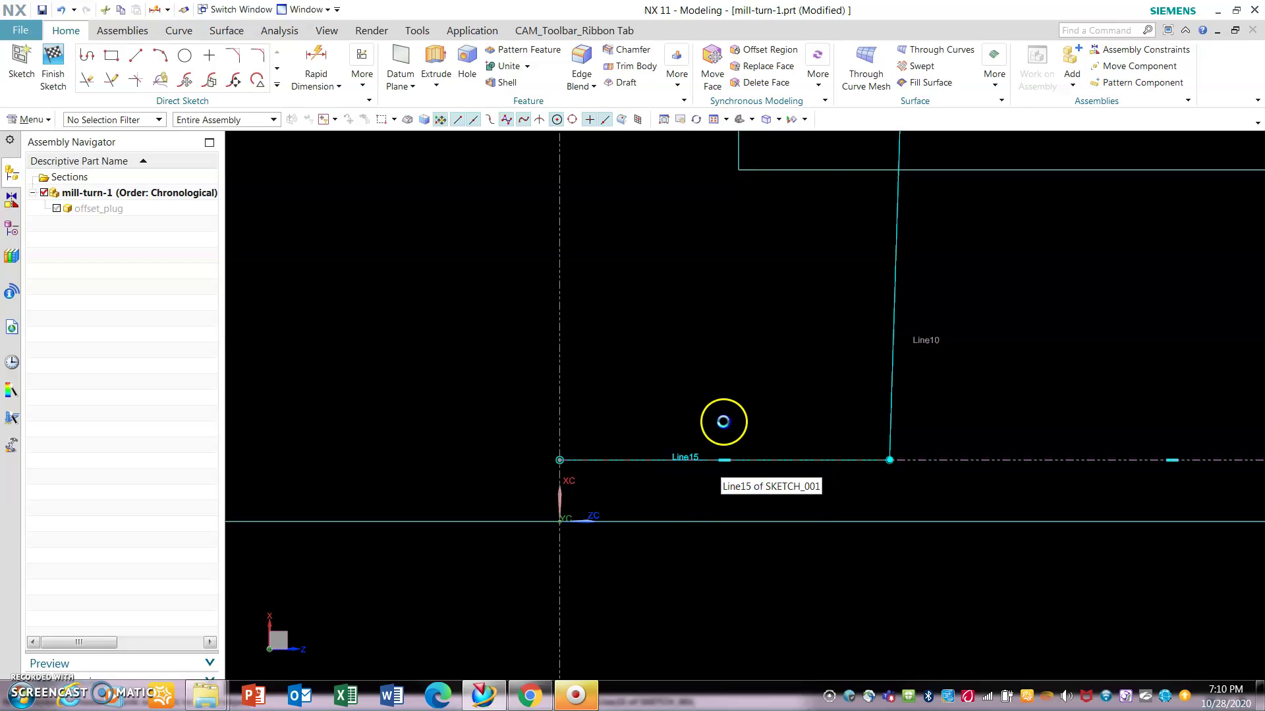
pyautogui.click(313, 78)
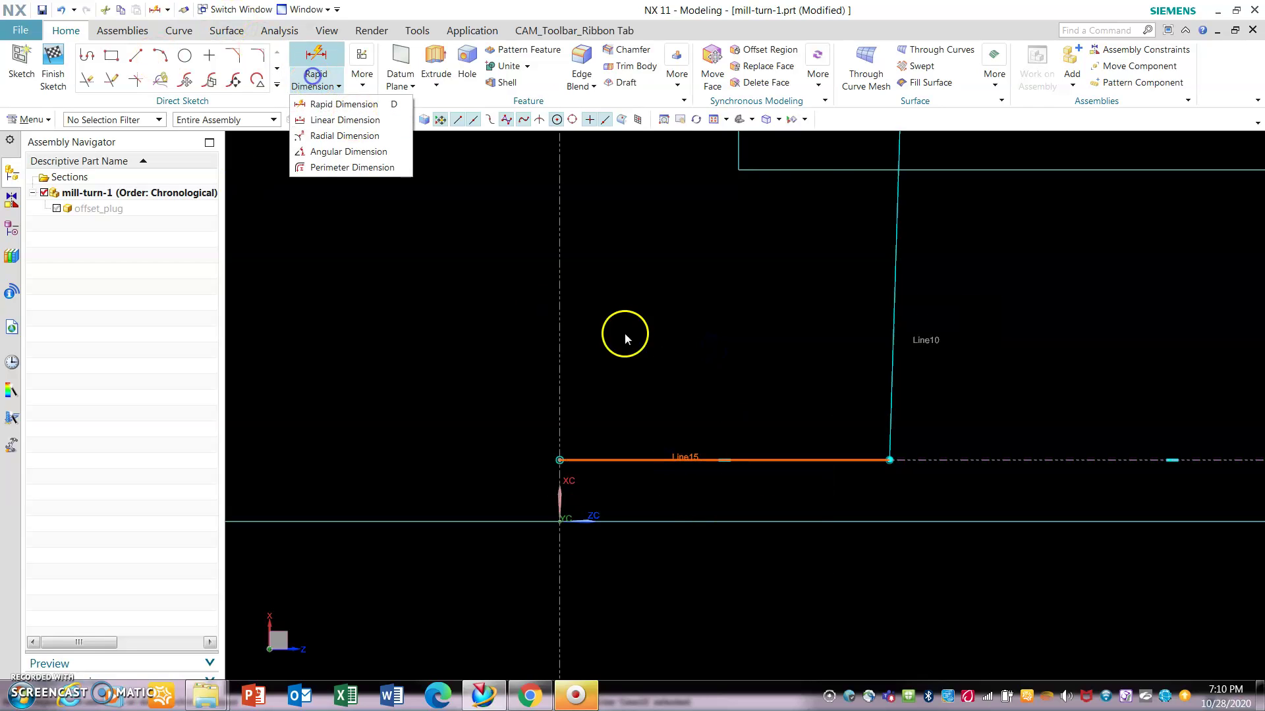
pyautogui.click(326, 120)
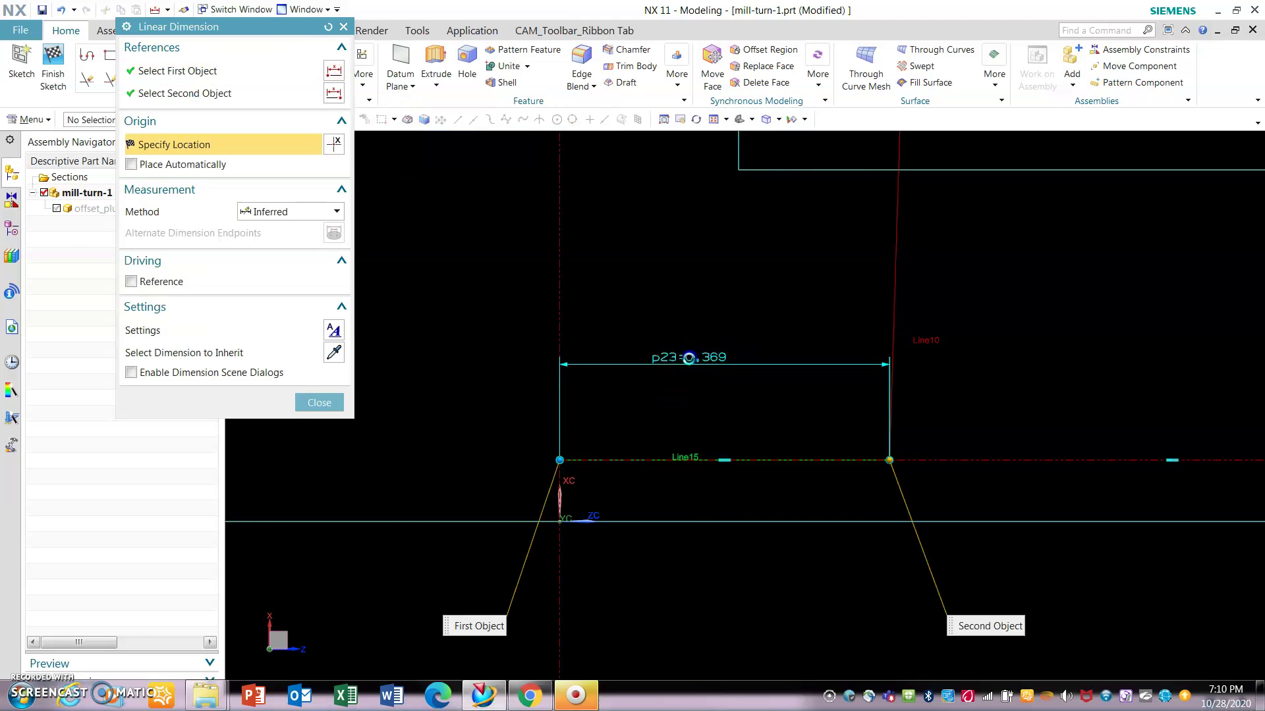
pyautogui.click(689, 358)
pyautogui.click(633, 403)
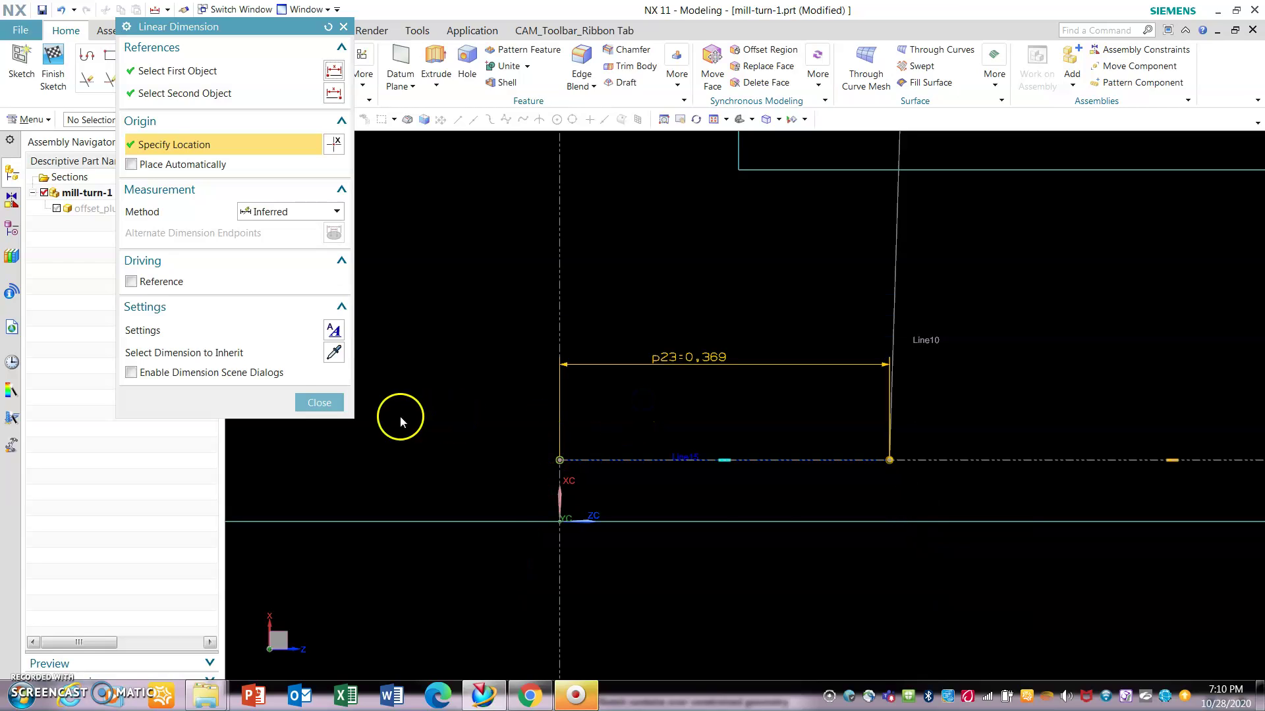
# Finish the linear dimension on the lower horizontal profile line.
pyautogui.click(320, 402)
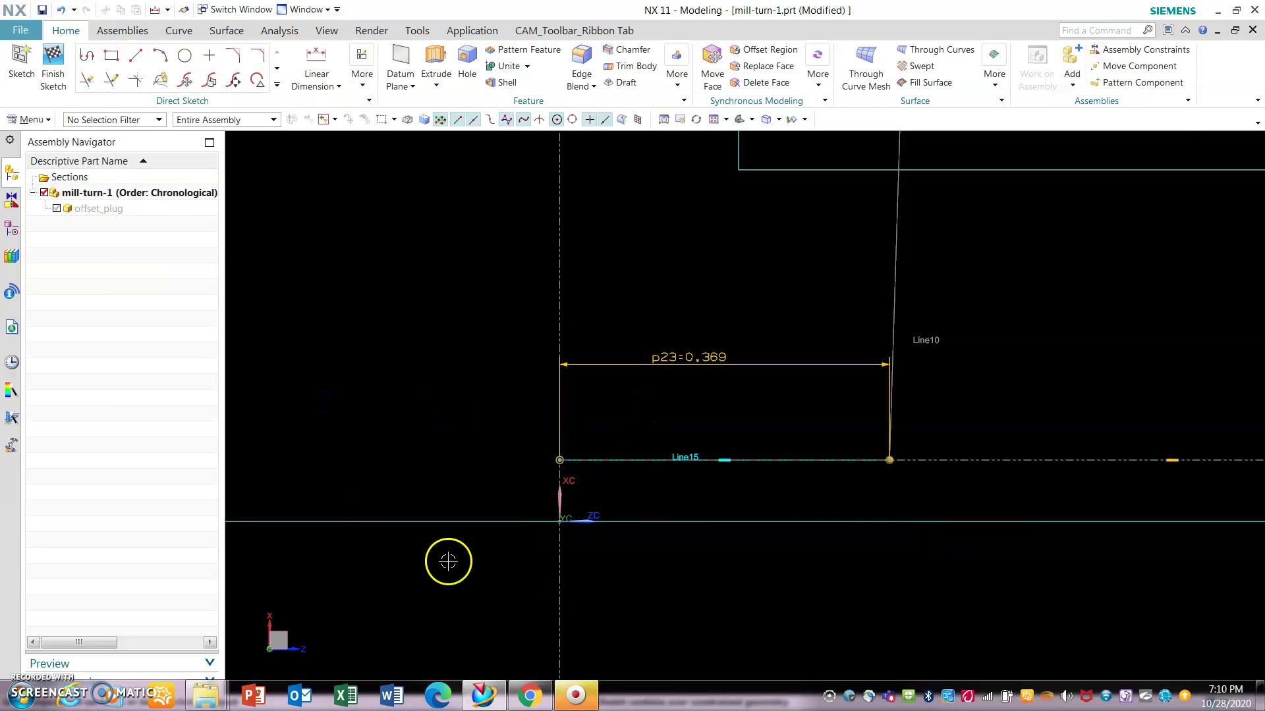
pyautogui.scroll(-5, 448, 561)
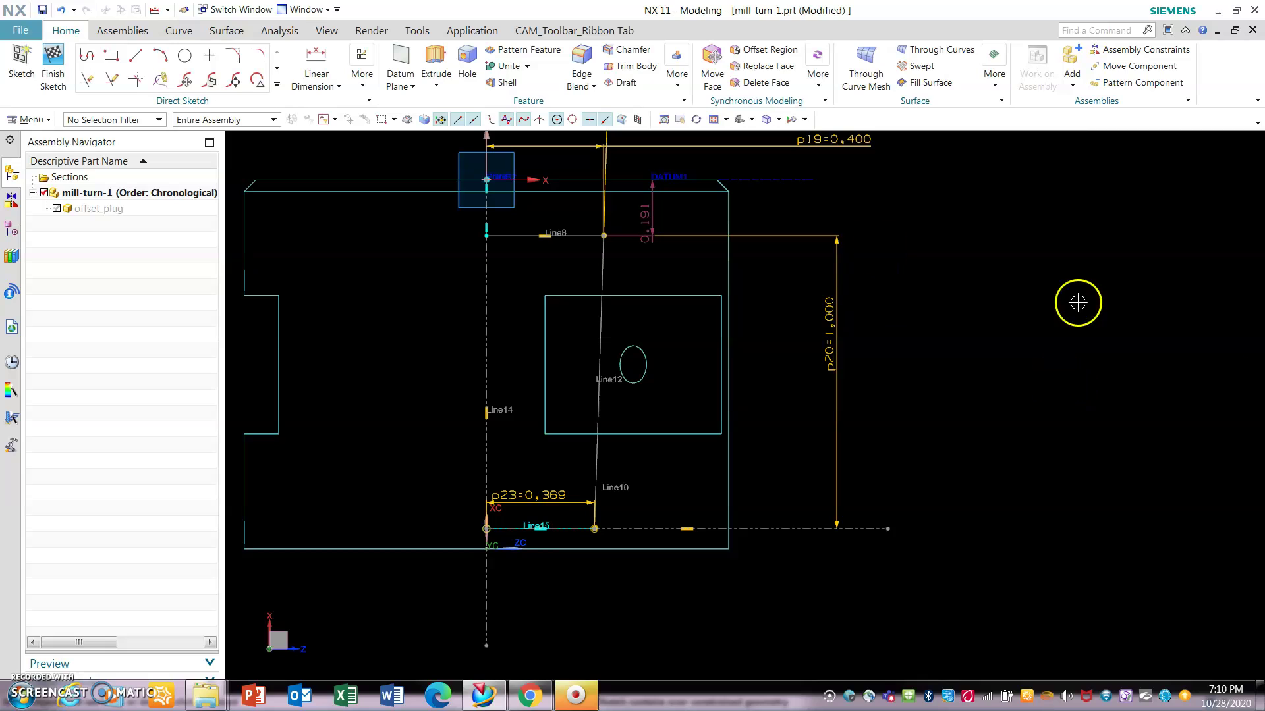
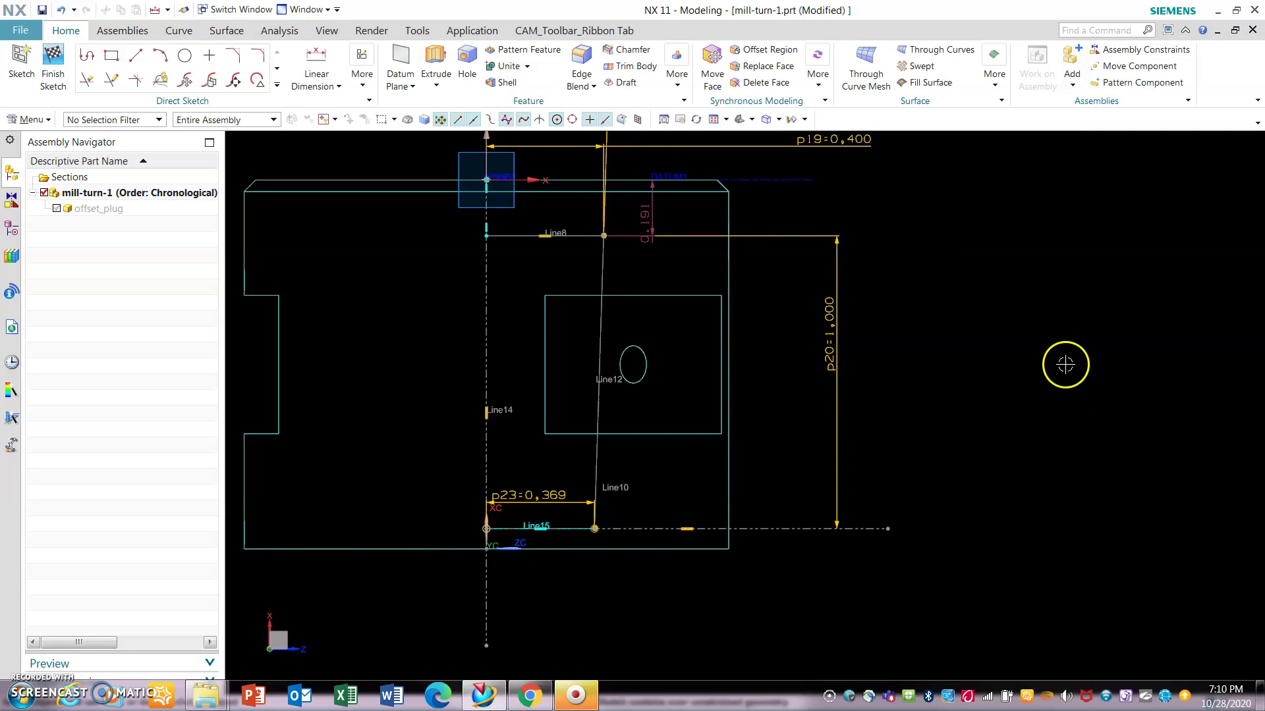
pyautogui.scroll(-1, 1065, 364)
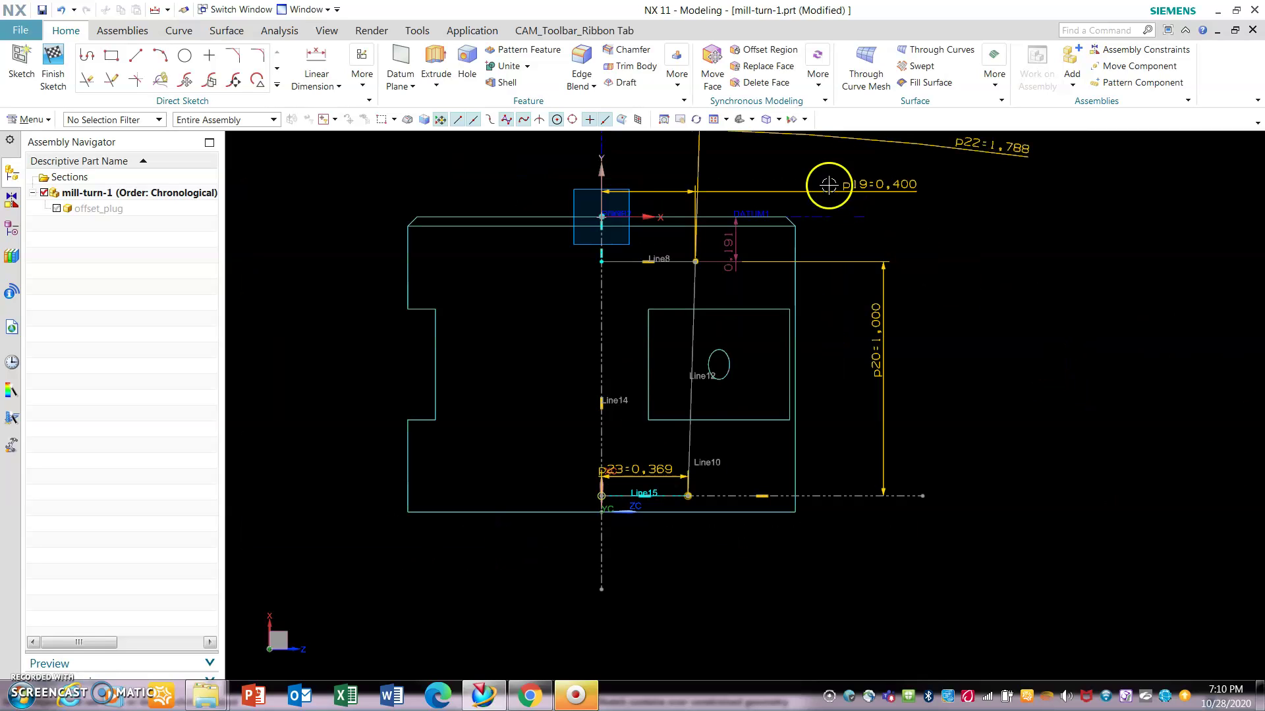
pyautogui.scroll(1, 787, 145)
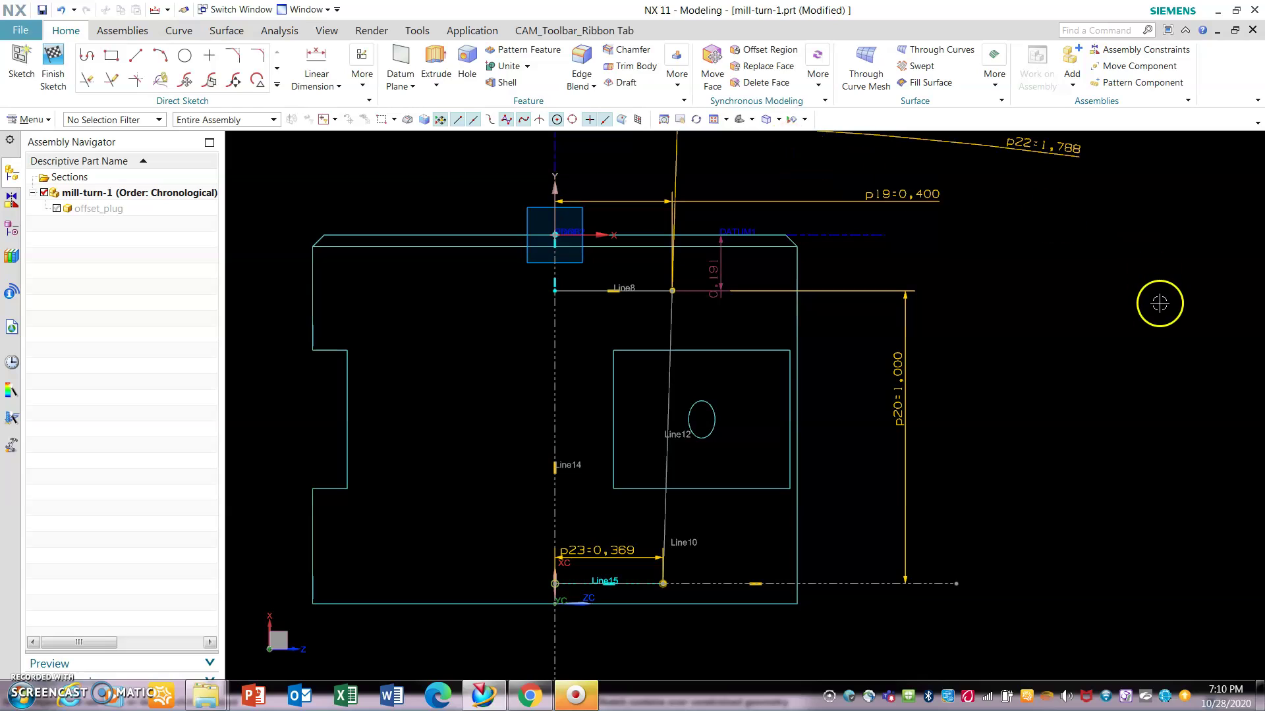
pyautogui.click(664, 584)
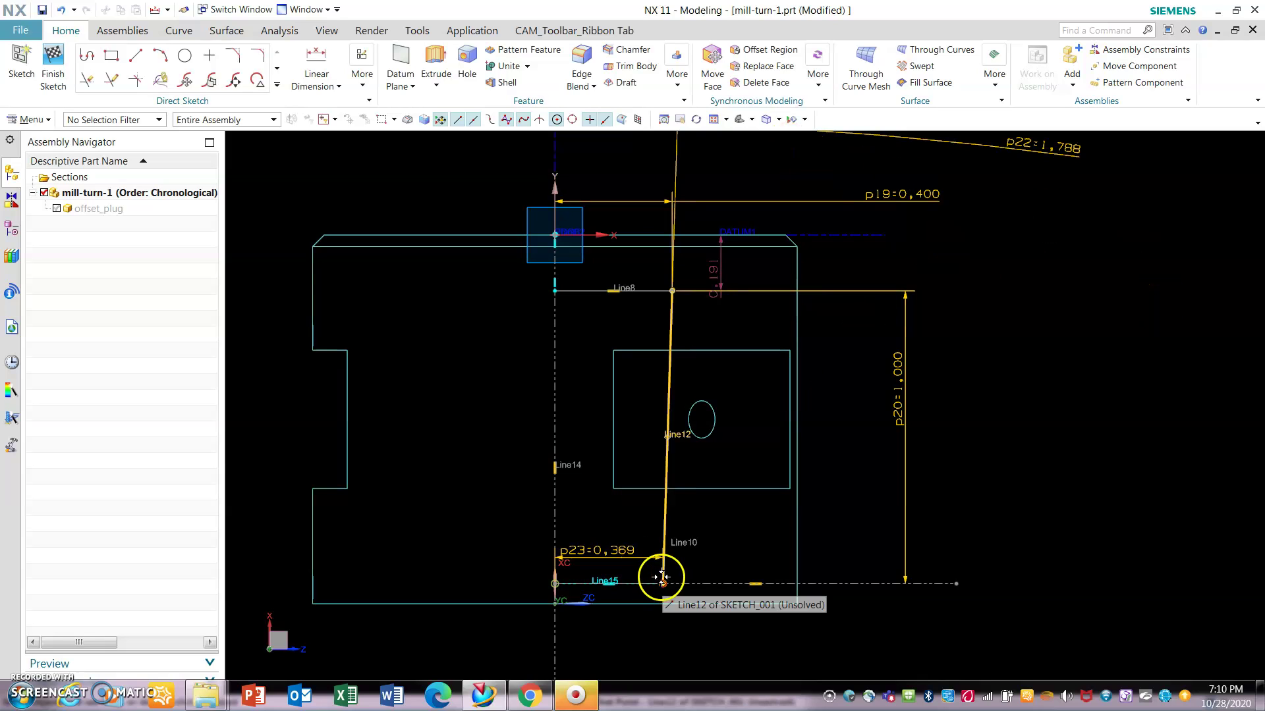
# Switch to Calculator and subtract the 0.369 lower profile width from the 0.40 upper width, and close it when done.
pyautogui.click(33, 702)
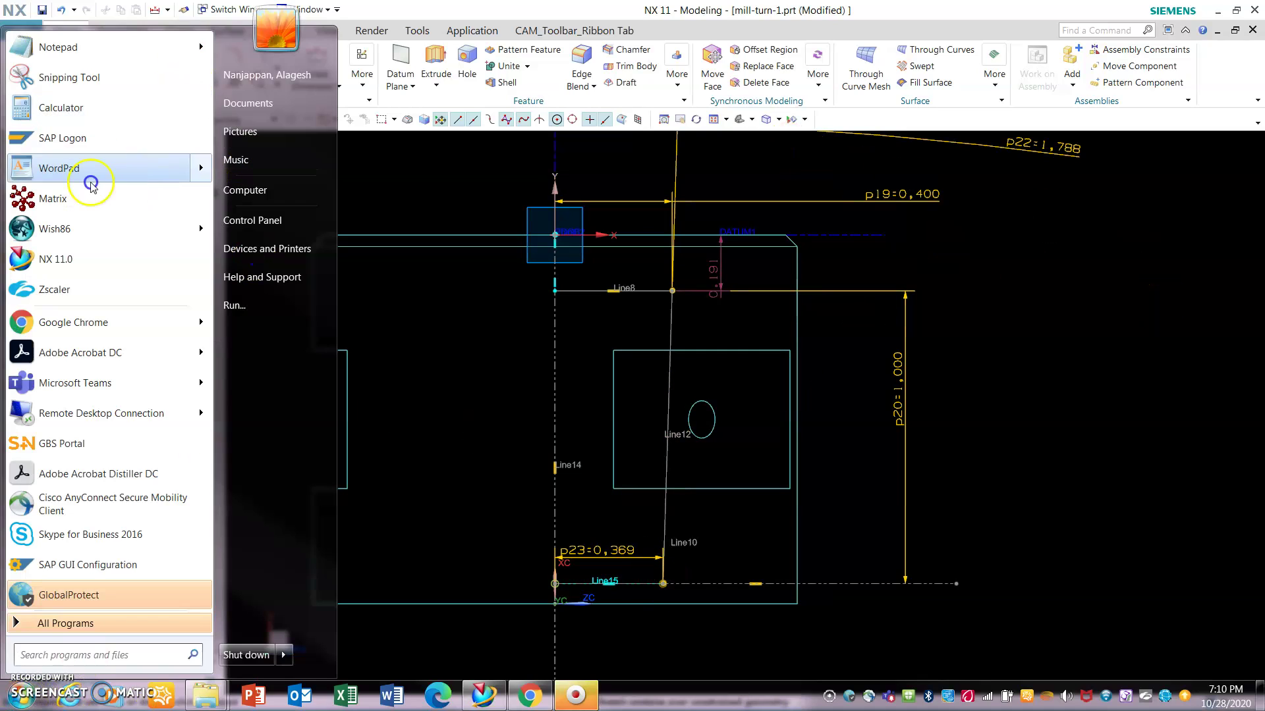
pyautogui.click(105, 104)
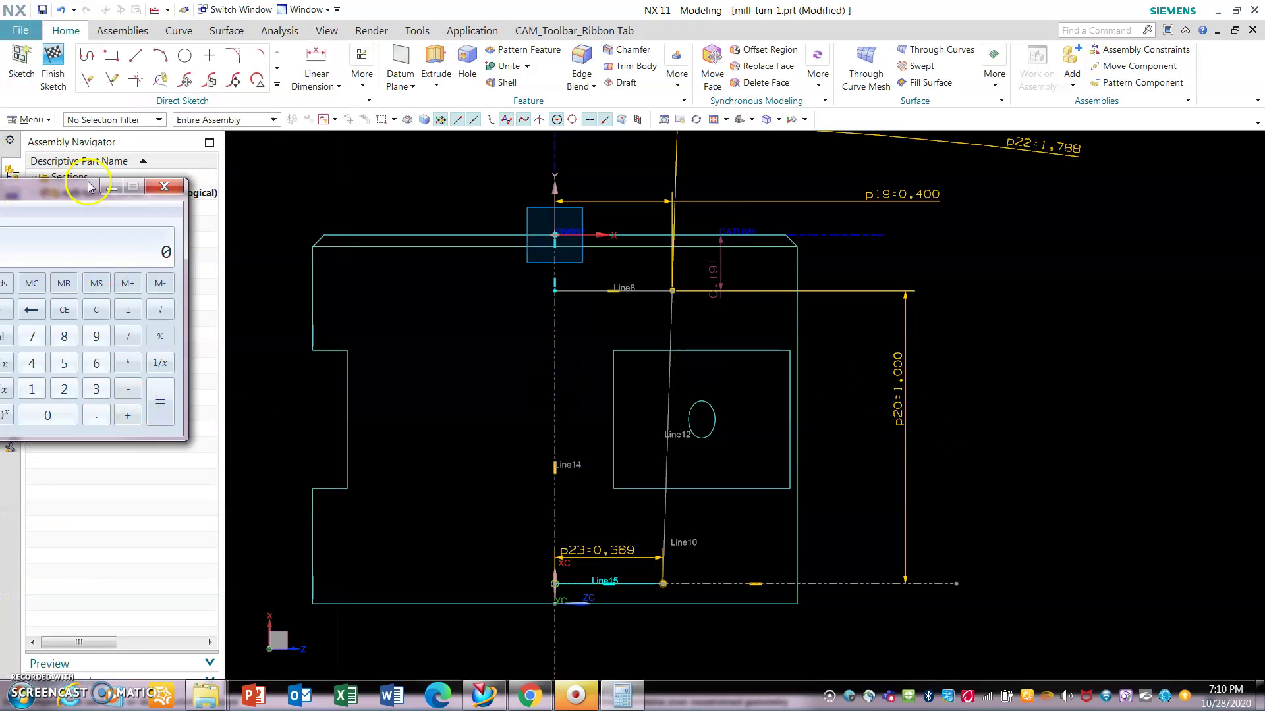
pyautogui.click(578, 411)
pyautogui.click(514, 359)
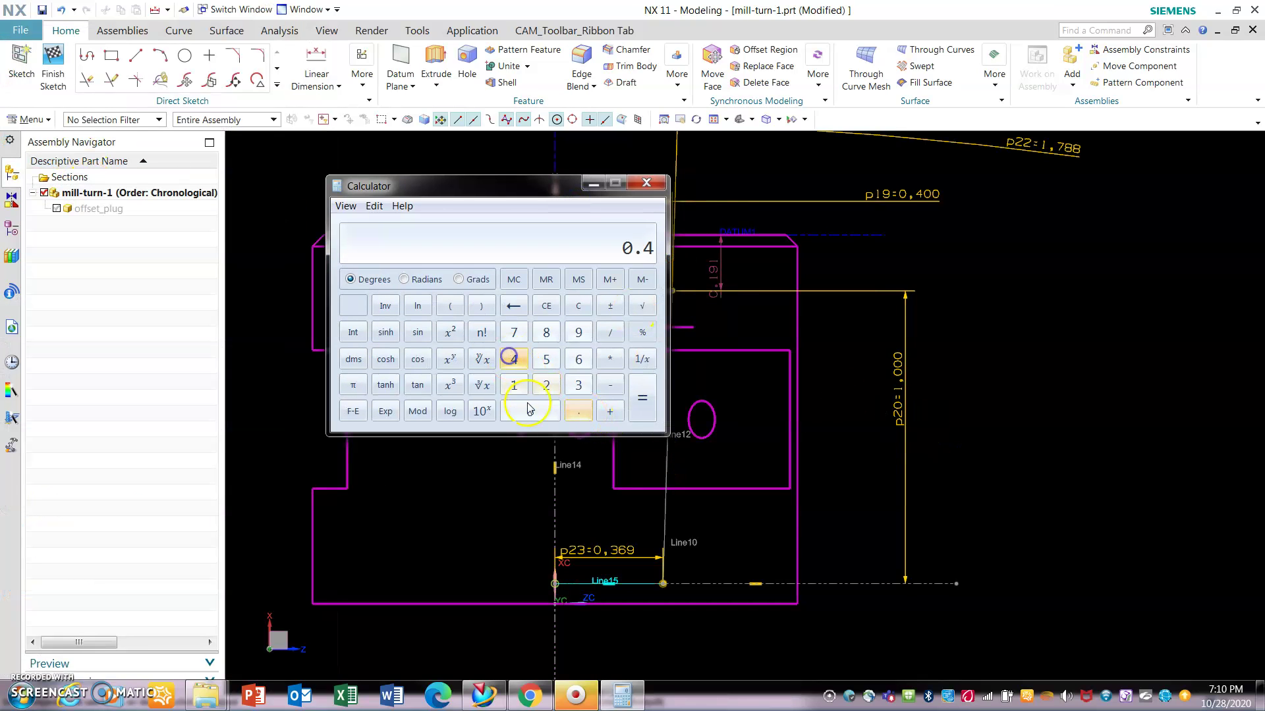
pyautogui.click(527, 411)
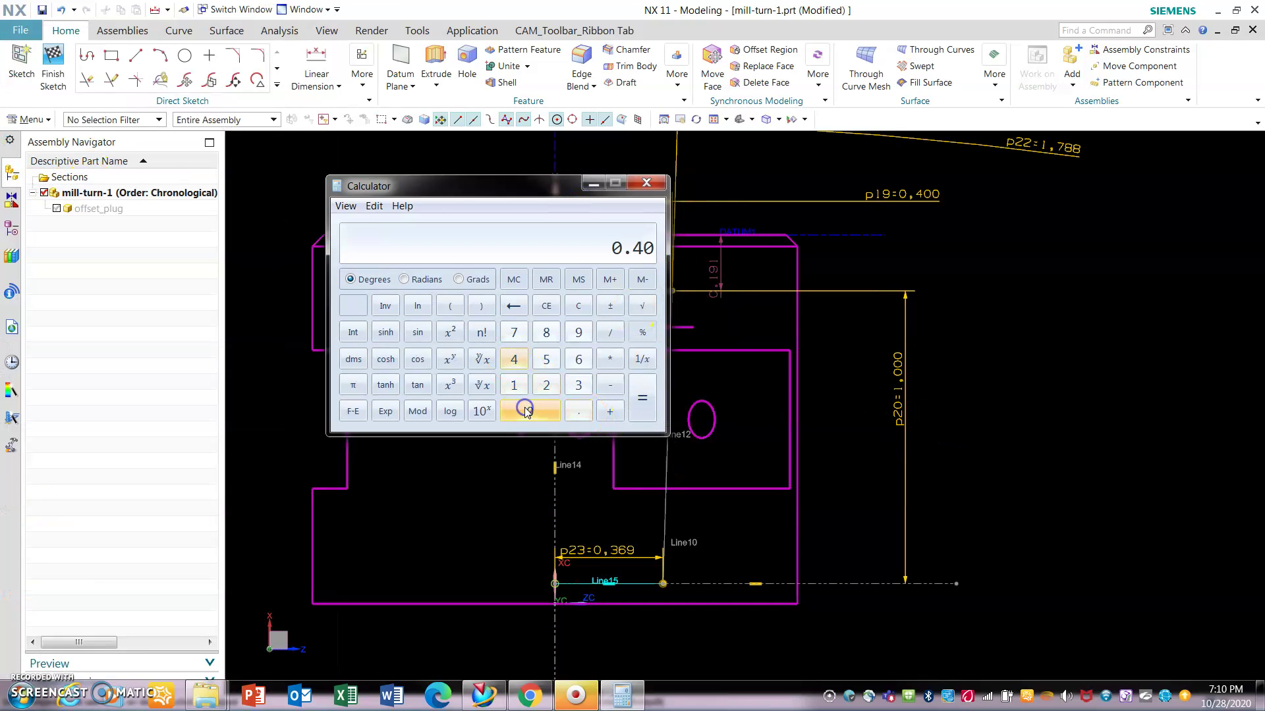
pyautogui.click(610, 387)
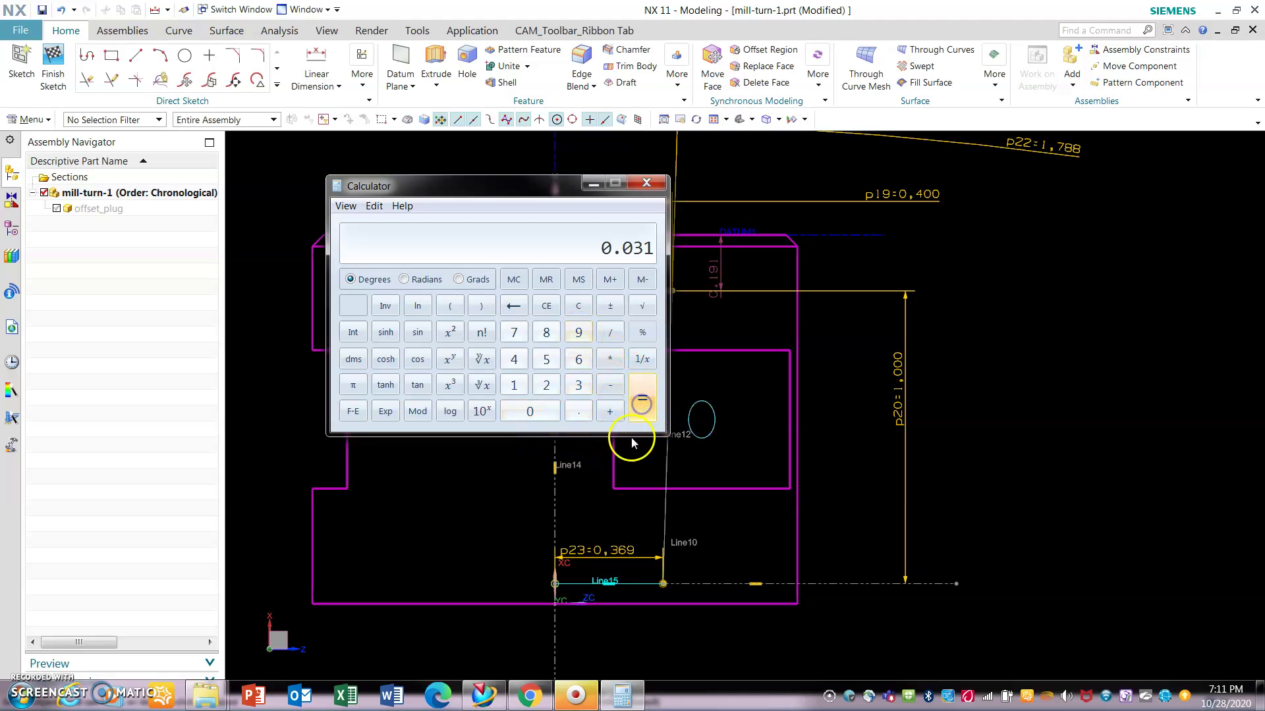
pyautogui.moveTo(546, 189); pyautogui.dragTo(478, 179)
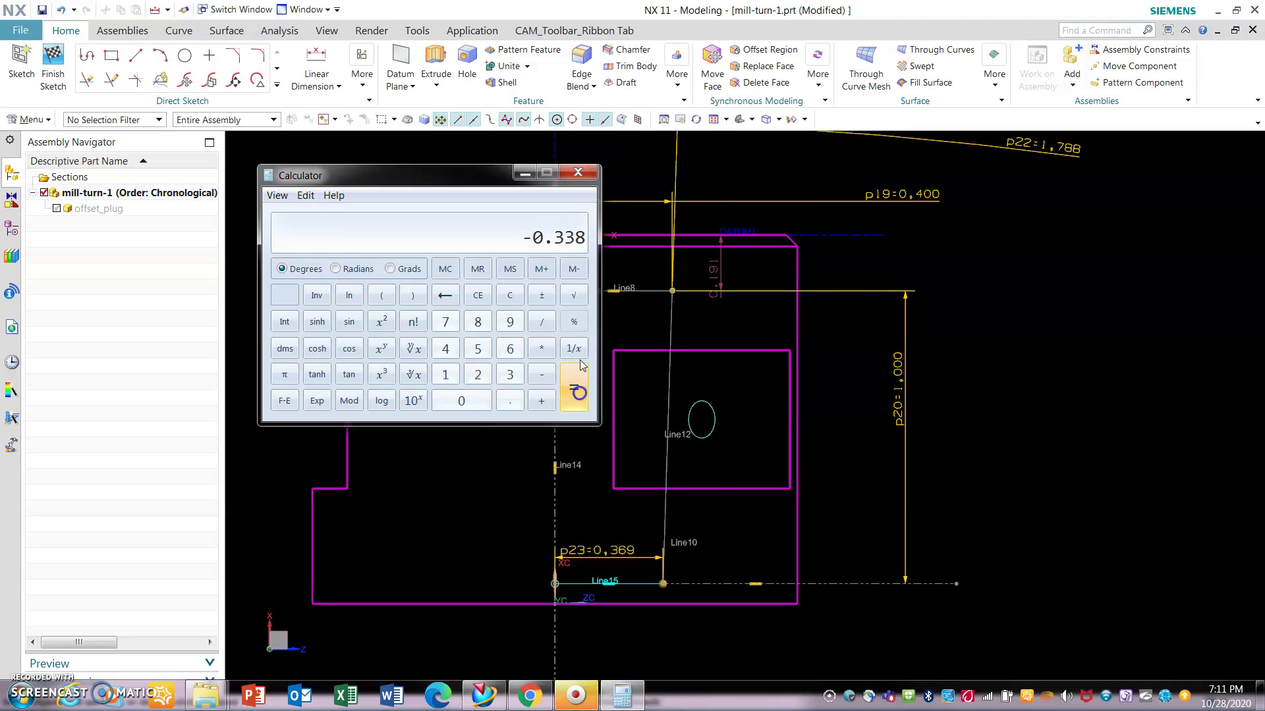
pyautogui.click(577, 172)
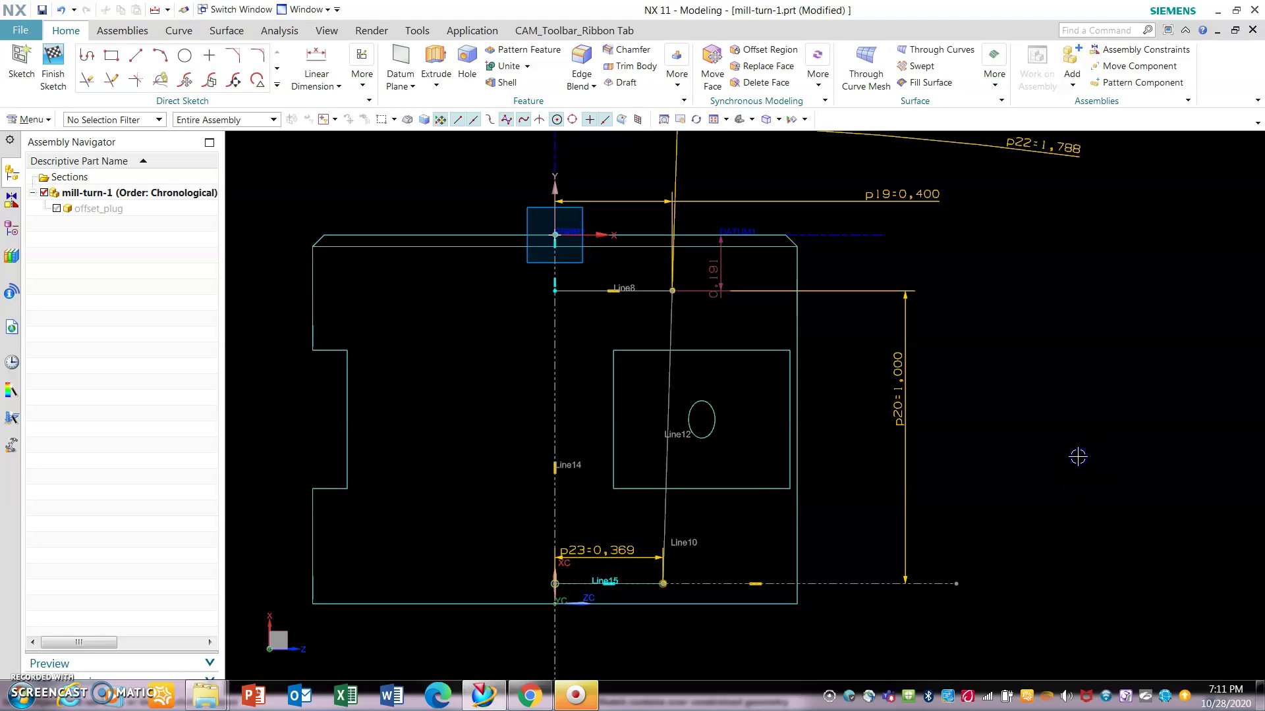
# Move the 1.788 angle dimension to the outer side of the vertical reference line, just below the upper horizontal line.
pyautogui.scroll(-2, 1073, 455)
pyautogui.moveTo(1061, 259)
pyautogui.mouseDown()
pyautogui.moveTo(856, 256)
pyautogui.moveTo(777, 403)
pyautogui.moveTo(725, 459)
pyautogui.moveTo(649, 405)
pyautogui.moveTo(694, 376)
pyautogui.mouseUp()
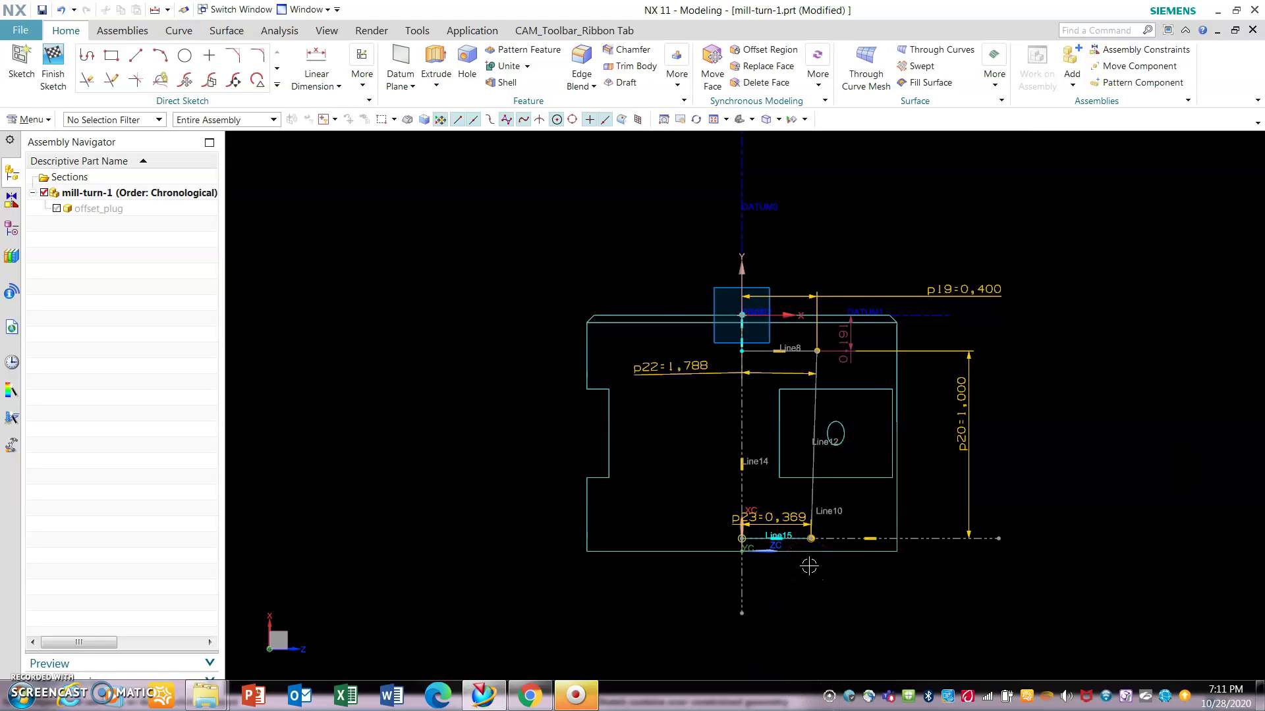
pyautogui.scroll(1, 809, 567)
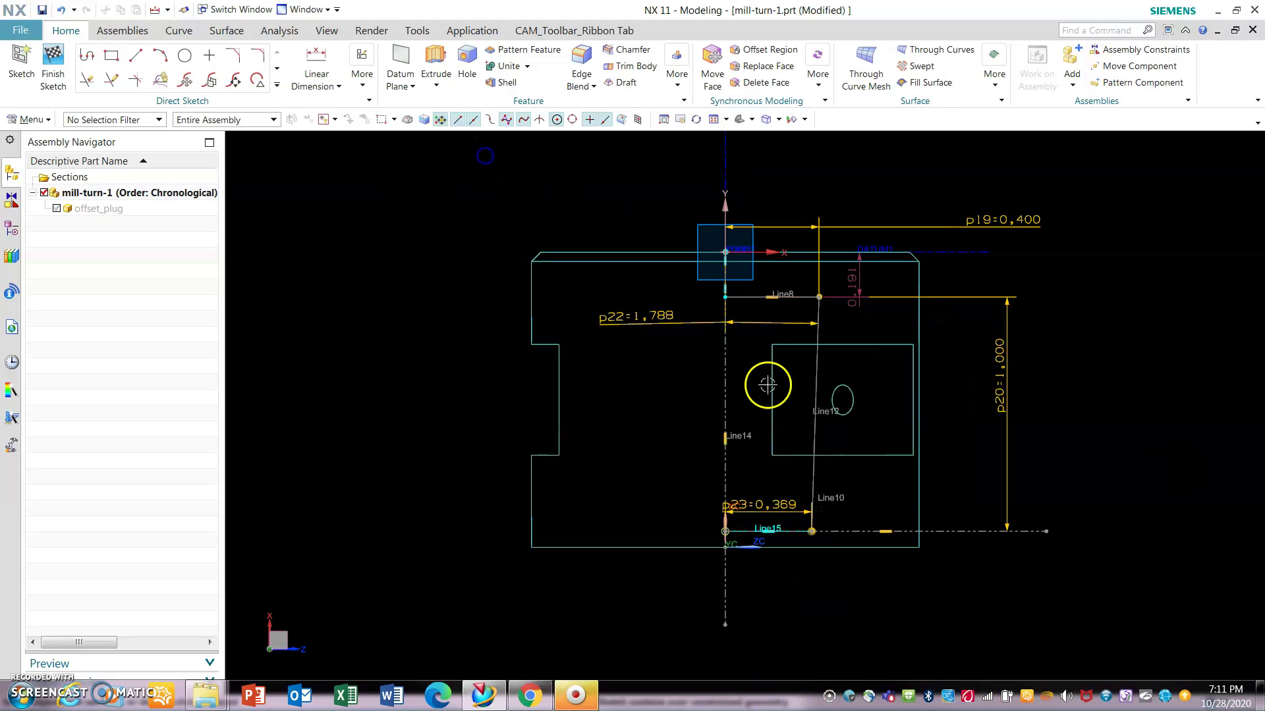
pyautogui.scroll(2, 745, 385)
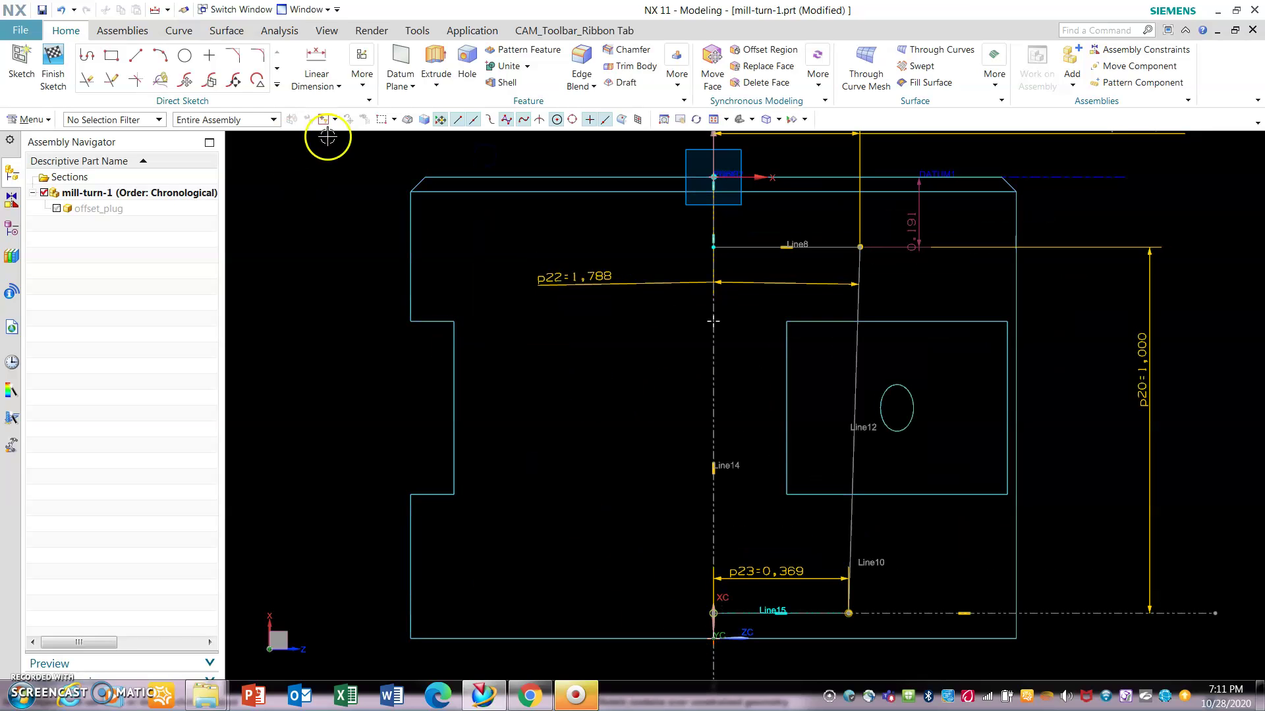
# Sketch a horizontal line about 0.89 long across the middle of the profile, crossing the vertical reference line and the slanted line.
pyautogui.scroll(-2, 604, 440)
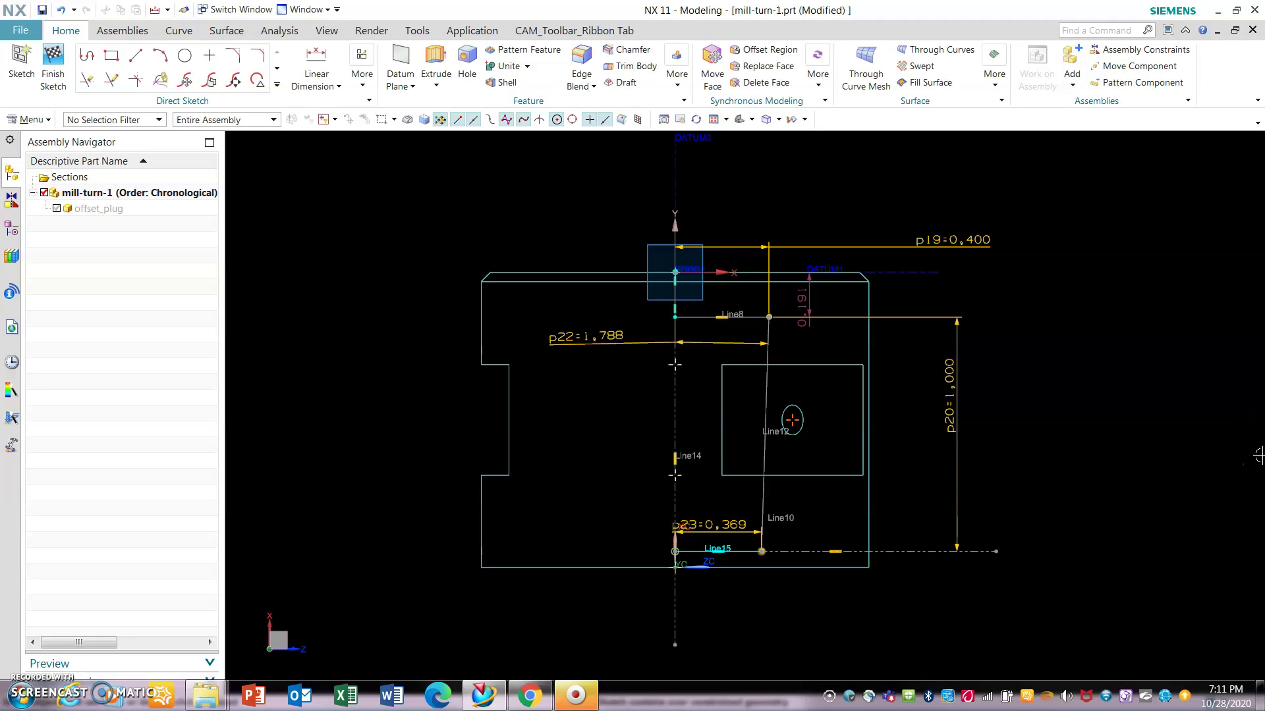
pyautogui.click(135, 55)
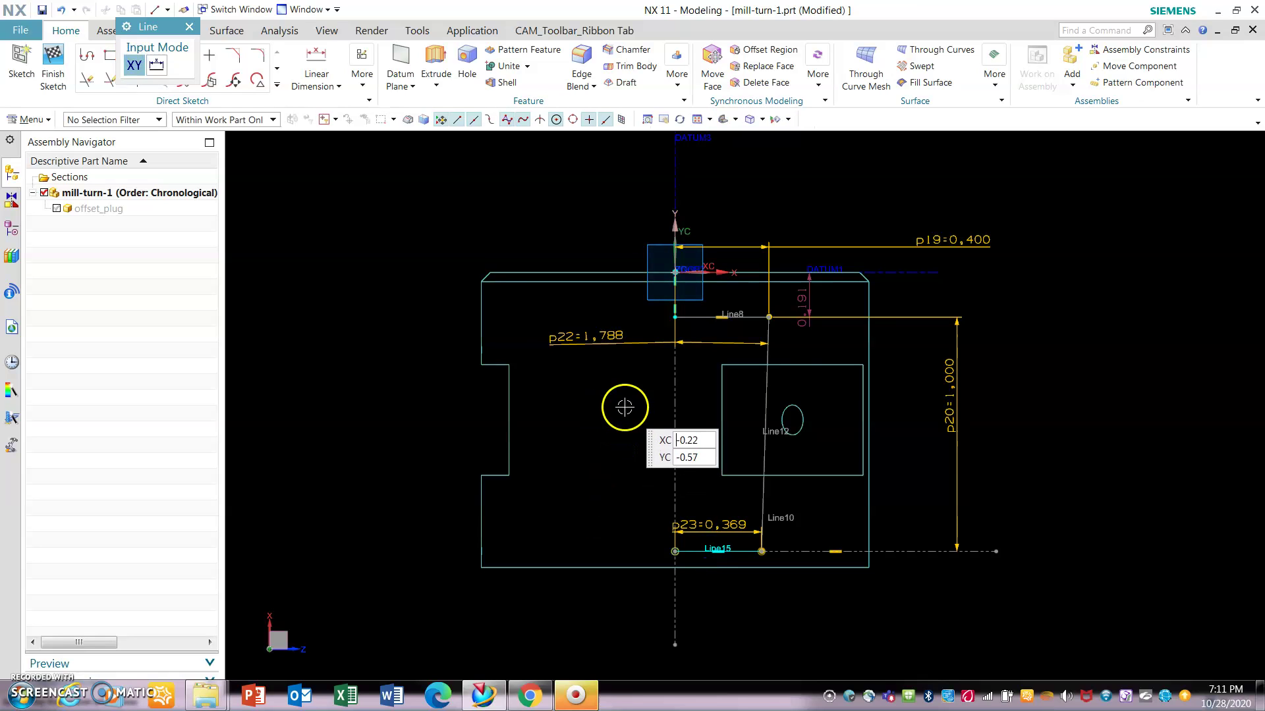
pyautogui.click(624, 407)
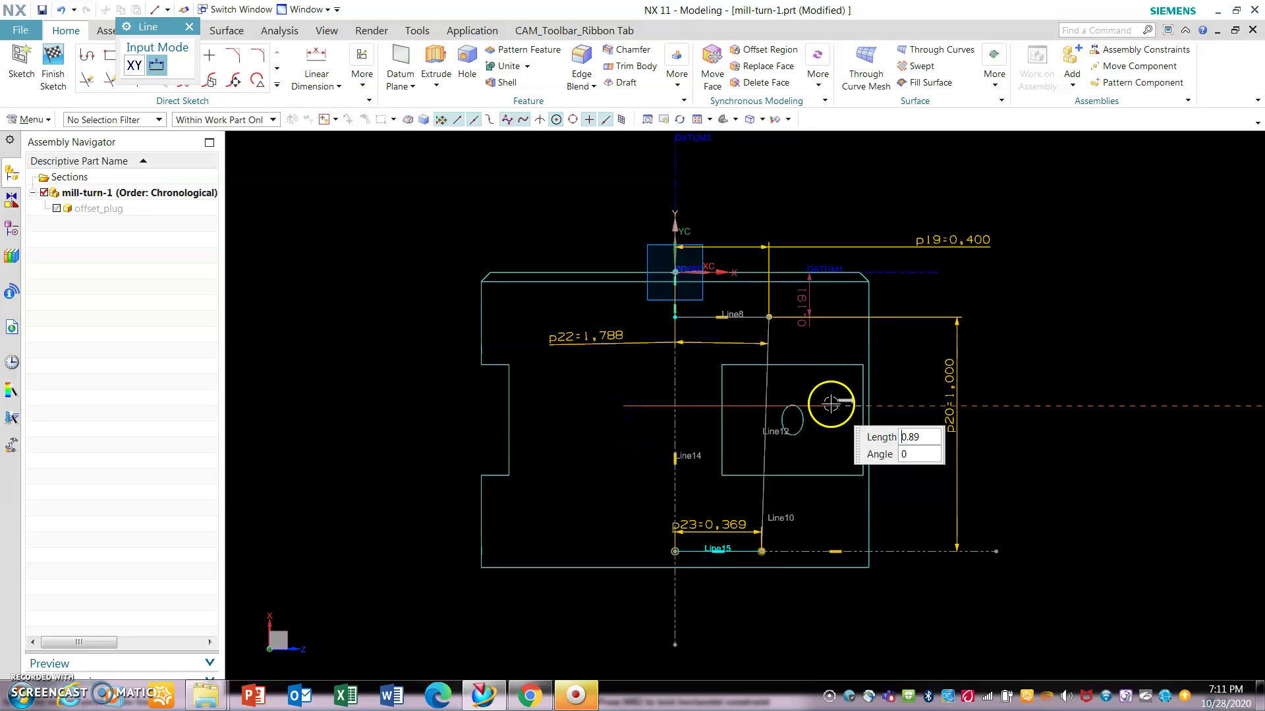
pyautogui.click(830, 405)
pyautogui.press('Escape')
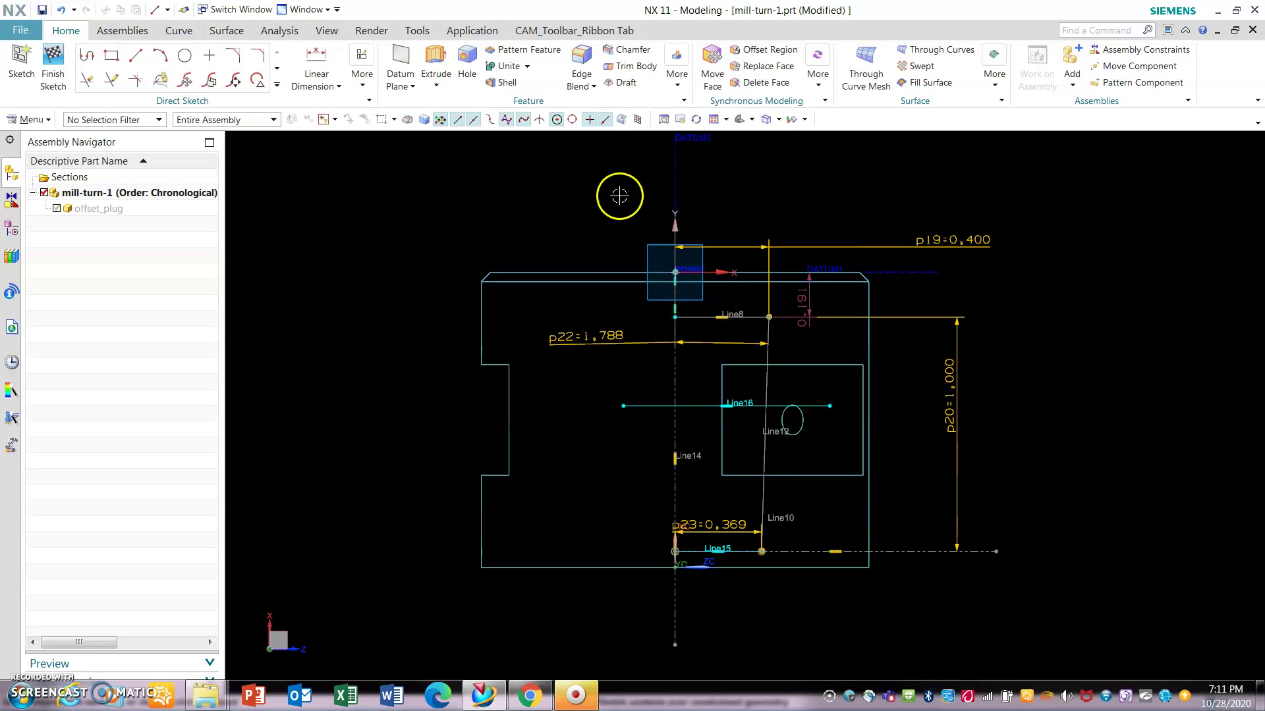
# Trim the new horizontal line to the span between the vertical reference line and the slanted line, removing the profile portion below it.
pyautogui.click(86, 80)
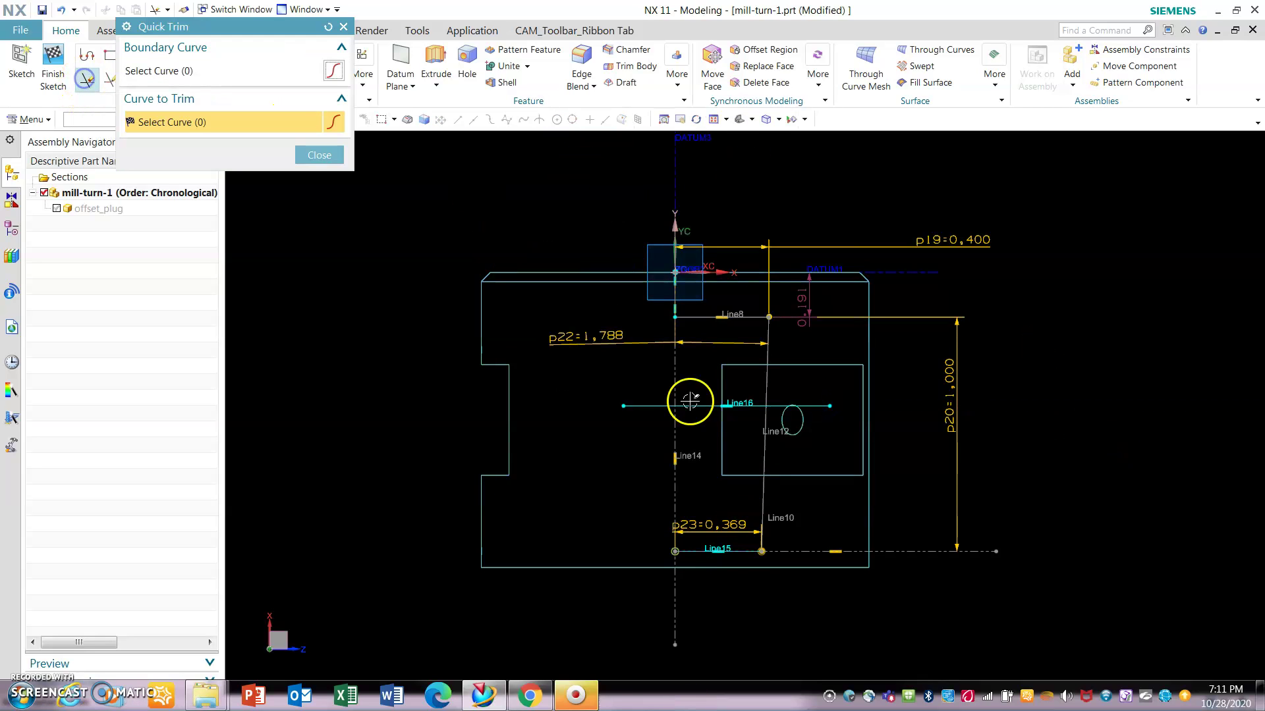
pyautogui.click(652, 408)
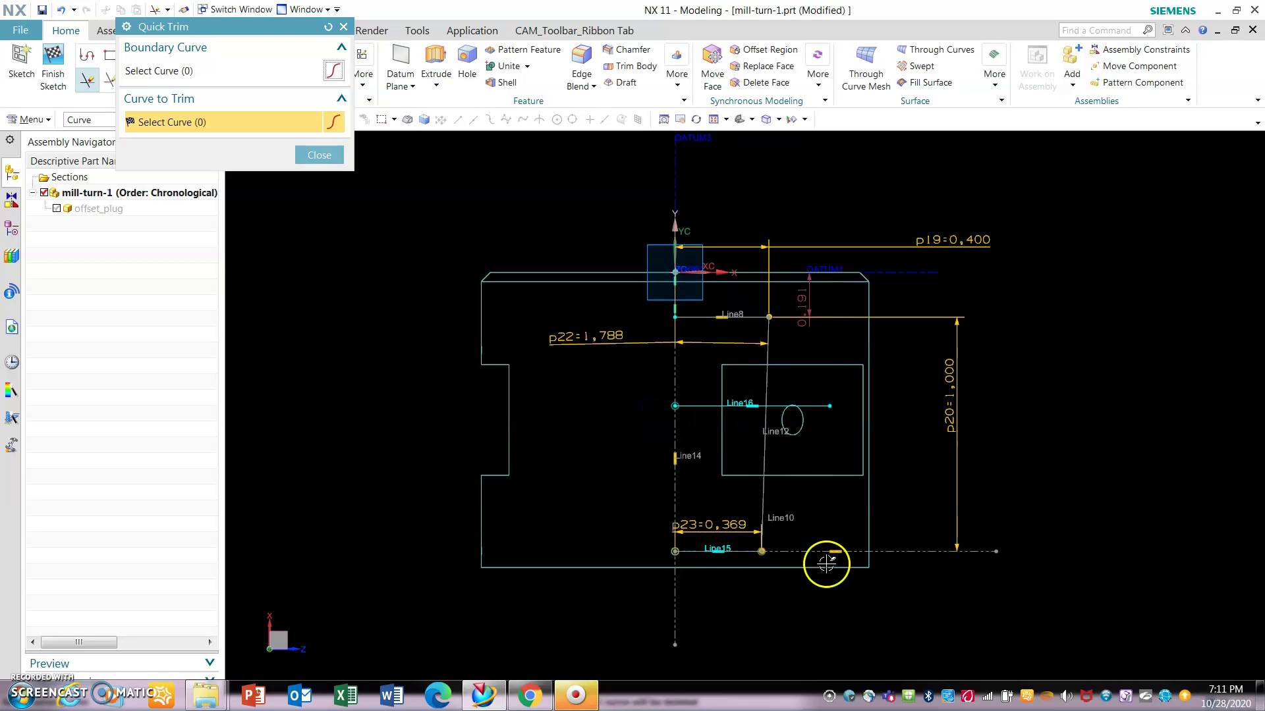
pyautogui.click(763, 455)
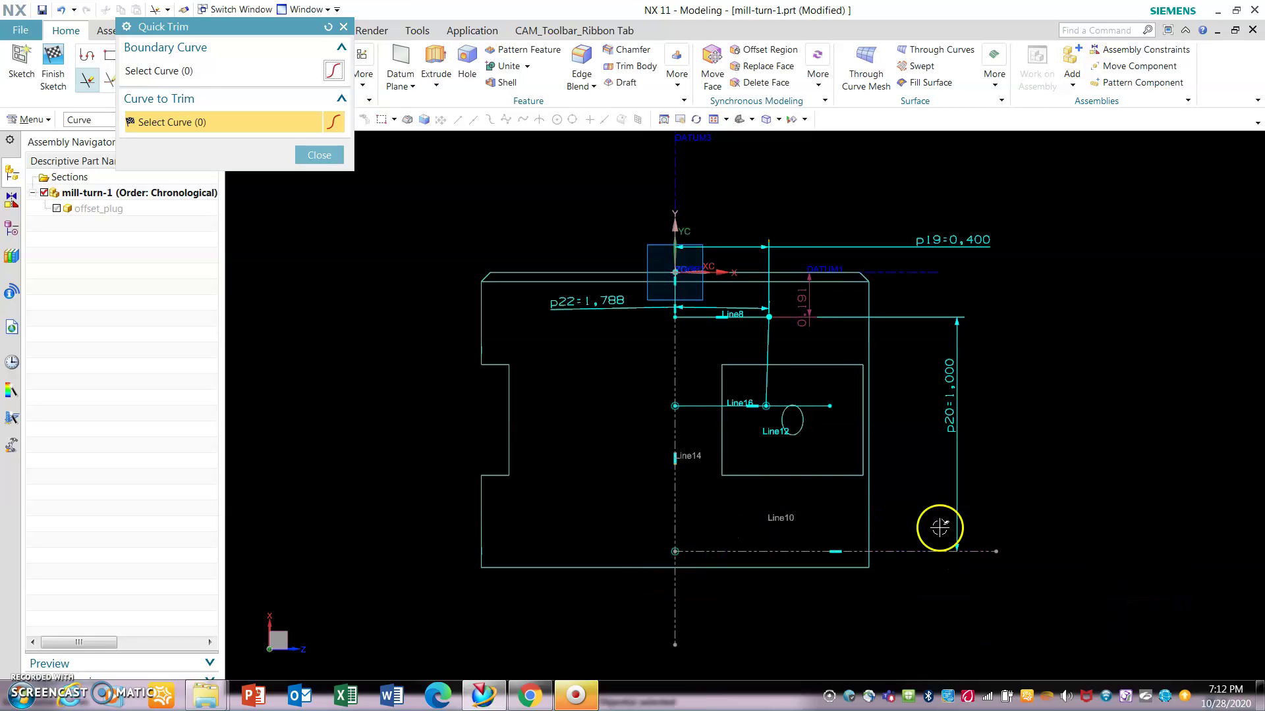
pyautogui.scroll(2, 766, 258)
pyautogui.scroll(1, 766, 259)
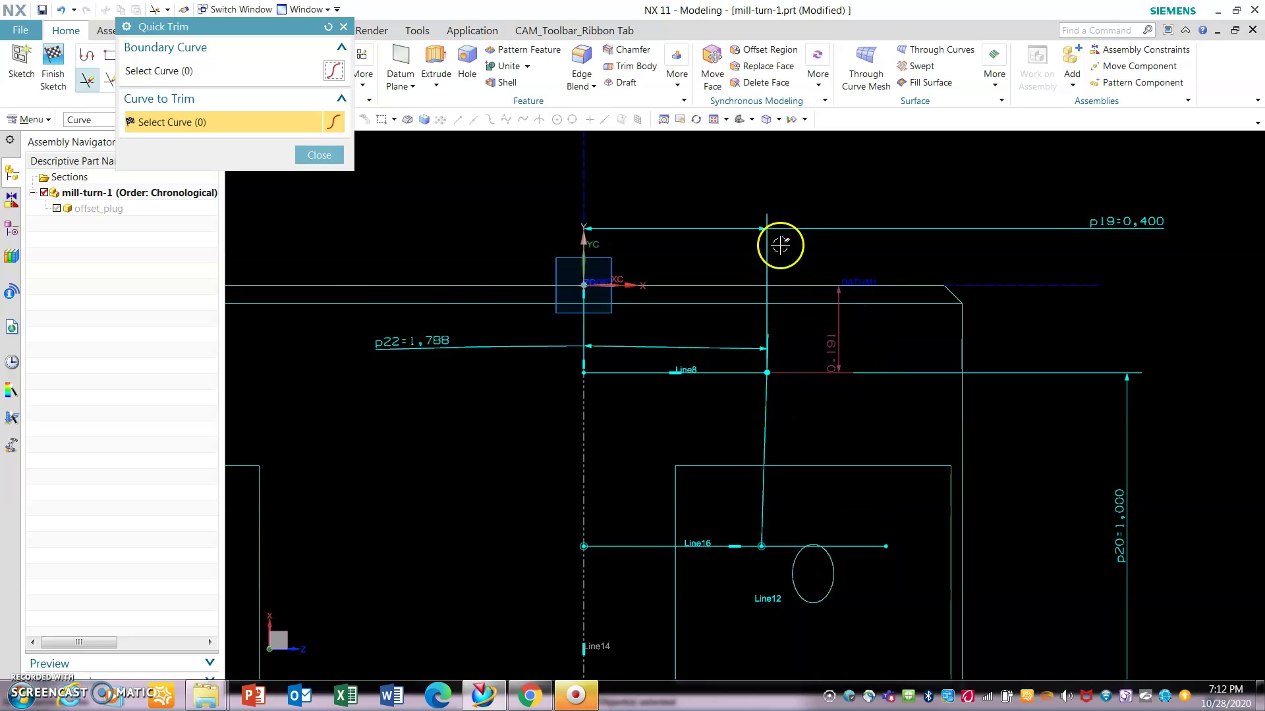
pyautogui.click(869, 546)
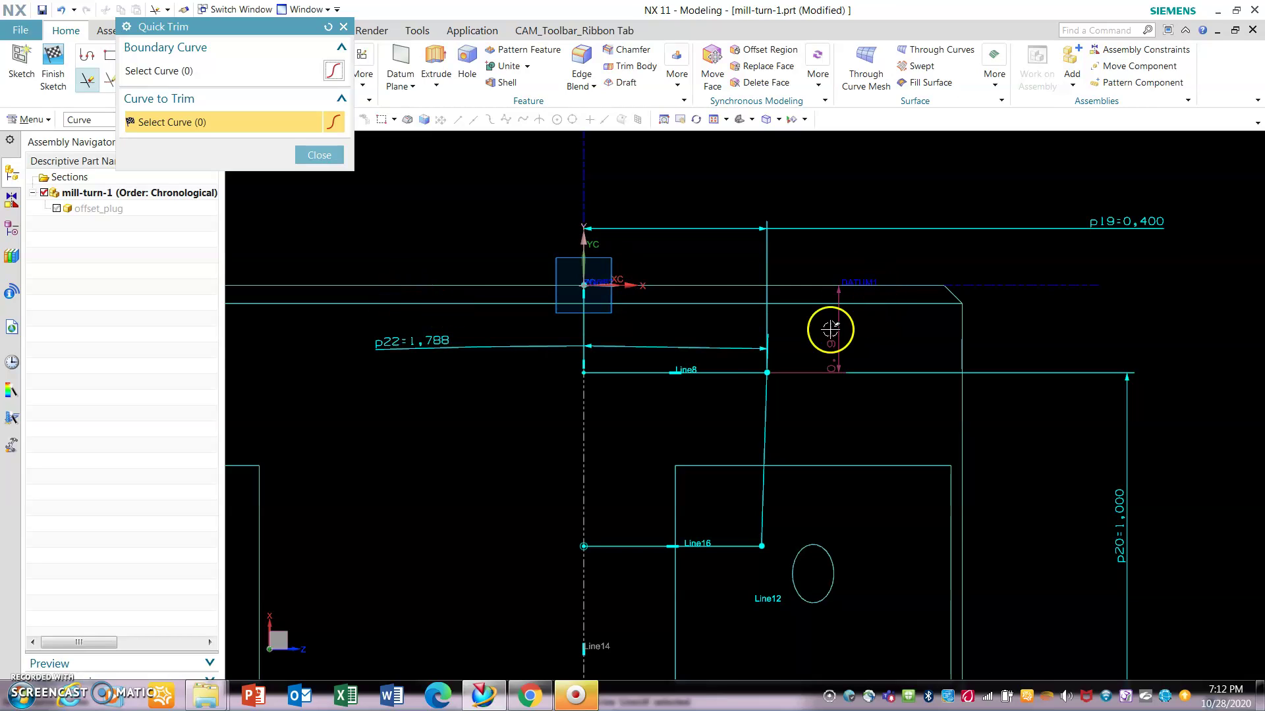
pyautogui.scroll(2, 829, 329)
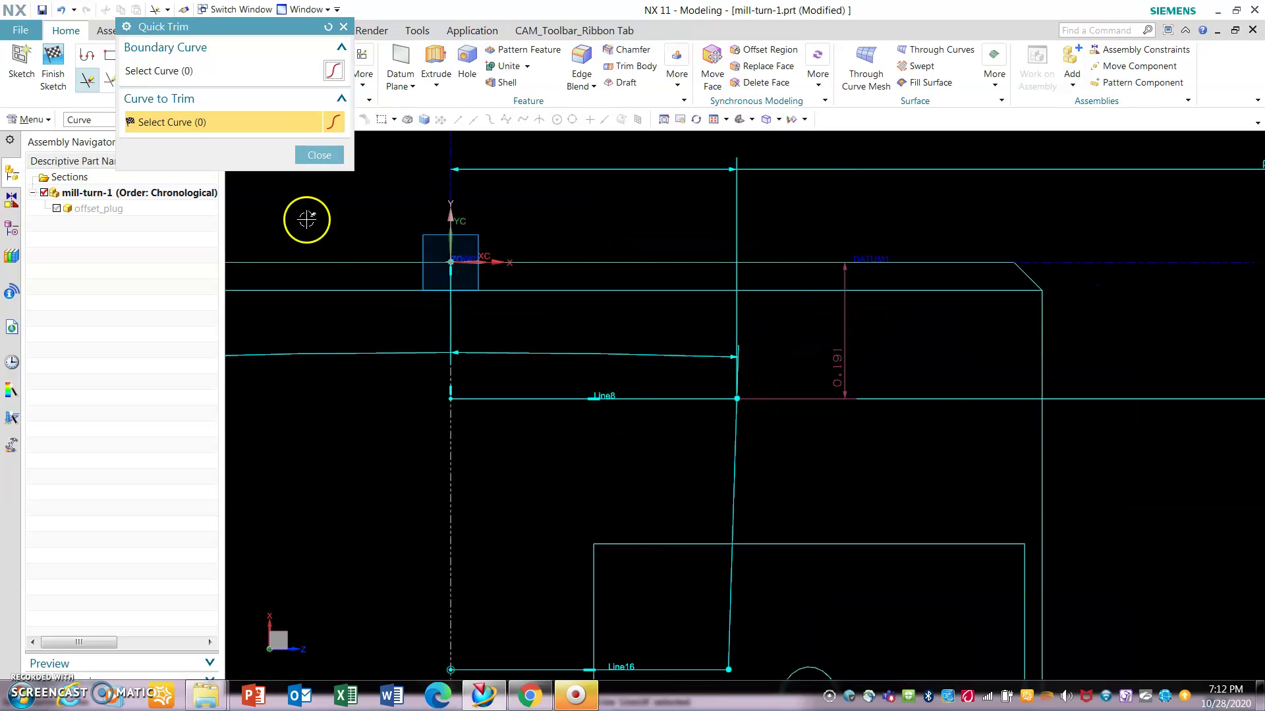
pyautogui.click(319, 155)
# Sketch a short horizontal line outward from the slanted line's upper end, in line with the upper profile line.
pyautogui.scroll(-3, 742, 192)
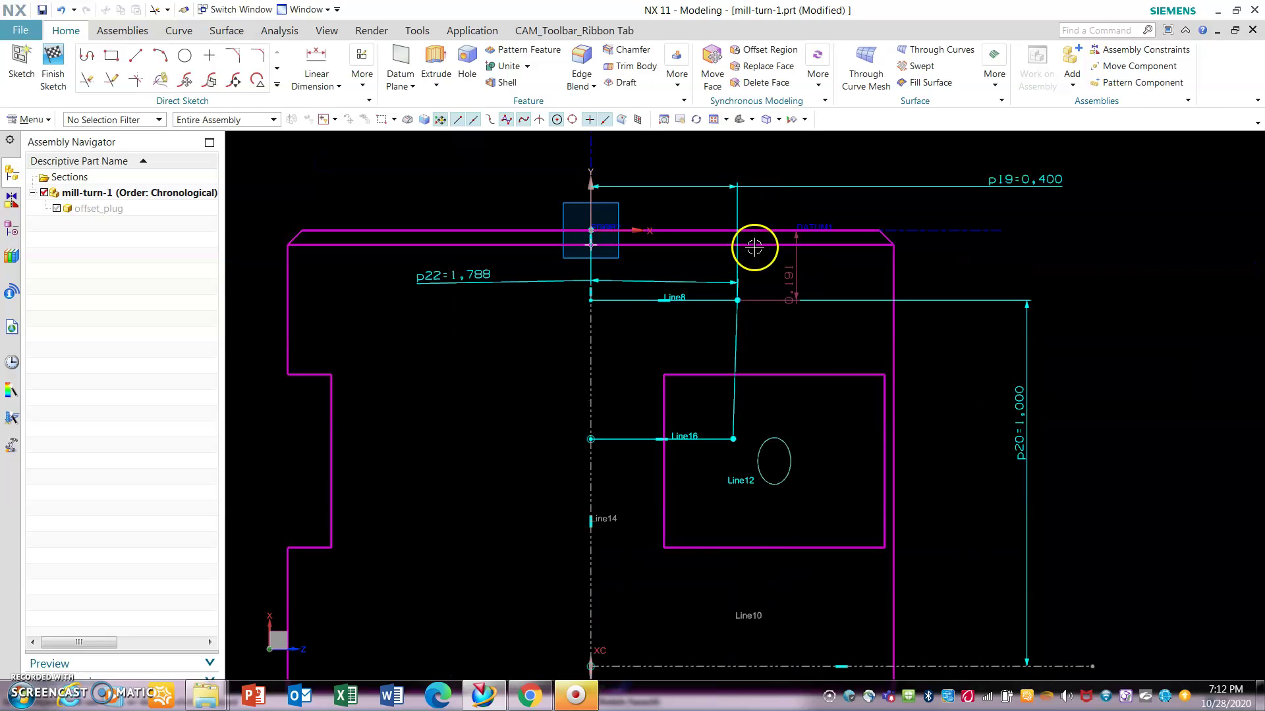
pyautogui.scroll(1, 754, 247)
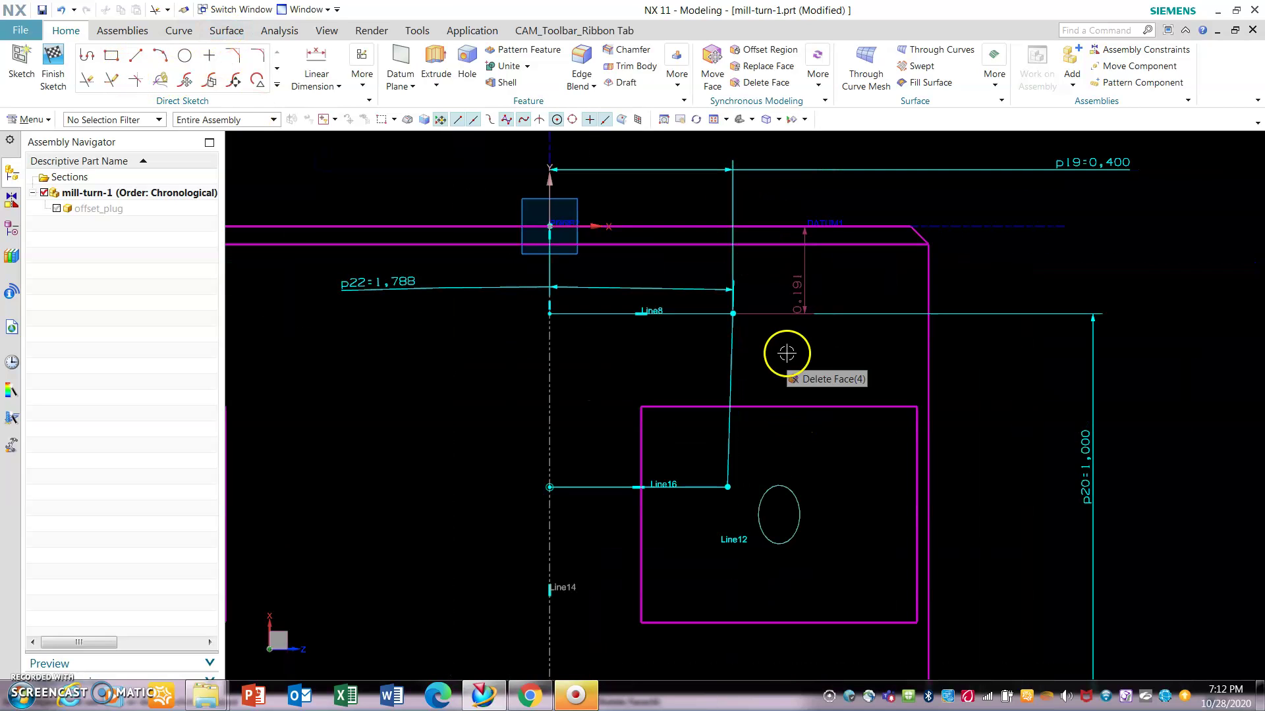
pyautogui.click(135, 56)
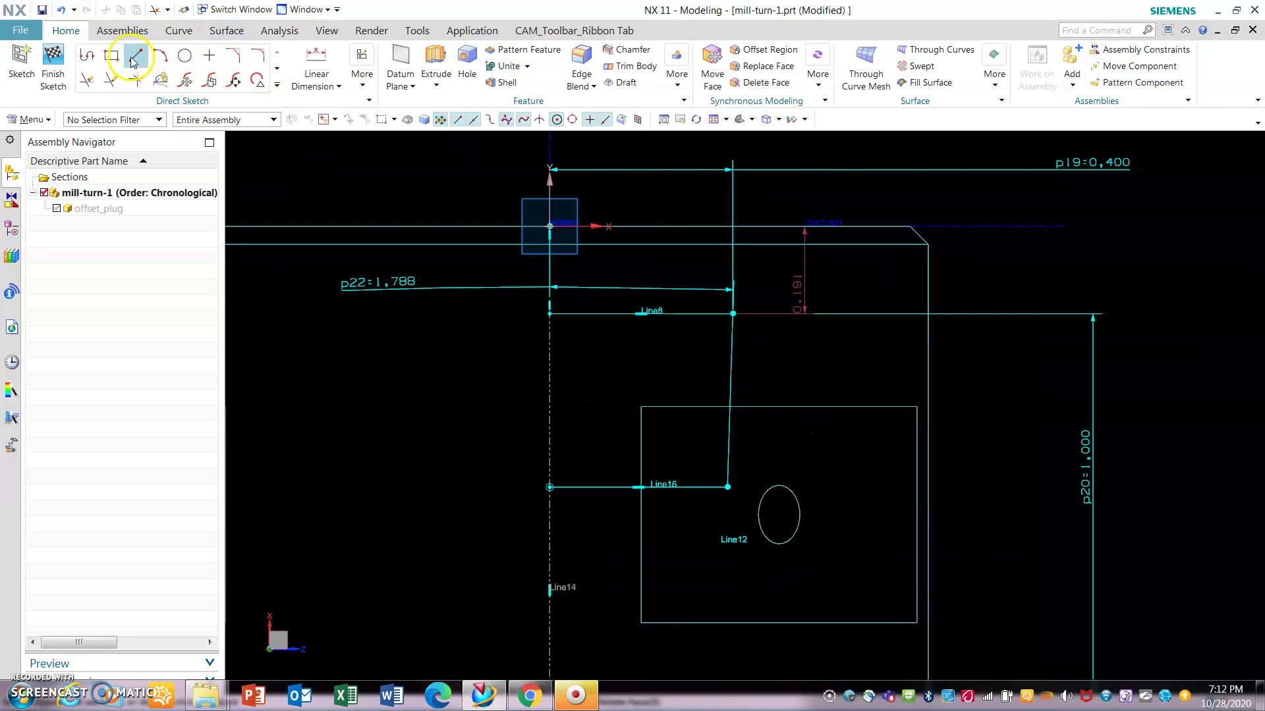
pyautogui.click(734, 314)
pyautogui.click(780, 311)
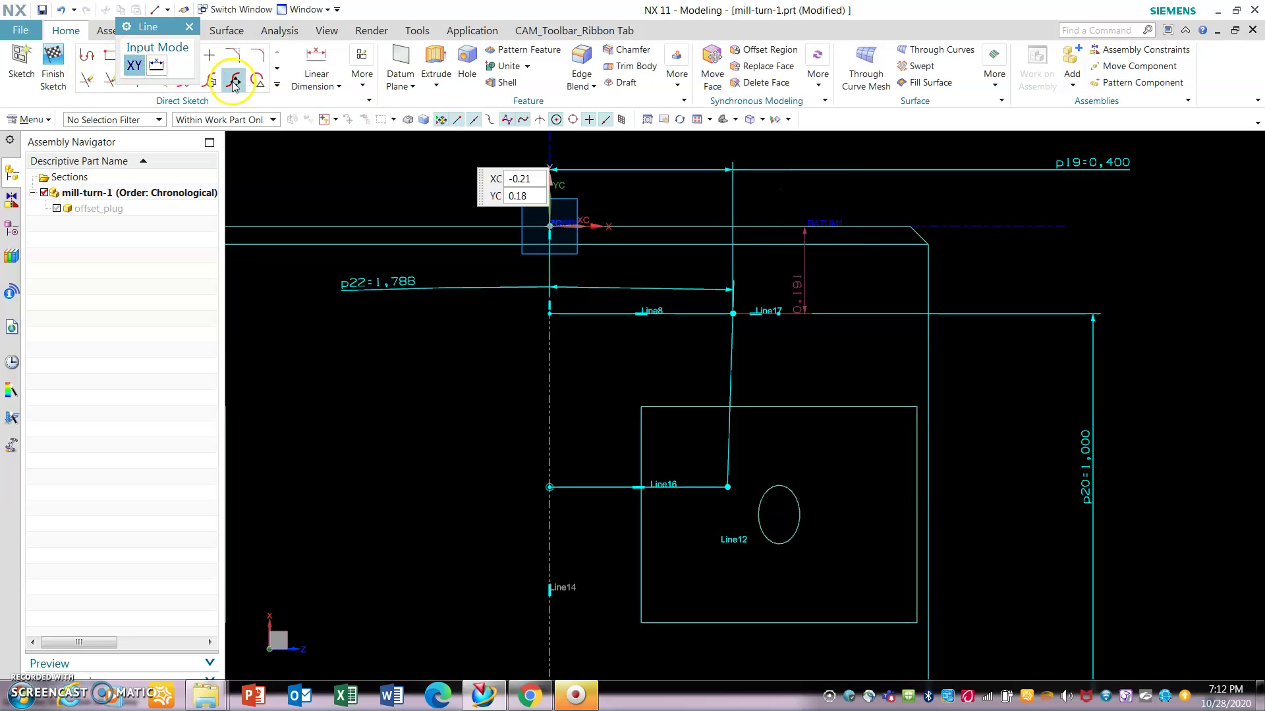
pyautogui.press('Escape')
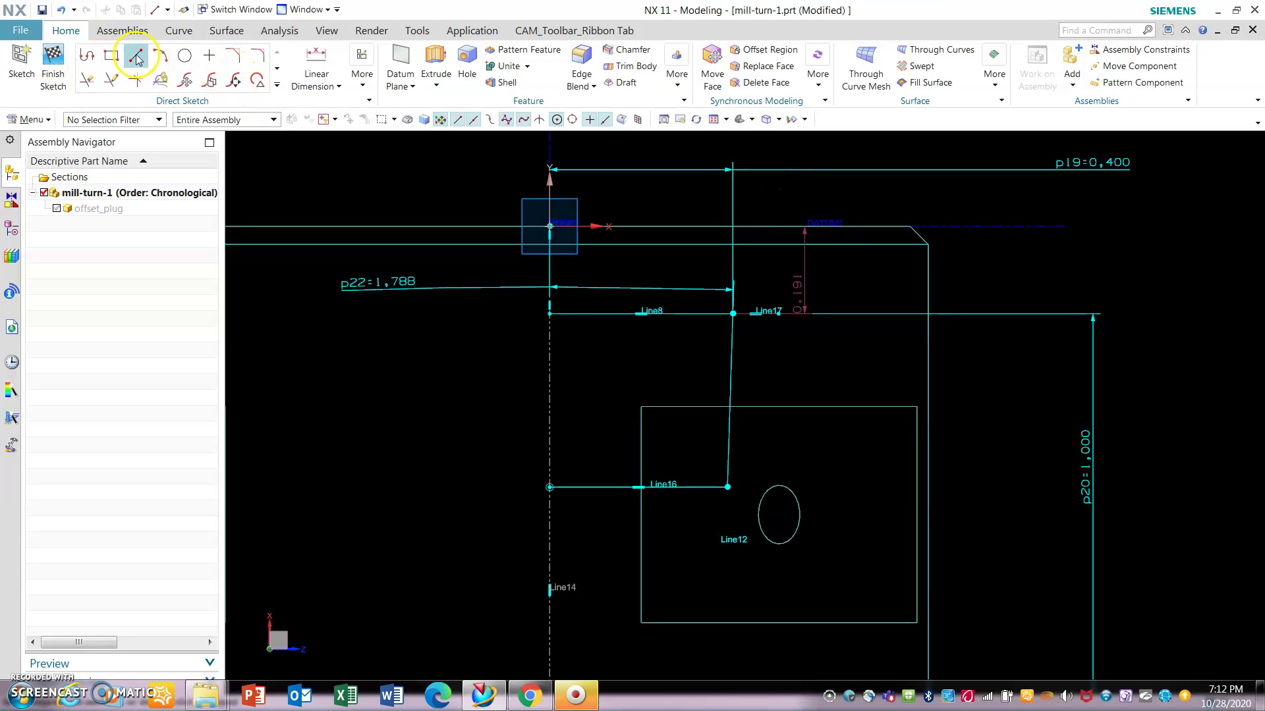
# Sketch a vertical line from the short line's outer end up past the part's upper edge.
pyautogui.click(135, 56)
pyautogui.click(779, 313)
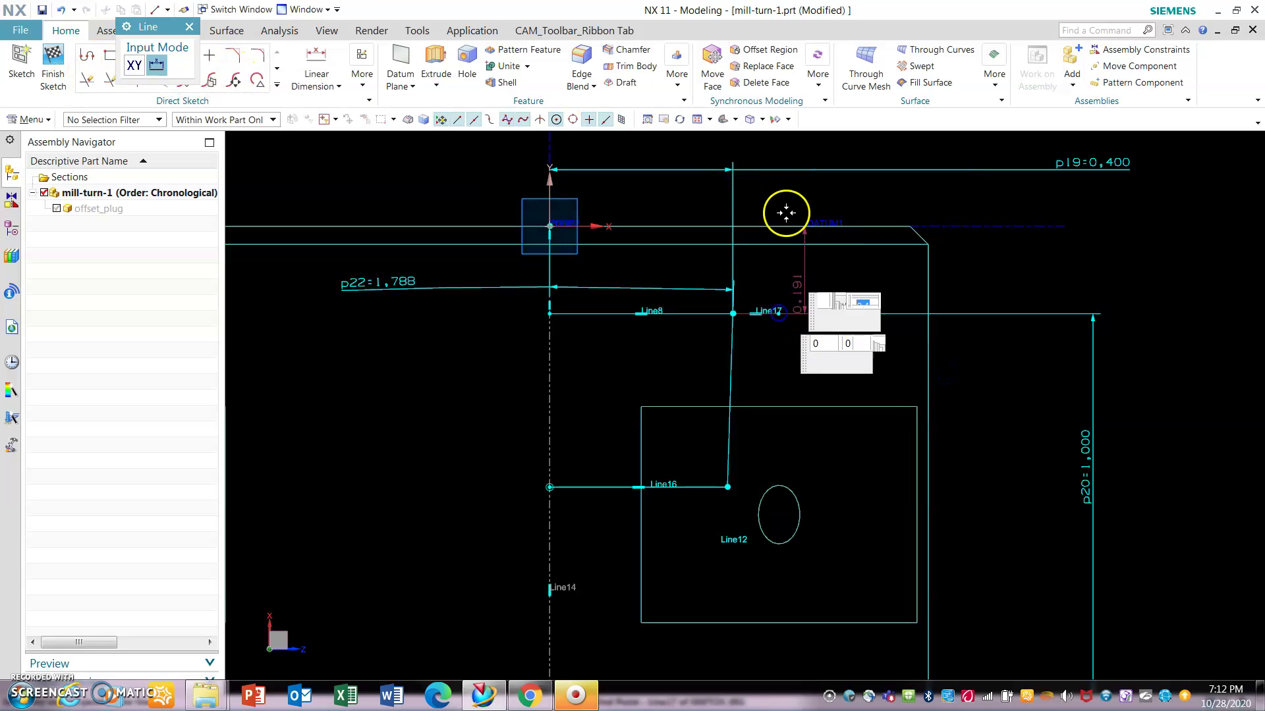
pyautogui.click(780, 192)
pyautogui.press('Escape')
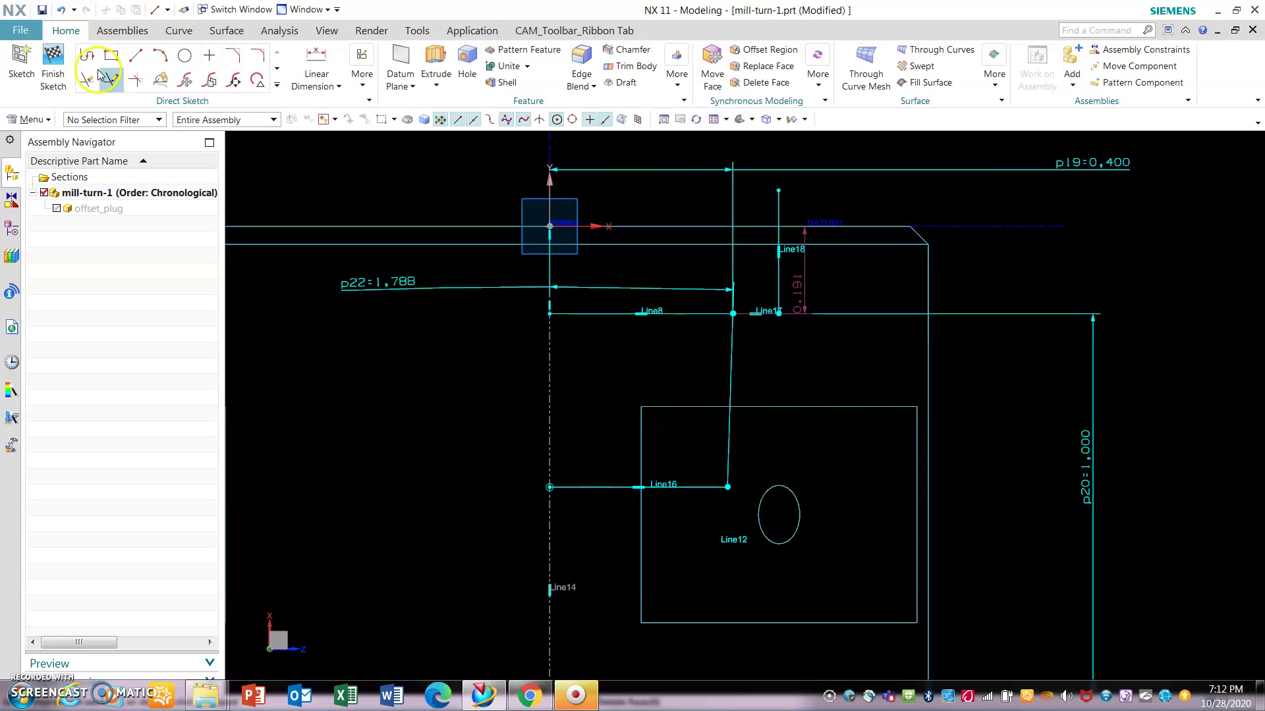
# Delete the upper horizontal line between the vertical reference line and the slanted line, and finish the sketch.
pyautogui.click(584, 312)
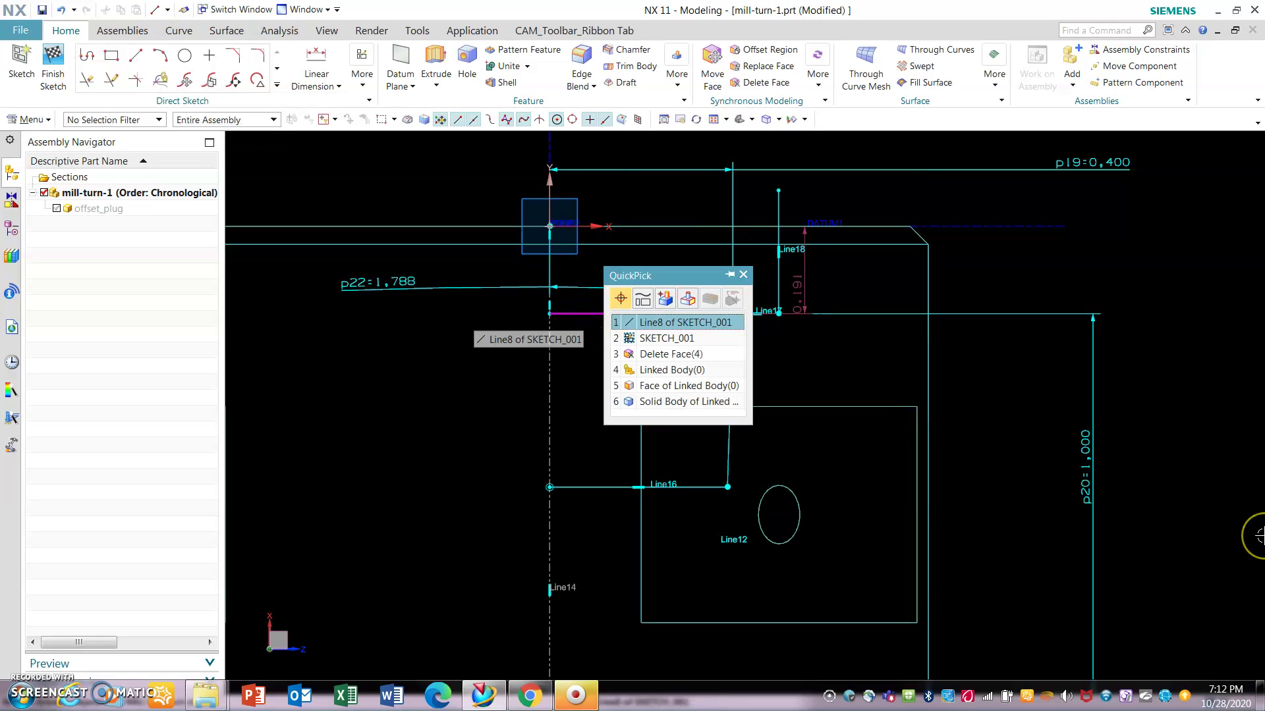
pyautogui.click(672, 322)
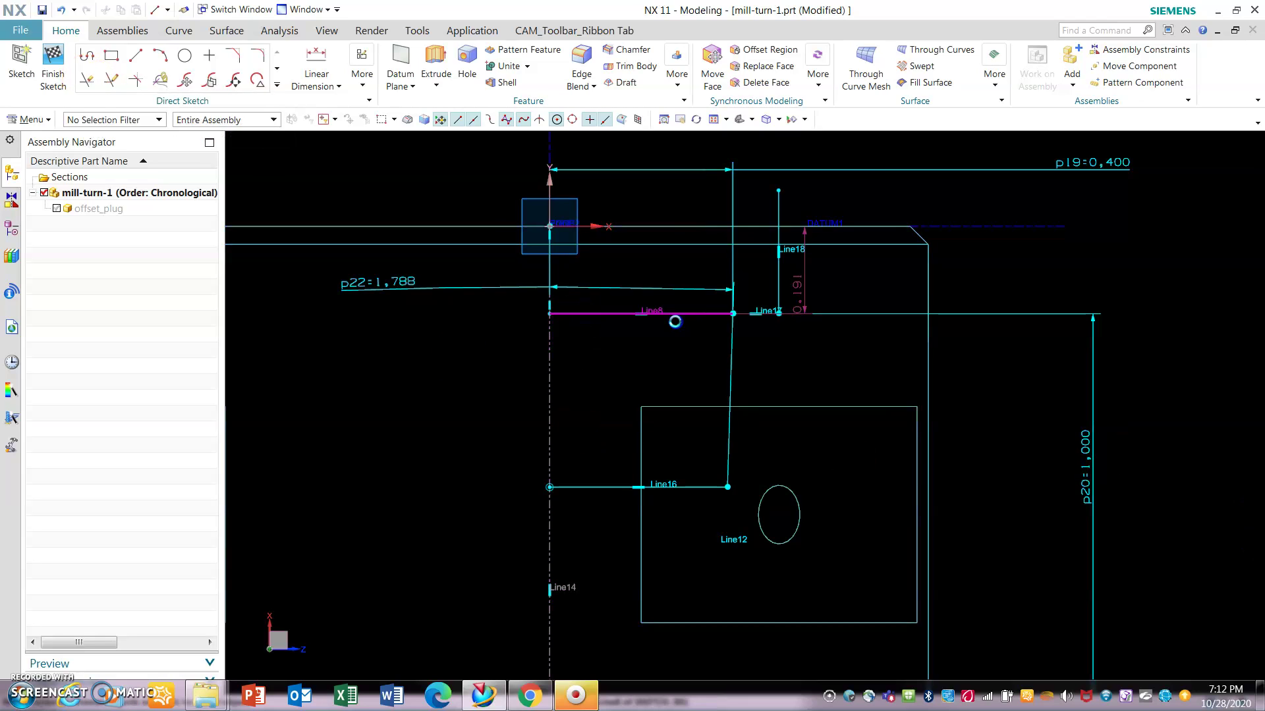
pyautogui.press('Delete')
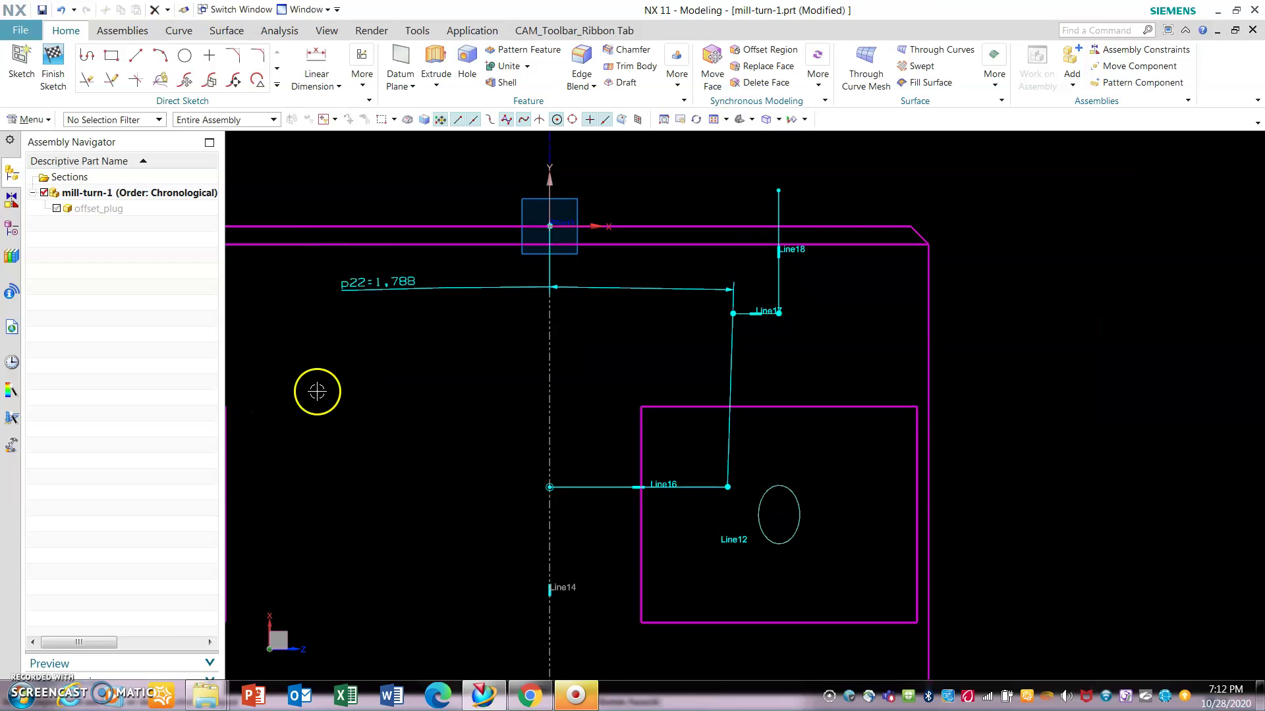
pyautogui.scroll(2, 803, 224)
pyautogui.scroll(-1, 914, 183)
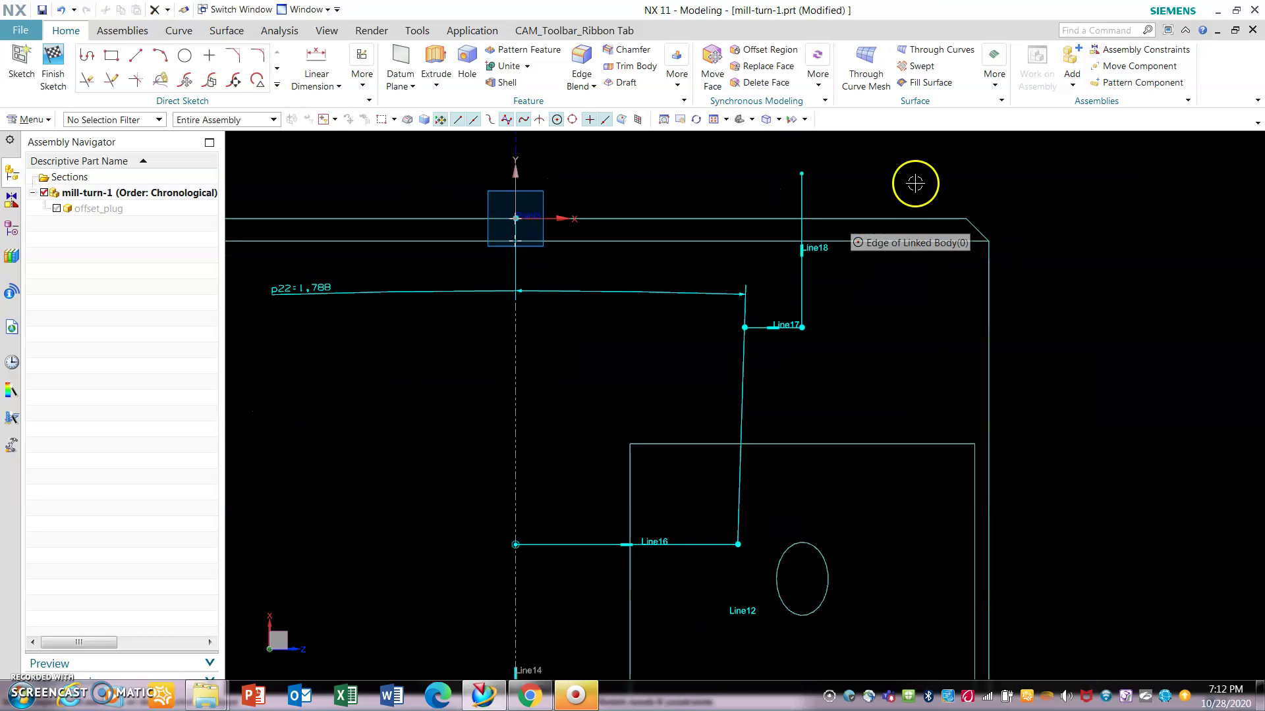
pyautogui.scroll(-2, 410, 346)
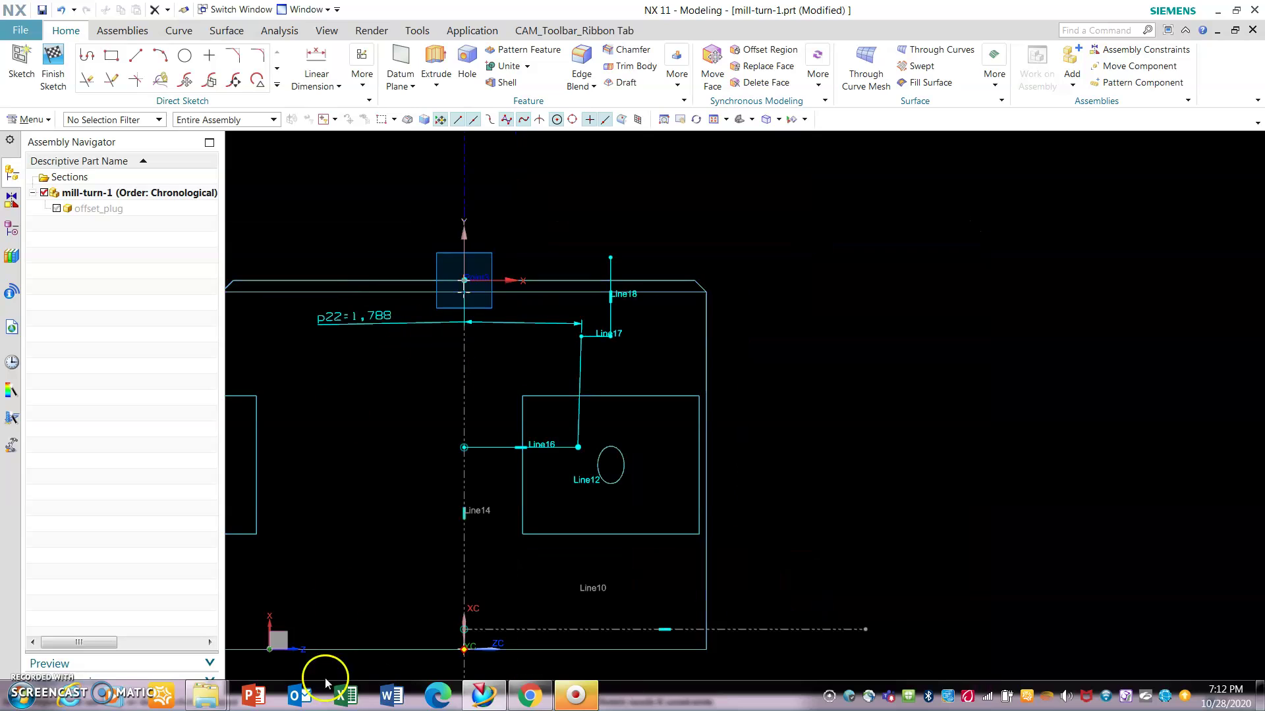
pyautogui.click(53, 58)
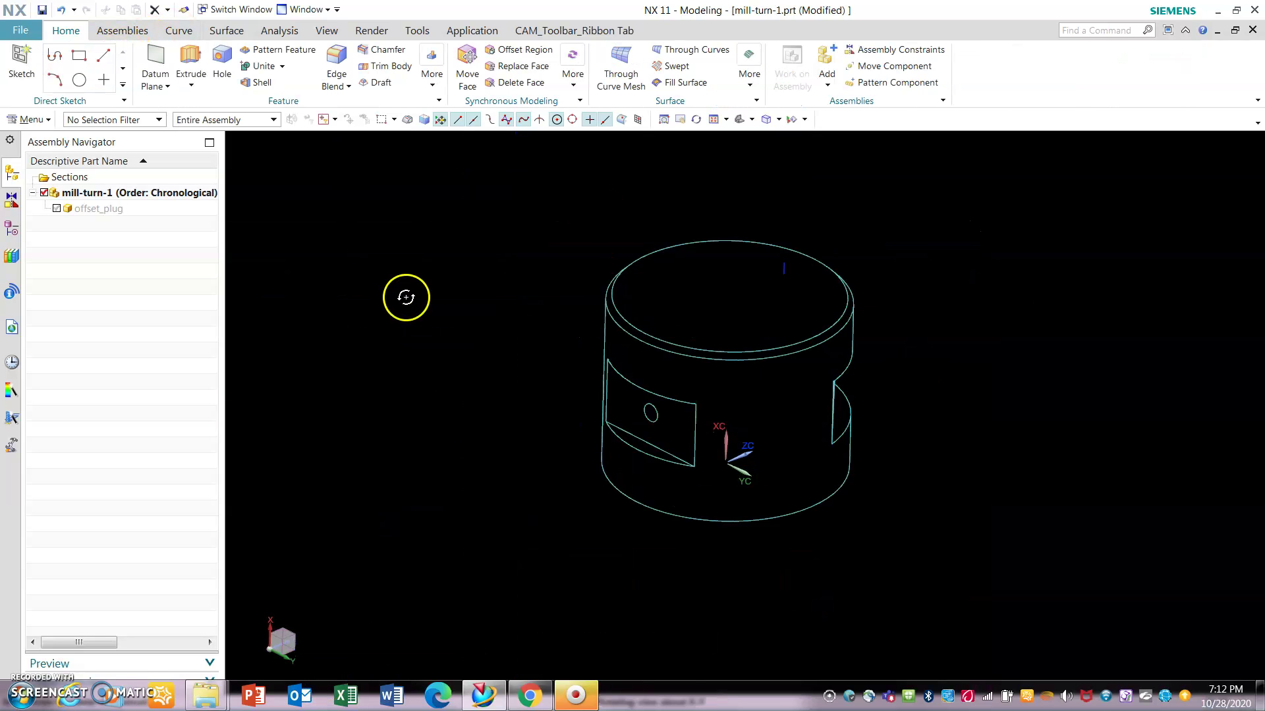
# Revolve SKETCH_001 through 360 degrees about the vertical XC axis at the centre of the part's upper rim, subtracting it from the body.
pyautogui.click(12, 227)
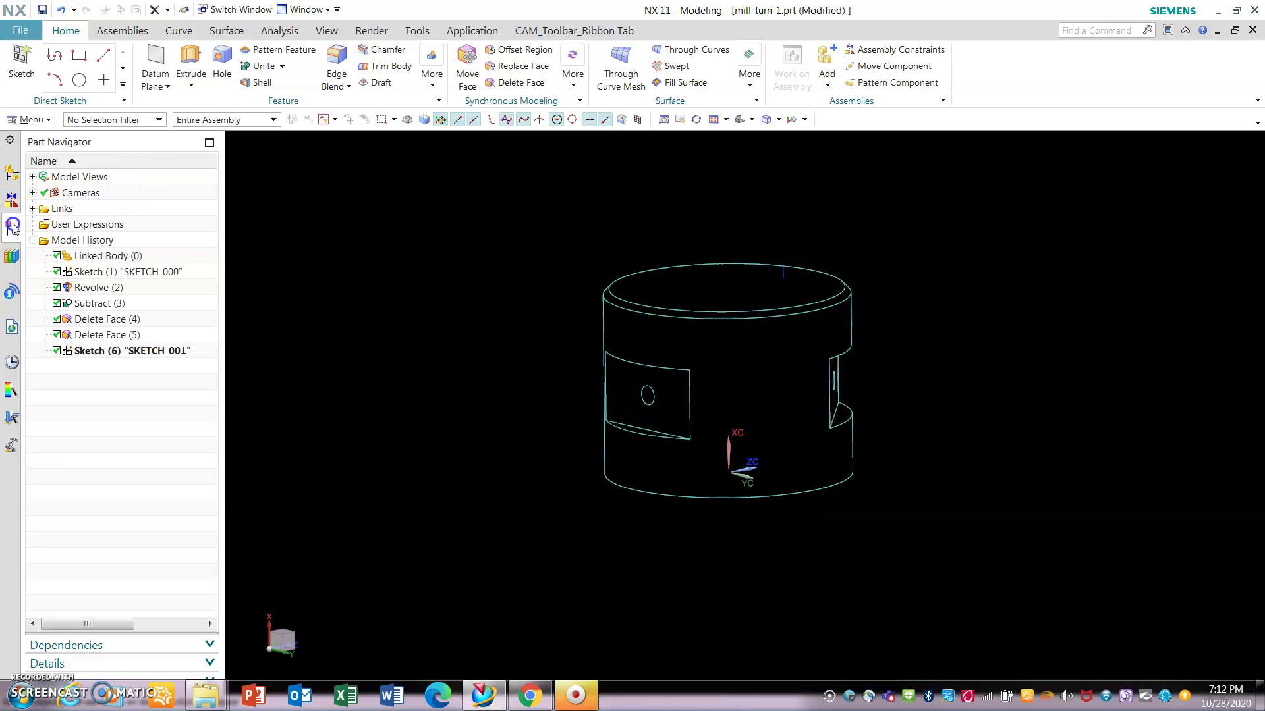
pyautogui.click(178, 351)
pyautogui.click(191, 85)
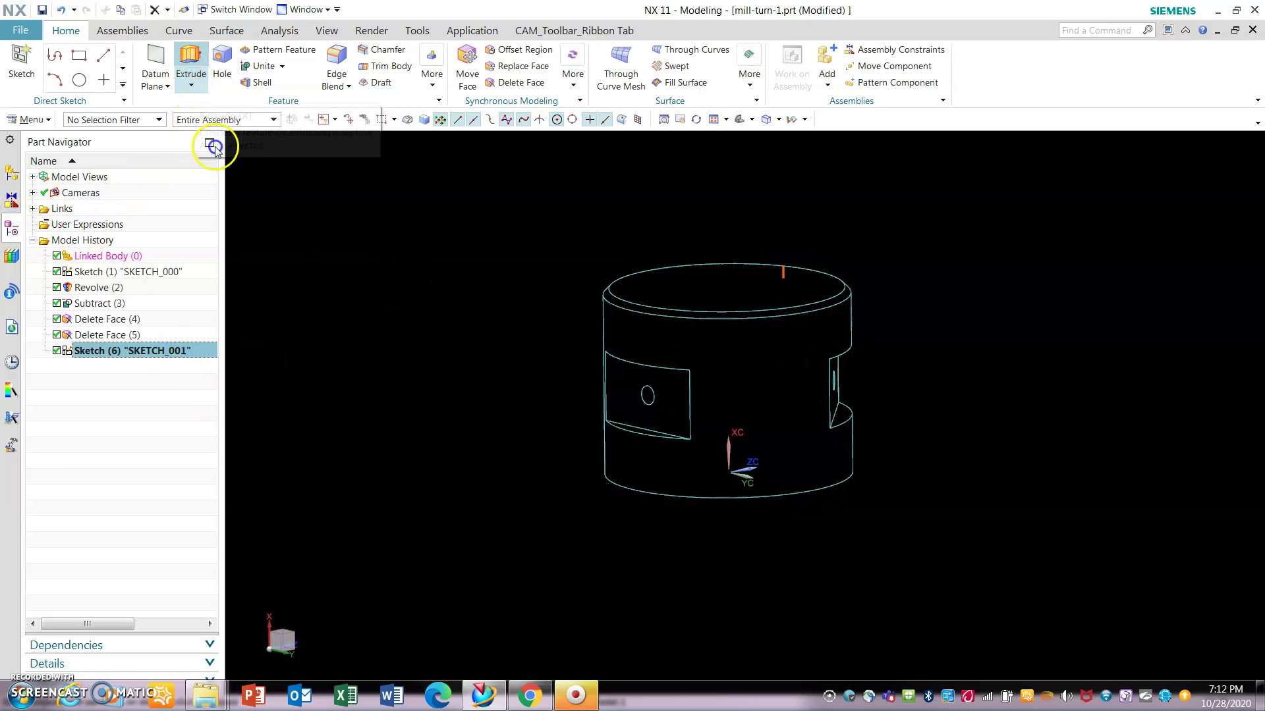
pyautogui.click(211, 119)
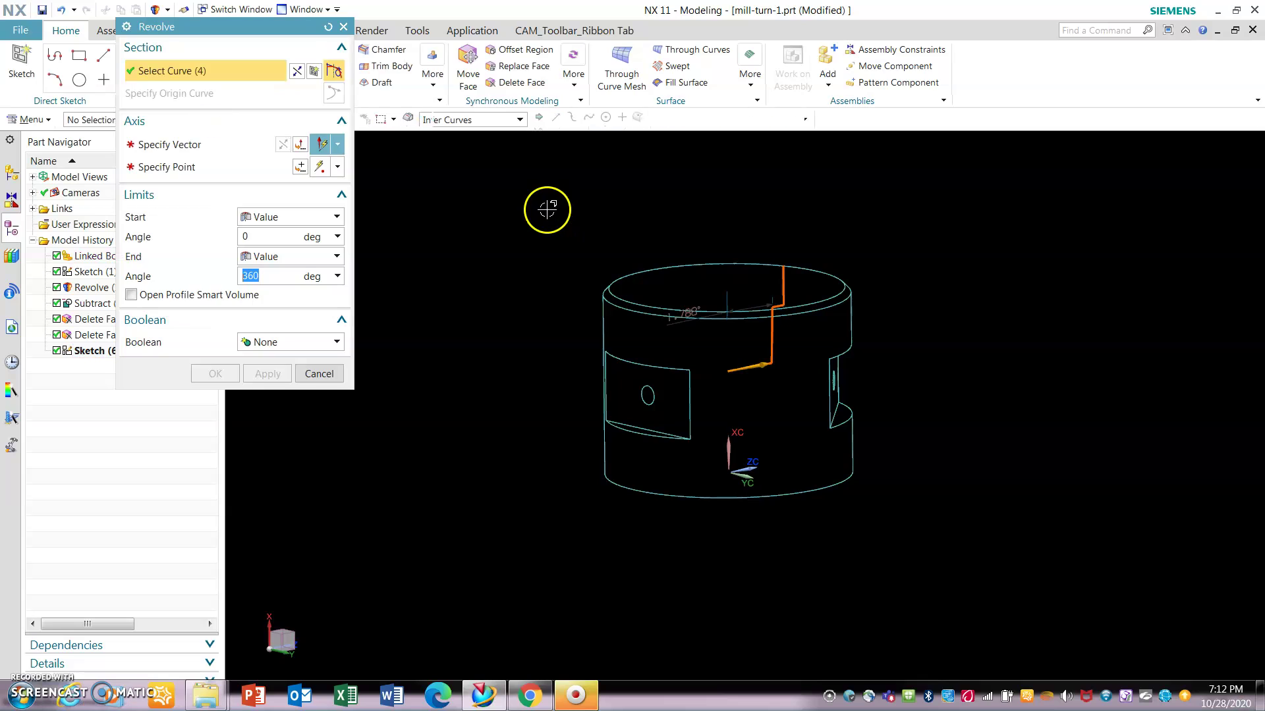
pyautogui.click(210, 144)
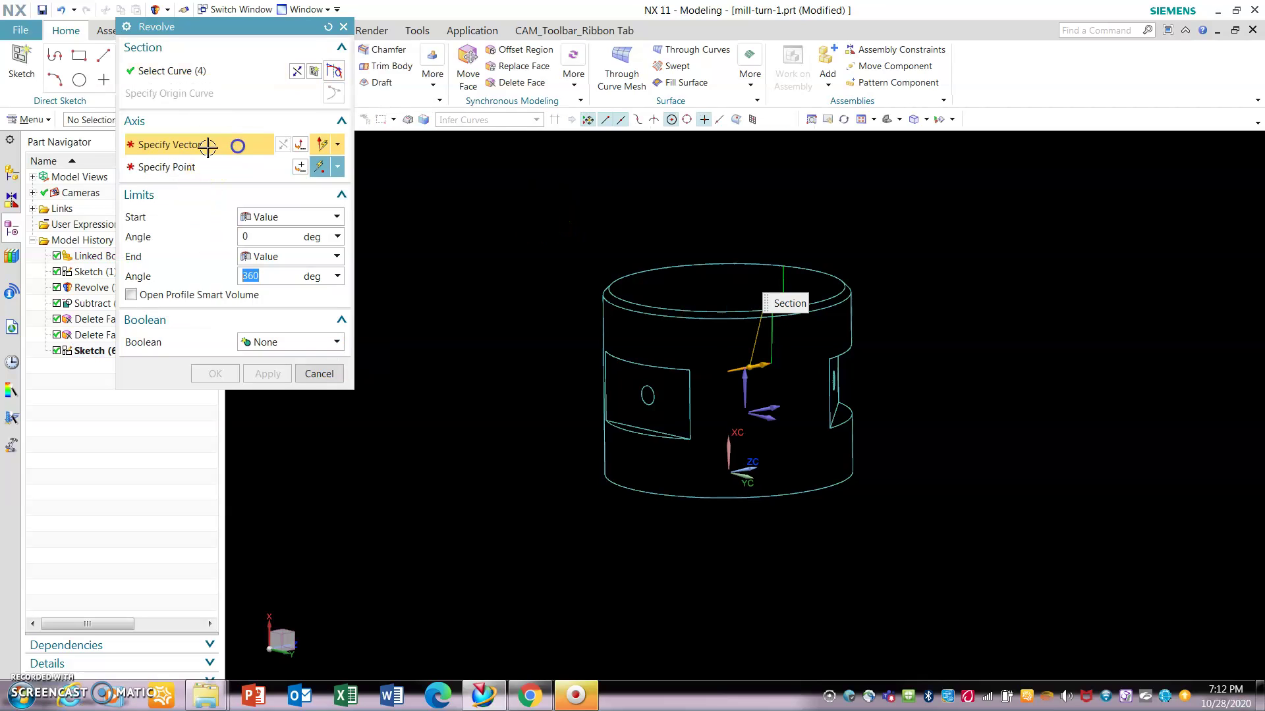
pyautogui.click(741, 375)
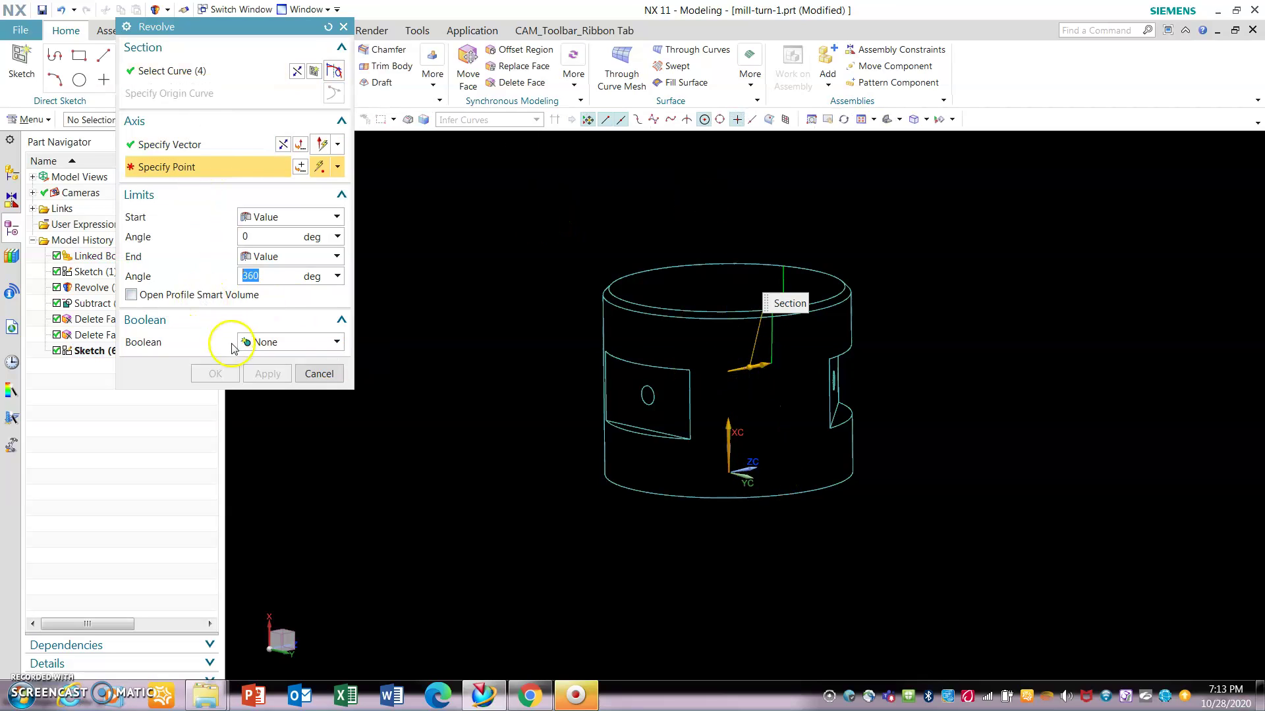
pyautogui.click(610, 287)
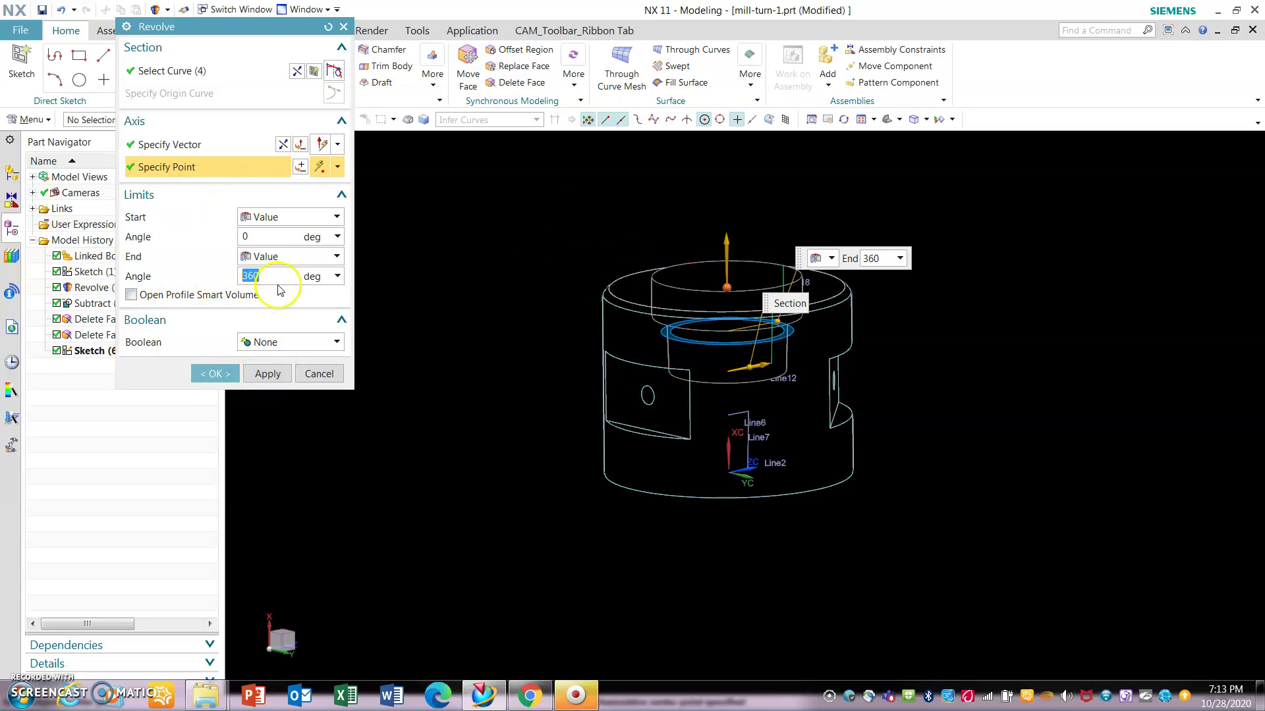
pyautogui.click(283, 347)
pyautogui.click(282, 386)
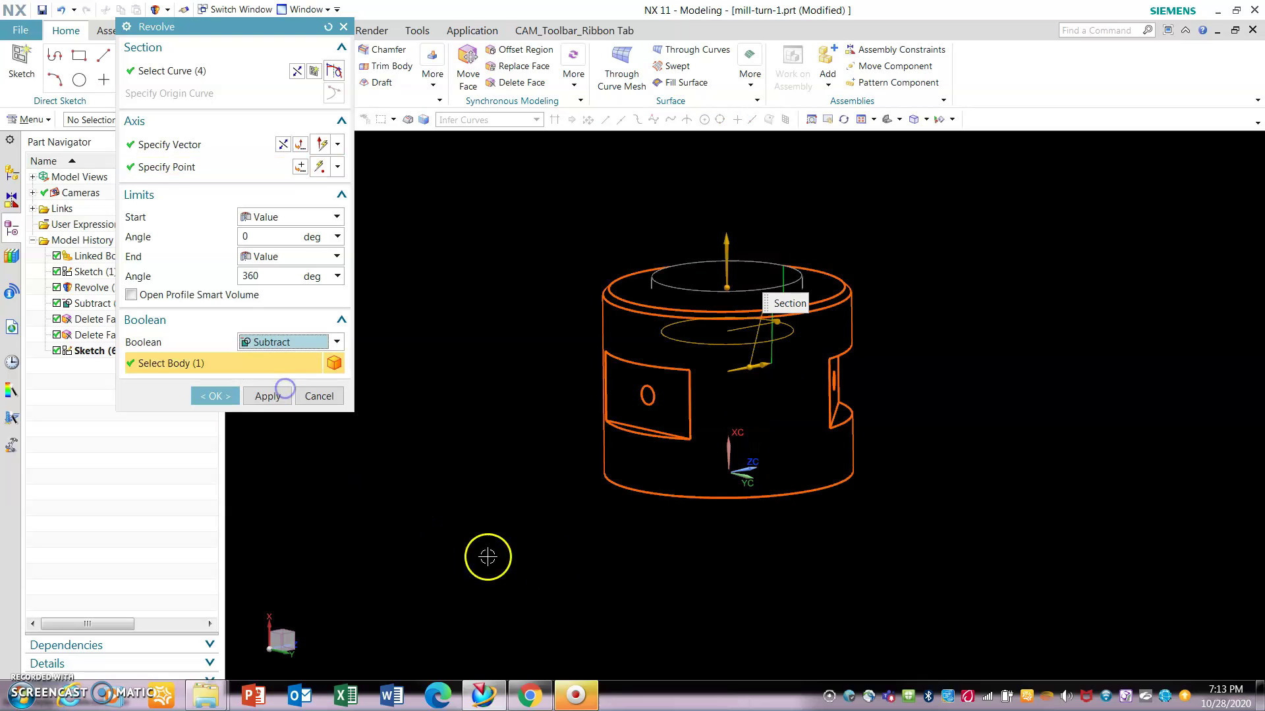
pyautogui.click(213, 396)
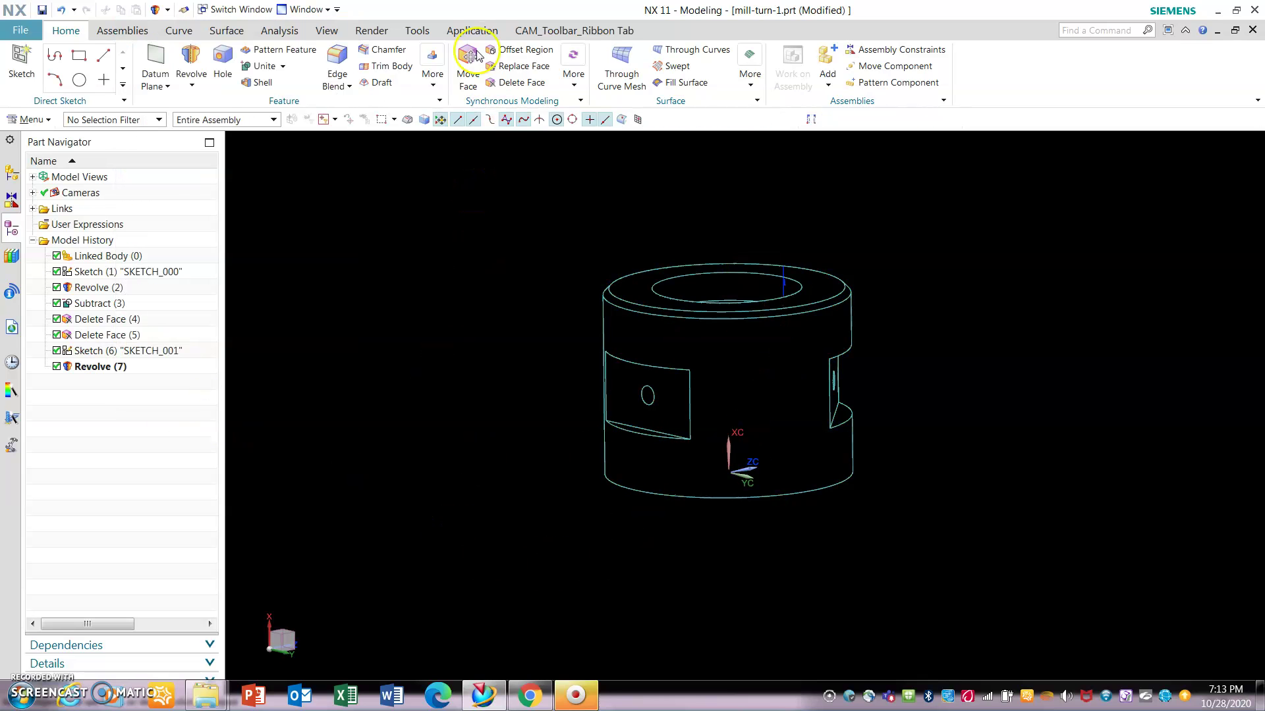
# Display the part shaded with edges and examine the new stepped bore from above.
pyautogui.moveTo(539, 345); pyautogui.dragTo(511, 345, button='middle')
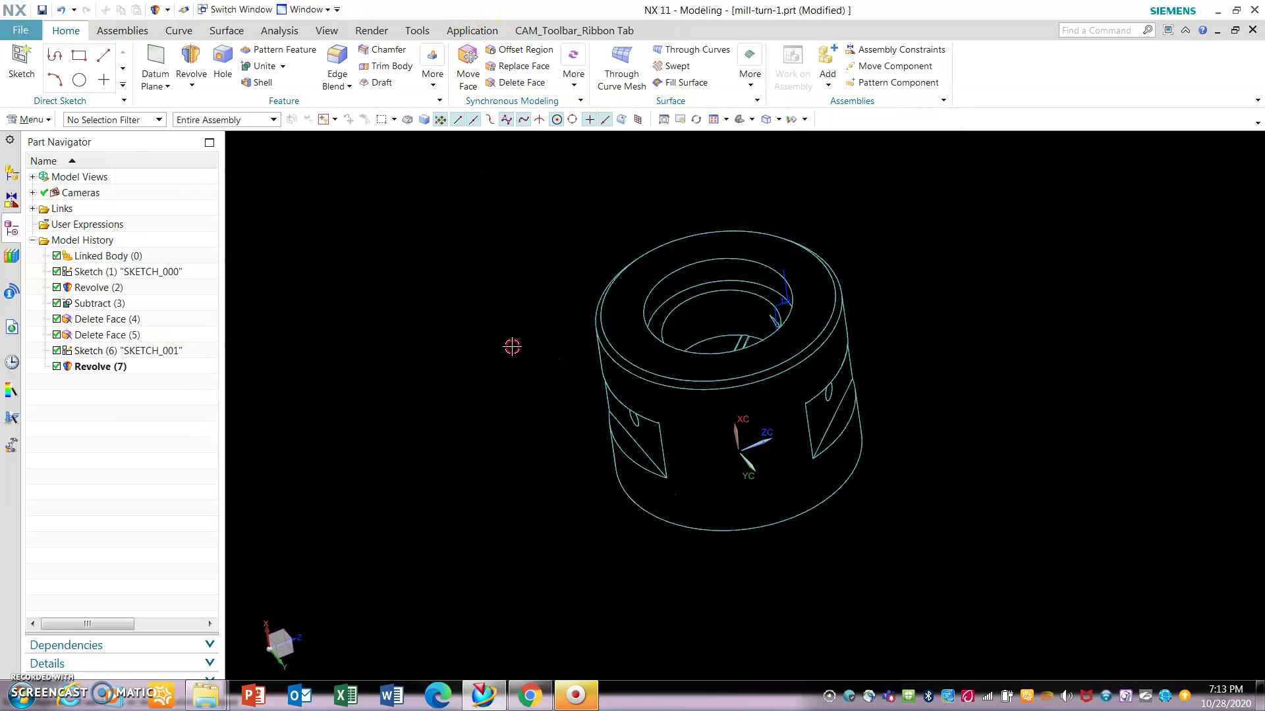
pyautogui.click(324, 32)
pyautogui.click(634, 50)
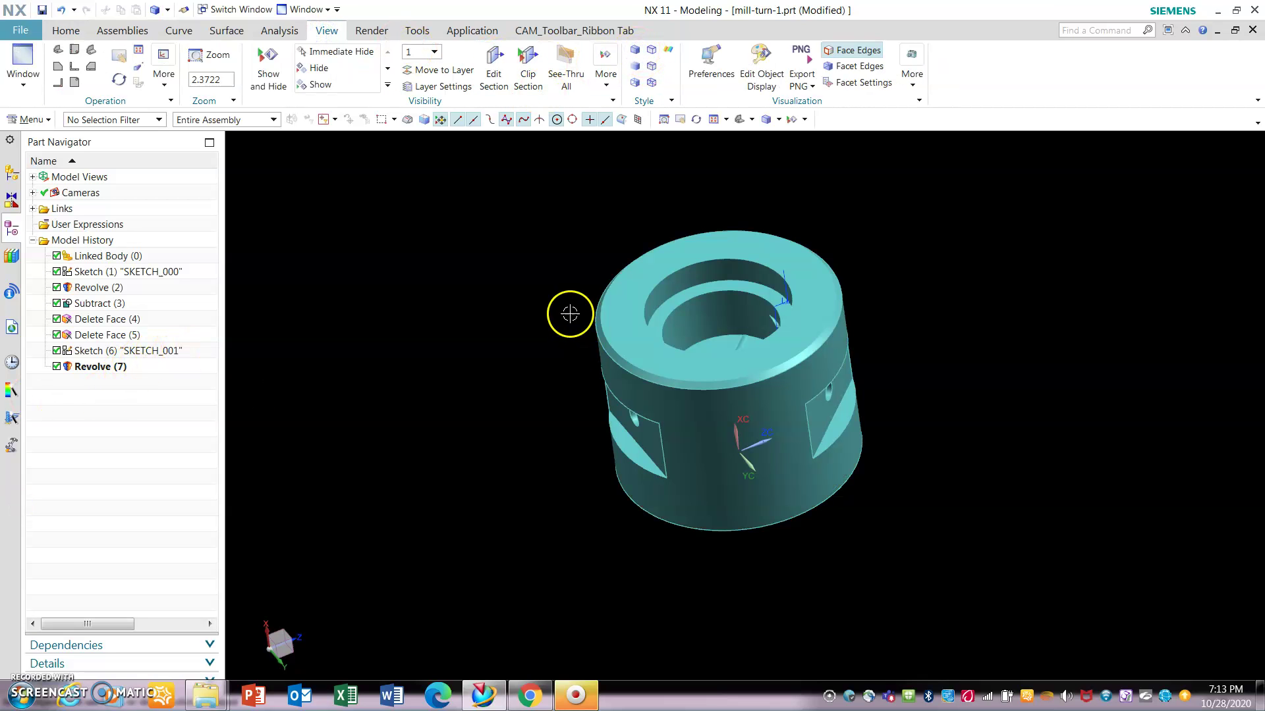
pyautogui.moveTo(569, 314)
pyautogui.mouseDown(button='middle')
pyautogui.moveTo(573, 344)
pyautogui.moveTo(582, 327)
pyautogui.mouseUp(button='middle')
pyautogui.scroll(3, 718, 245)
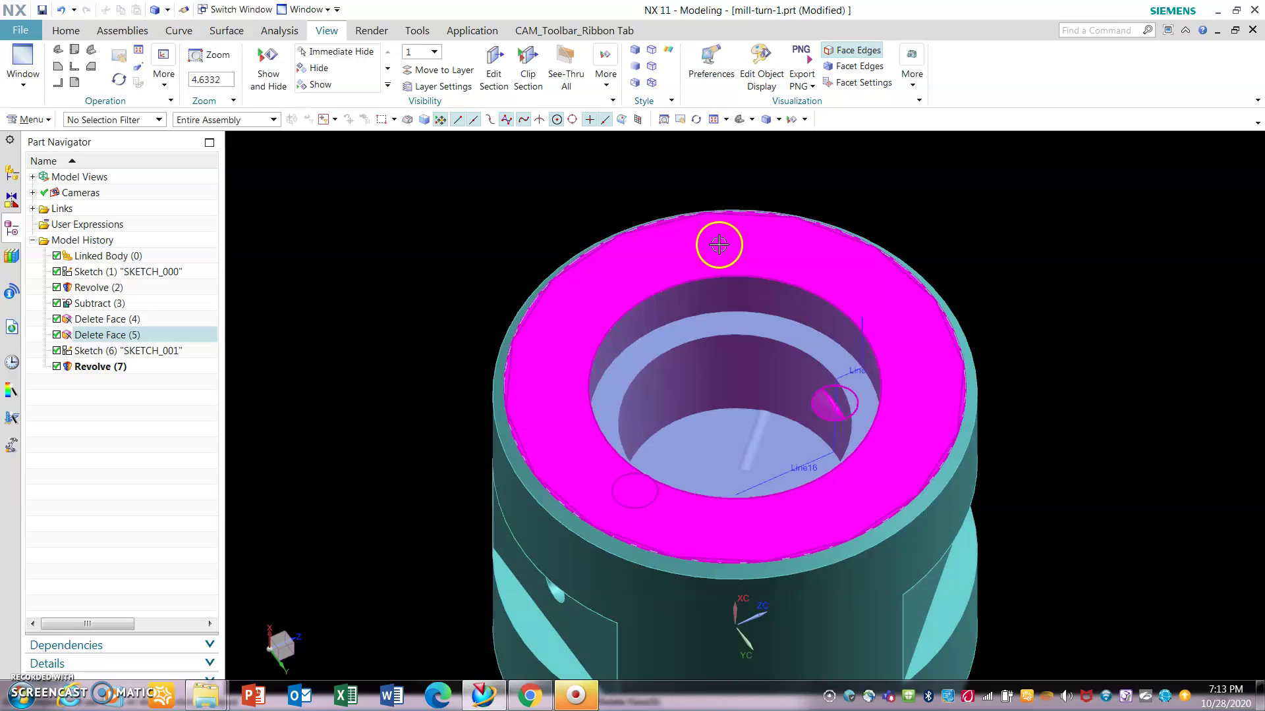
pyautogui.scroll(-2, 469, 350)
pyautogui.moveTo(468, 349); pyautogui.dragTo(449, 308, button='middle')
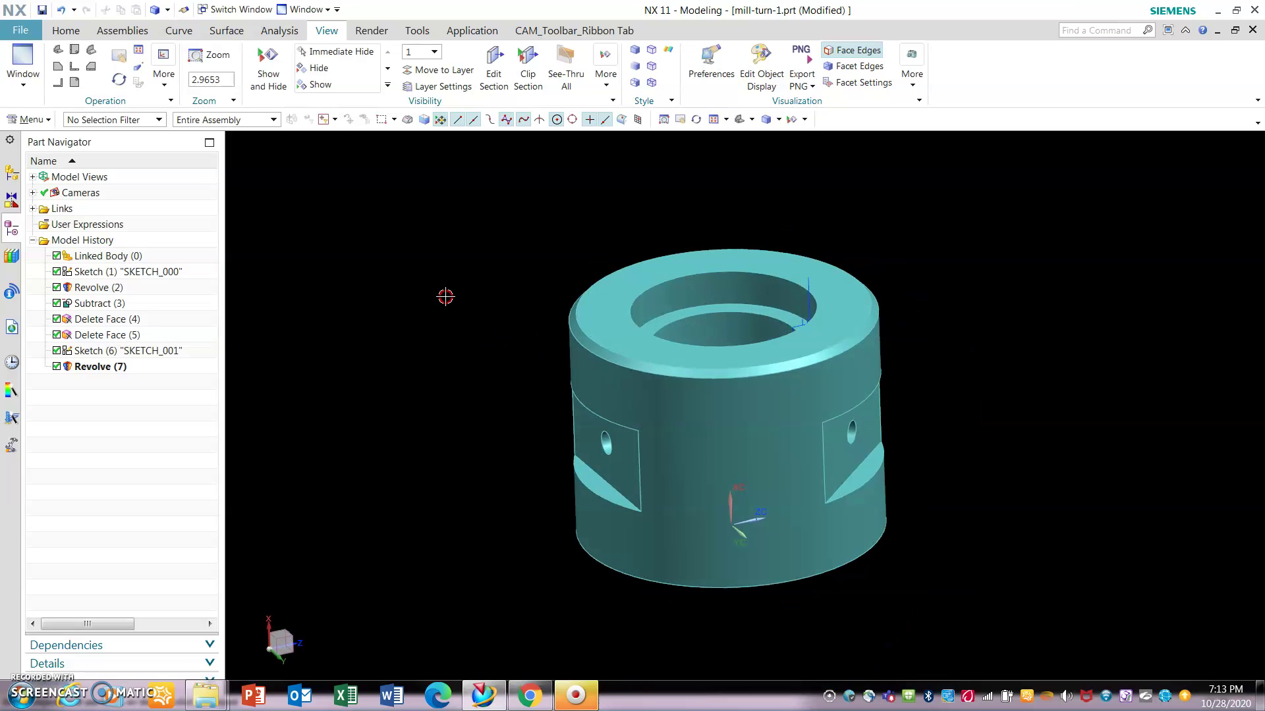
# Clip the view with a one-plane section on the Y plane at zero offset and examine the bore in cross-section.
pyautogui.click(525, 77)
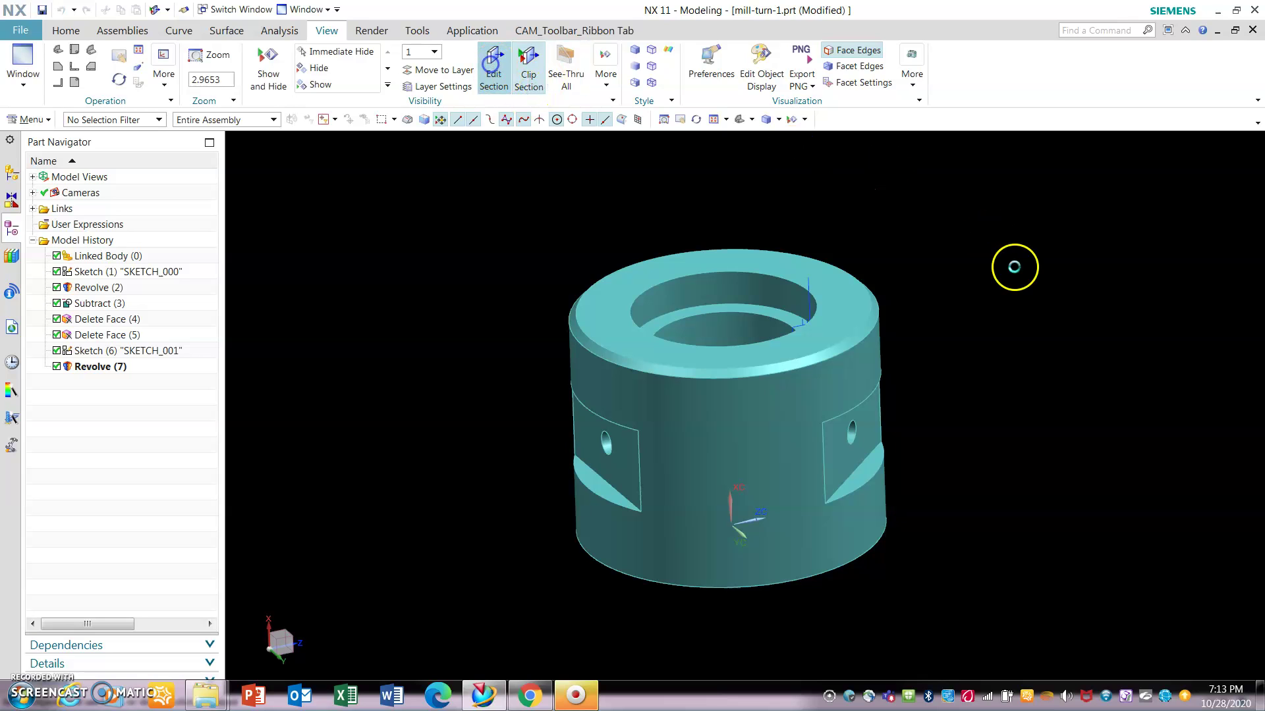
pyautogui.press('F8')
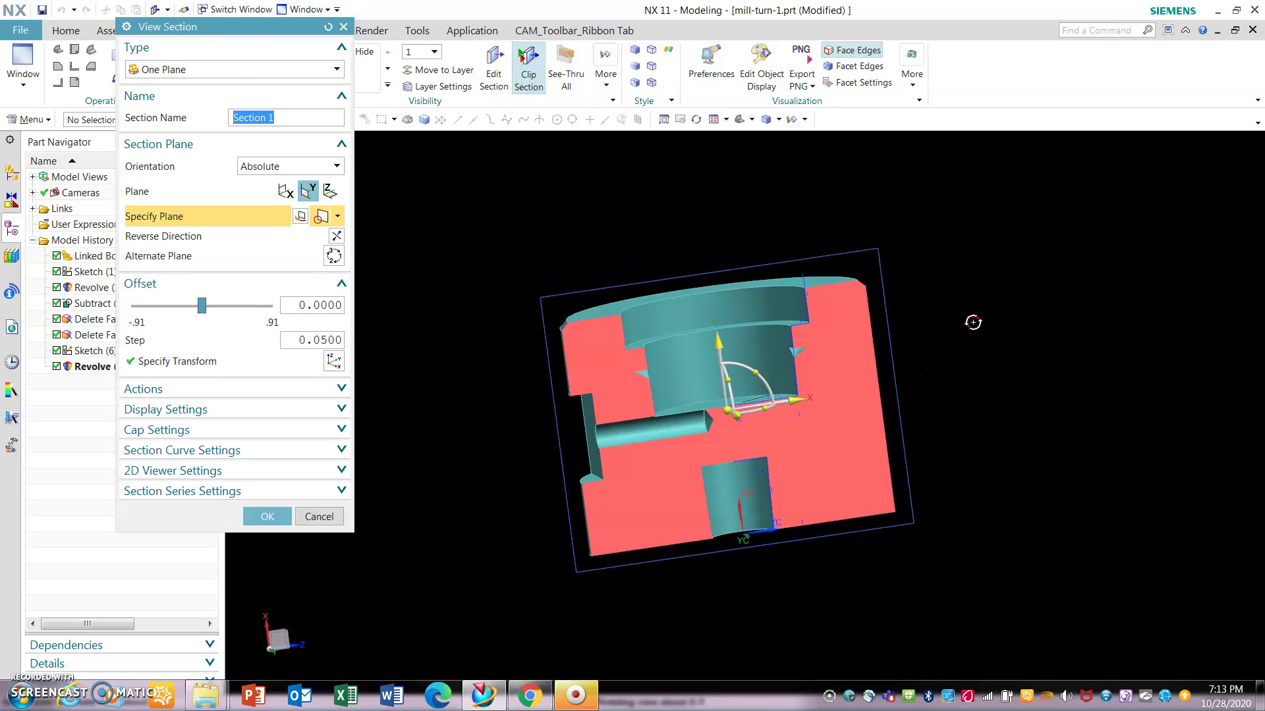
pyautogui.scroll(3, 764, 334)
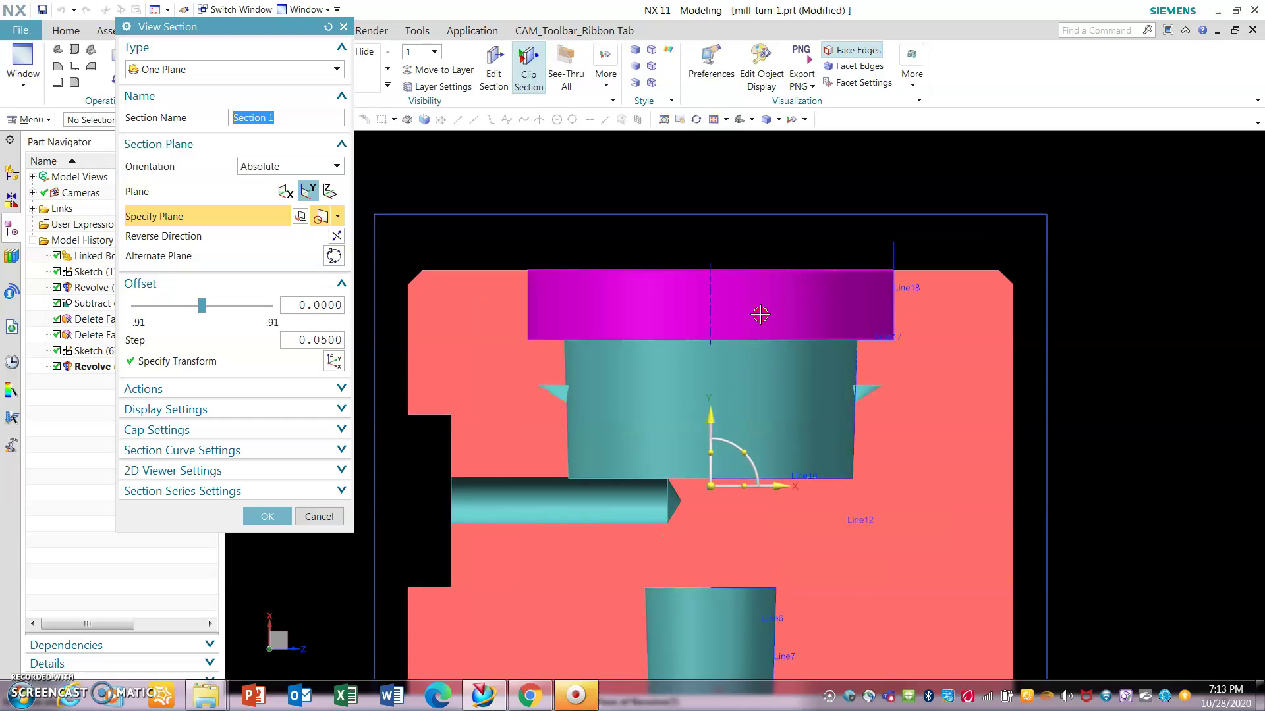
pyautogui.scroll(-6, 841, 289)
pyautogui.scroll(6, 838, 302)
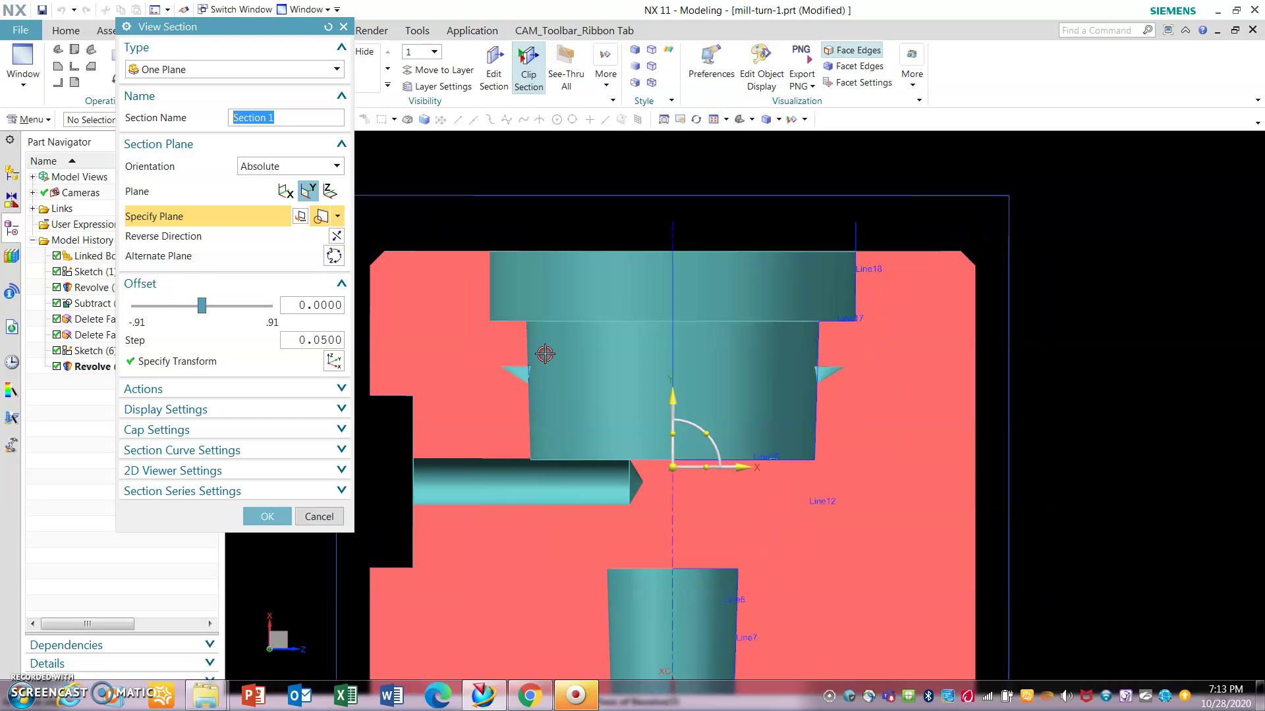
pyautogui.scroll(-1, 864, 362)
pyautogui.click(266, 517)
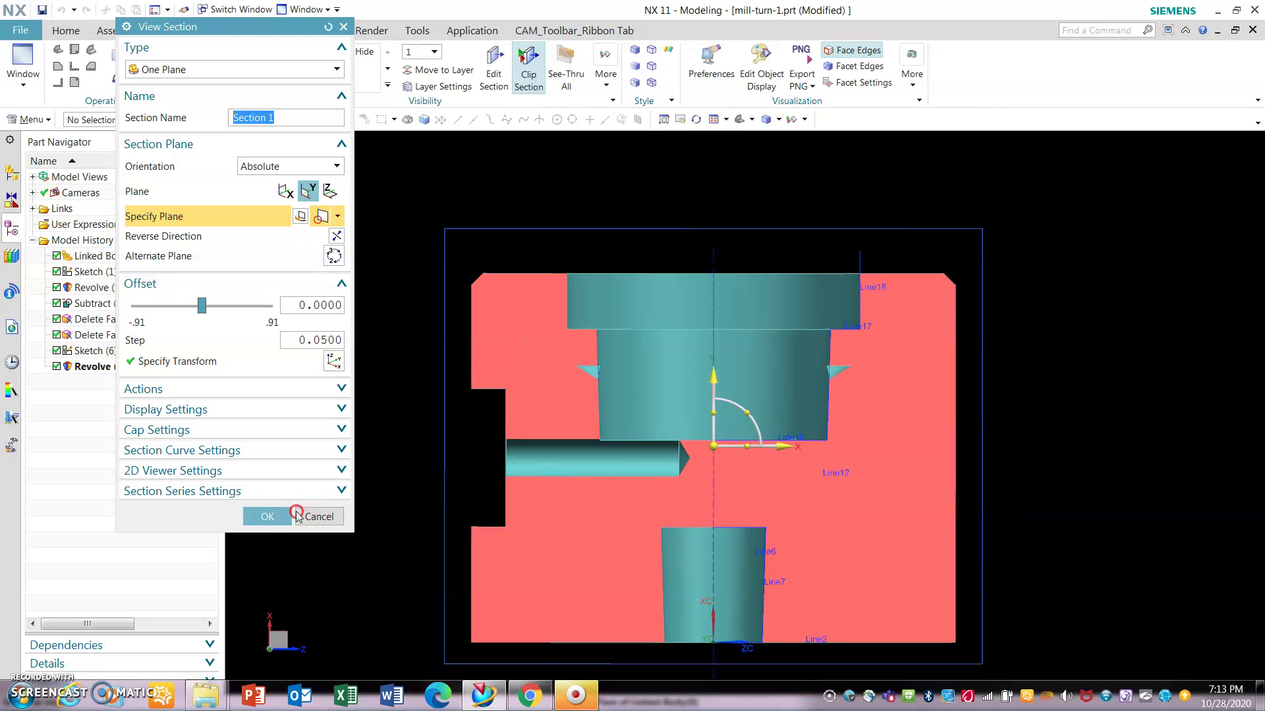
pyautogui.moveTo(393, 353); pyautogui.dragTo(397, 305, button='middle')
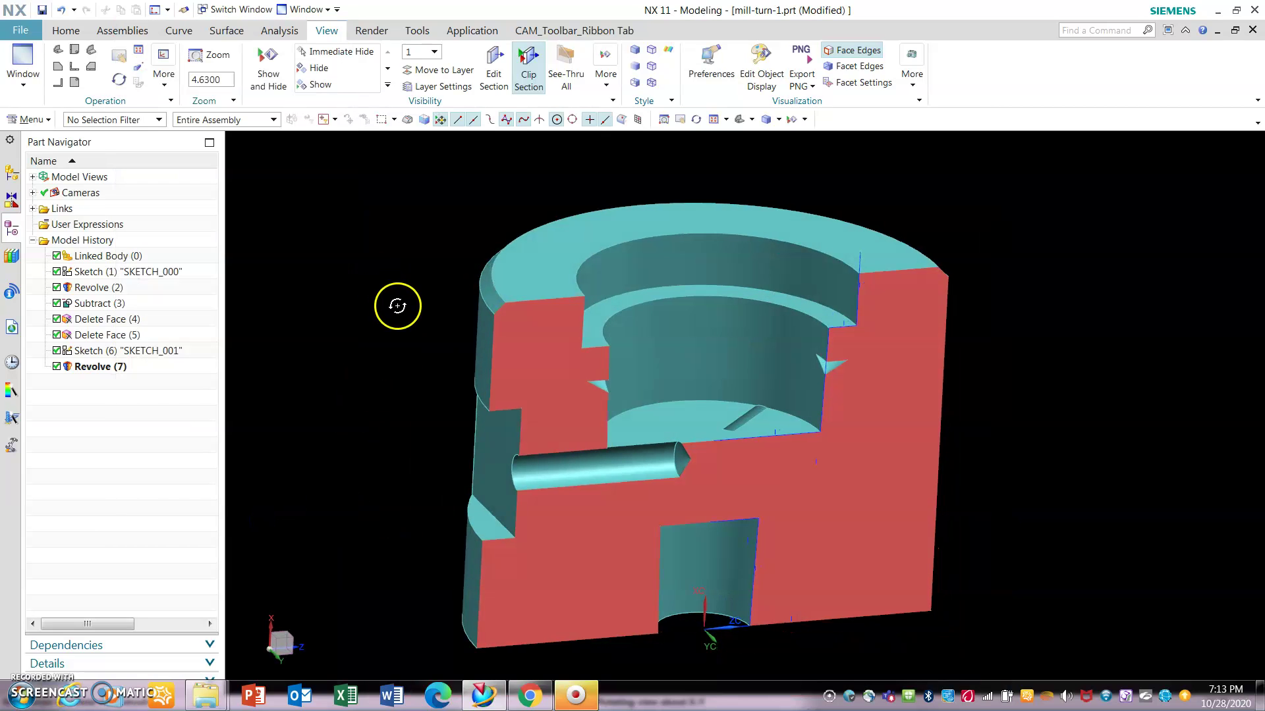
pyautogui.moveTo(422, 376); pyautogui.dragTo(420, 294, button='middle')
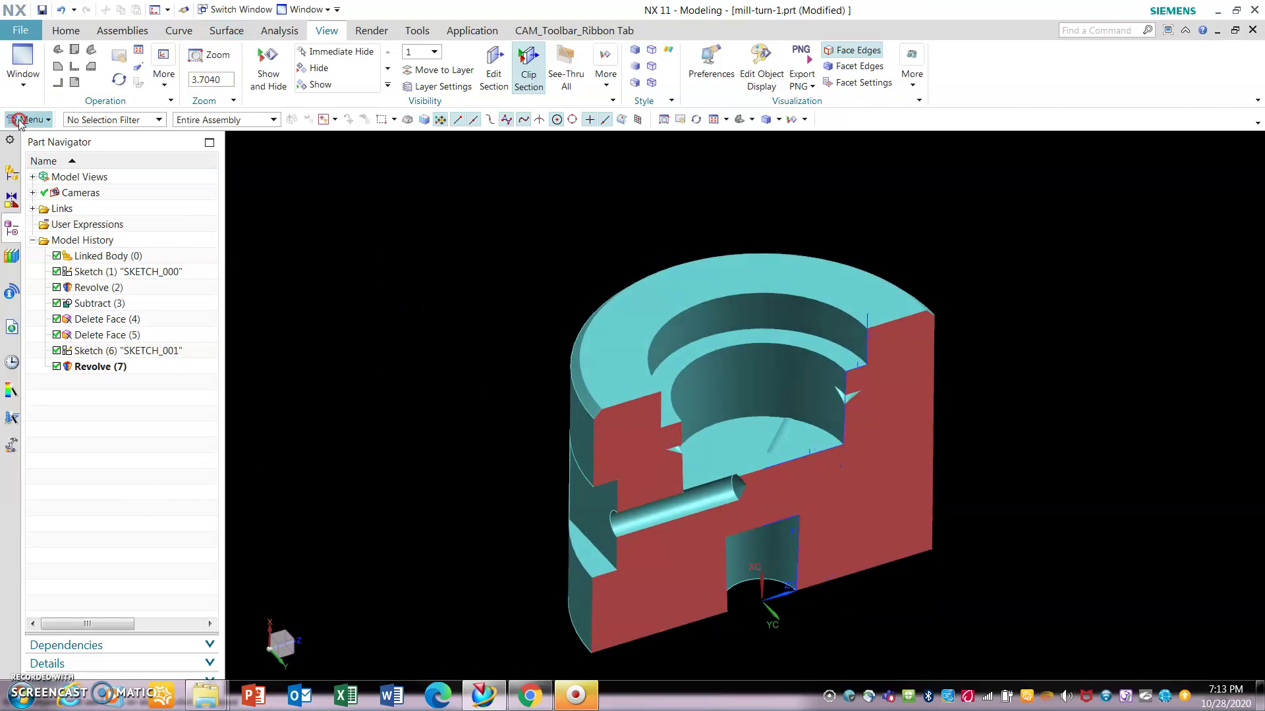
# Switch the part from Modeling to the Manufacturing application.
pyautogui.click(472, 30)
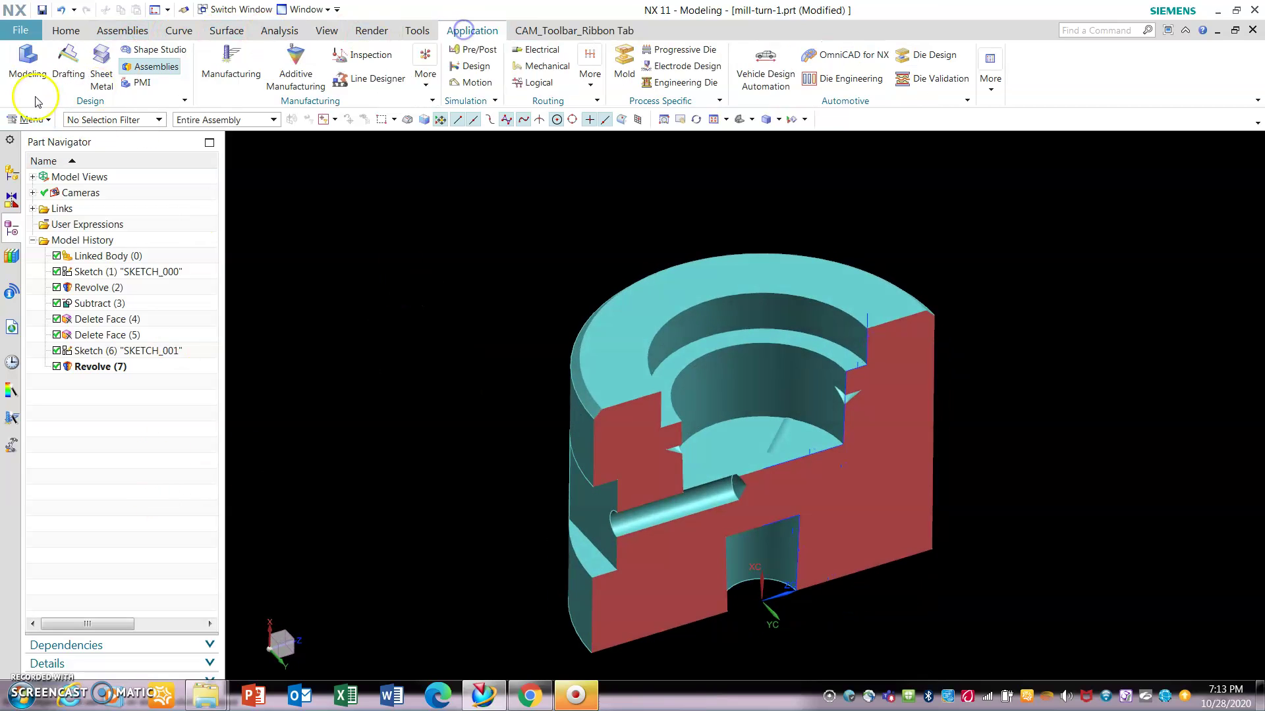
pyautogui.click(234, 74)
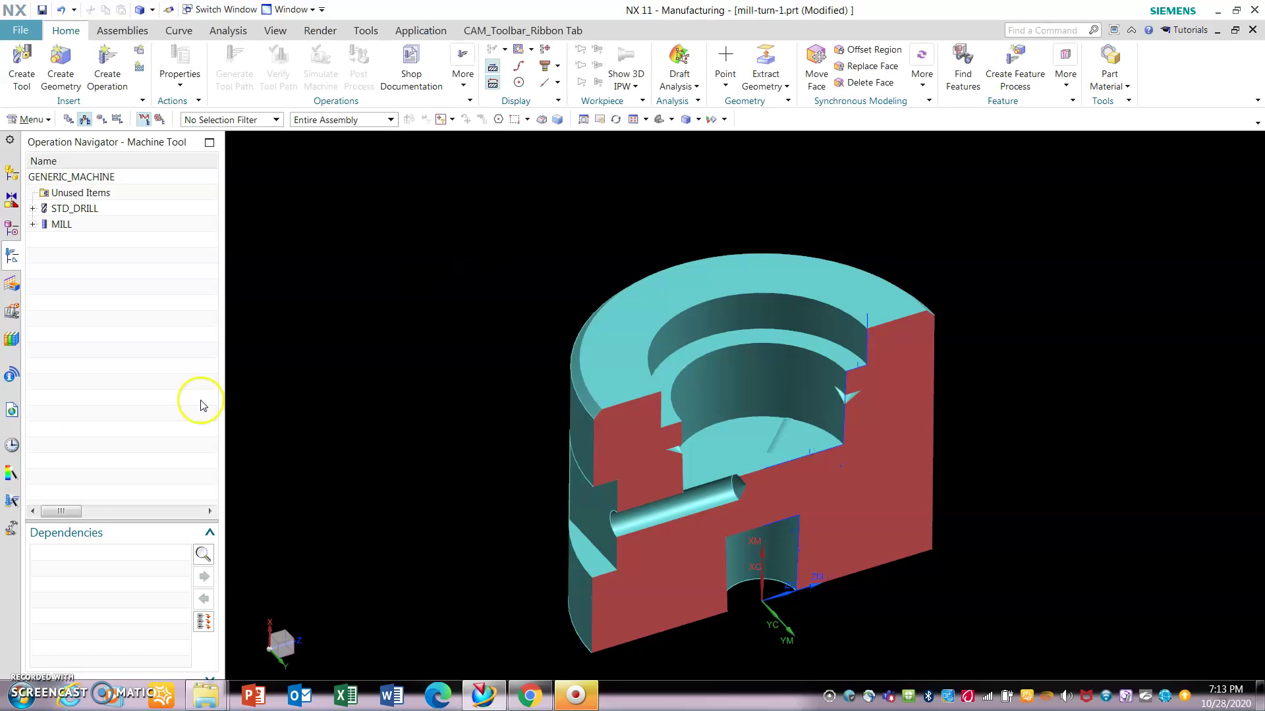
pyautogui.click(115, 400)
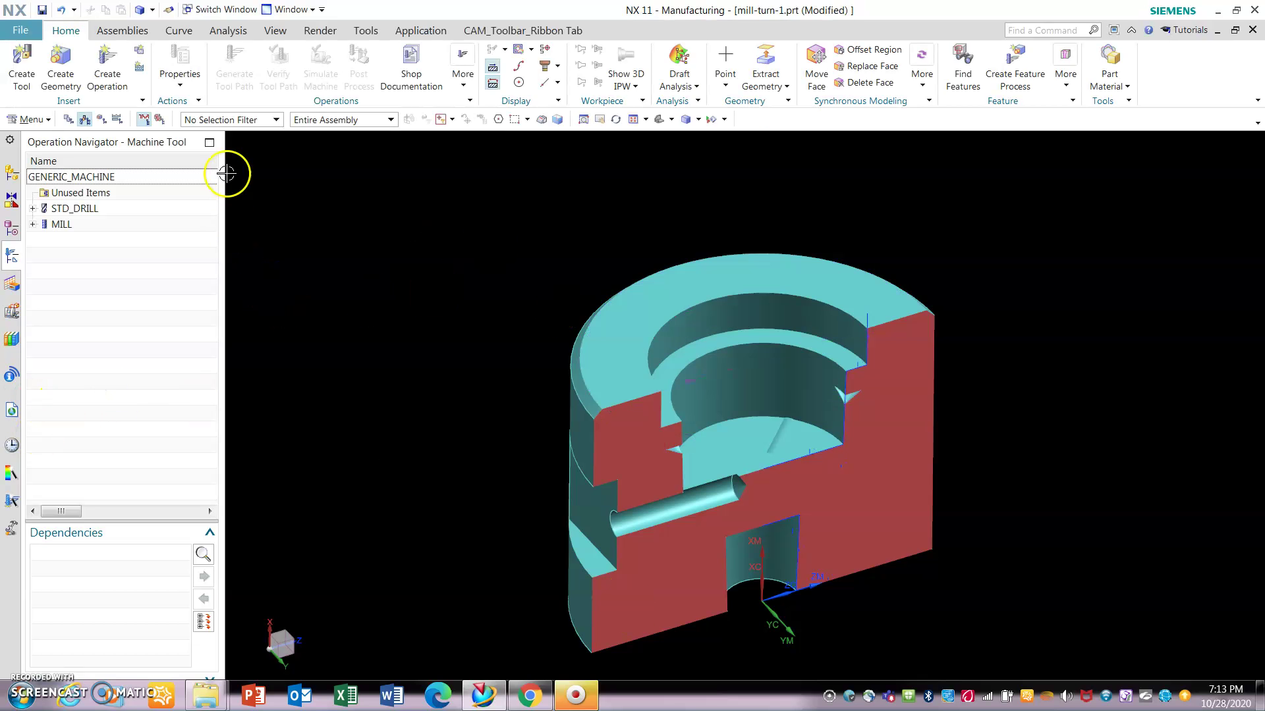
# Start a mill_planar tool of subtype THREAD_MILL under GENERIC_MACHINE and move its preview clear of the part, above its upper edge.
pyautogui.click(22, 66)
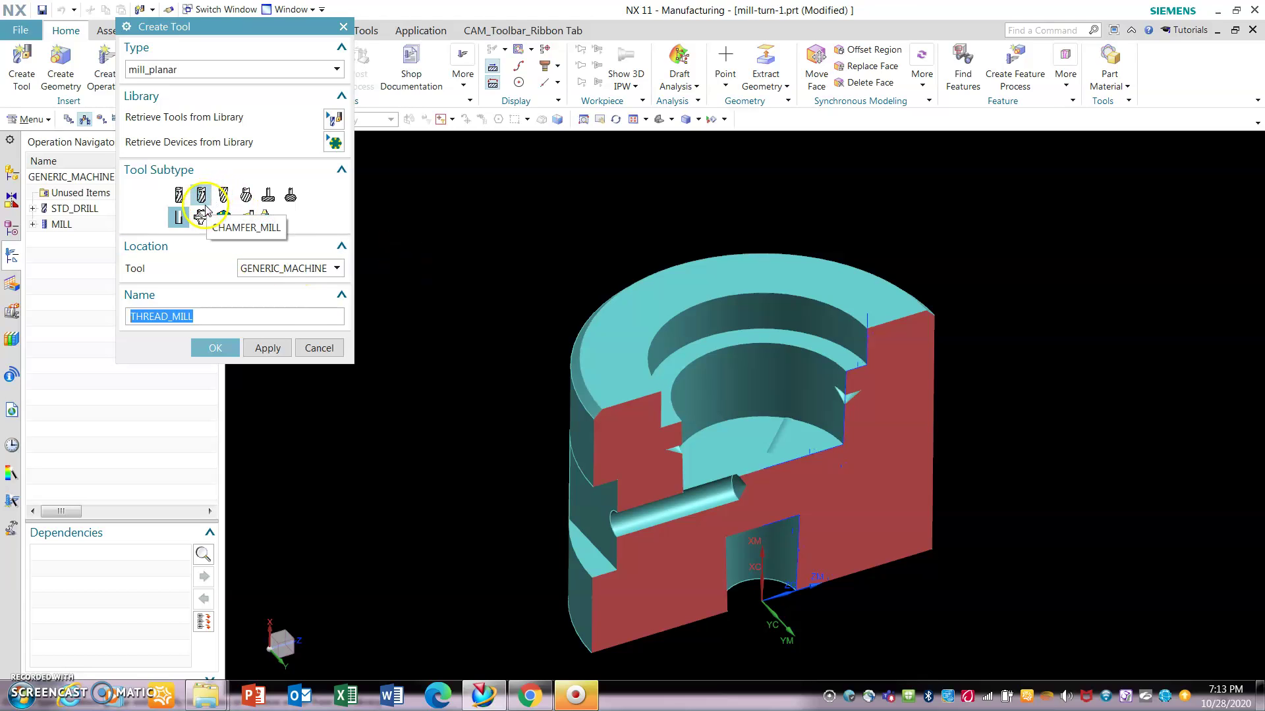
pyautogui.click(218, 347)
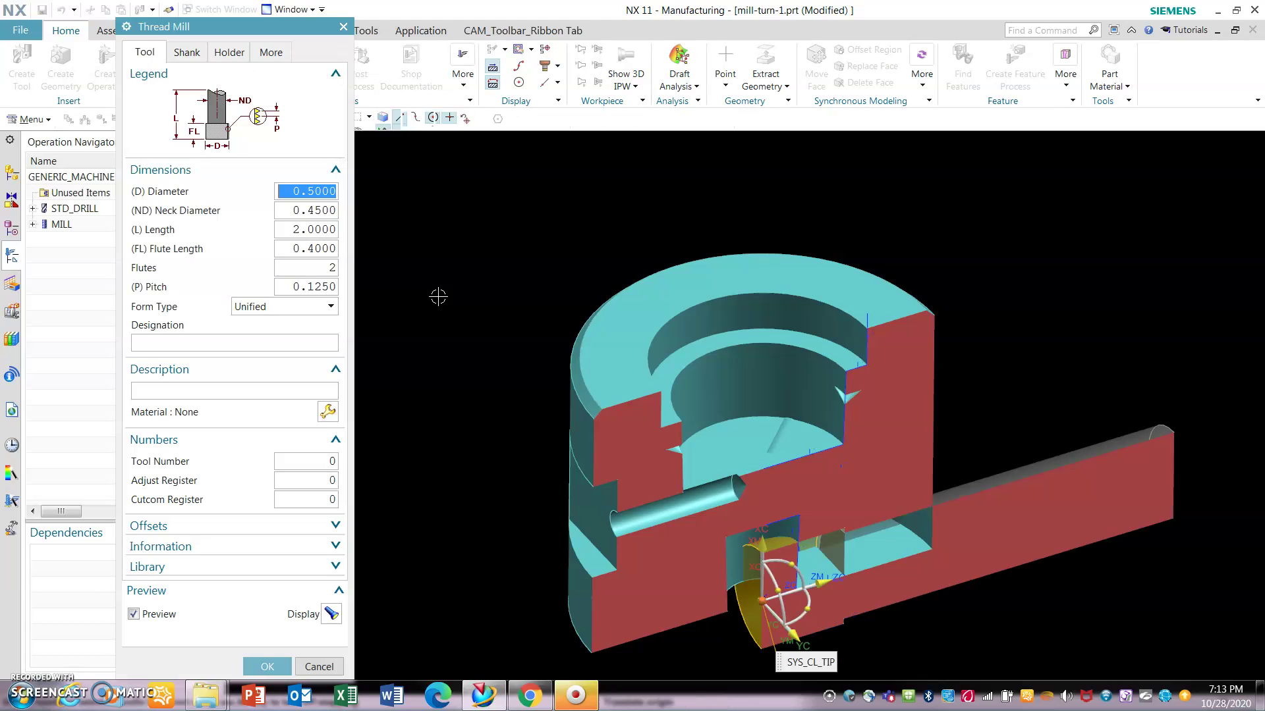
pyautogui.moveTo(826, 584); pyautogui.dragTo(887, 181)
pyautogui.scroll(4, 861, 239)
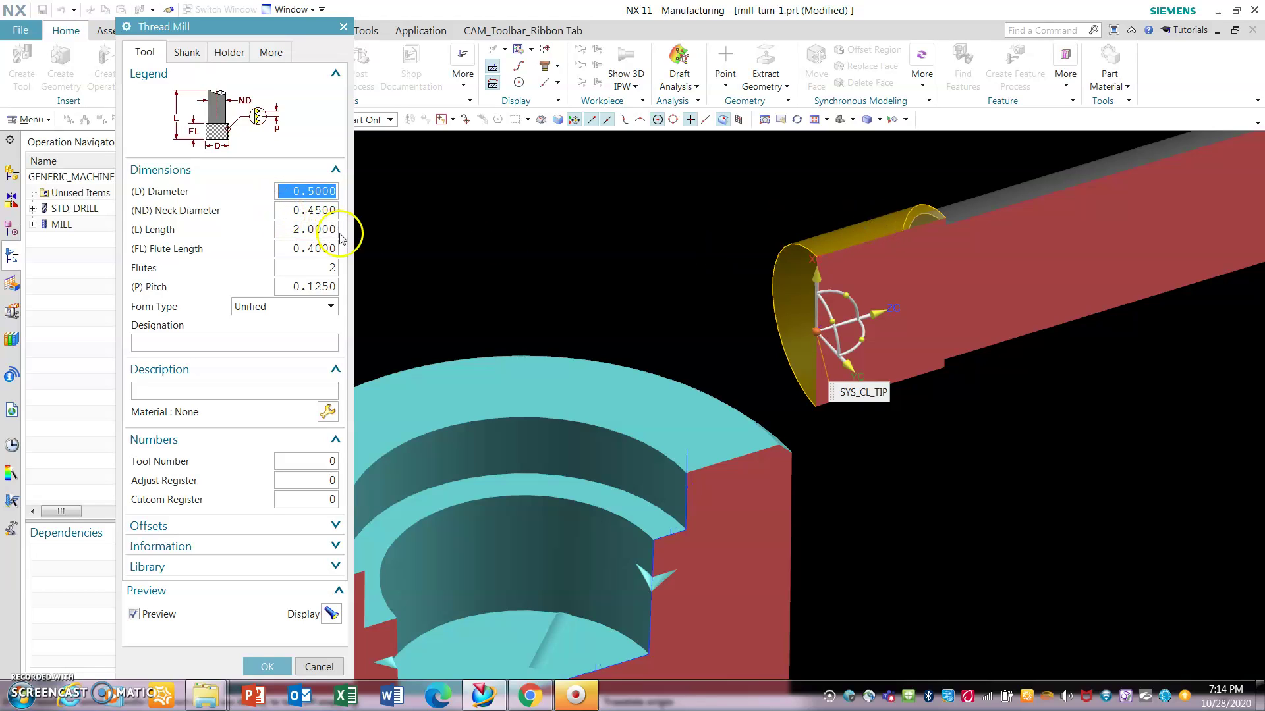
pyautogui.scroll(-1, 635, 258)
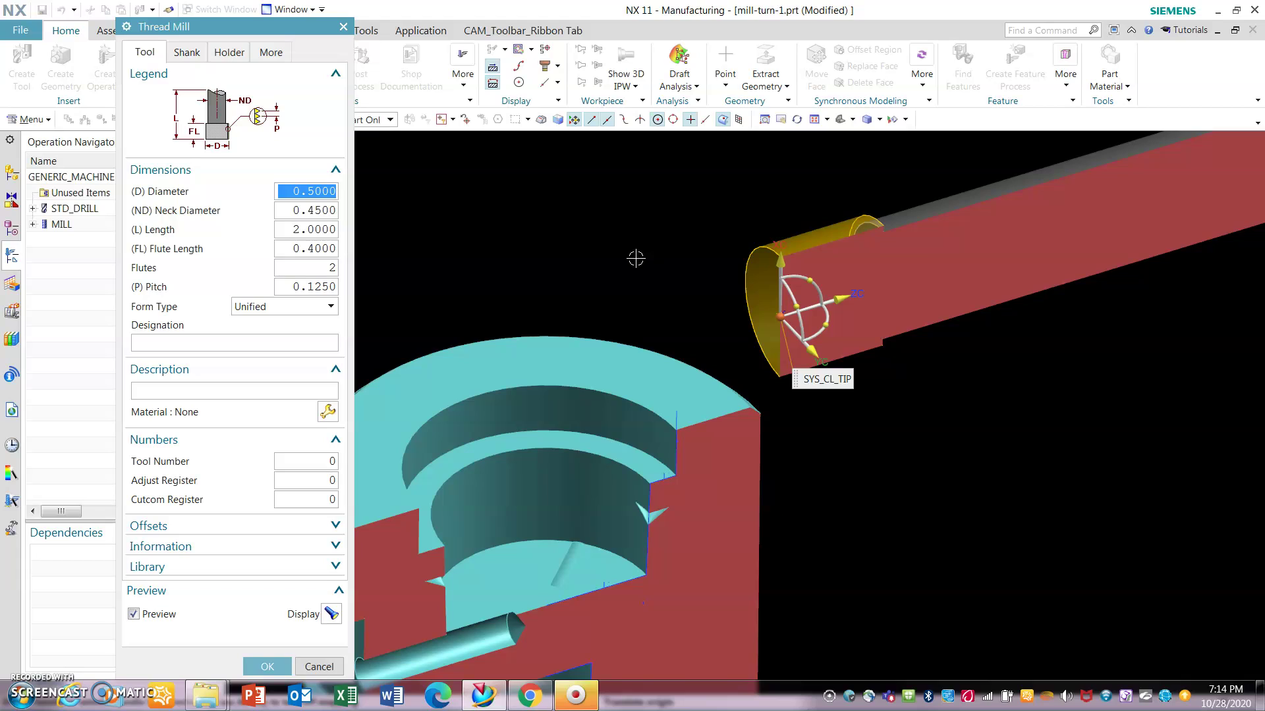
pyautogui.scroll(-1, 635, 258)
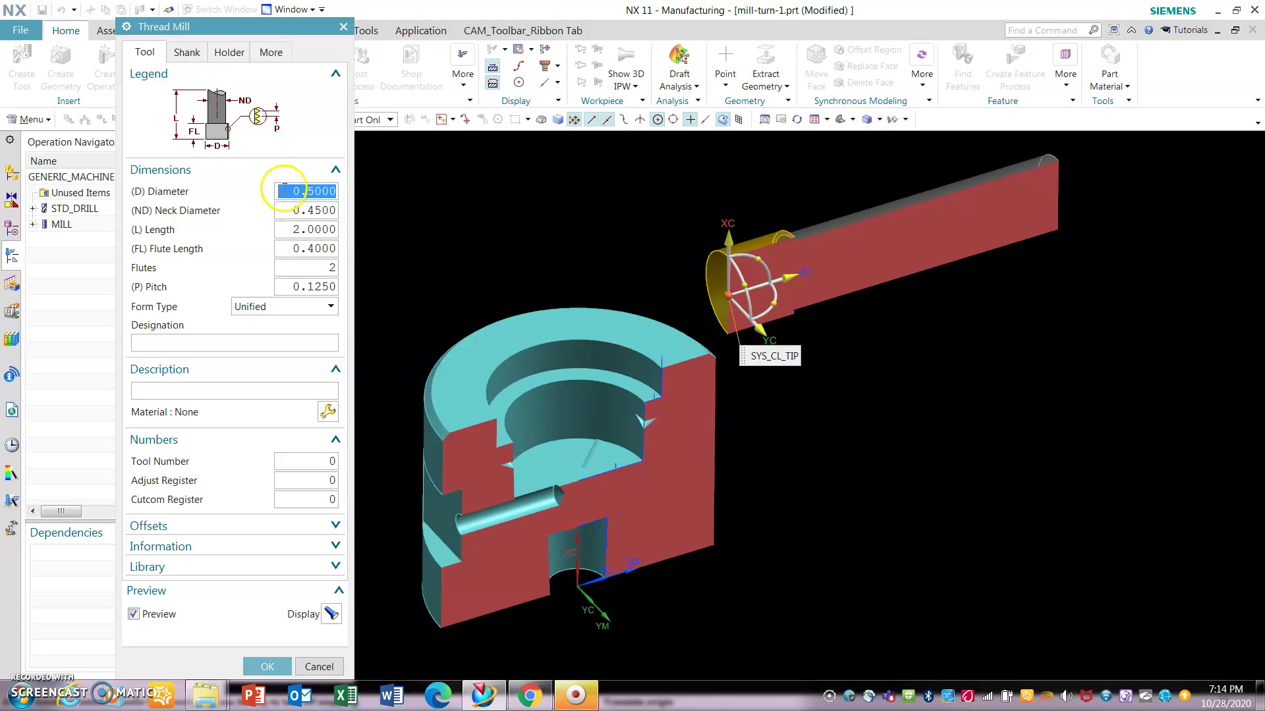
# Set the thread mill's diameter to 0.3000, neck diameter to 0.2150 and flute length to 0.8000.
pyautogui.moveTo(284, 191); pyautogui.dragTo(479, 212)
pyautogui.write('.300')
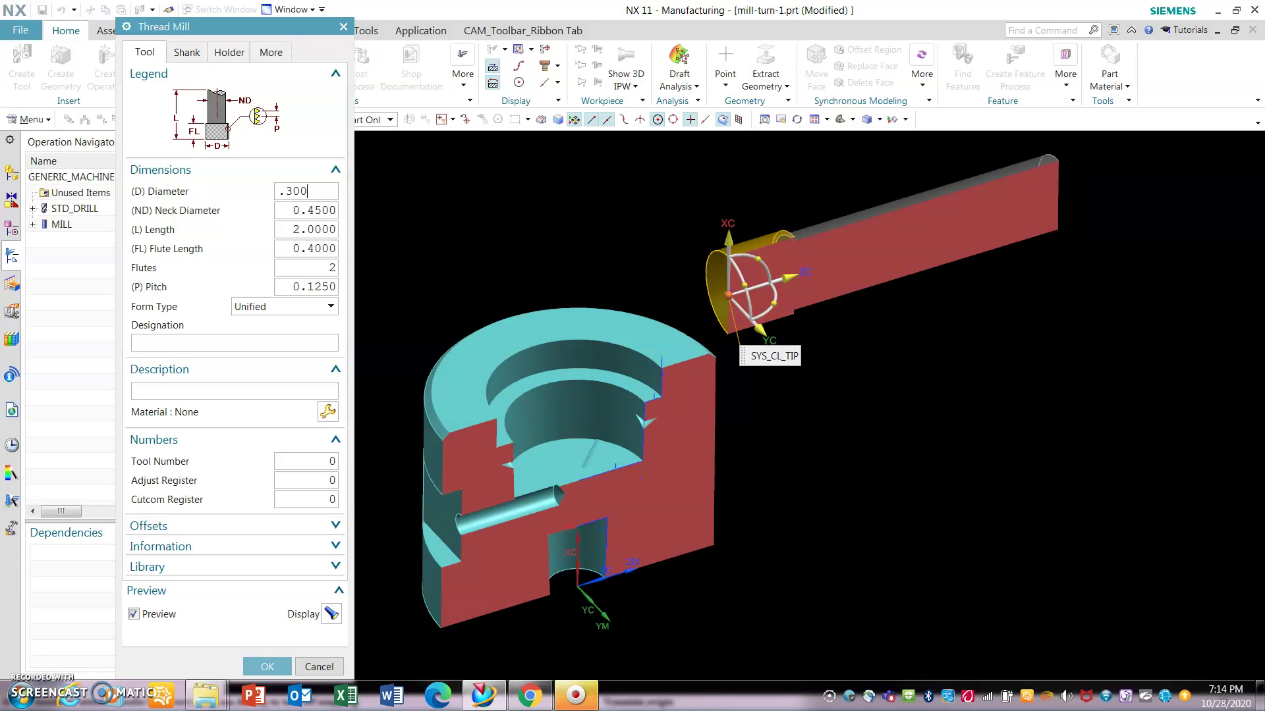
pyautogui.press('Tab')
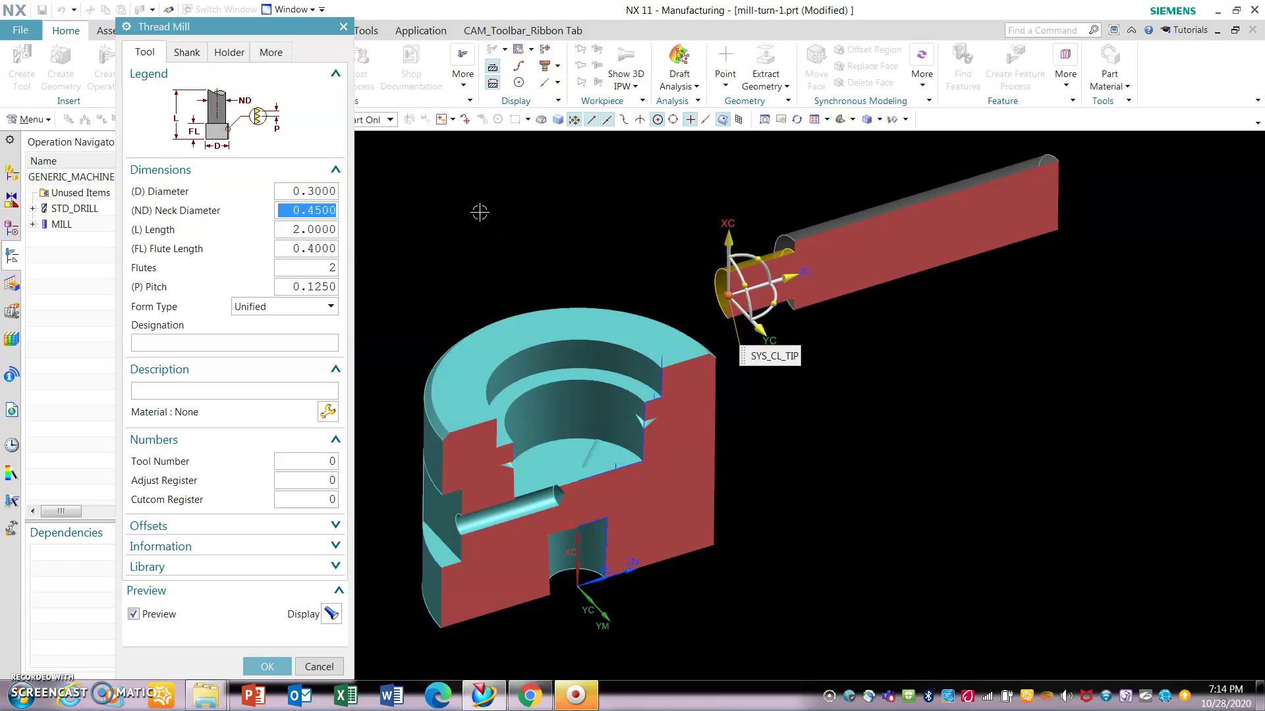
pyautogui.write('.215')
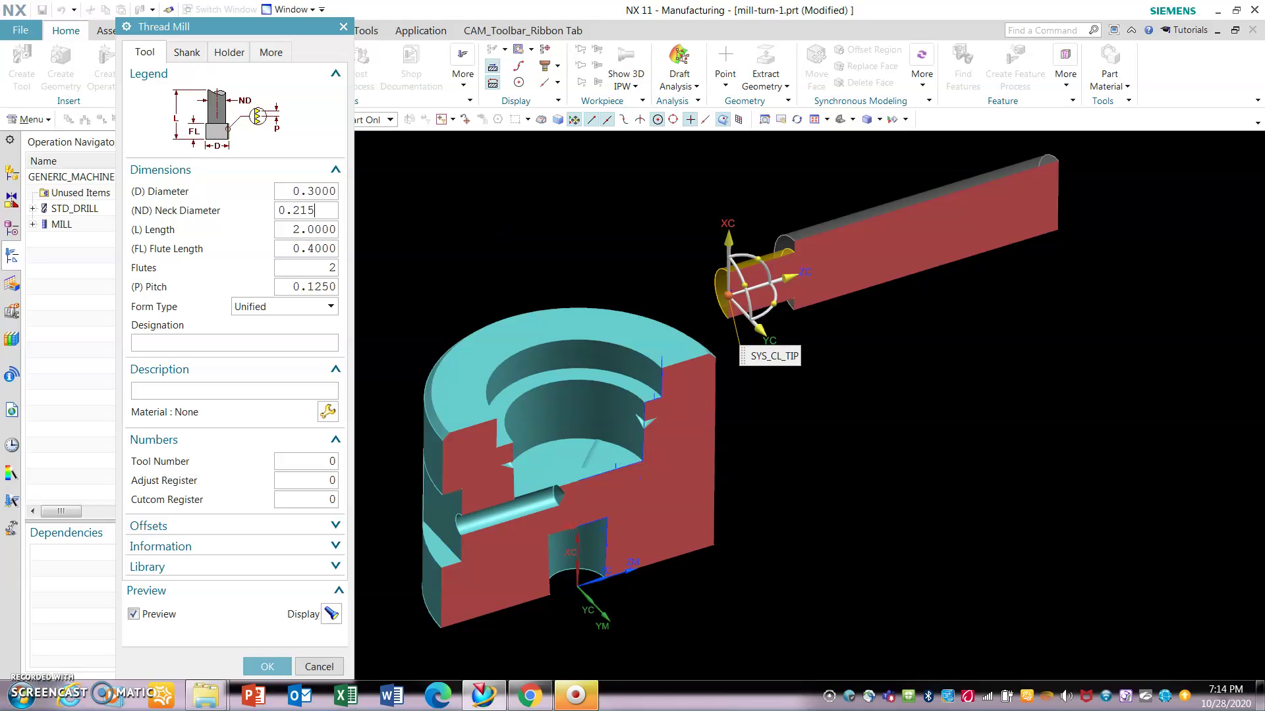
pyautogui.press('Tab')
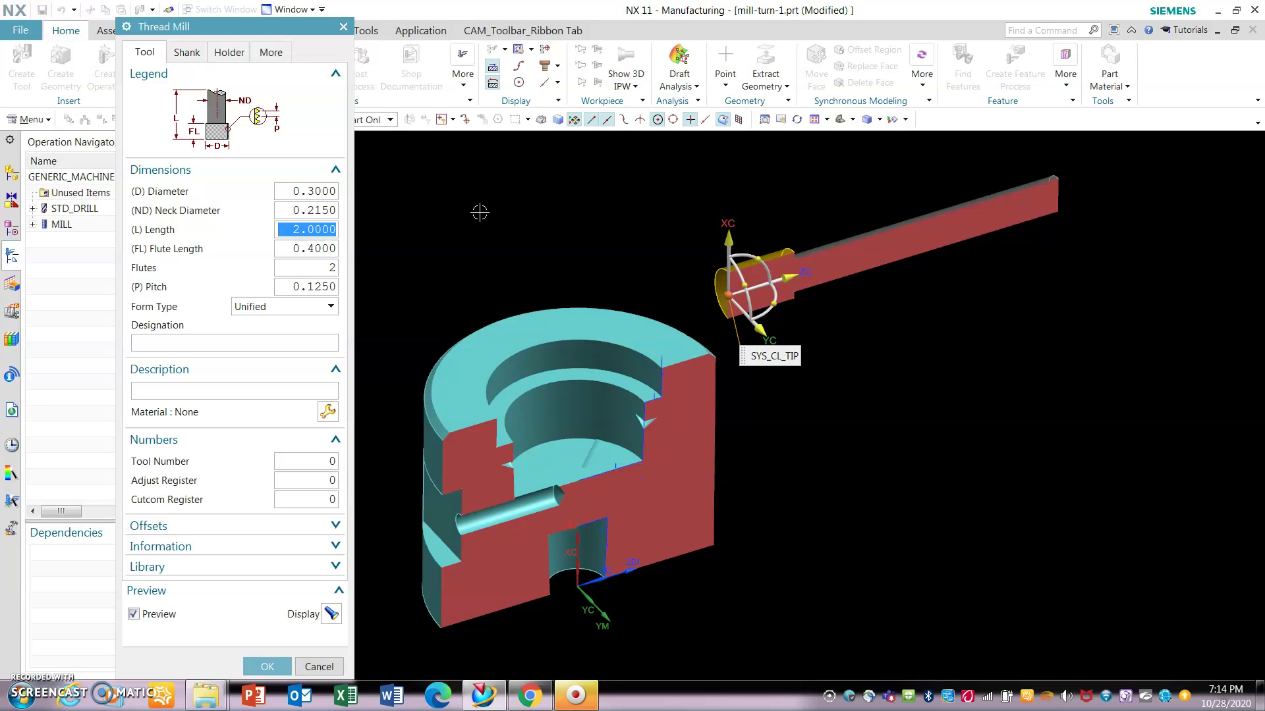
pyautogui.press('Tab')
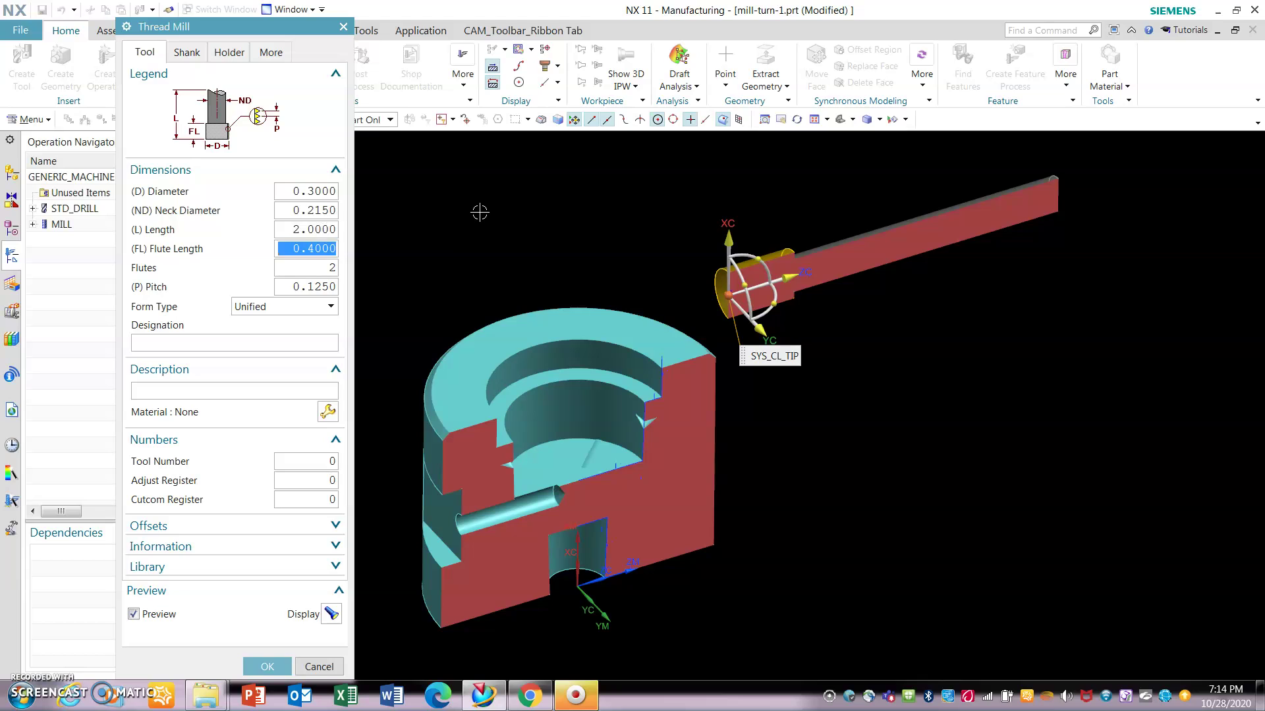
pyautogui.write('0.8')
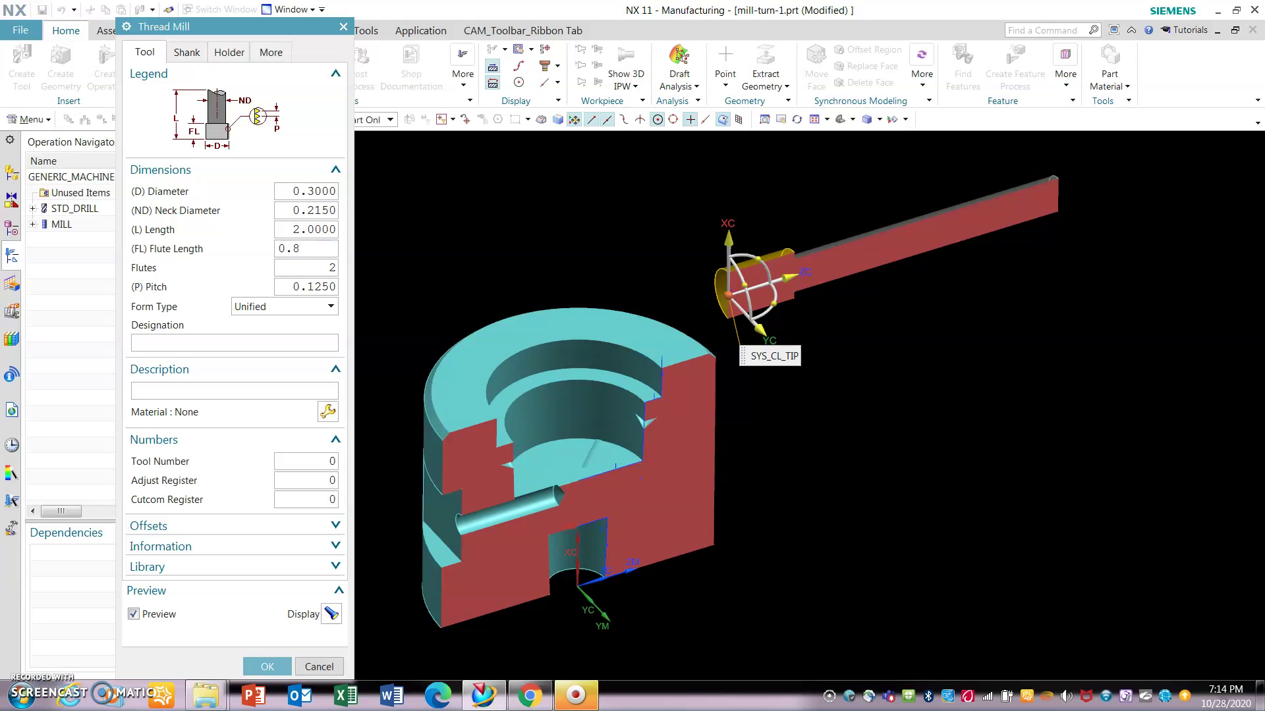
pyautogui.press('Tab')
pyautogui.press('Tab')
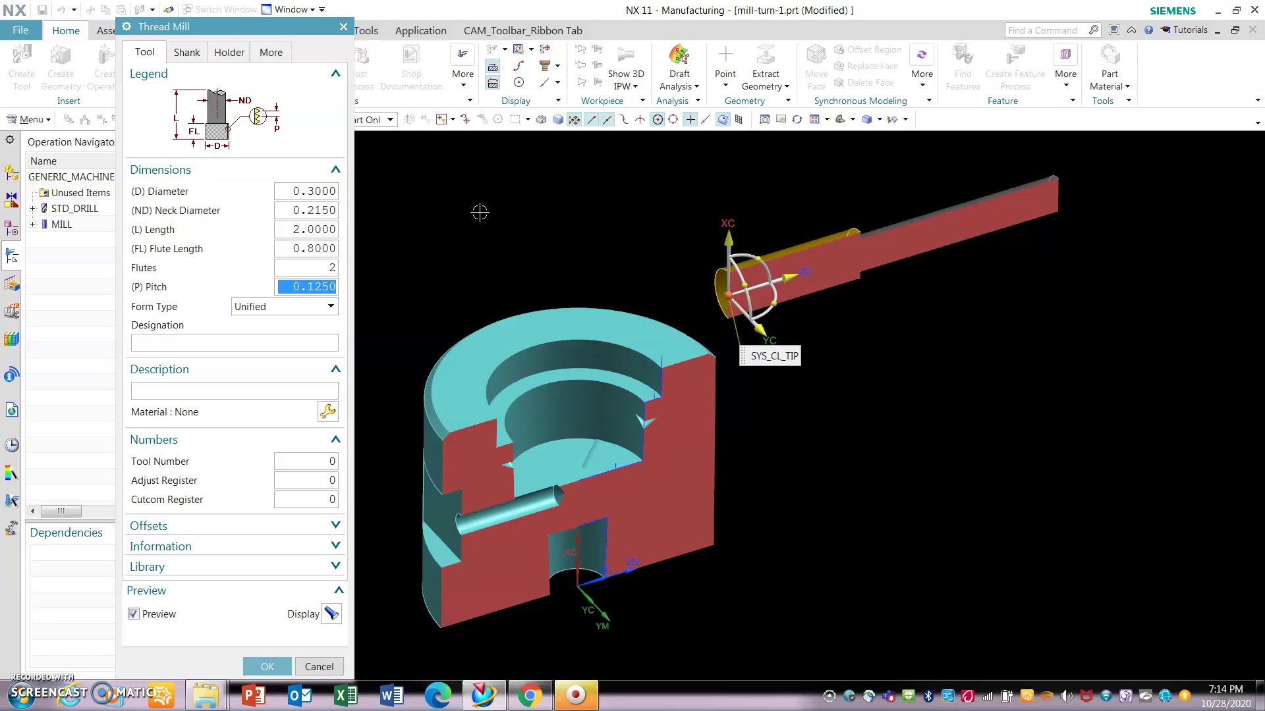
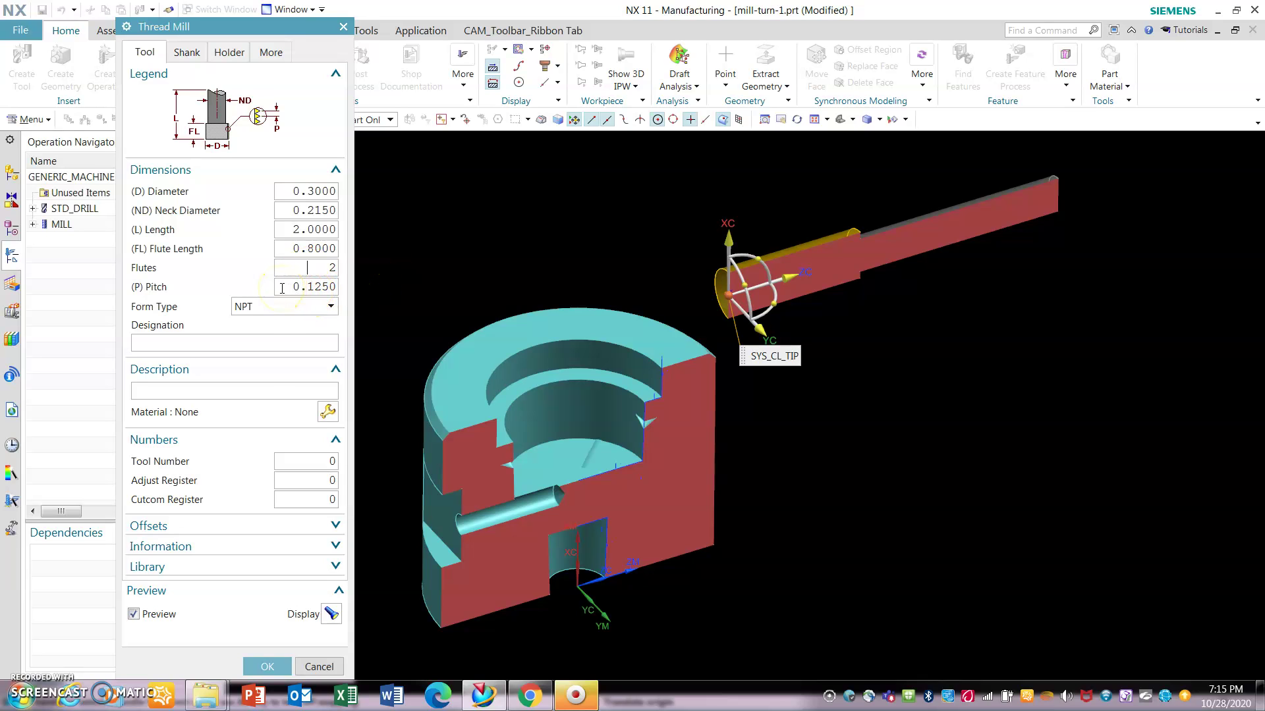
# Calculate the thread pitch as 1/27 in the Windows Calculator and return to the thread mill definition.
pyautogui.click(20, 700)
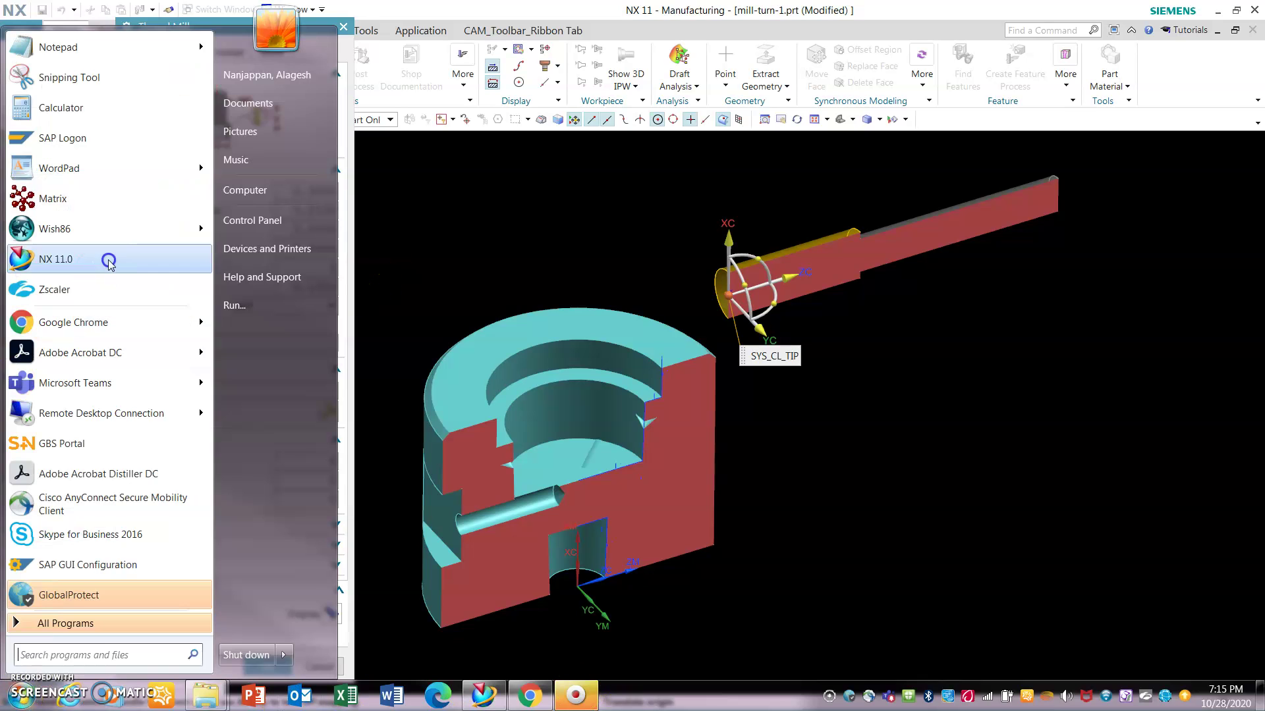
pyautogui.click(99, 112)
pyautogui.click(442, 378)
pyautogui.click(539, 323)
pyautogui.click(477, 375)
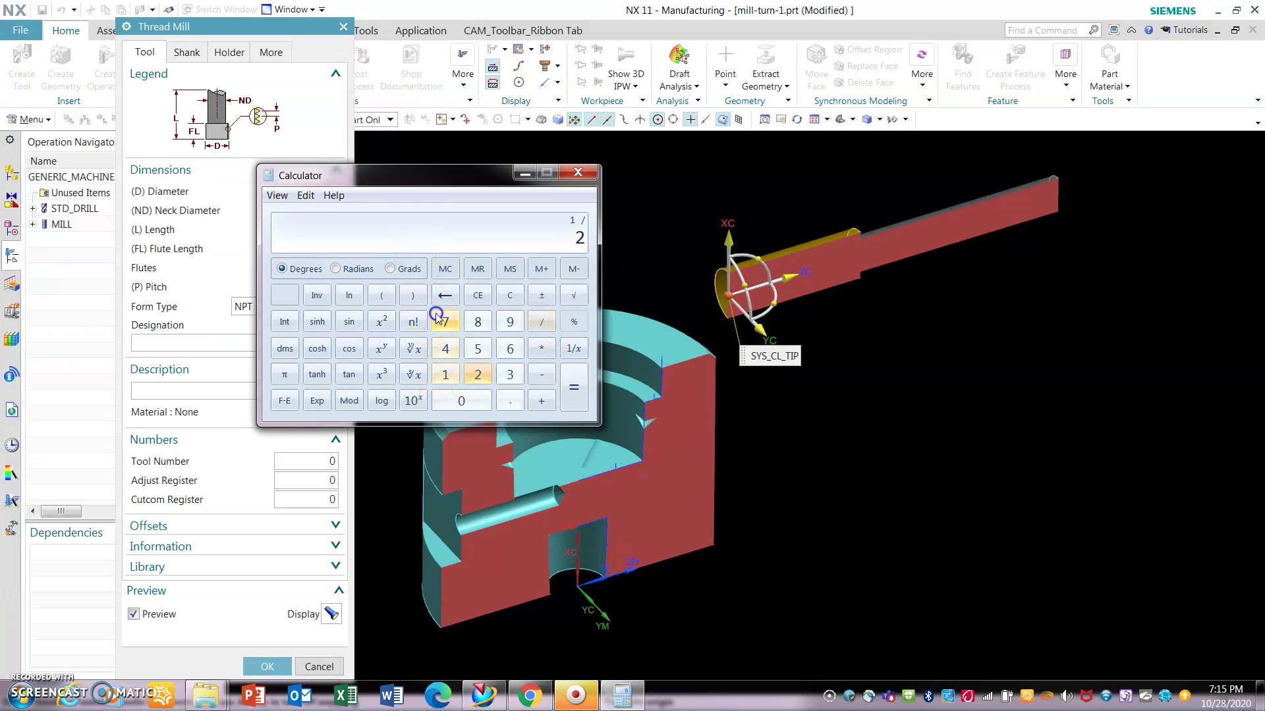
pyautogui.click(445, 322)
pyautogui.click(575, 394)
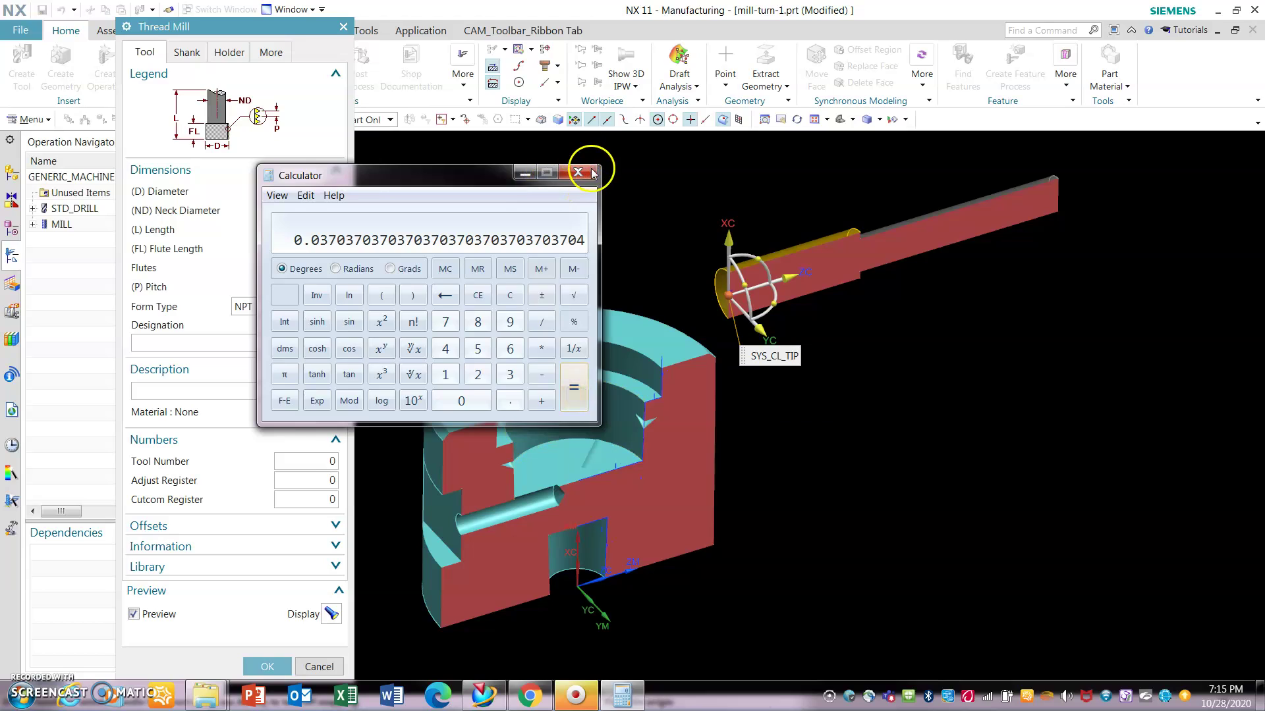
pyautogui.click(577, 173)
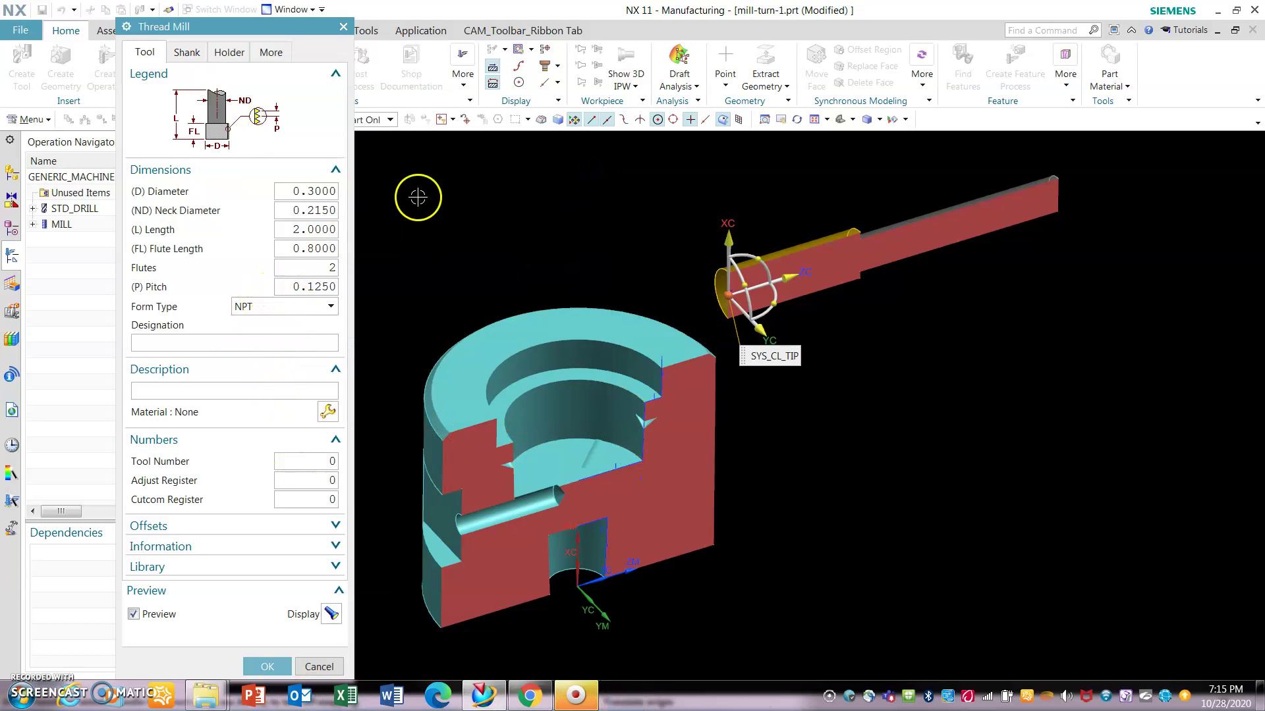
# Set the thread mill's pitch to 0.0710 with the NPT form type and create the tool.
pyautogui.doubleClick(282, 283)
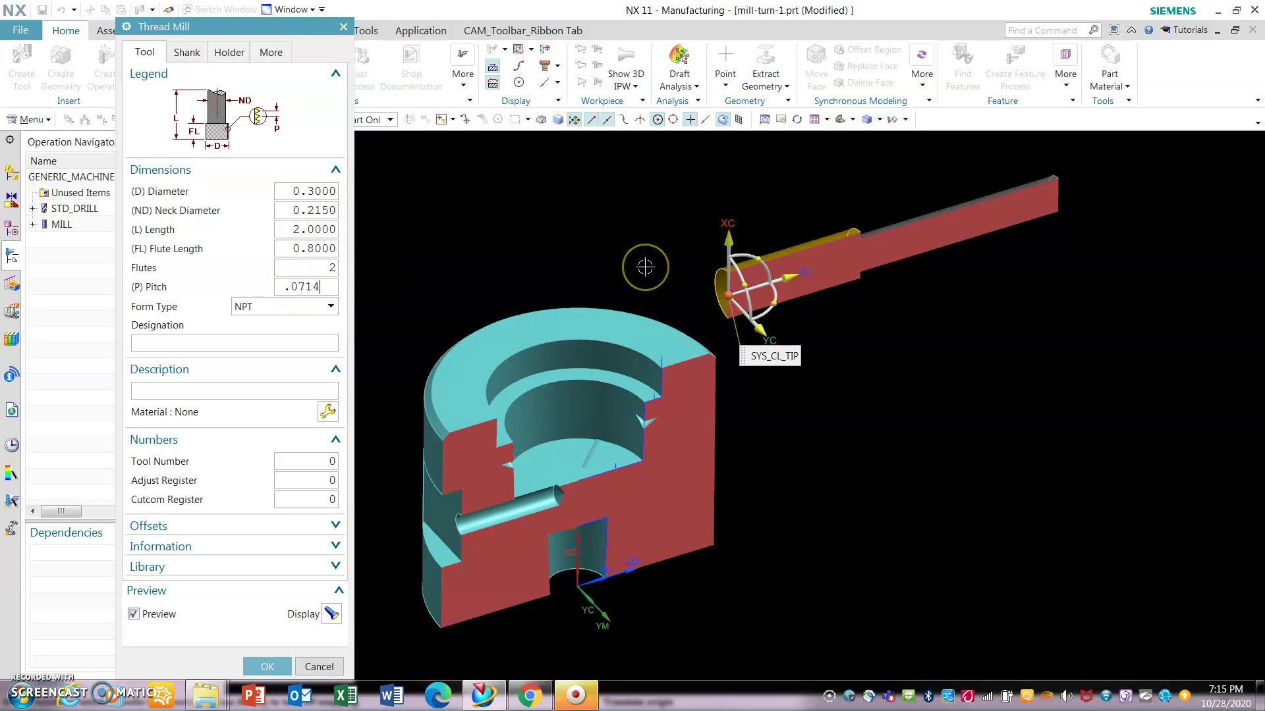
pyautogui.press('Tab')
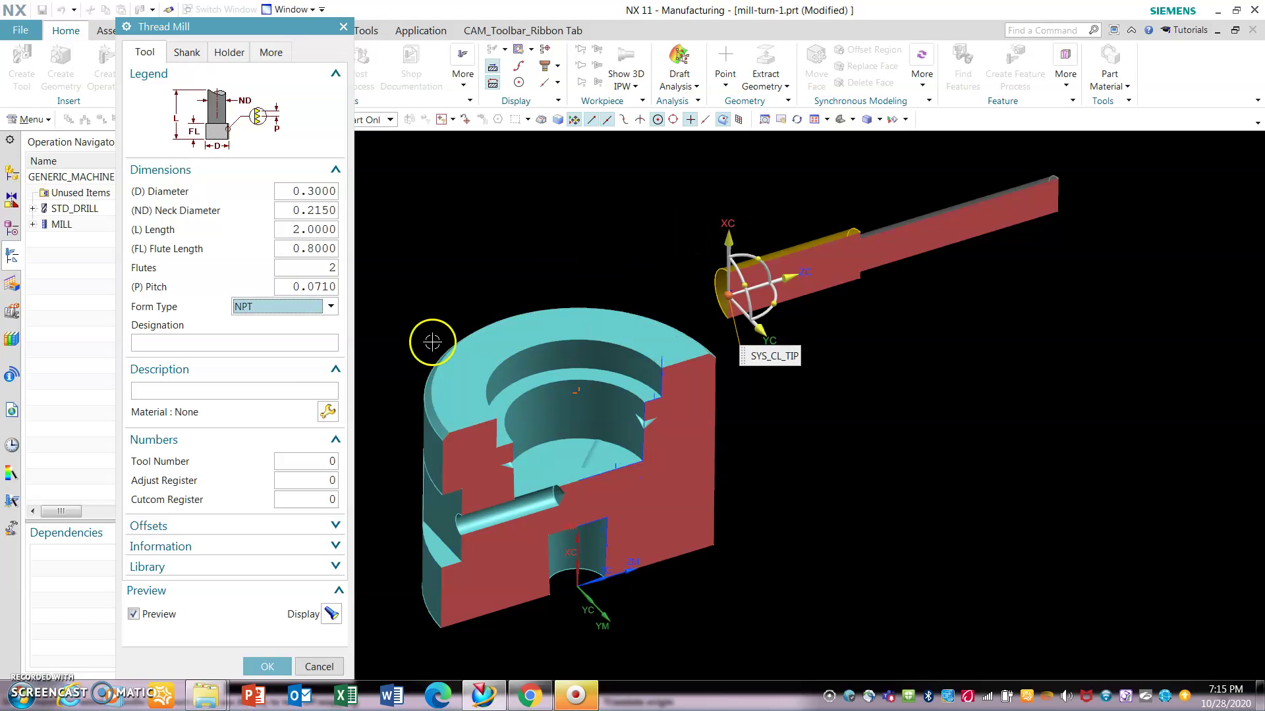
pyautogui.click(332, 307)
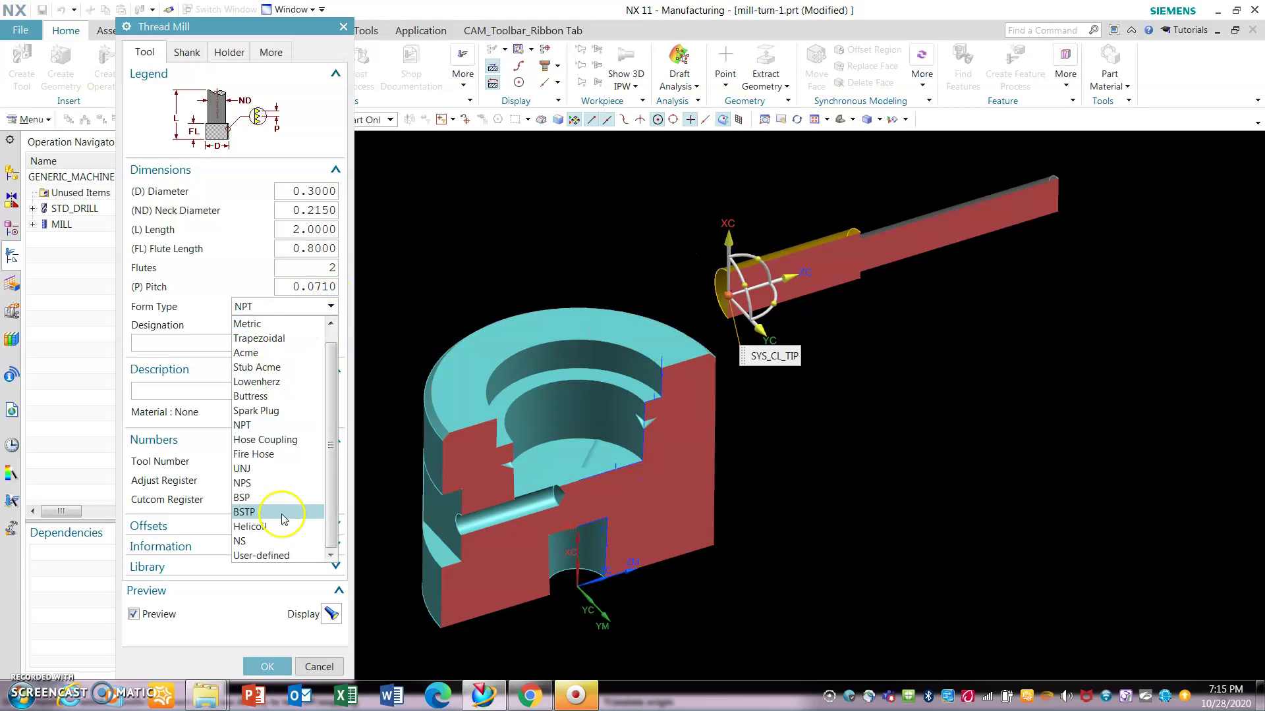
pyautogui.click(285, 426)
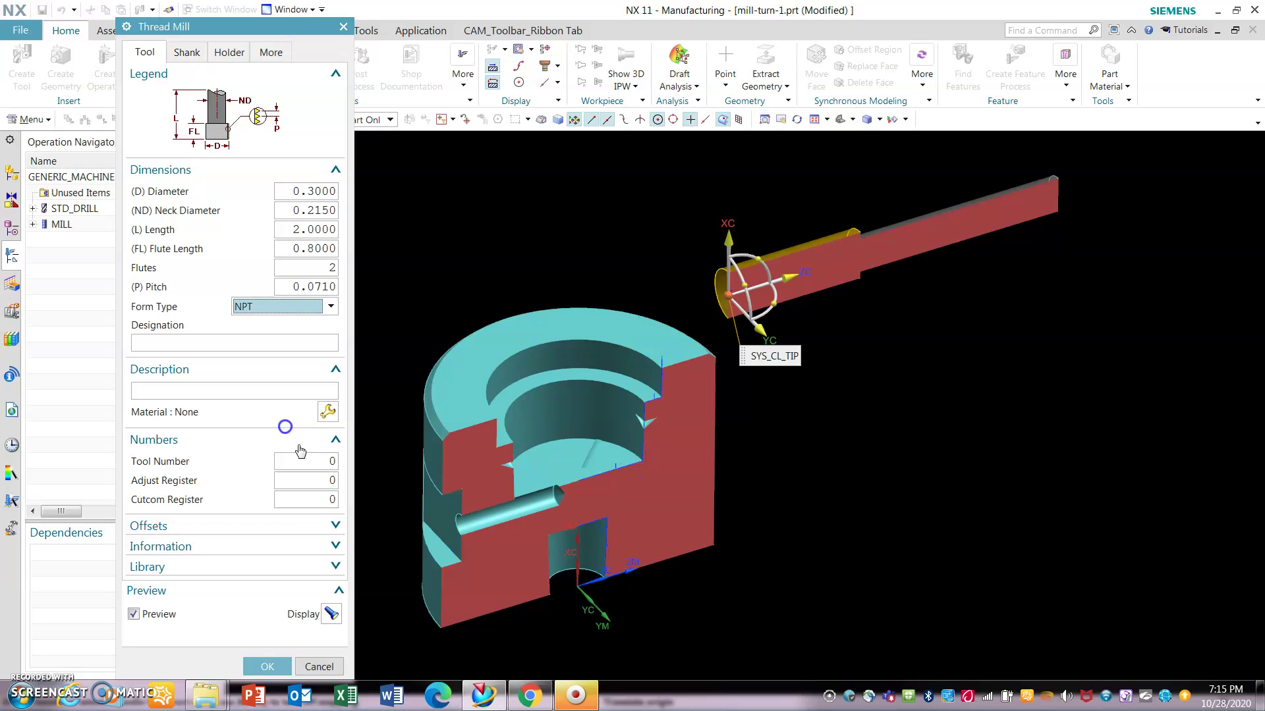
pyautogui.click(266, 666)
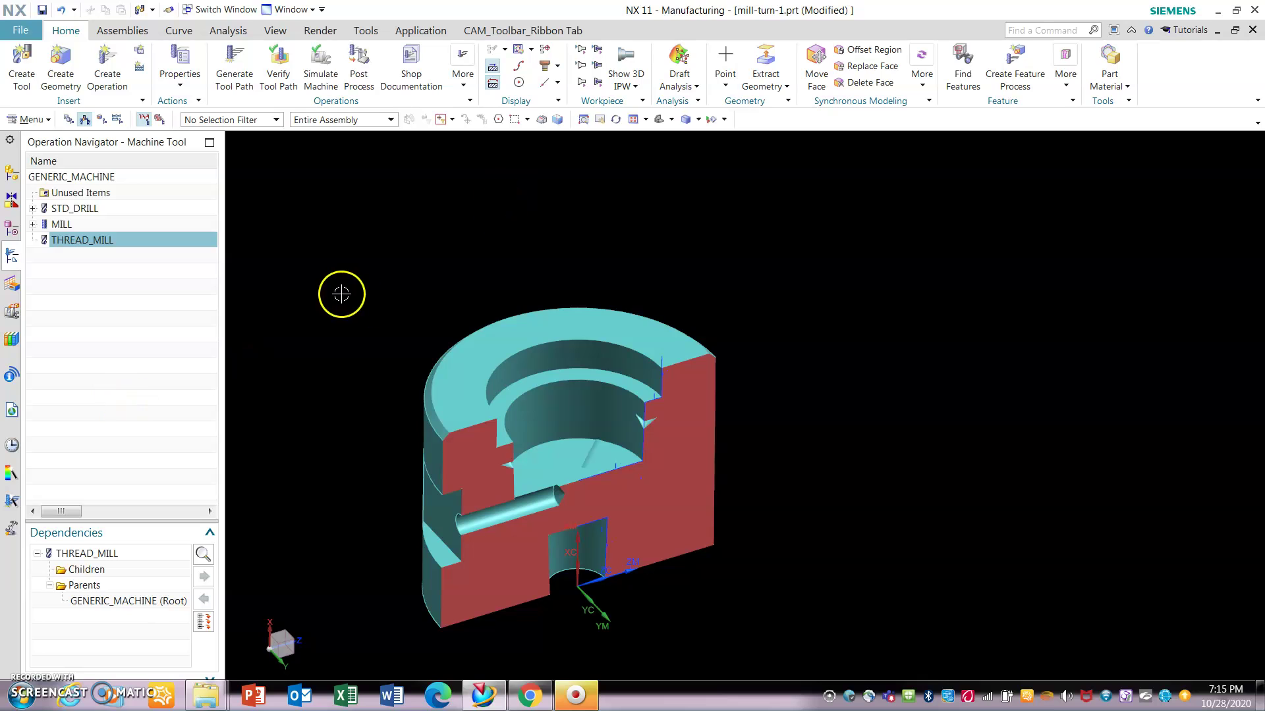
# Edit the STD_DRILL tool and set its diameter to 0.3750.
pyautogui.doubleClick(97, 209)
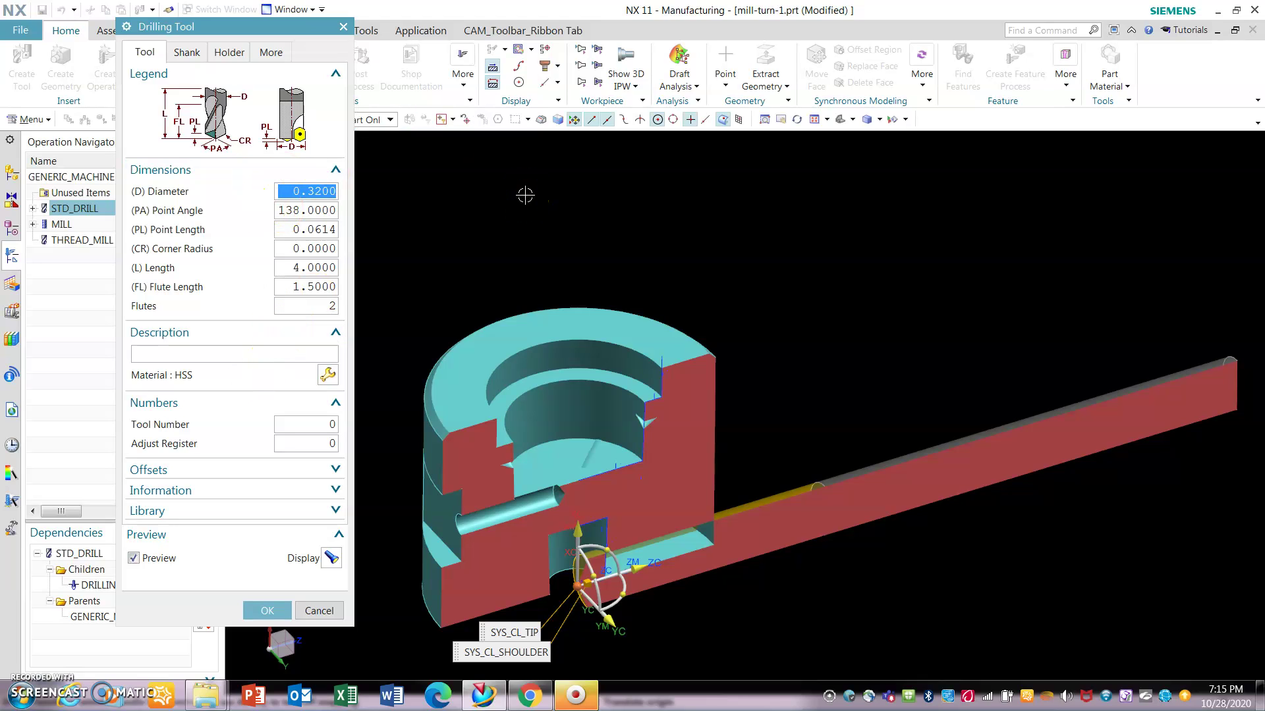
pyautogui.write('0.')
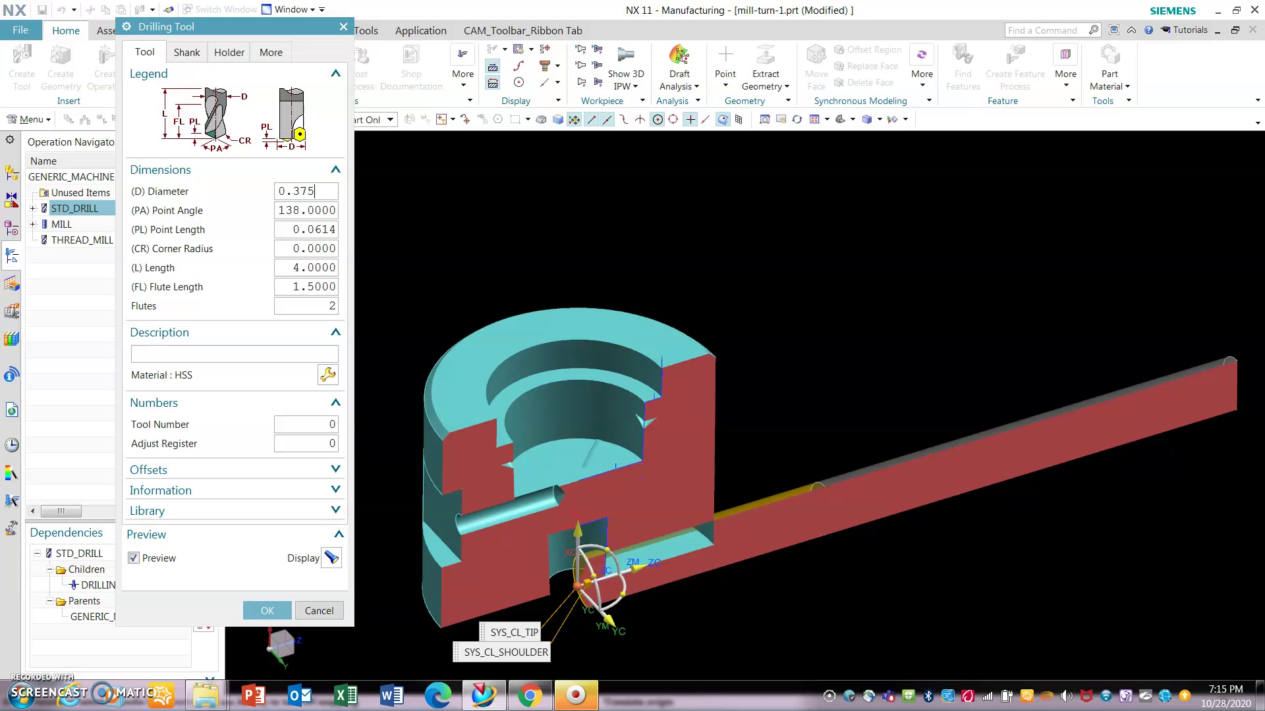
pyautogui.press('Tab')
pyautogui.press('Tab')
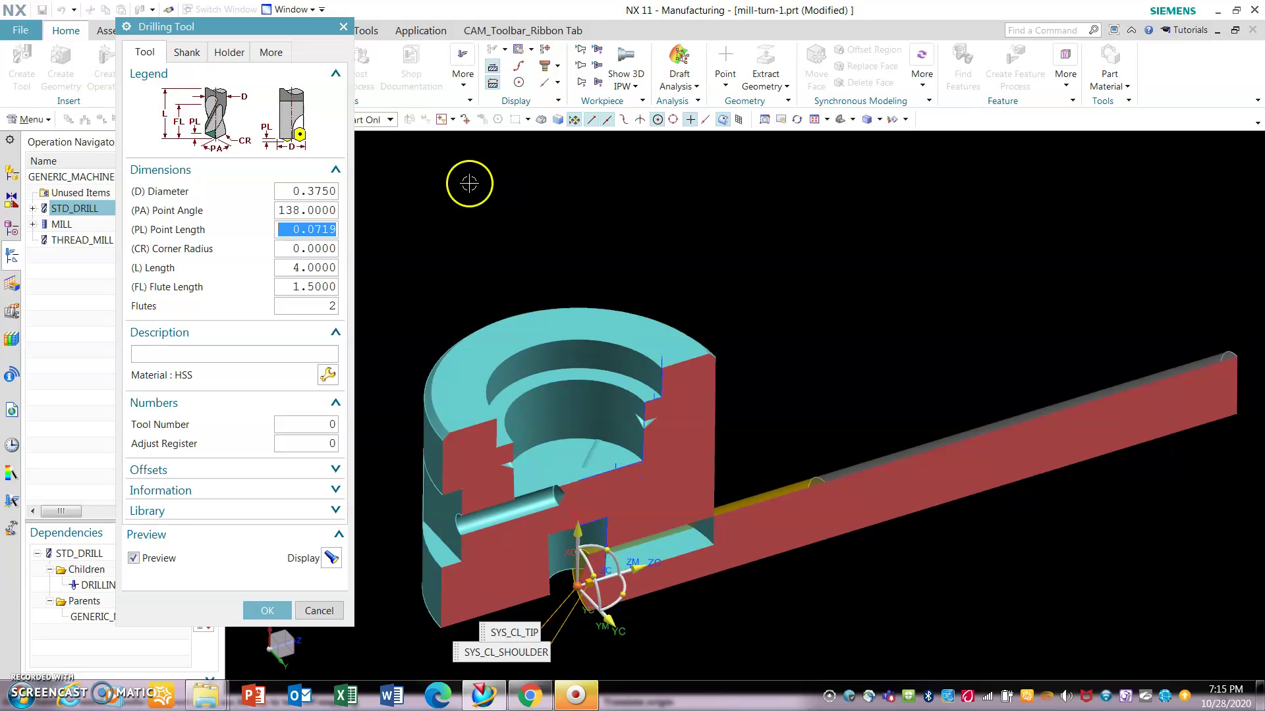
pyautogui.click(267, 611)
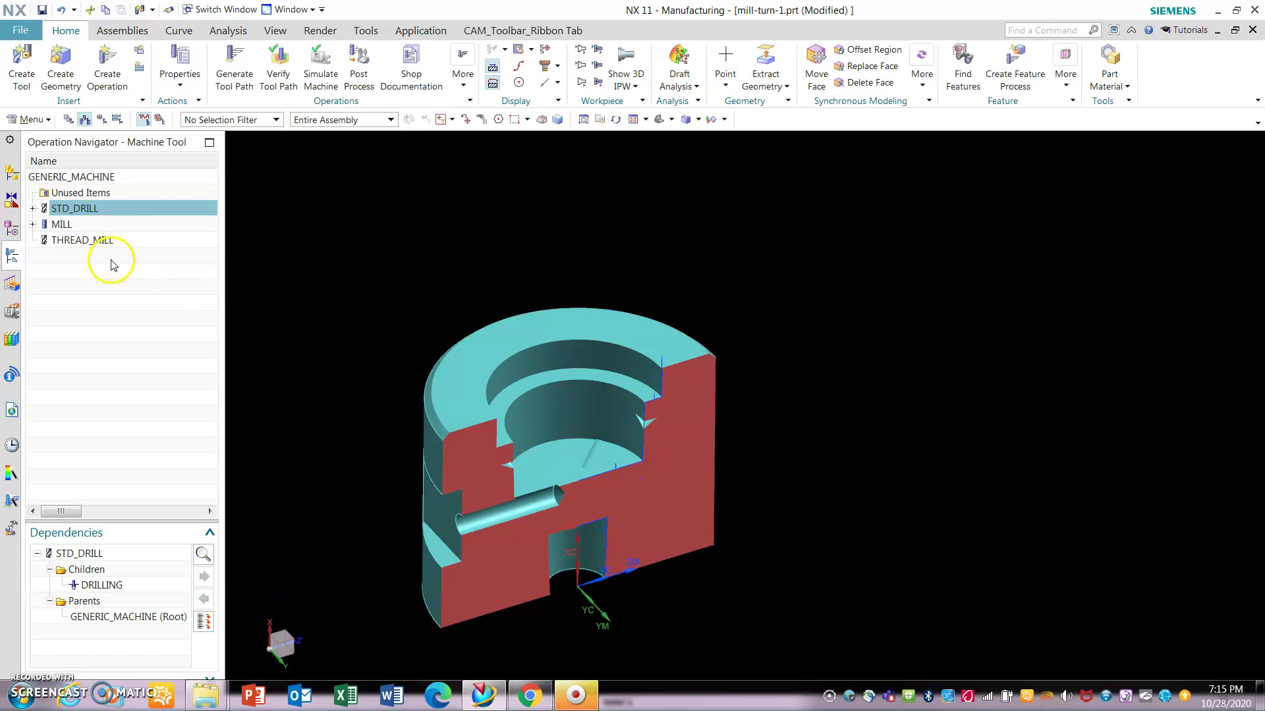
# Edit the MILL tool, setting its diameter to 0.3125 and its lower radius to 0.0500.
pyautogui.click(125, 223)
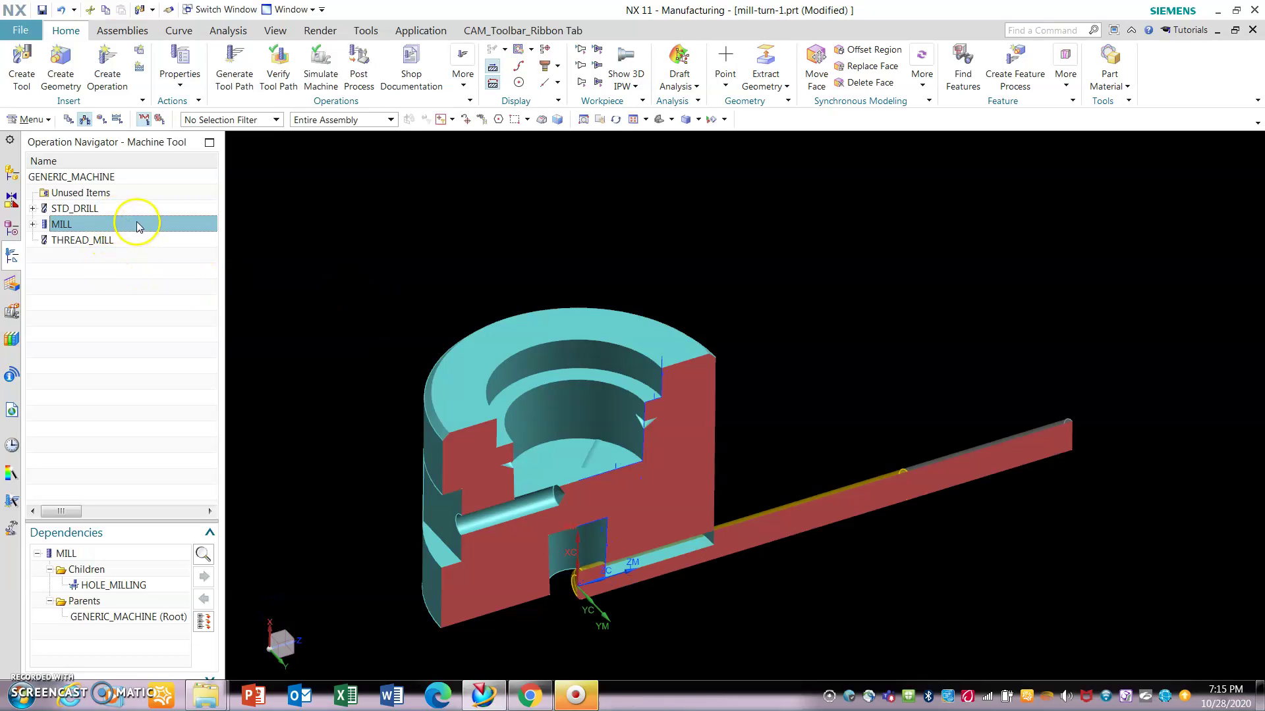
pyautogui.doubleClick(139, 224)
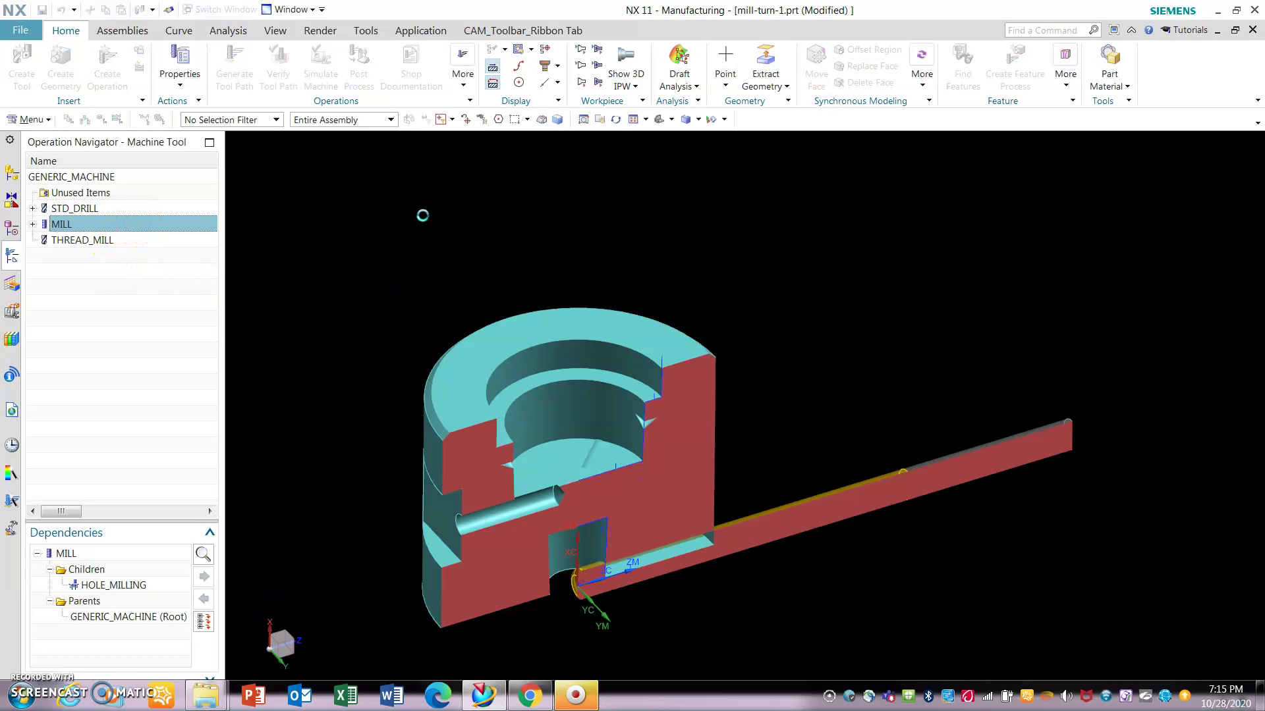
pyautogui.click(700, 186)
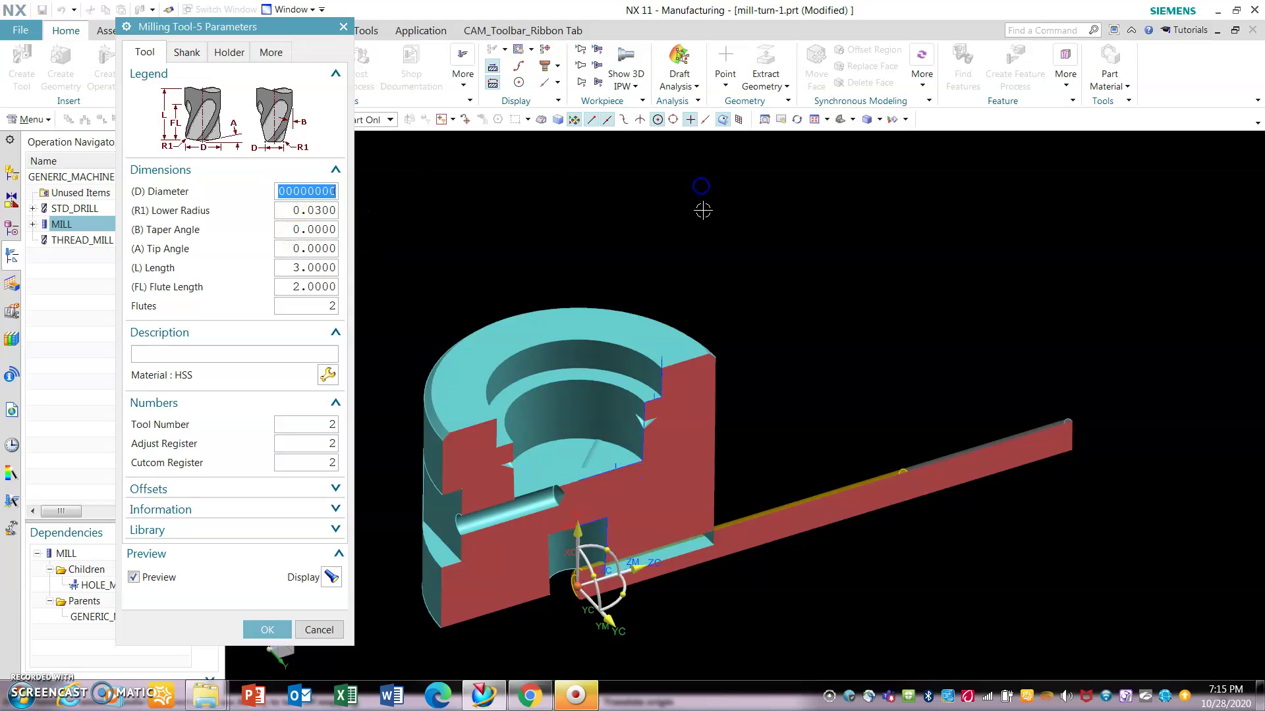
pyautogui.write('3')
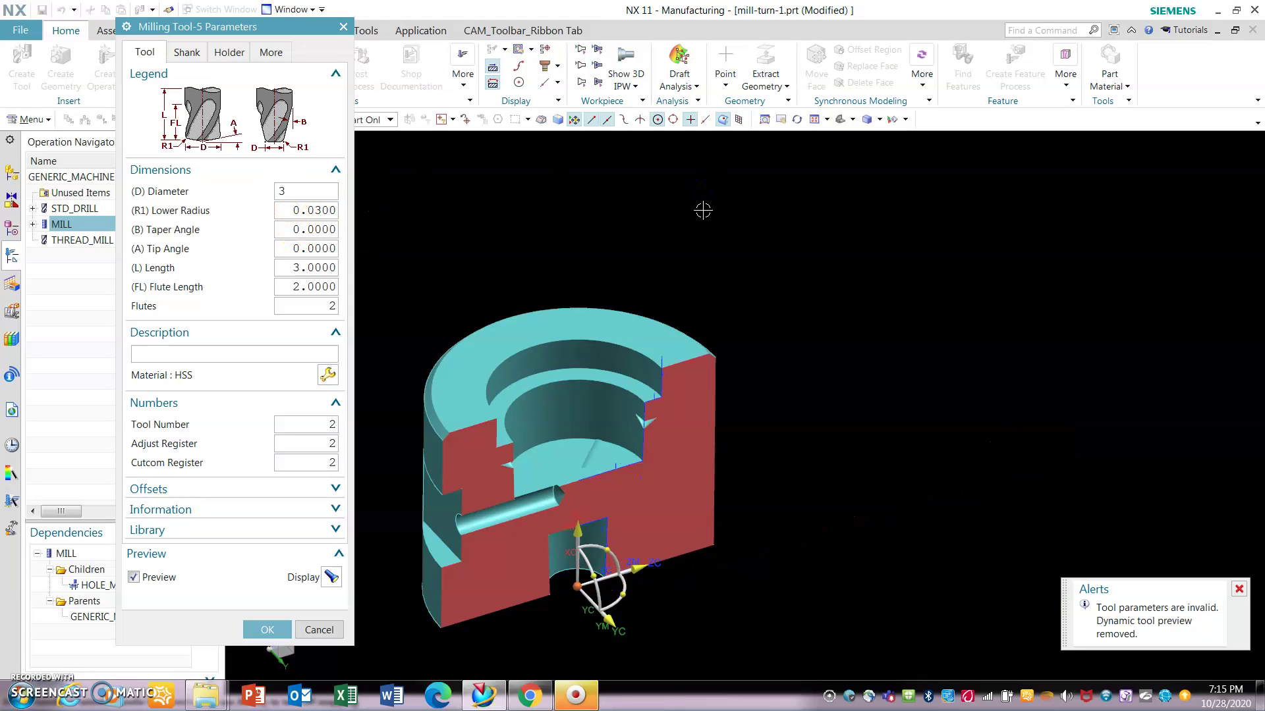
pyautogui.write('125')
pyautogui.press('Tab')
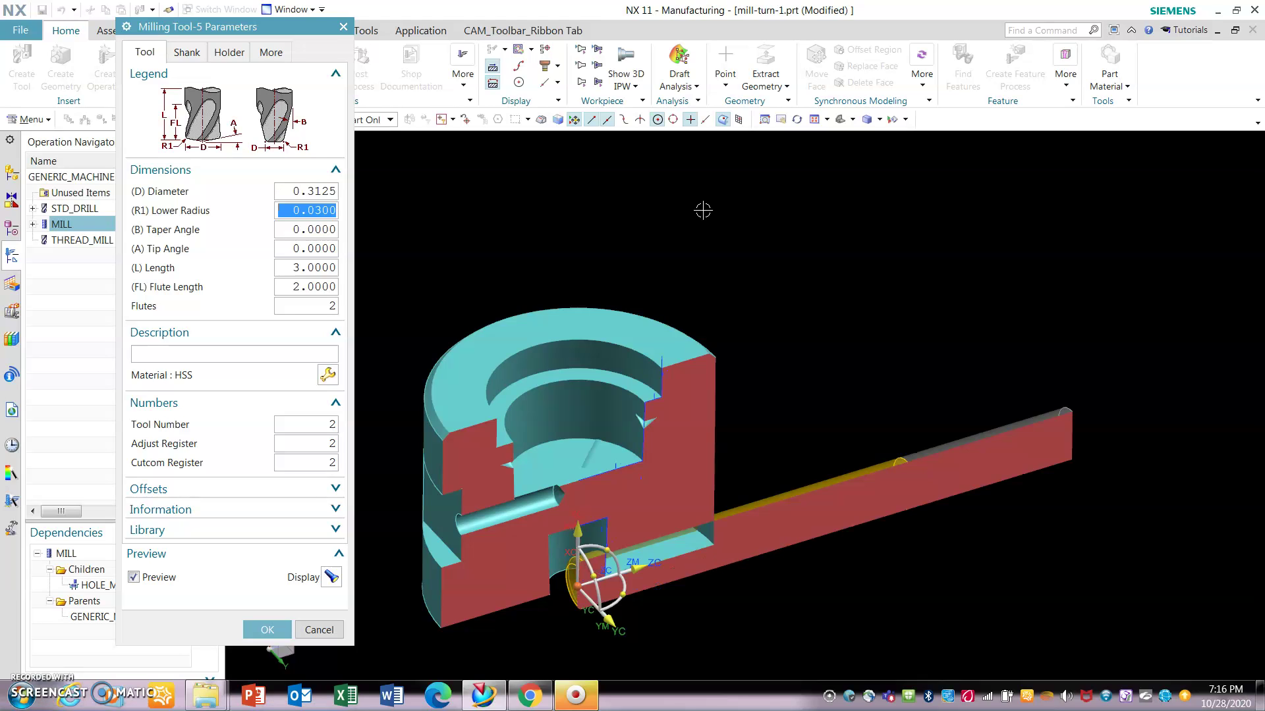
pyautogui.write('.00')
pyautogui.press('Tab')
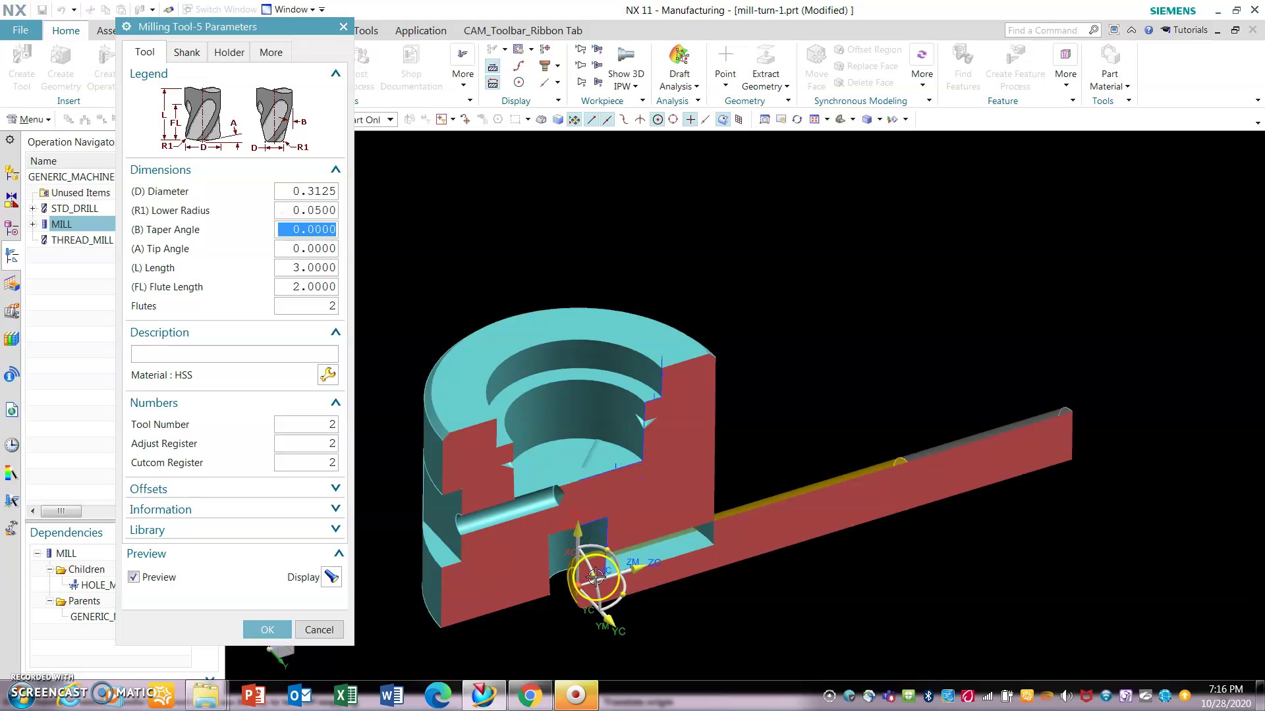
pyautogui.click(266, 630)
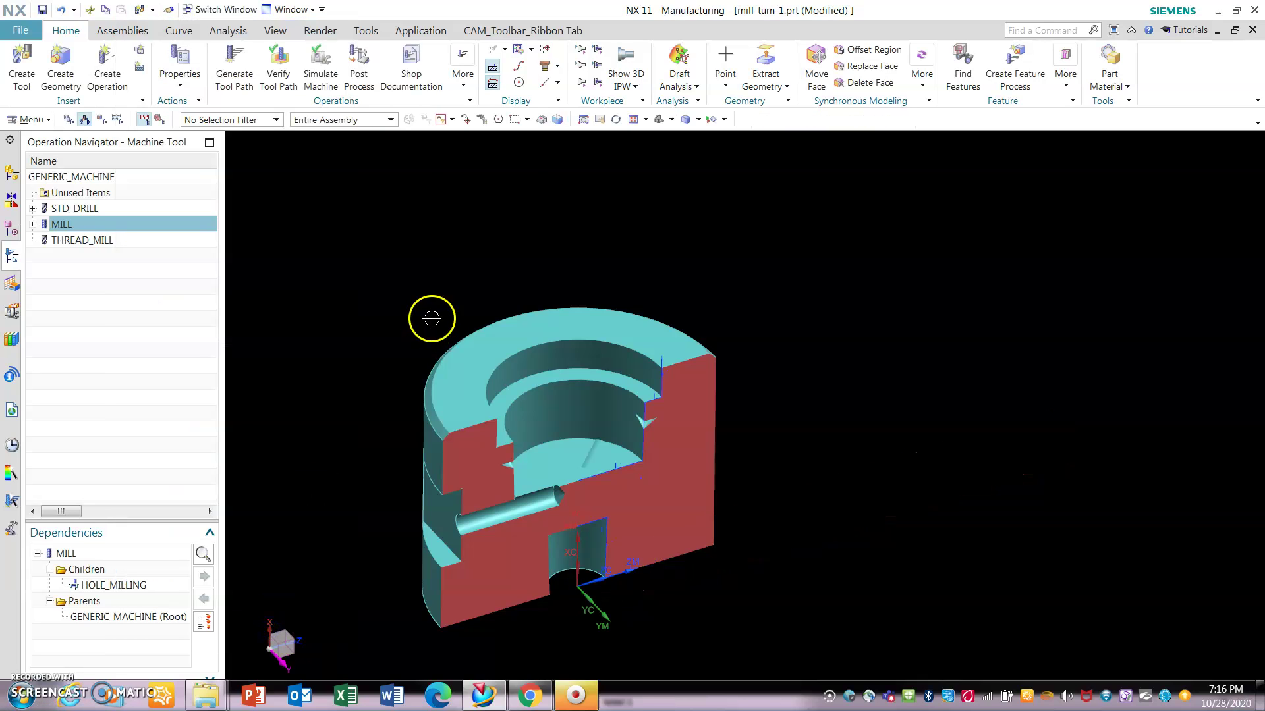
# Rotate the MCS_MILL machine coordinate system 90 degrees about the YC axis so that ZM points along XC.
pyautogui.click(102, 121)
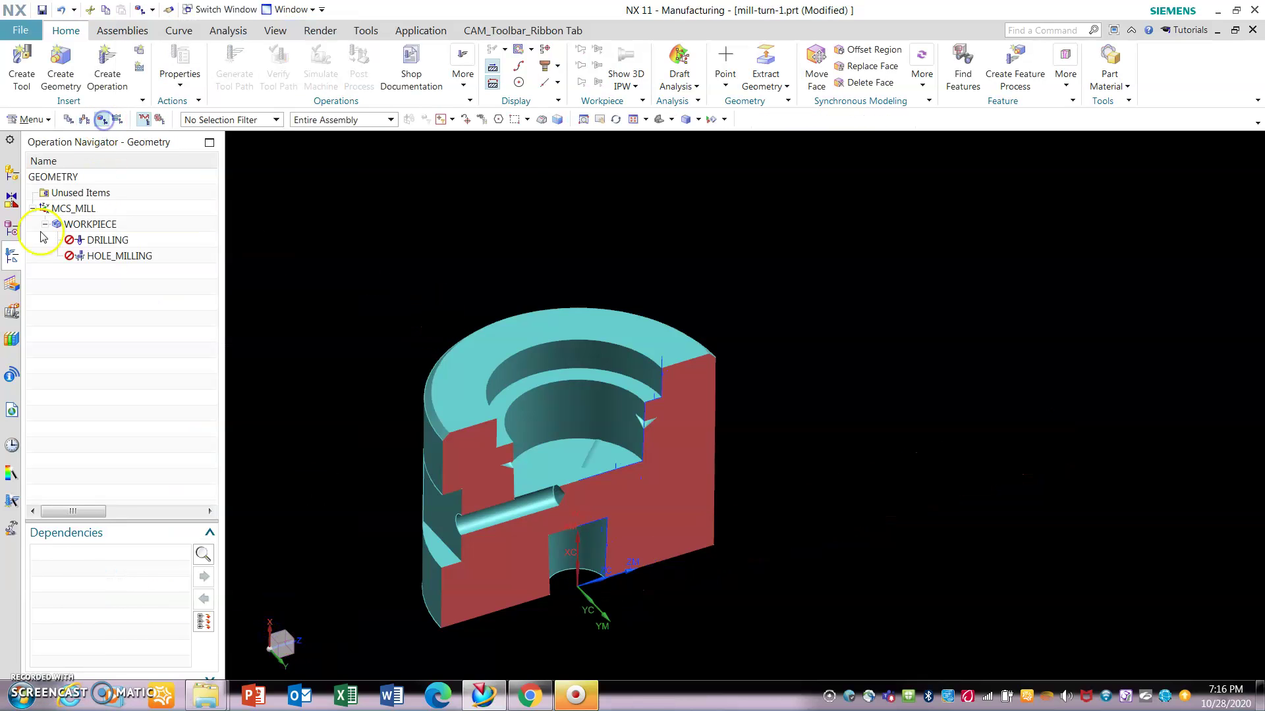
pyautogui.rightClick(78, 208)
pyautogui.click(143, 218)
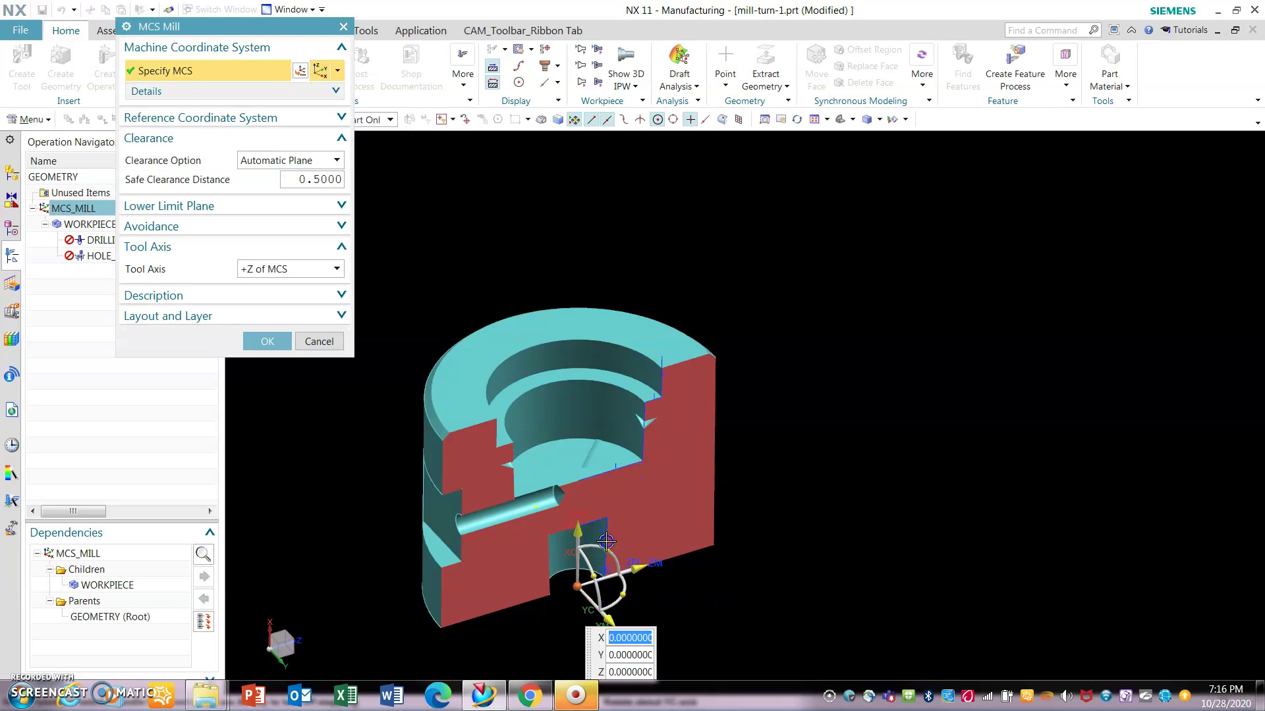
pyautogui.click(605, 541)
pyautogui.press('Return')
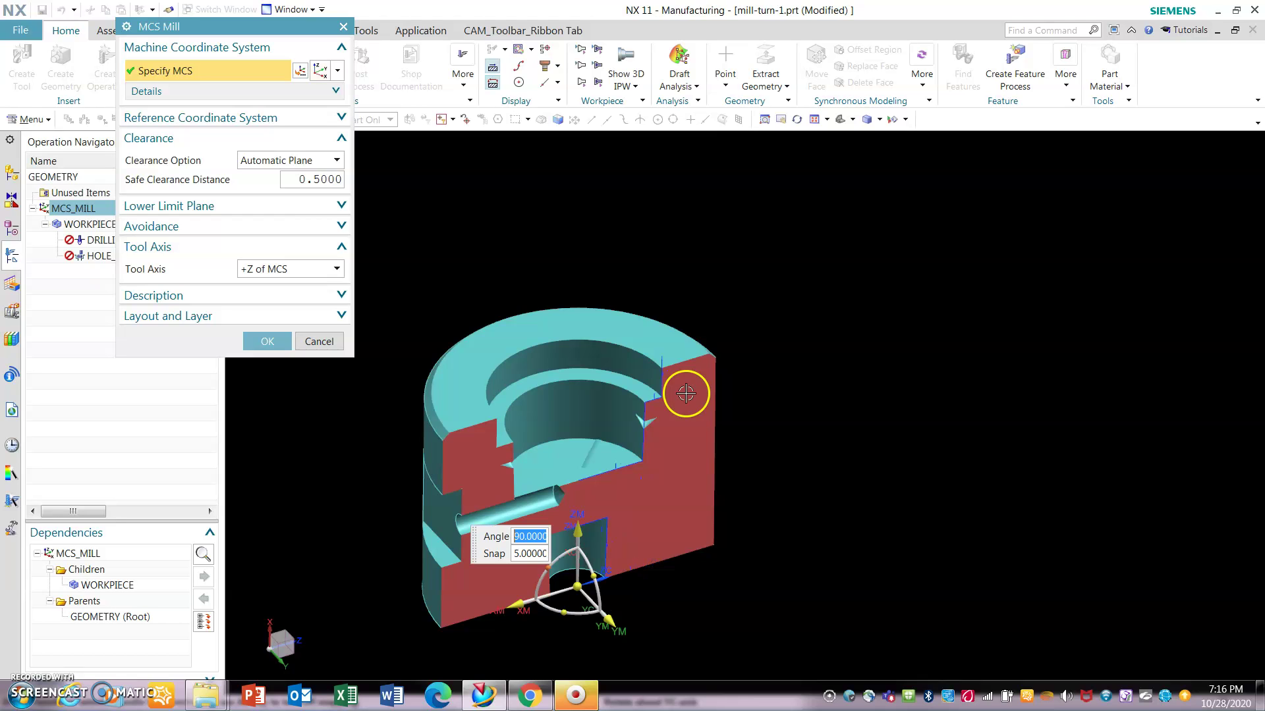
pyautogui.click(267, 341)
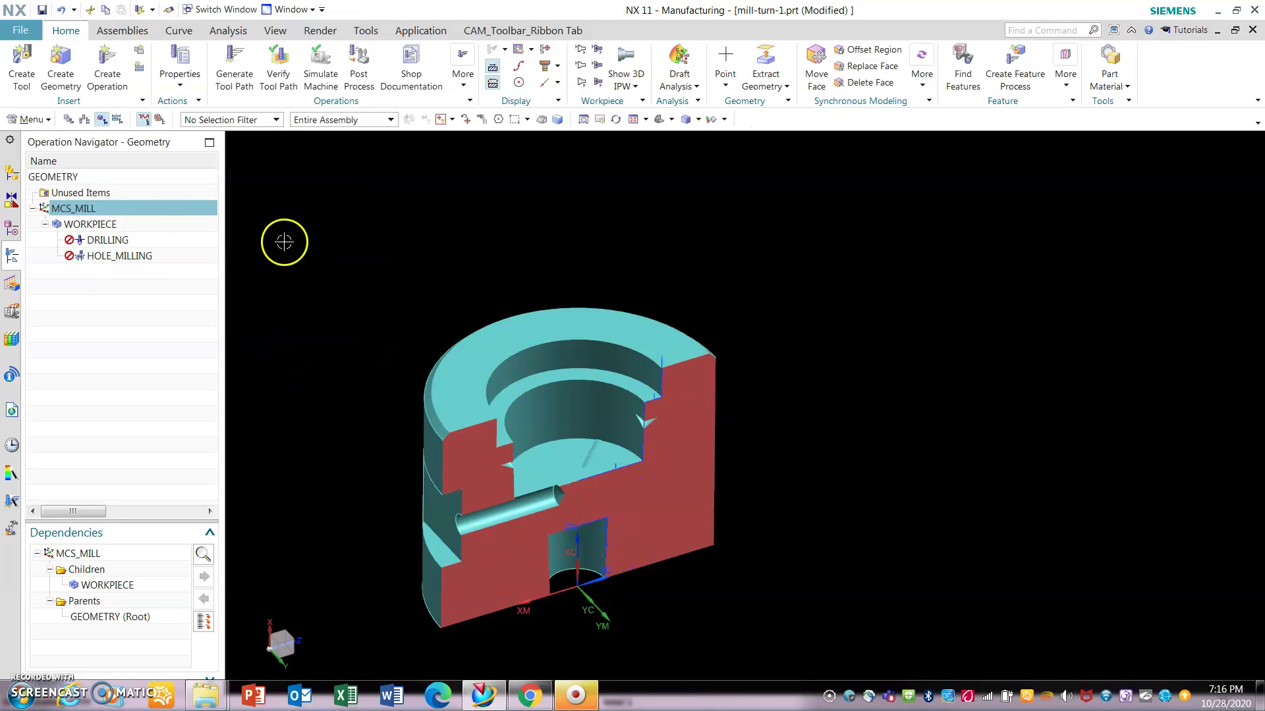
# Create a hole_making Drilling operation with the STD_DRILL tool, MCS_MILL geometry and METHOD as the method.
pyautogui.click(111, 323)
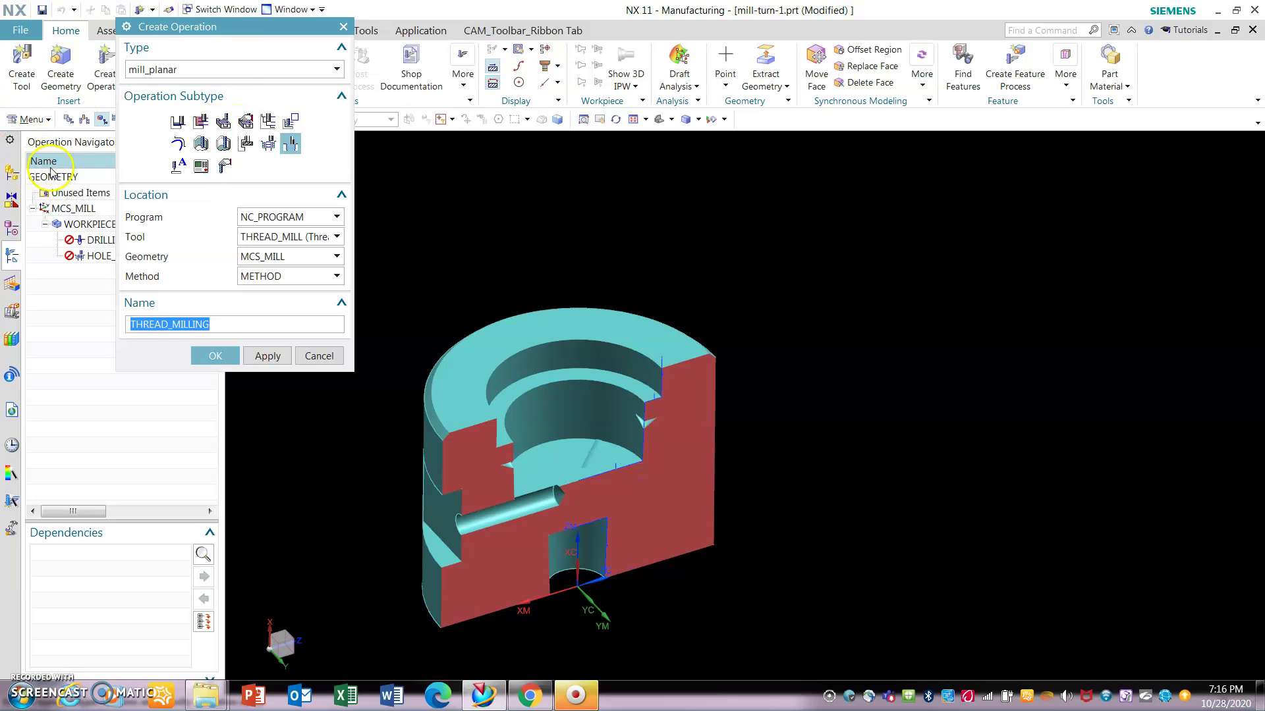
pyautogui.click(244, 68)
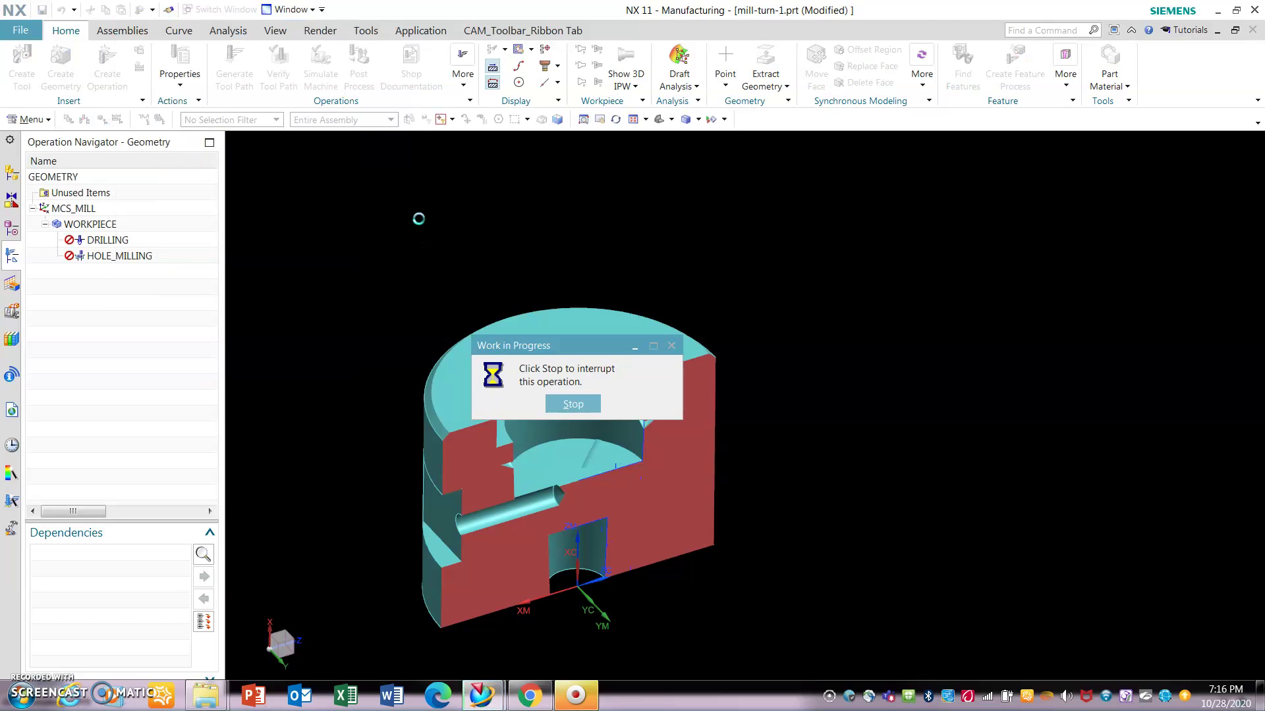
pyautogui.click(431, 218)
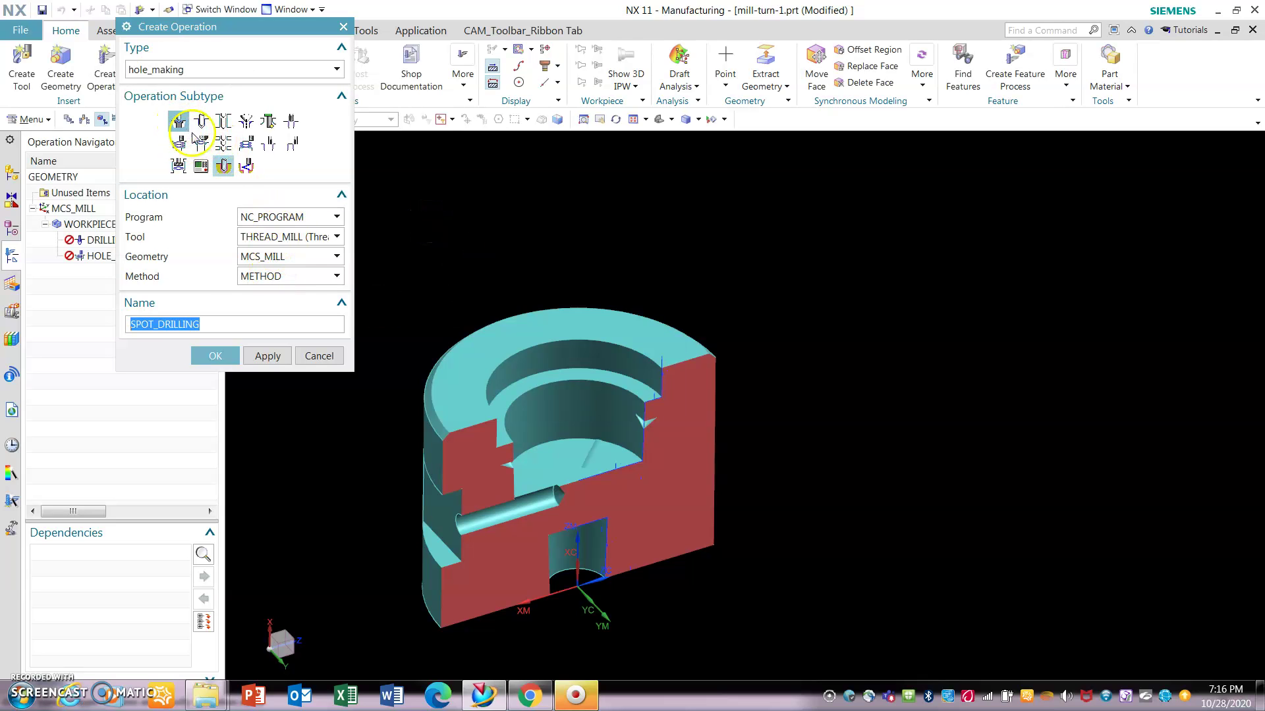
pyautogui.click(179, 120)
pyautogui.click(202, 121)
pyautogui.click(301, 243)
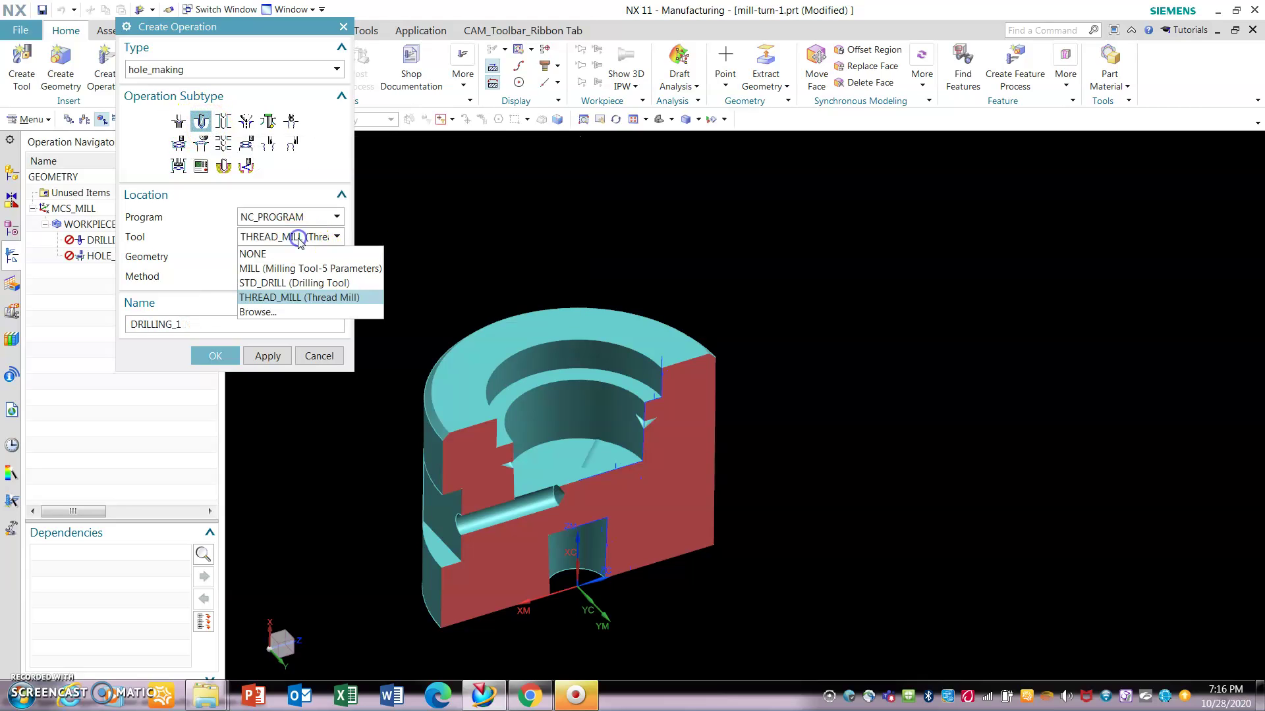
pyautogui.click(293, 280)
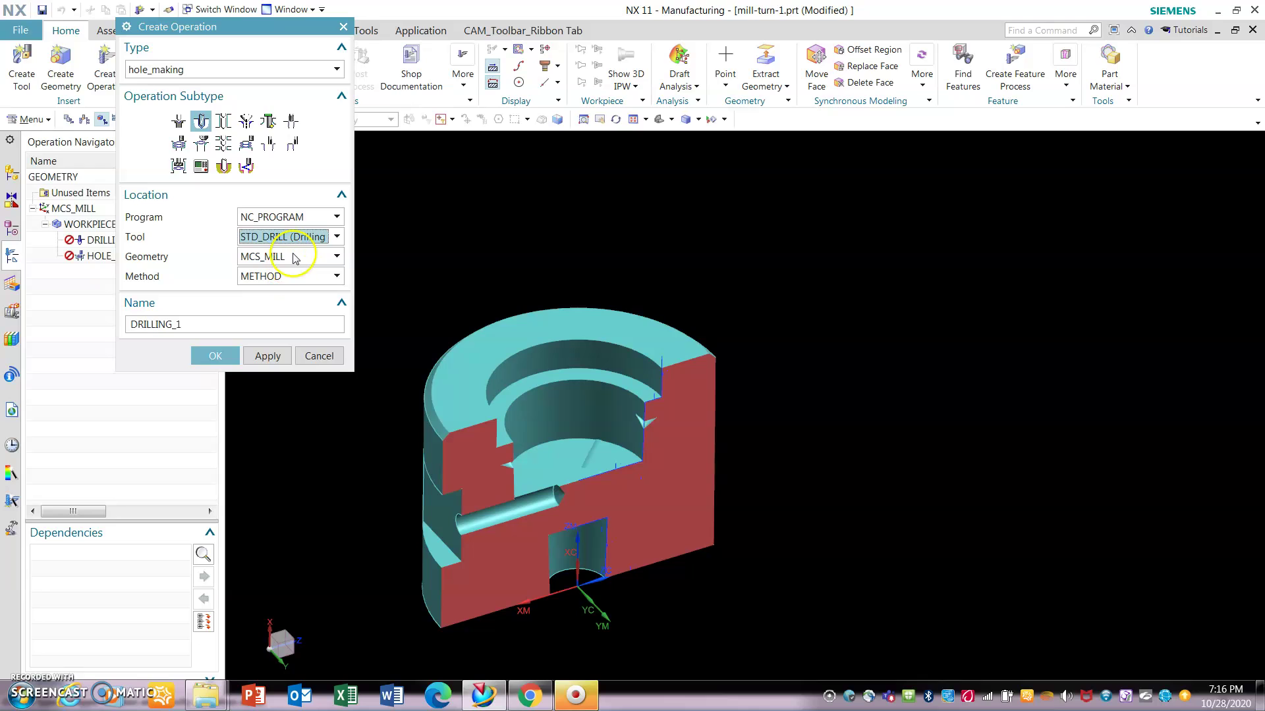
pyautogui.click(293, 256)
pyautogui.click(283, 275)
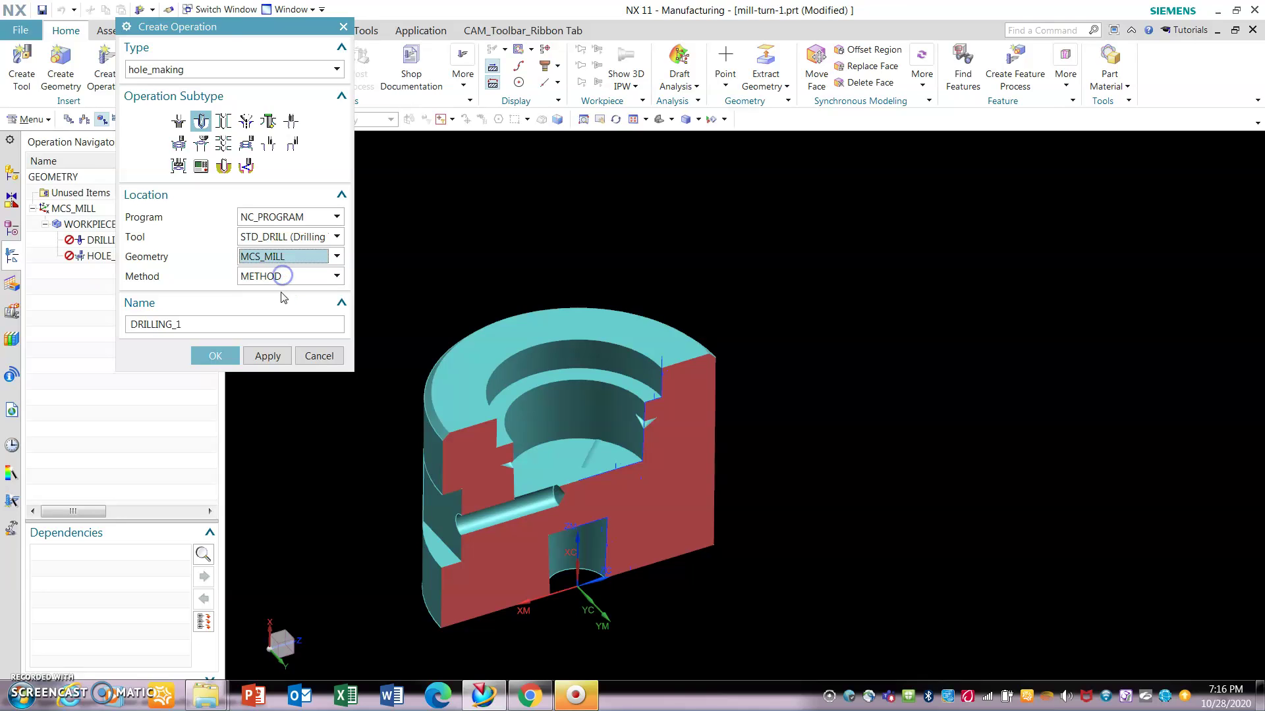
pyautogui.click(215, 355)
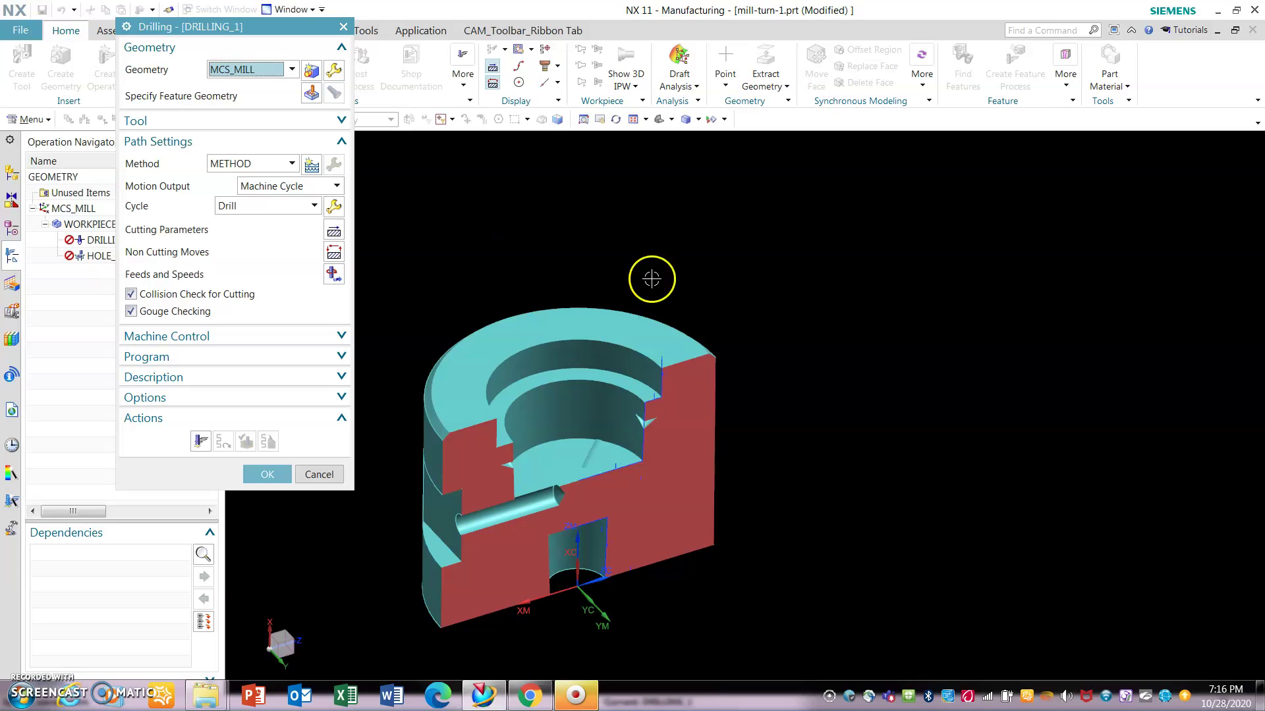
# Specify the part's large central bore as the drilling feature geometry, generate the tool path and accept the operation.
pyautogui.click(311, 93)
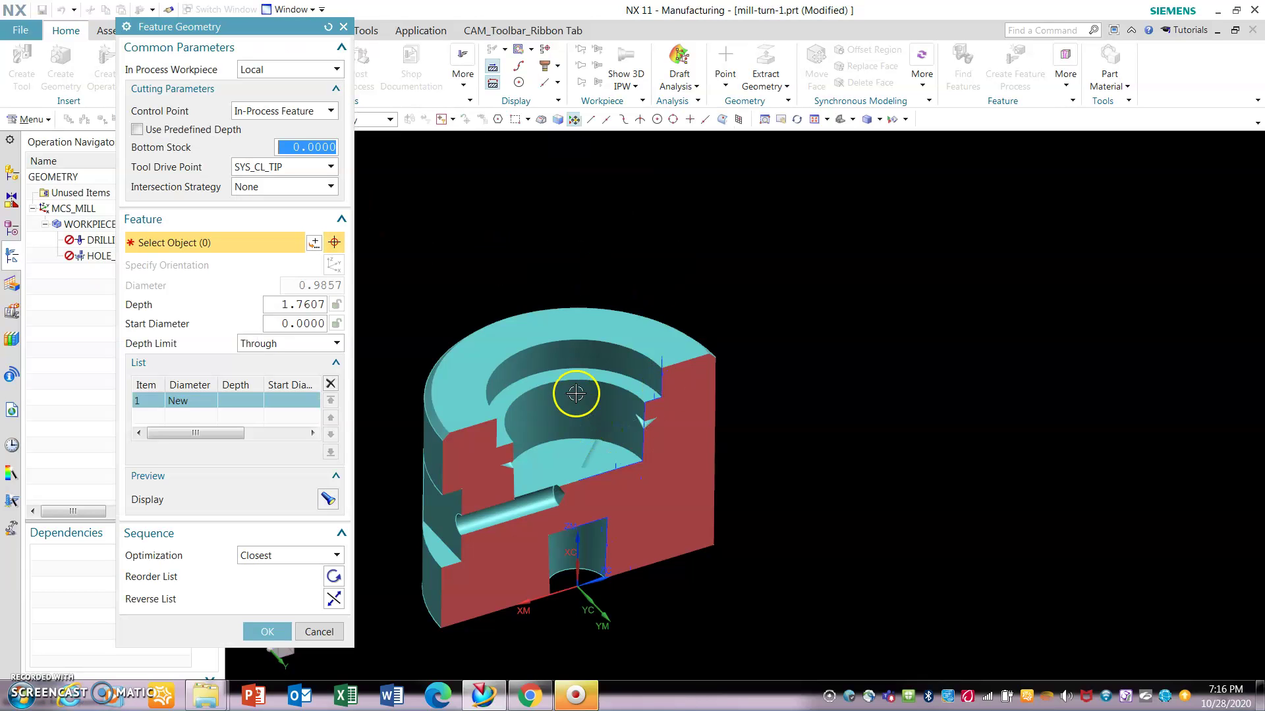
pyautogui.click(573, 378)
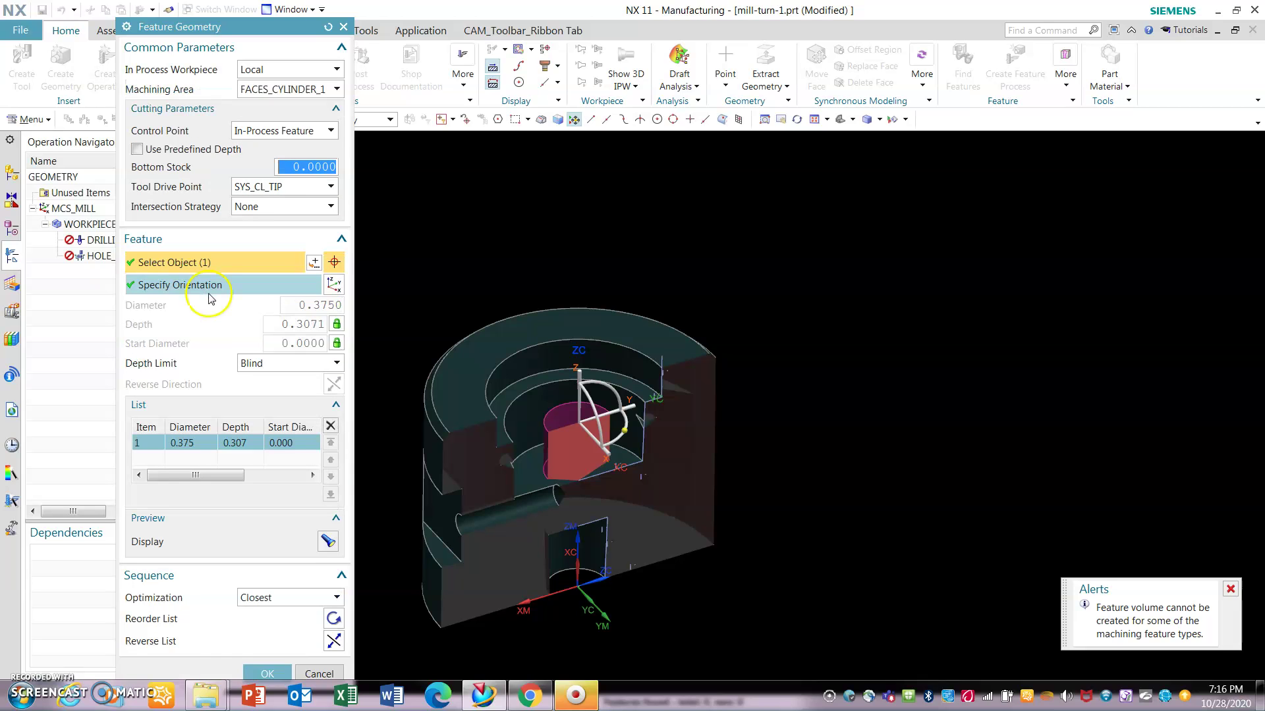
pyautogui.click(265, 673)
pyautogui.click(200, 441)
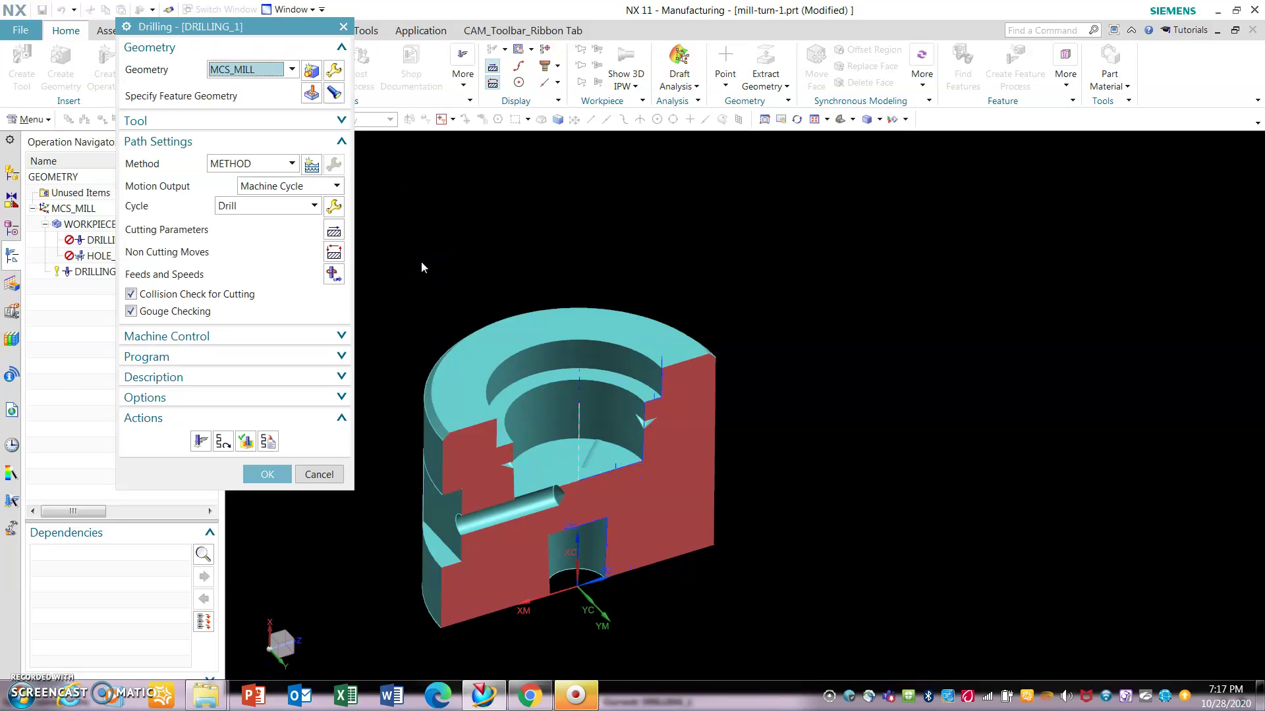
pyautogui.moveTo(520, 270); pyautogui.dragTo(479, 265, button='middle')
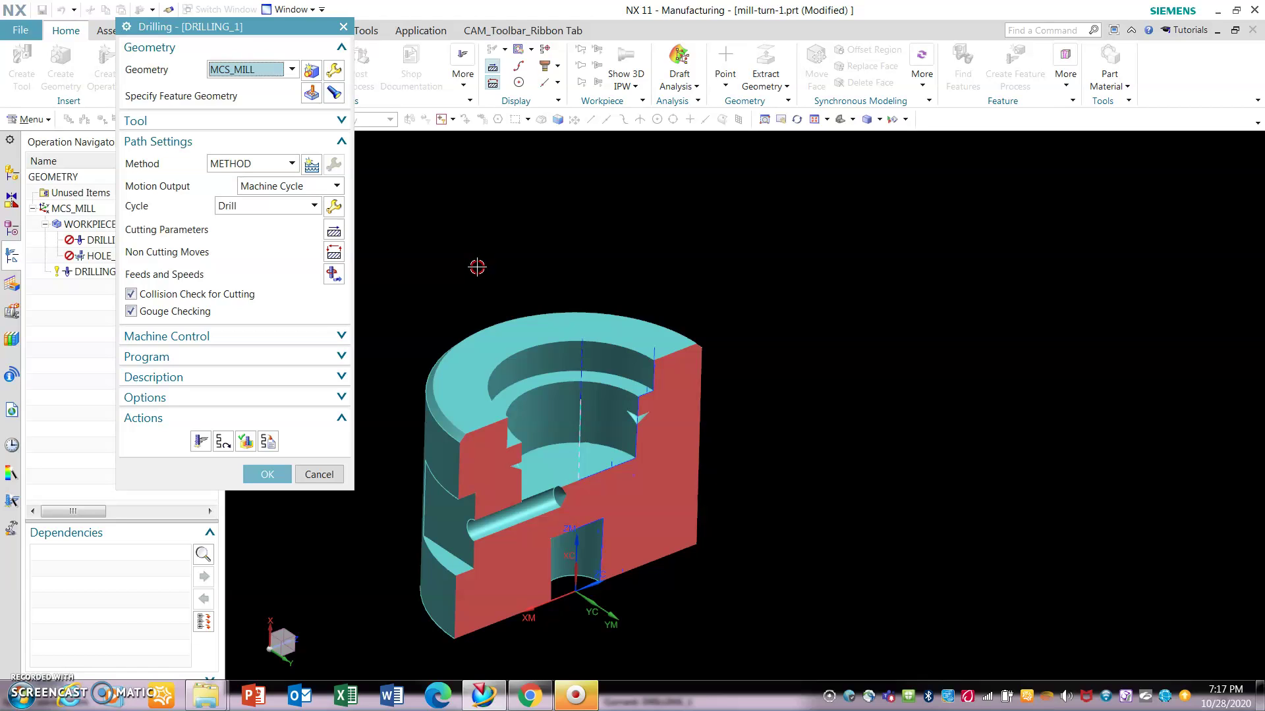
pyautogui.click(267, 474)
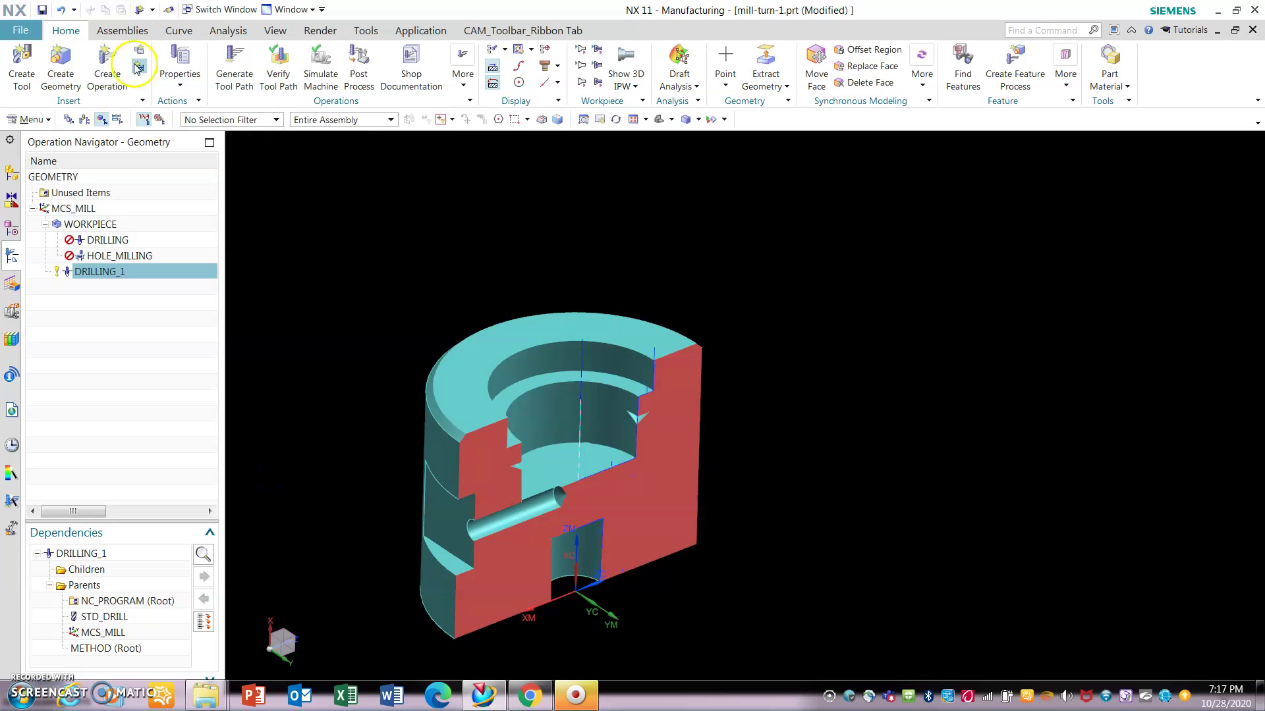
# Create a hole_making Hole Milling operation with the MILL tool, MCS_MILL geometry and METHOD as the method.
pyautogui.click(105, 78)
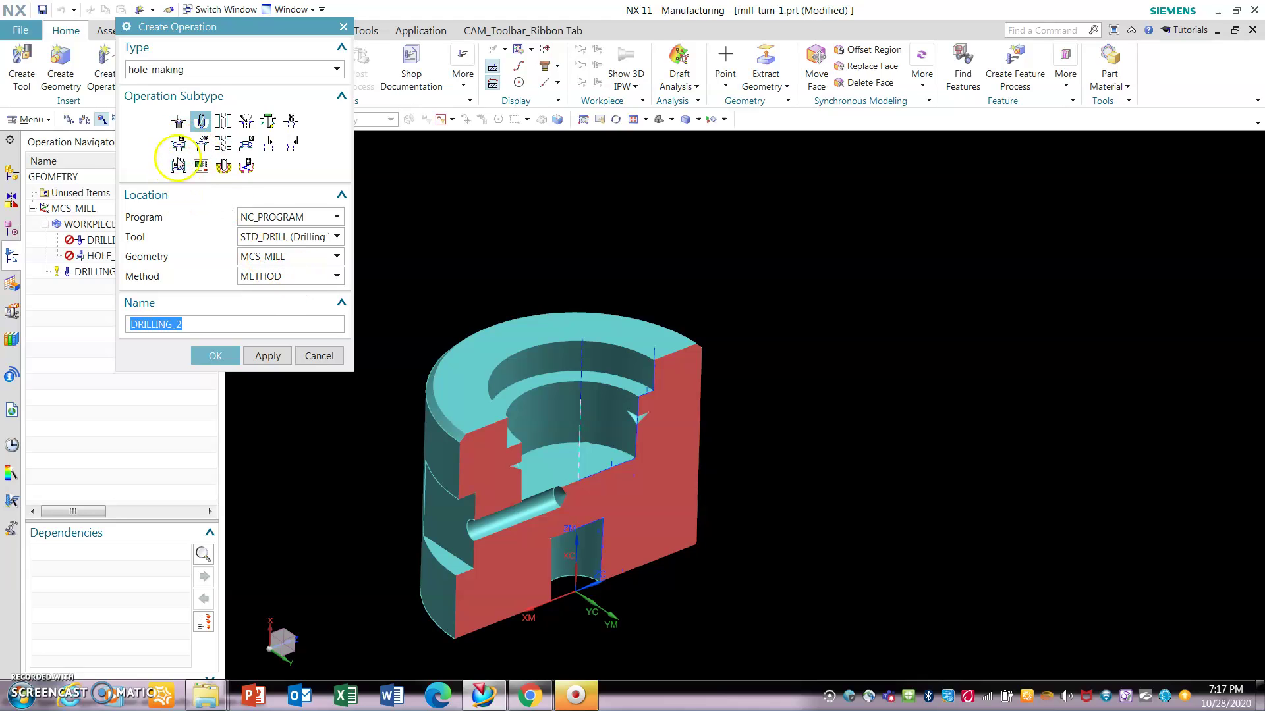
pyautogui.click(177, 145)
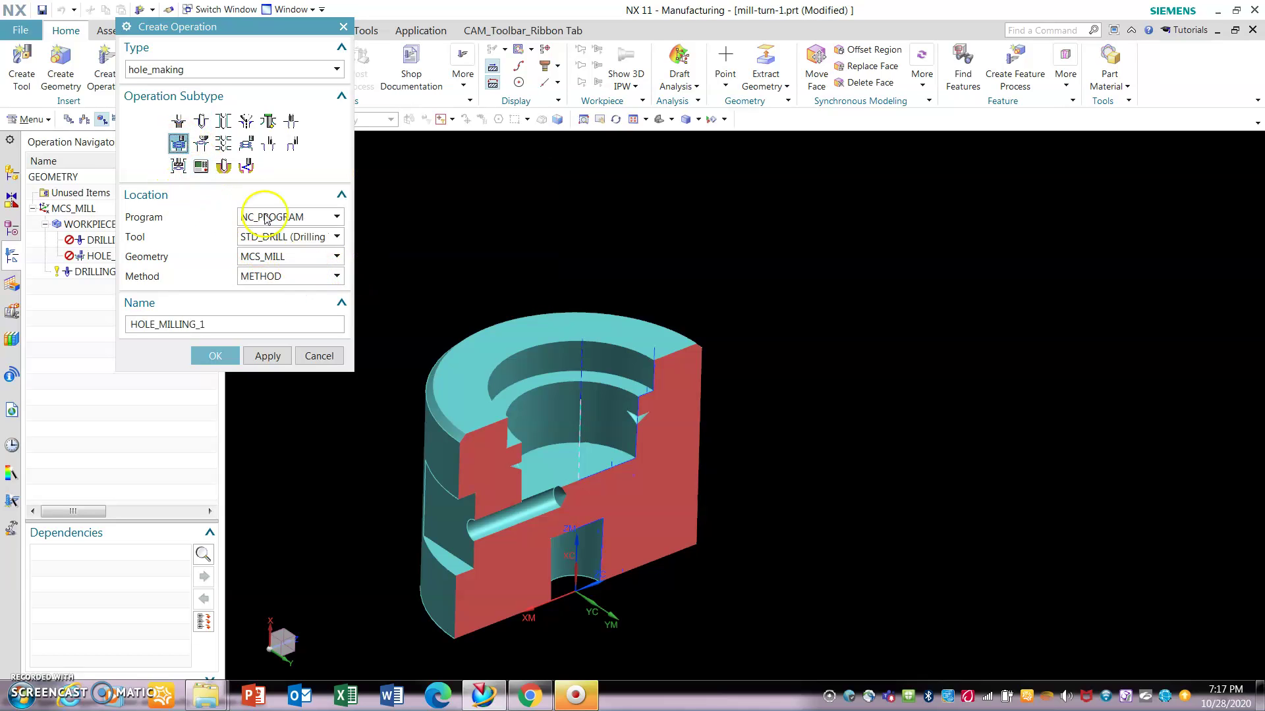
pyautogui.click(318, 241)
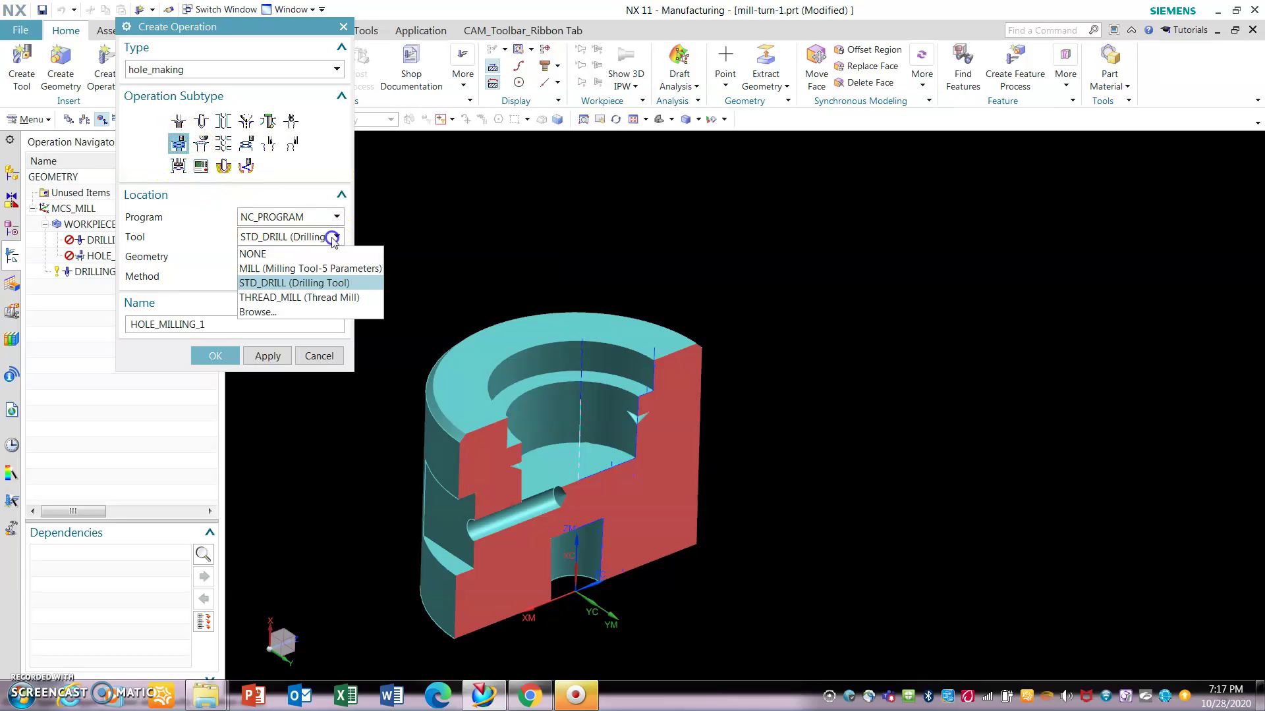
pyautogui.click(302, 277)
pyautogui.click(305, 259)
pyautogui.click(294, 274)
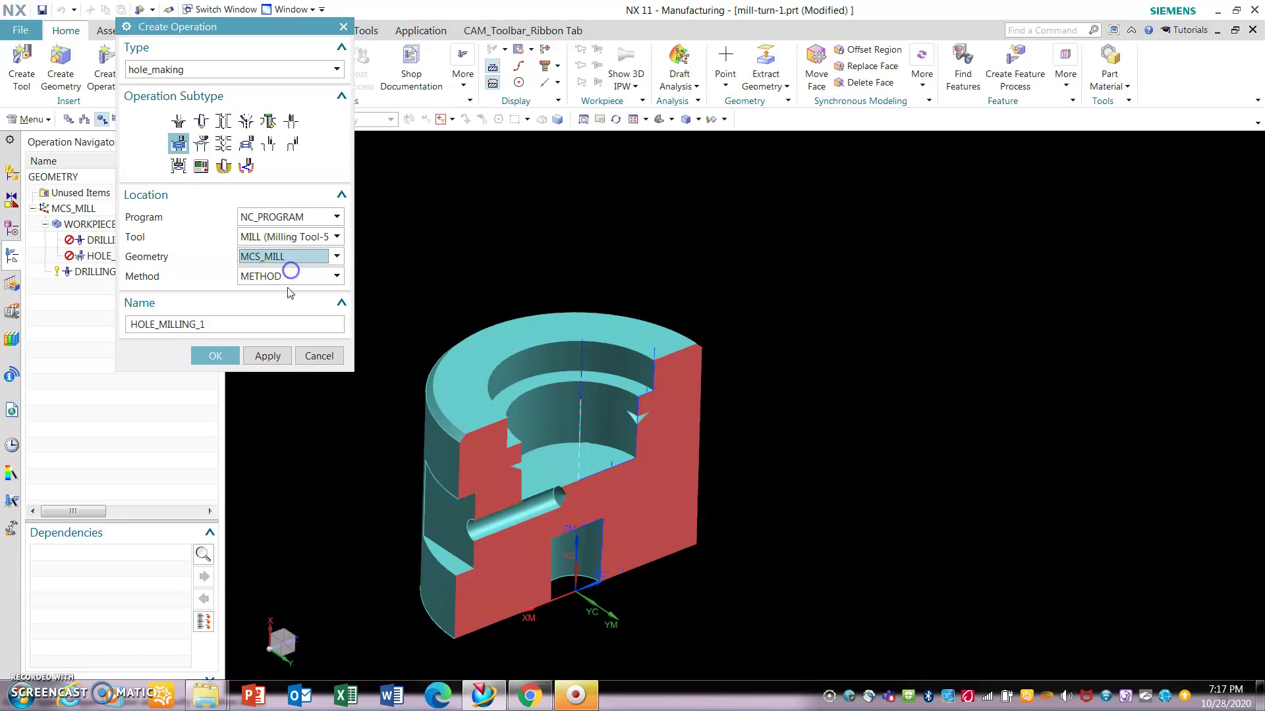
pyautogui.click(215, 355)
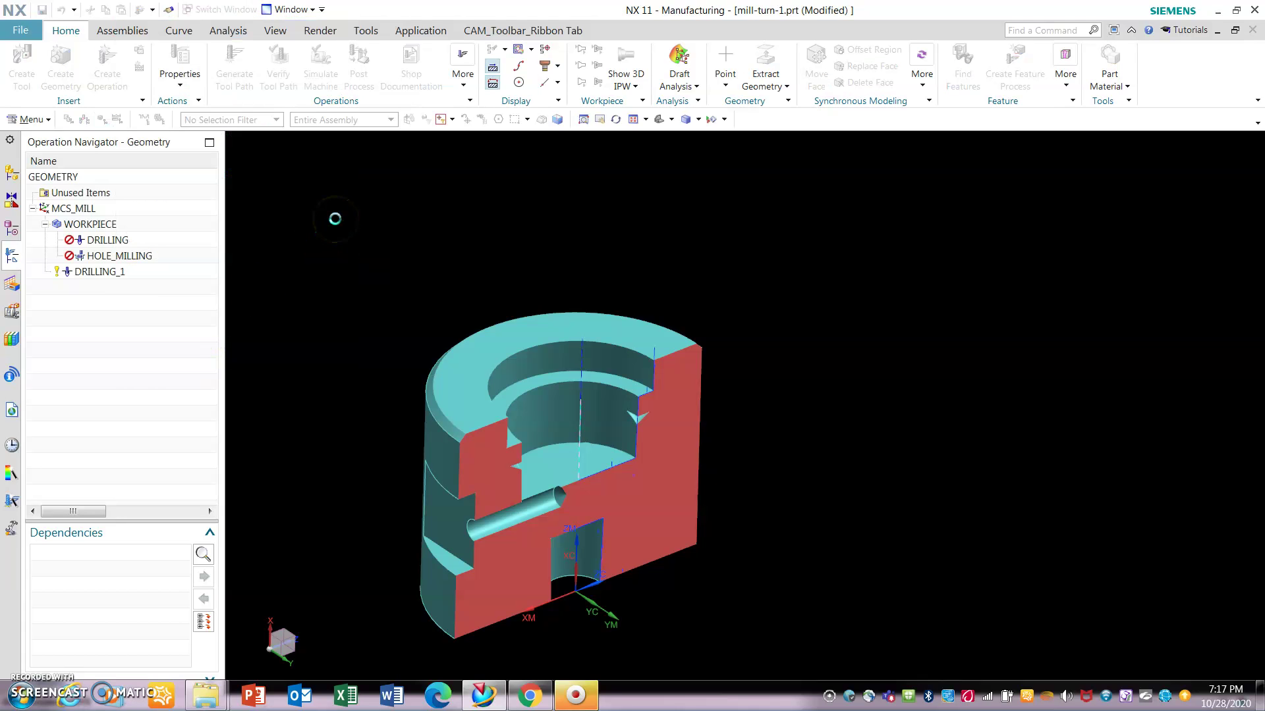
# Specify the large central bore as the feature geometry of the hole milling operation.
pyautogui.click(630, 520)
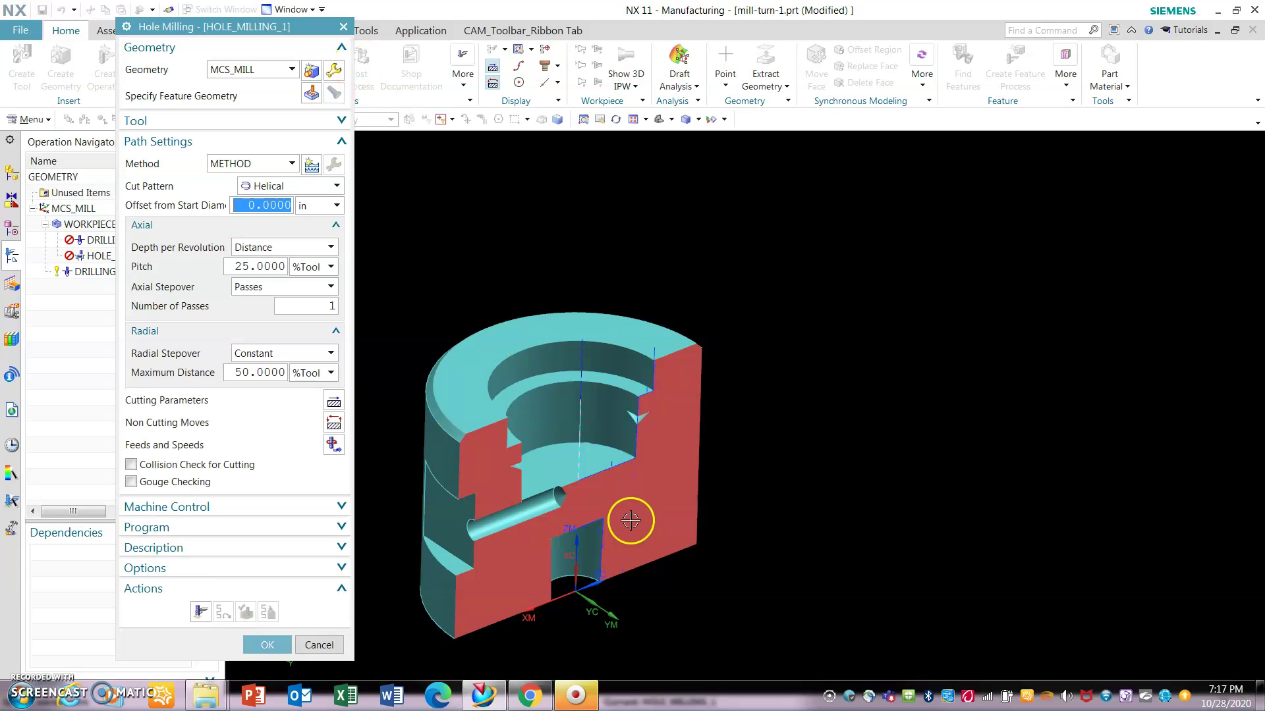
pyautogui.click(311, 96)
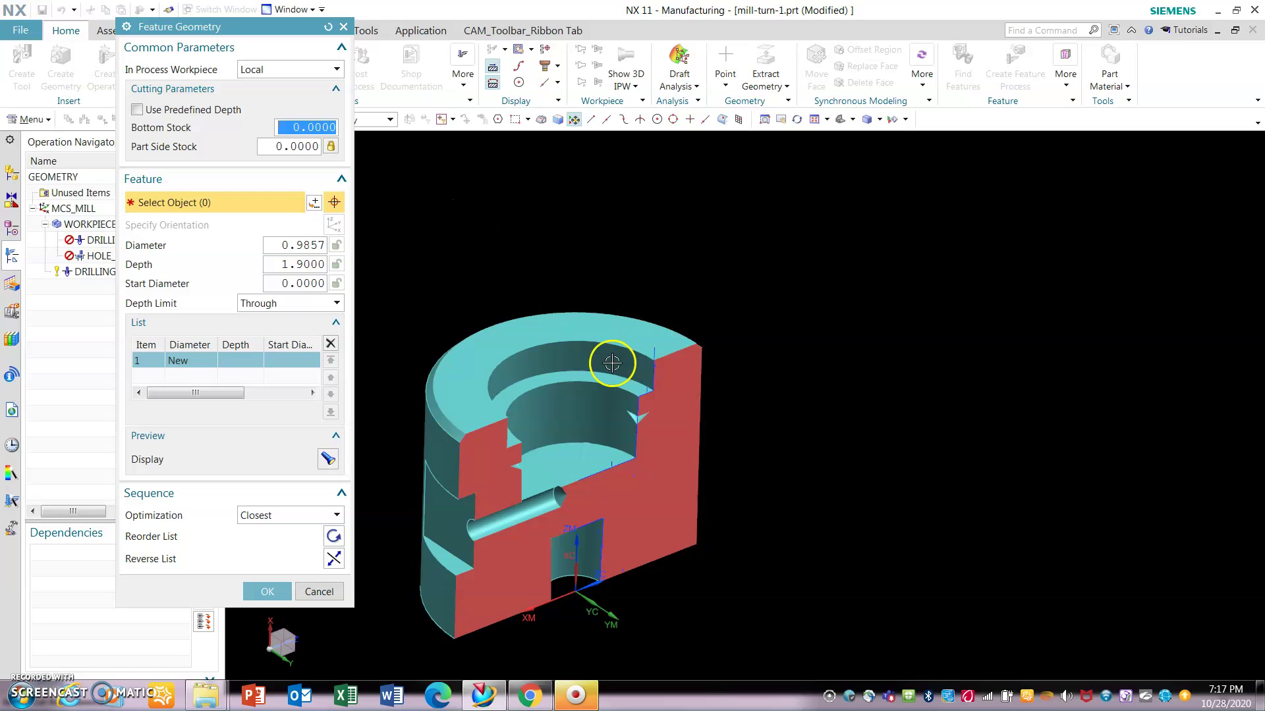
pyautogui.click(579, 381)
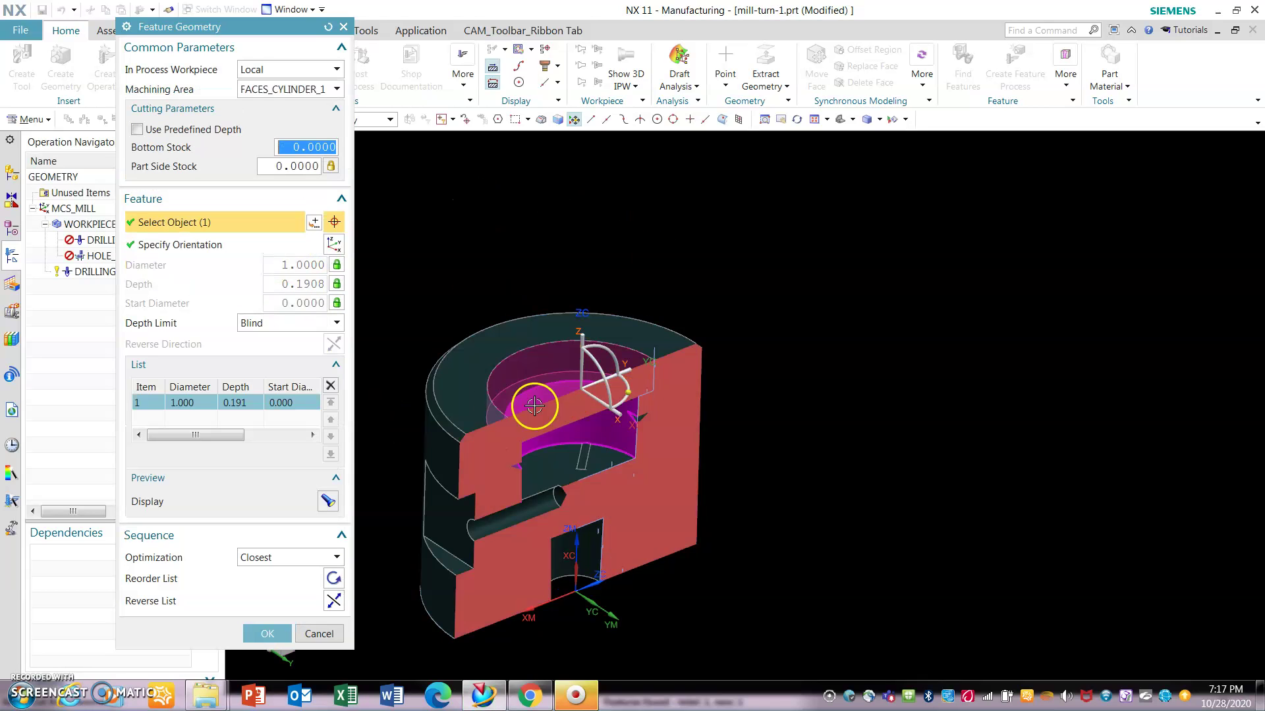
pyautogui.click(267, 634)
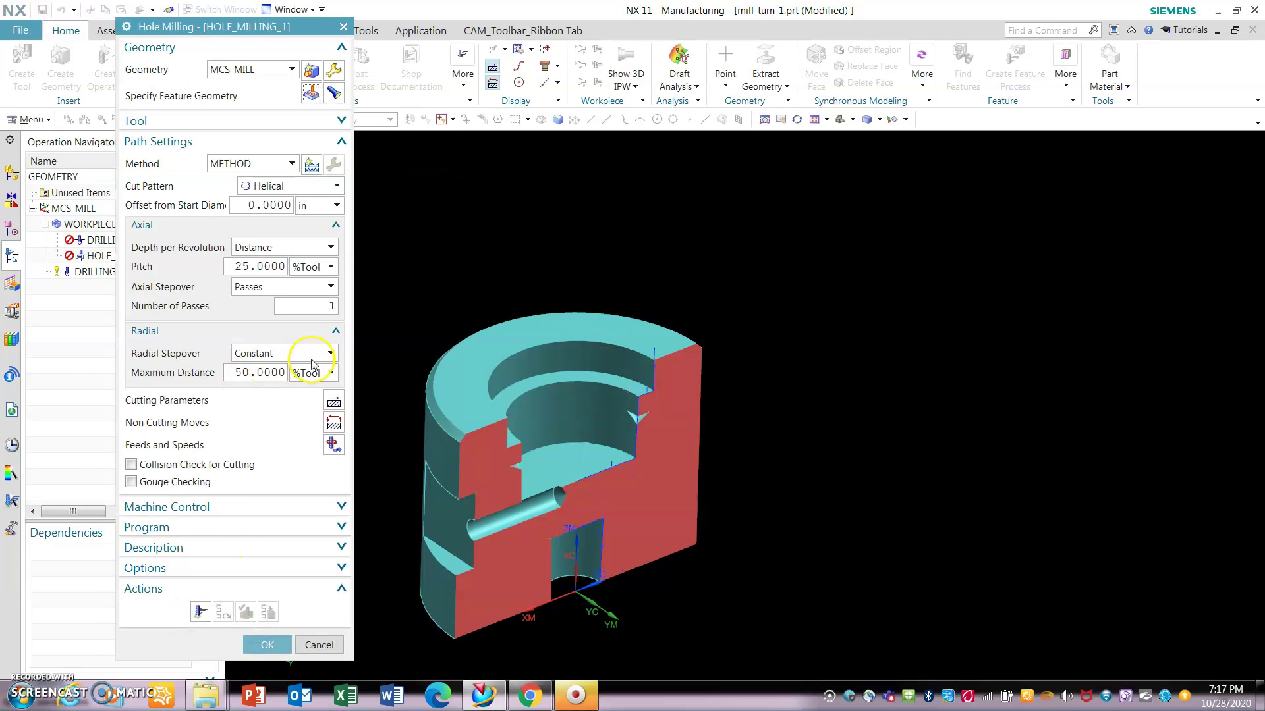
# Review the engage type and minimum clearance in the hole milling operation's non-cutting moves.
pyautogui.click(334, 423)
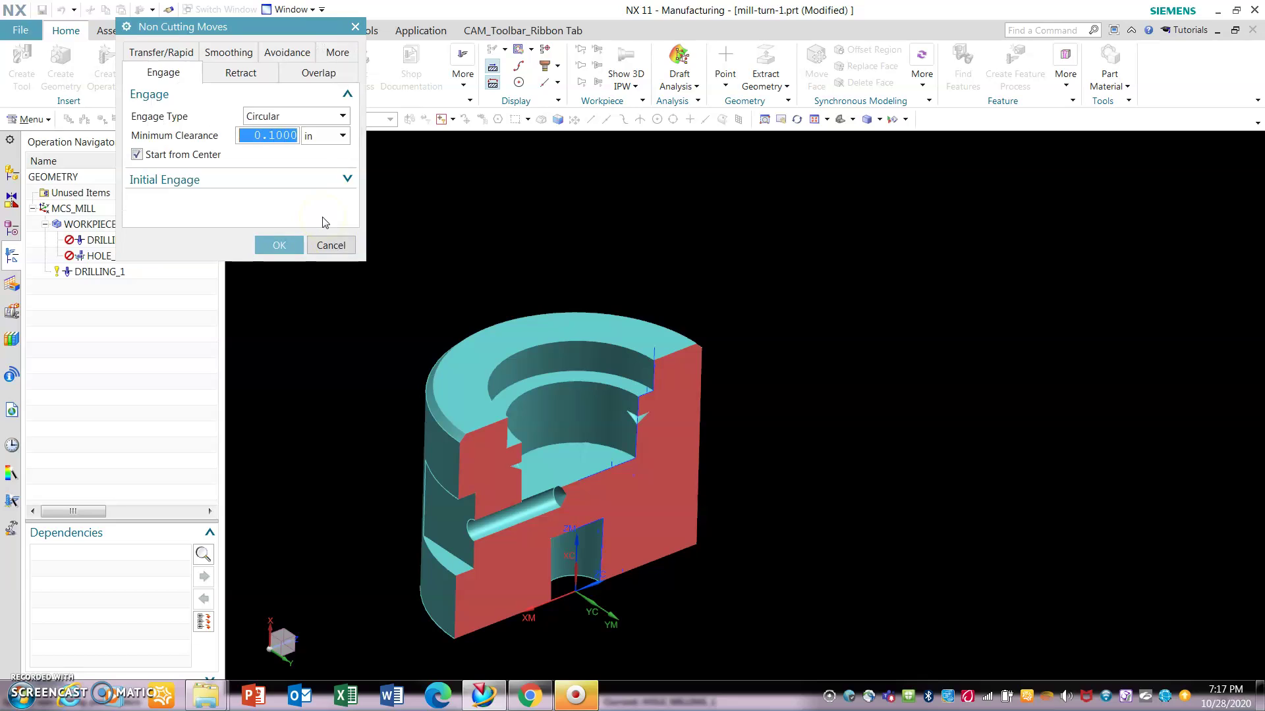
pyautogui.click(271, 136)
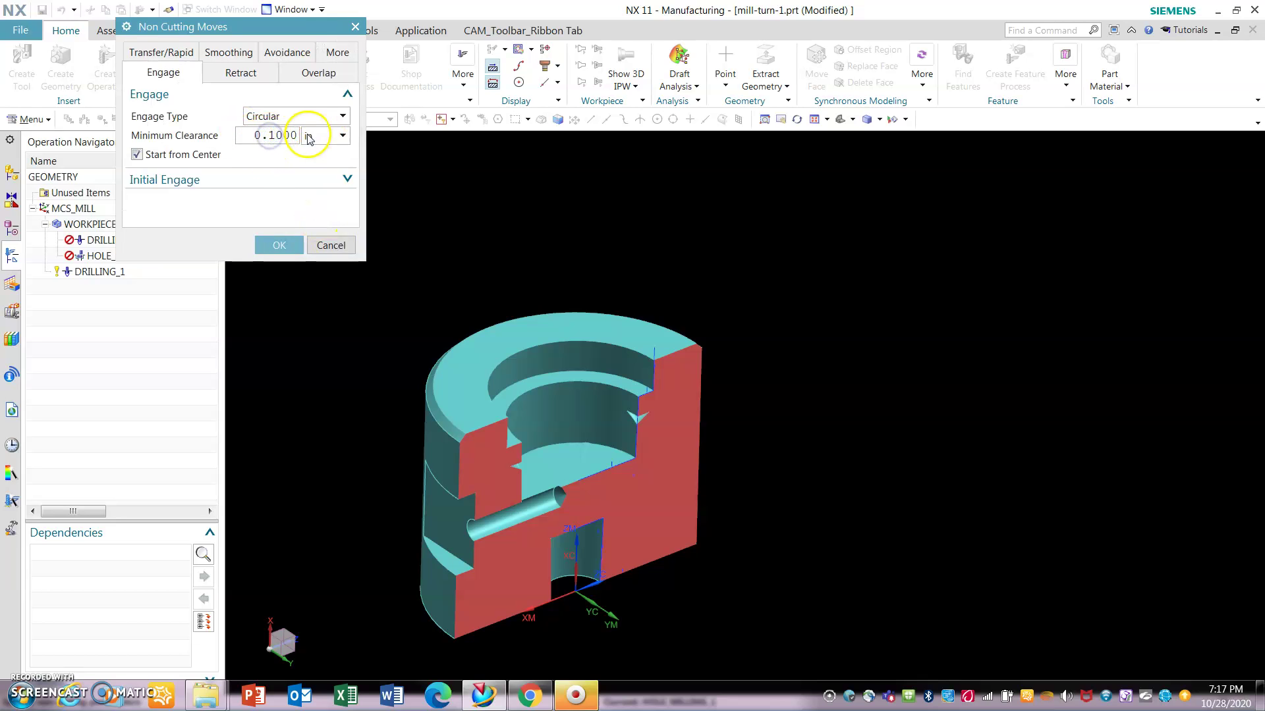
pyautogui.click(278, 246)
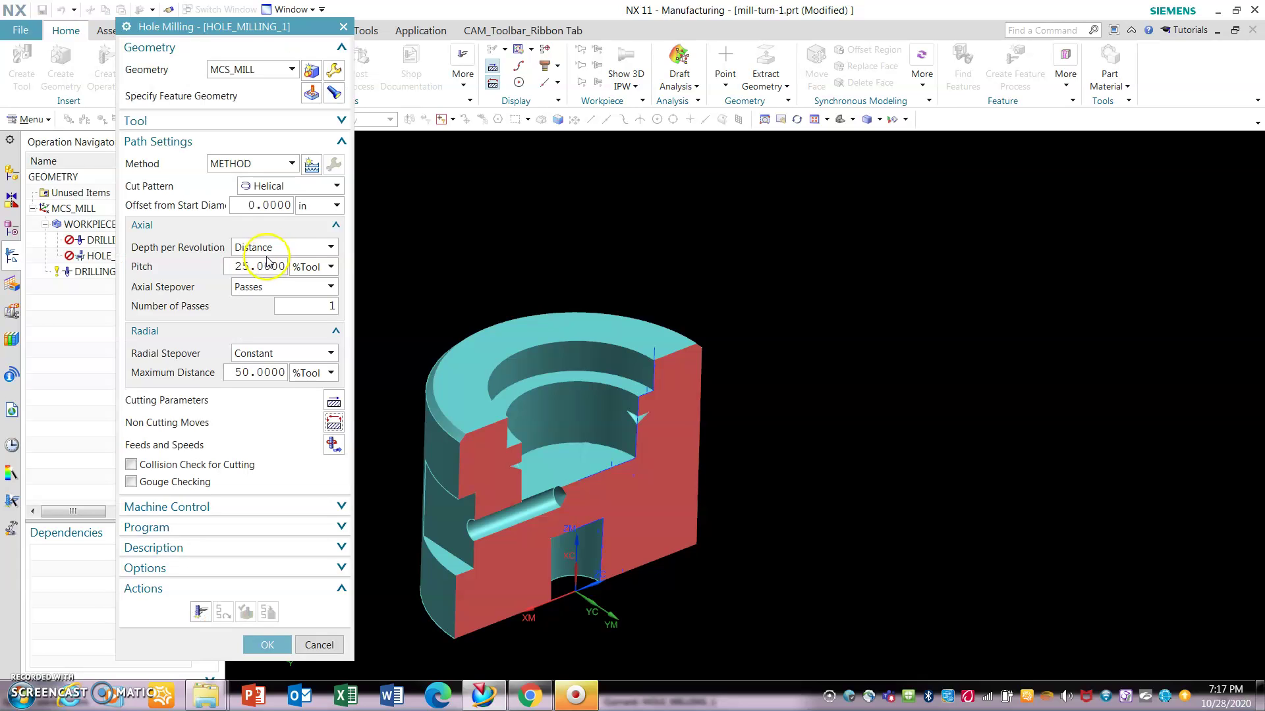
# Define the hole milling depth per revolution by Ramp Angle and set the angle to 4.0000.
pyautogui.click(309, 248)
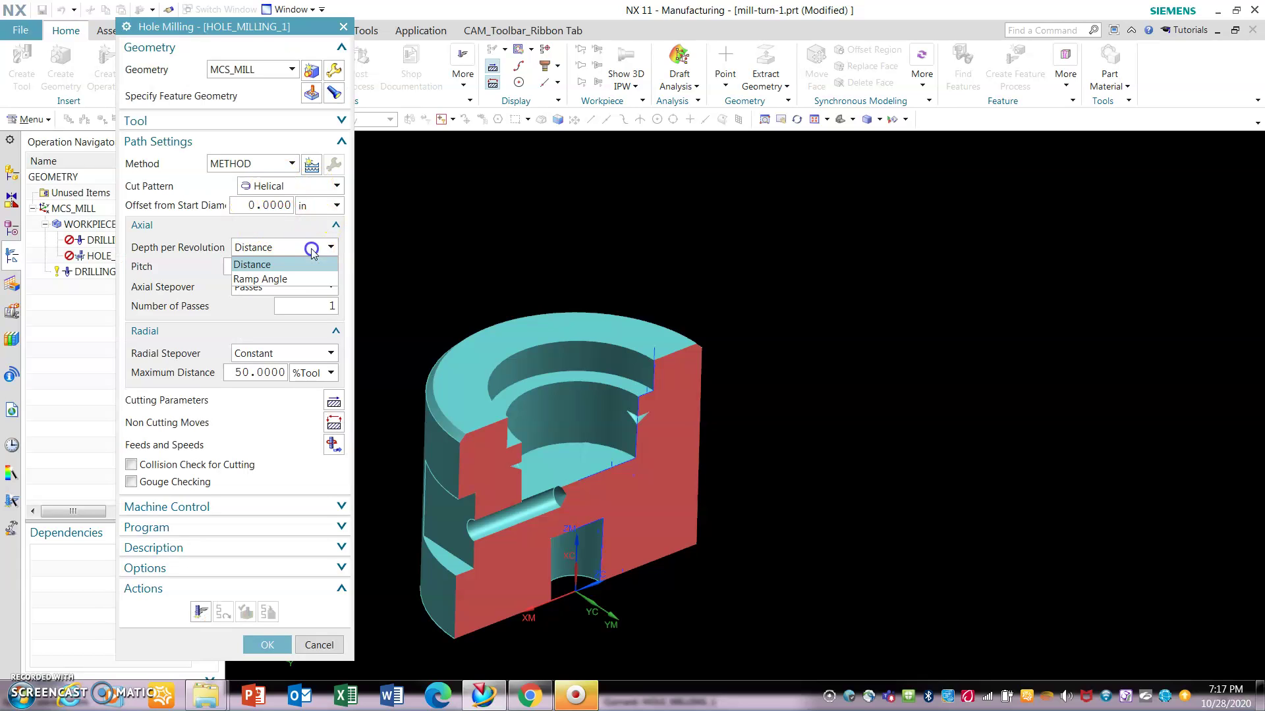
pyautogui.click(294, 280)
pyautogui.moveTo(268, 266); pyautogui.dragTo(279, 264)
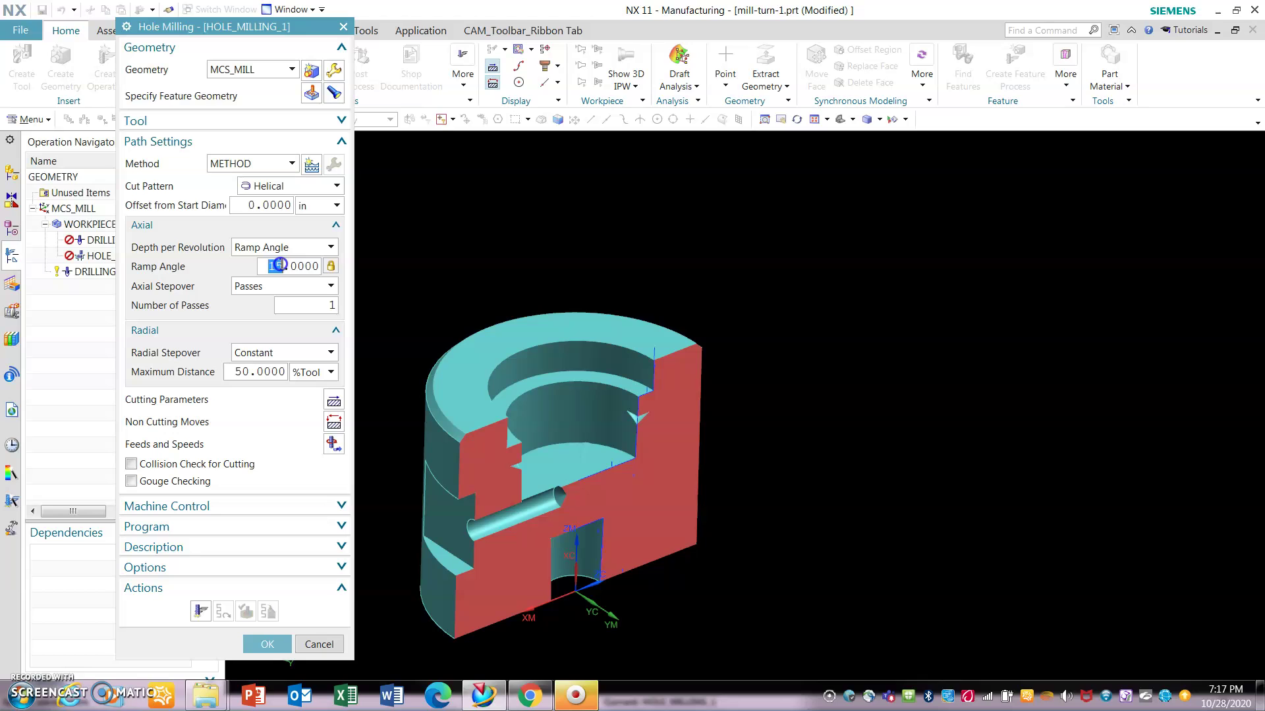
pyautogui.press('Return')
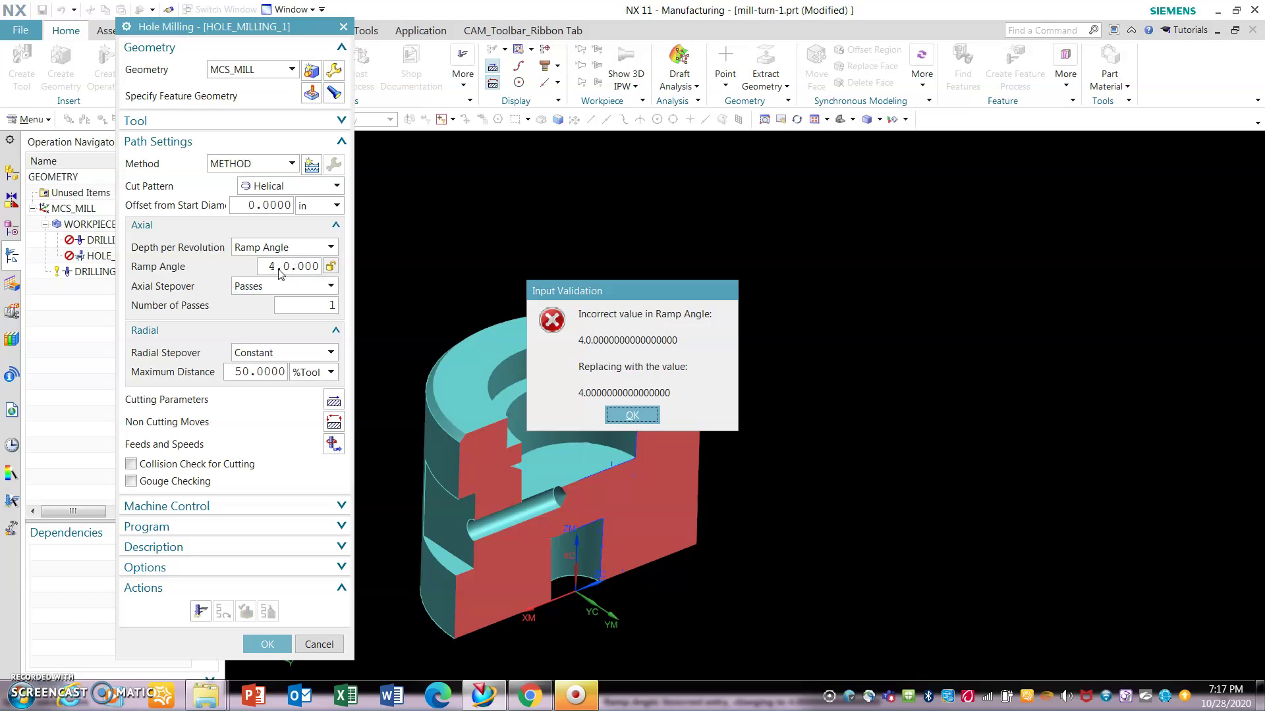
pyautogui.click(630, 415)
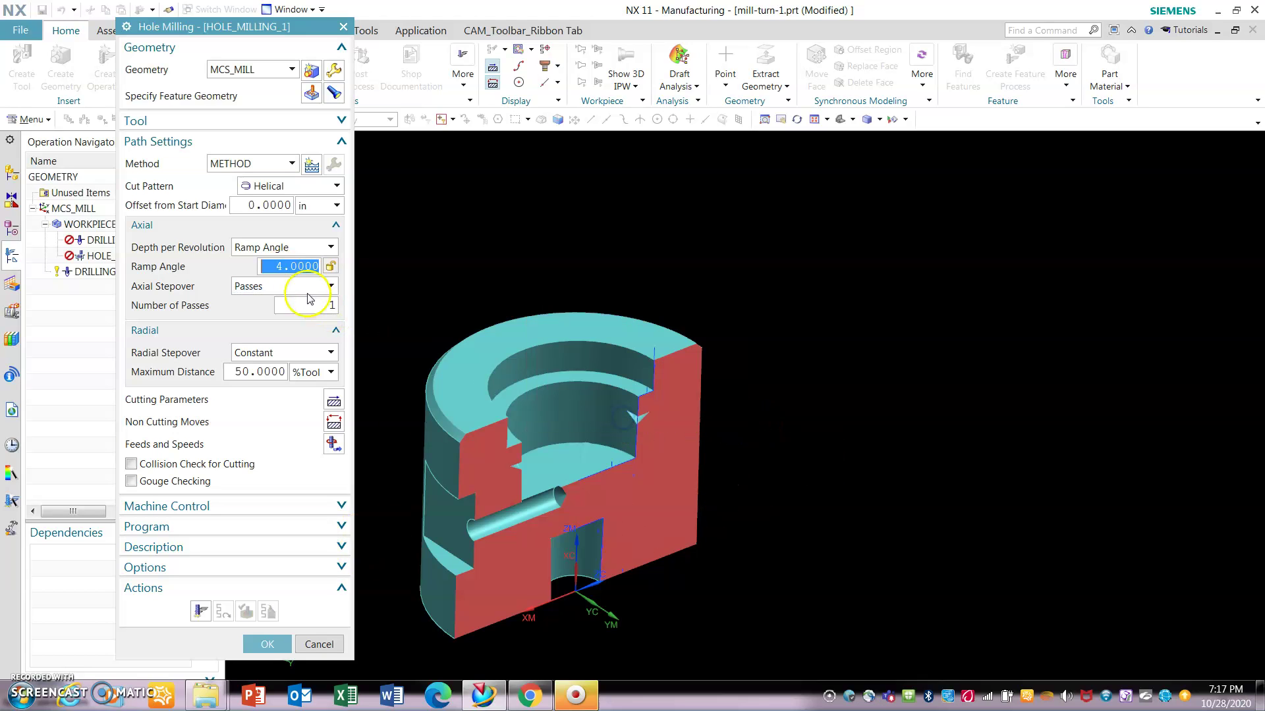
# Generate the helical hole milling tool path, inspect it, refresh the display and accept the operation.
pyautogui.click(198, 612)
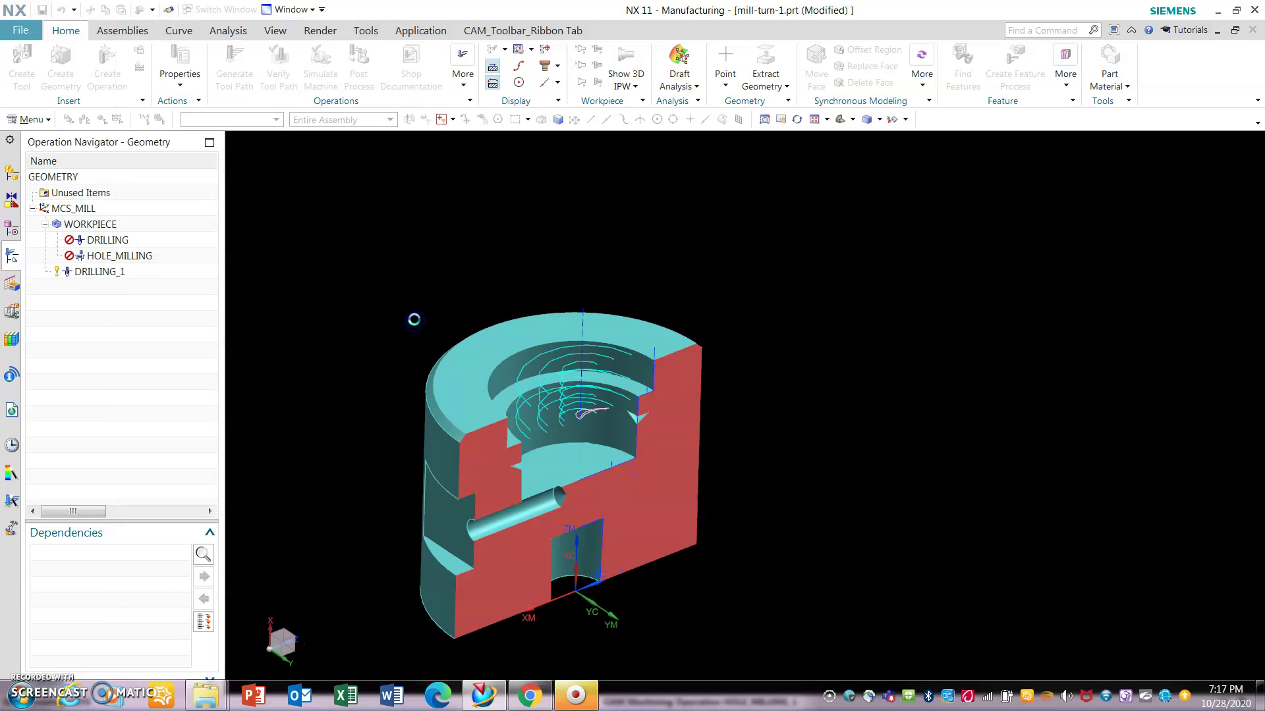
pyautogui.scroll(3, 527, 415)
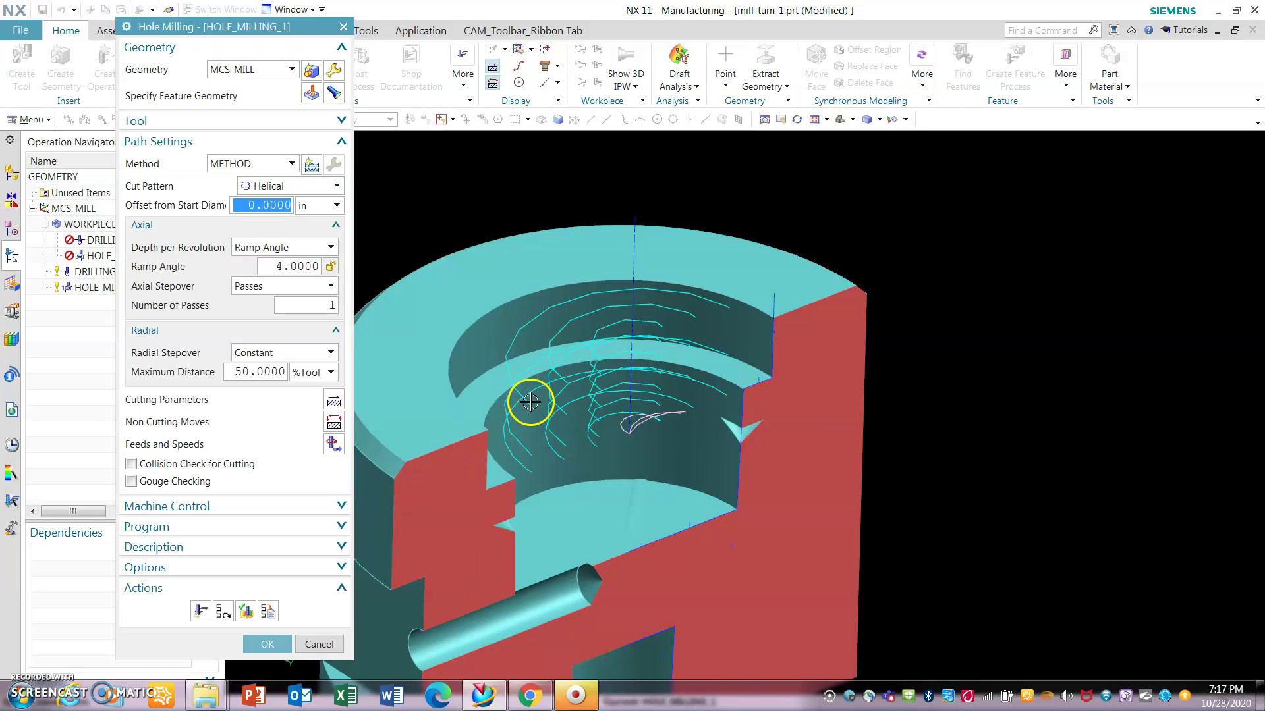
pyautogui.scroll(-5, 635, 412)
pyautogui.rightClick(459, 263)
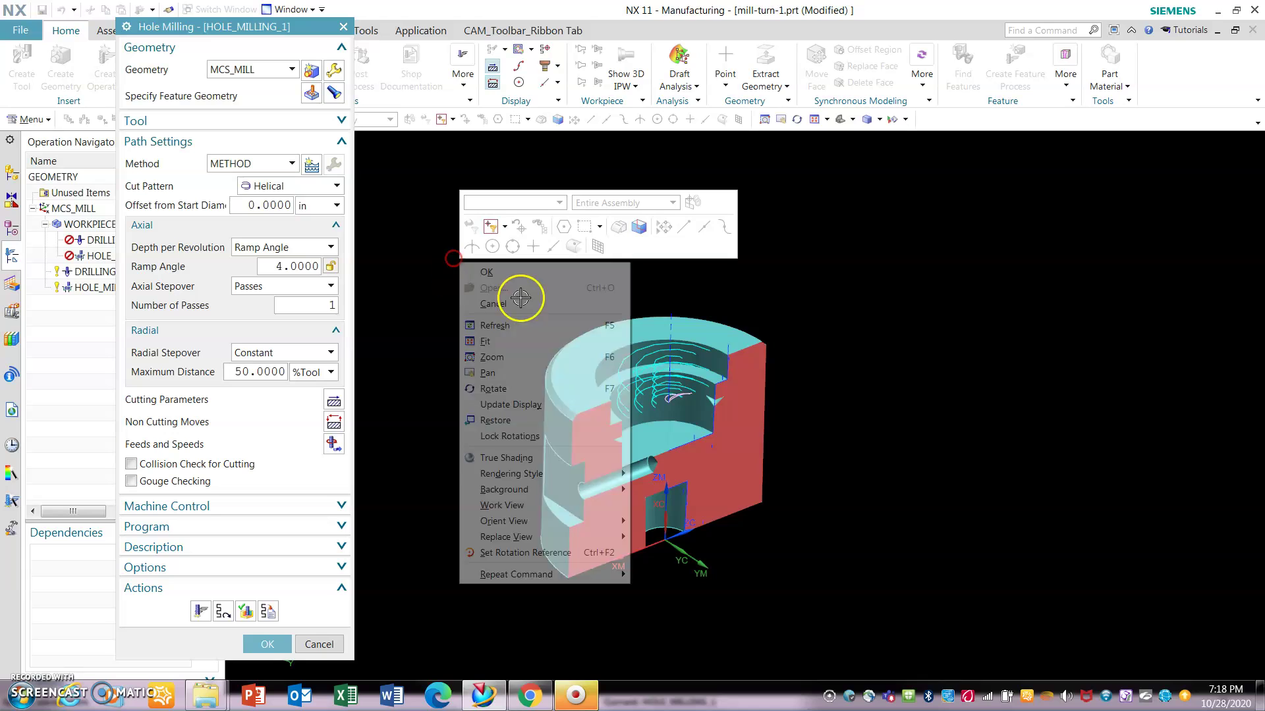
pyautogui.click(502, 327)
pyautogui.rightClick(461, 264)
pyautogui.click(504, 326)
pyautogui.click(202, 612)
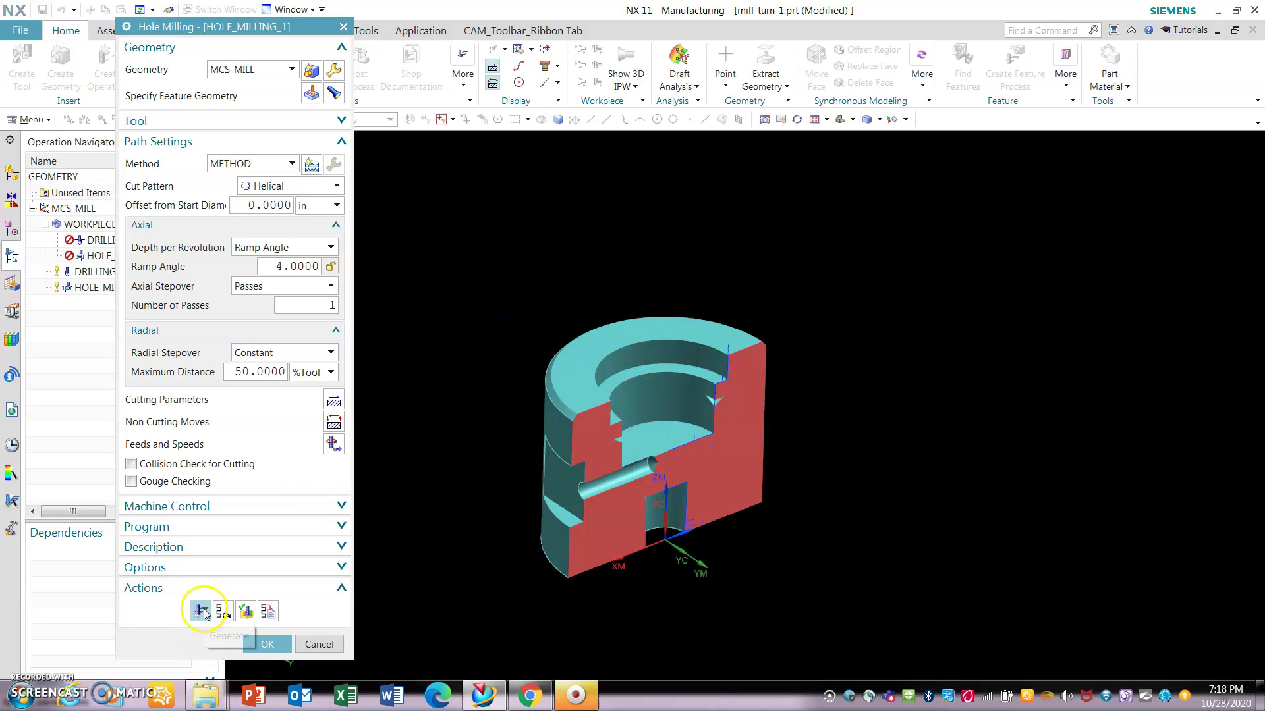
pyautogui.click(282, 644)
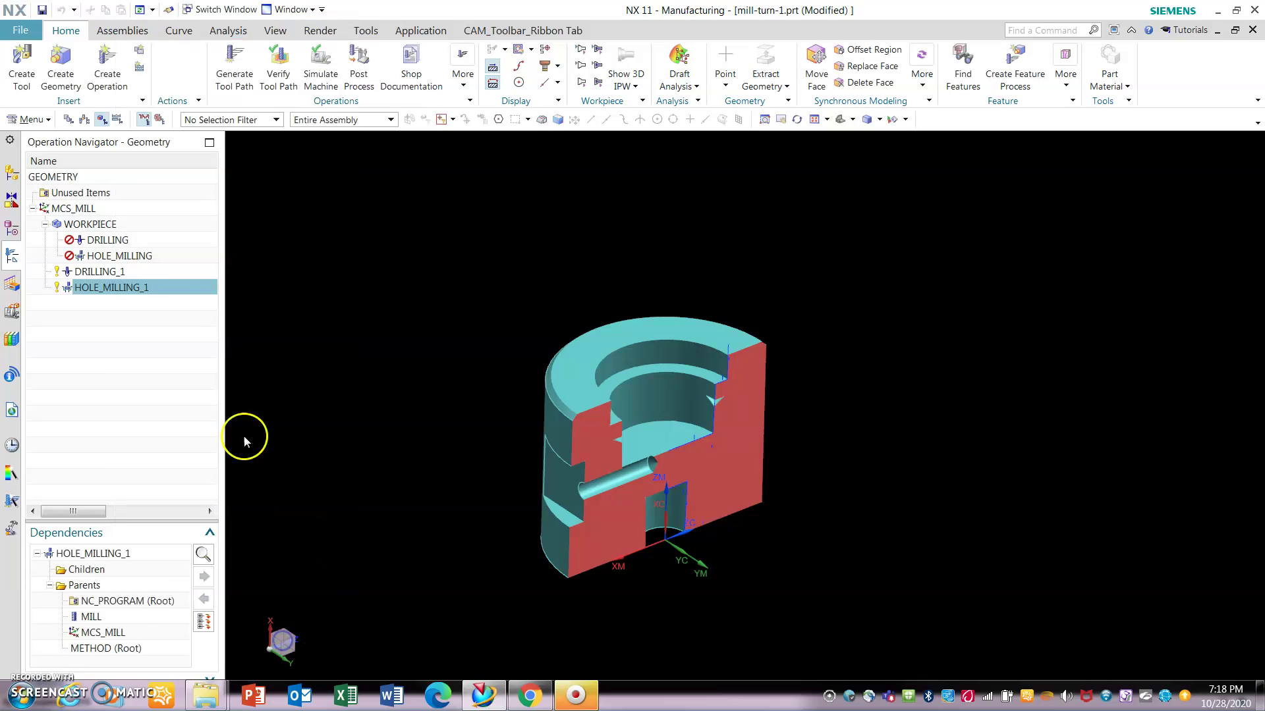
# Duplicate the HOLE_MILLING_1 operation directly below the original under MCS_MILL.
pyautogui.rightClick(162, 284)
pyautogui.click(198, 325)
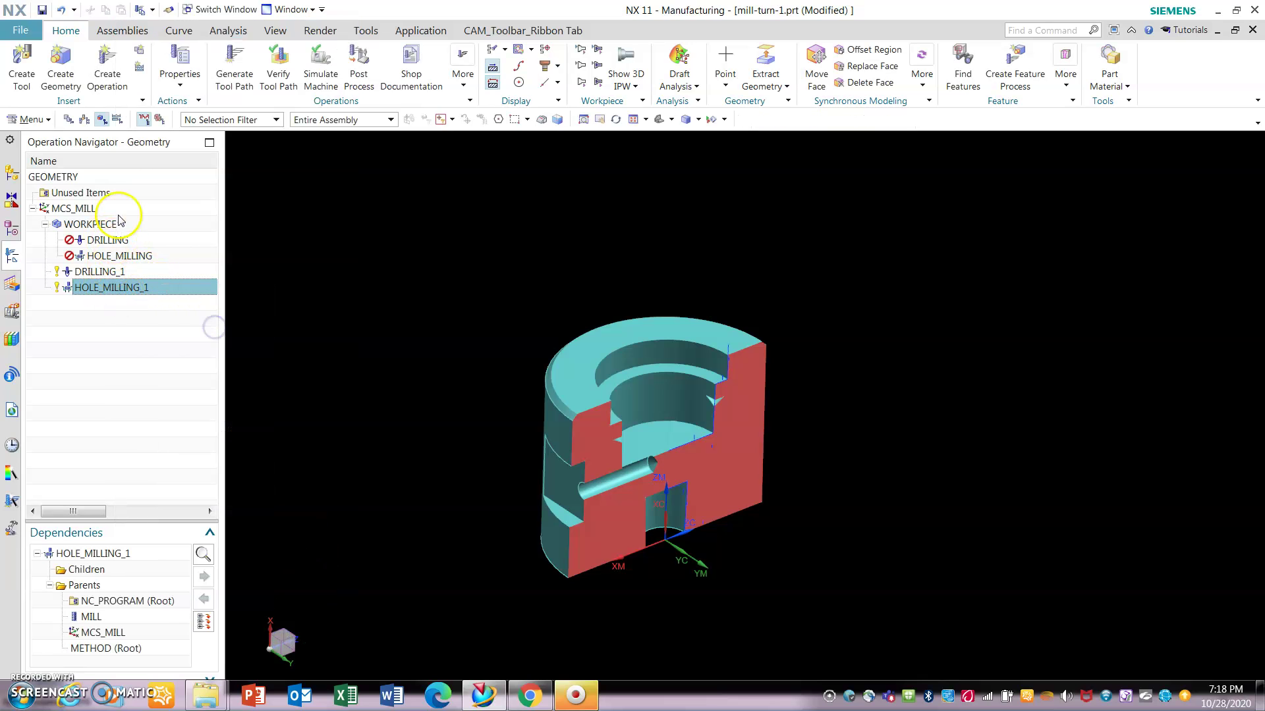
pyautogui.rightClick(144, 291)
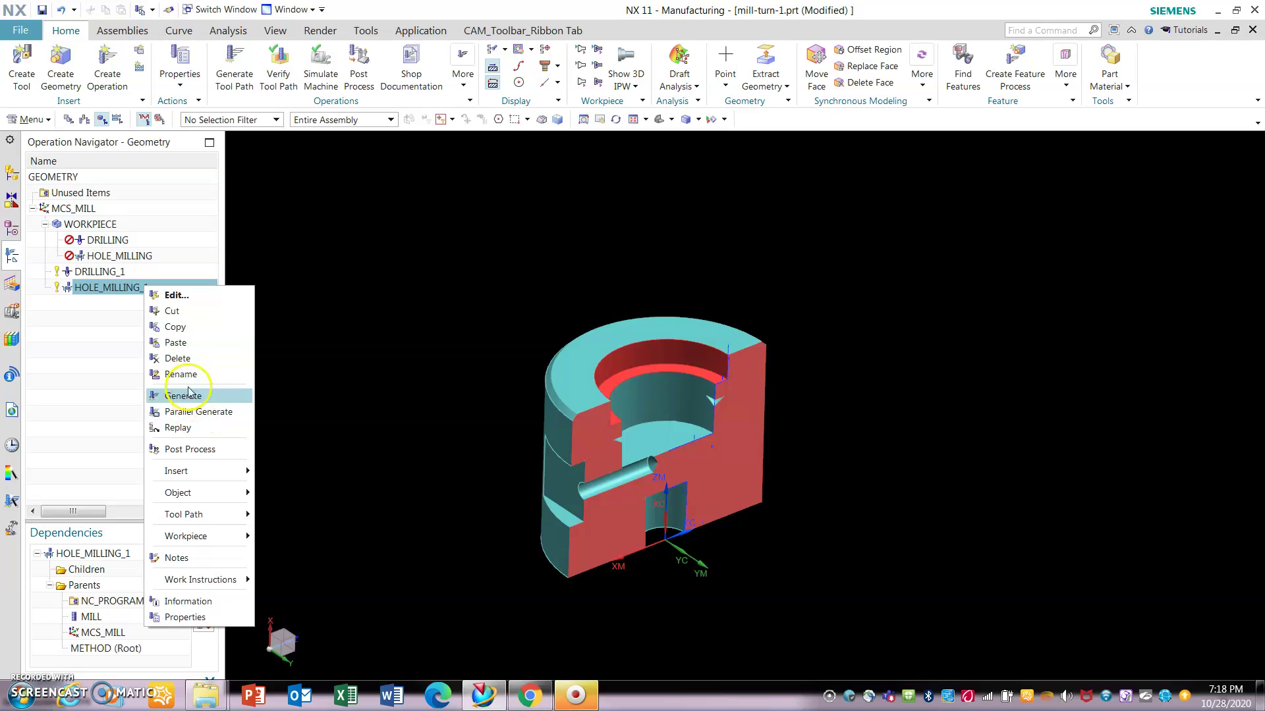
pyautogui.click(191, 344)
# Edit the copied hole milling operation and replace its feature geometry with the smaller bore below the large counterbore.
pyautogui.rightClick(164, 303)
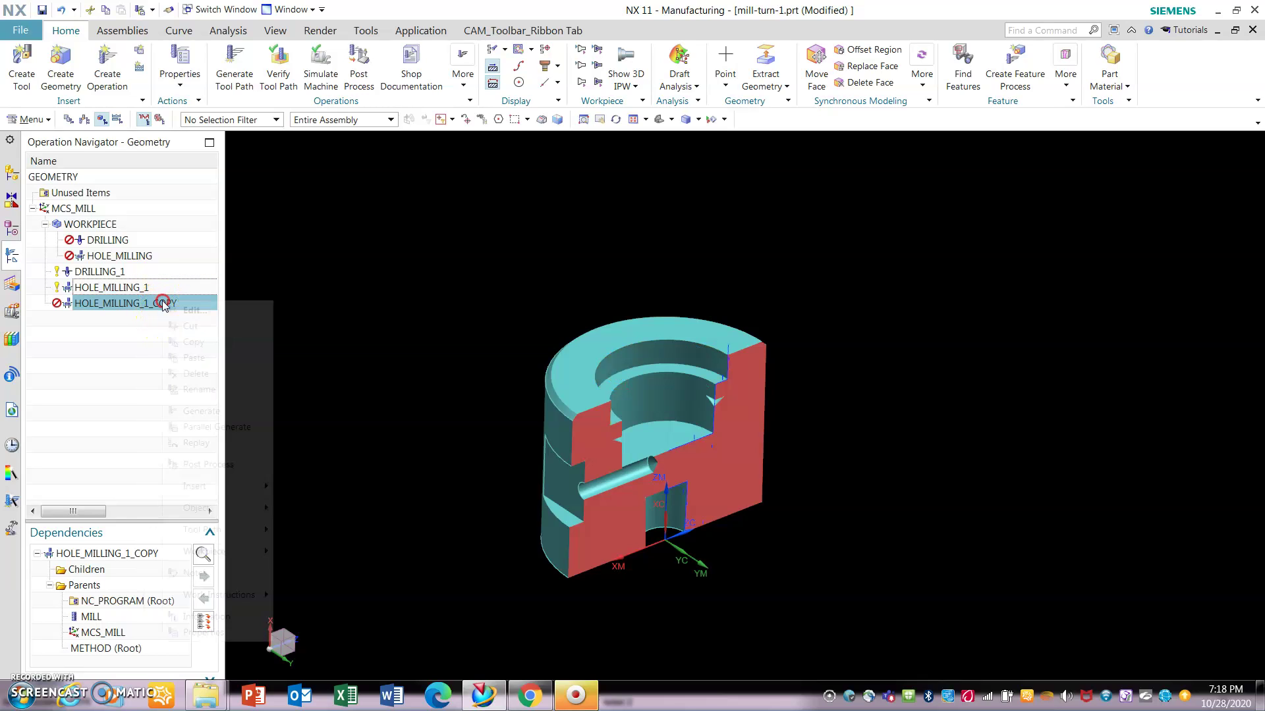
pyautogui.click(193, 312)
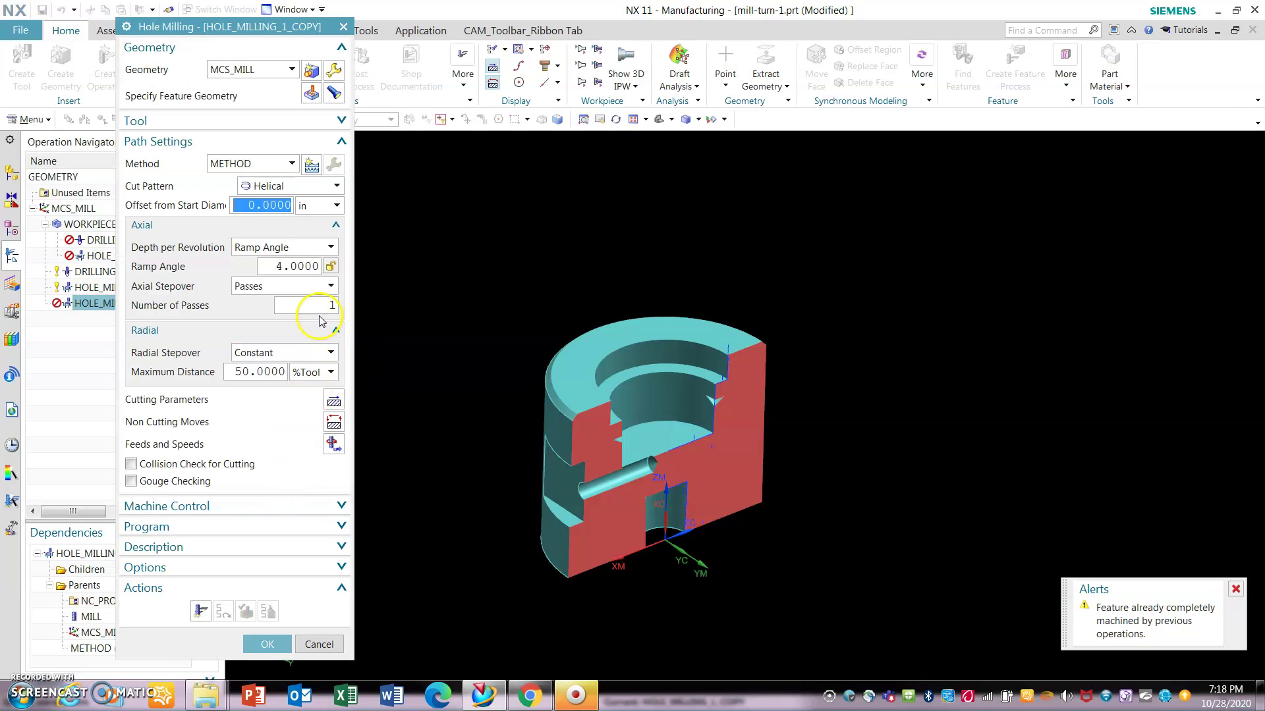
pyautogui.click(310, 94)
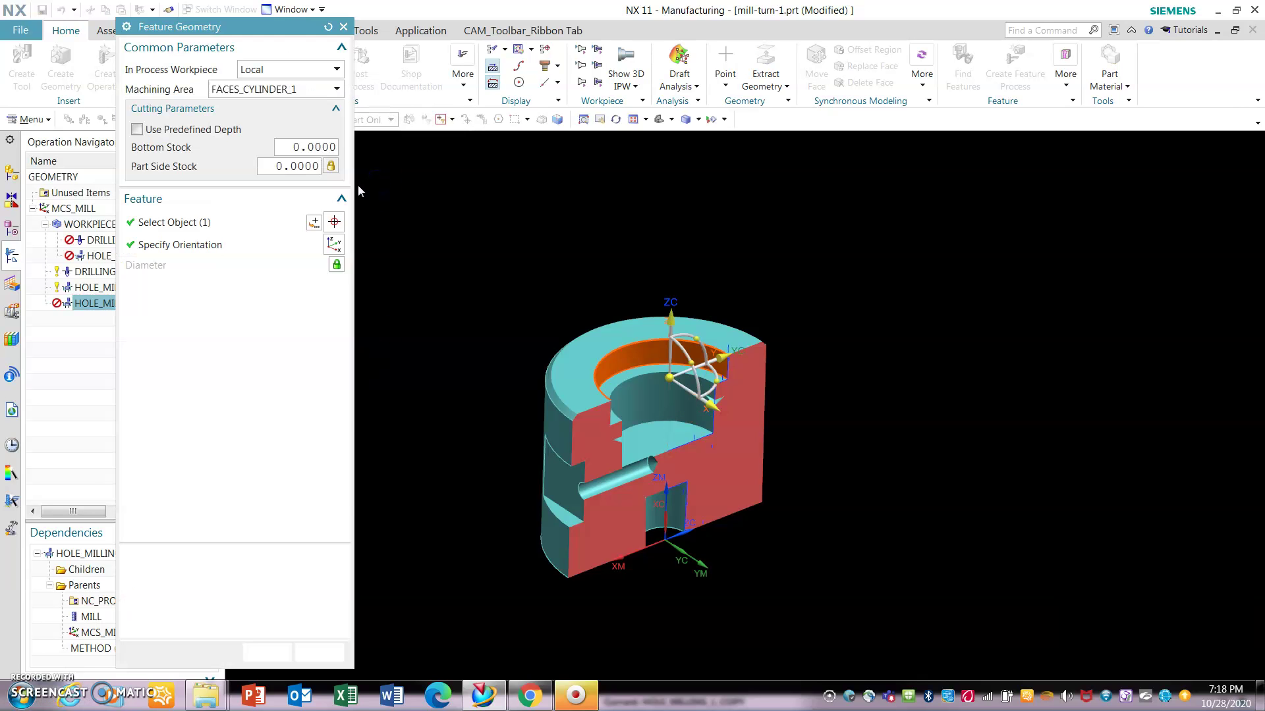
pyautogui.click(331, 404)
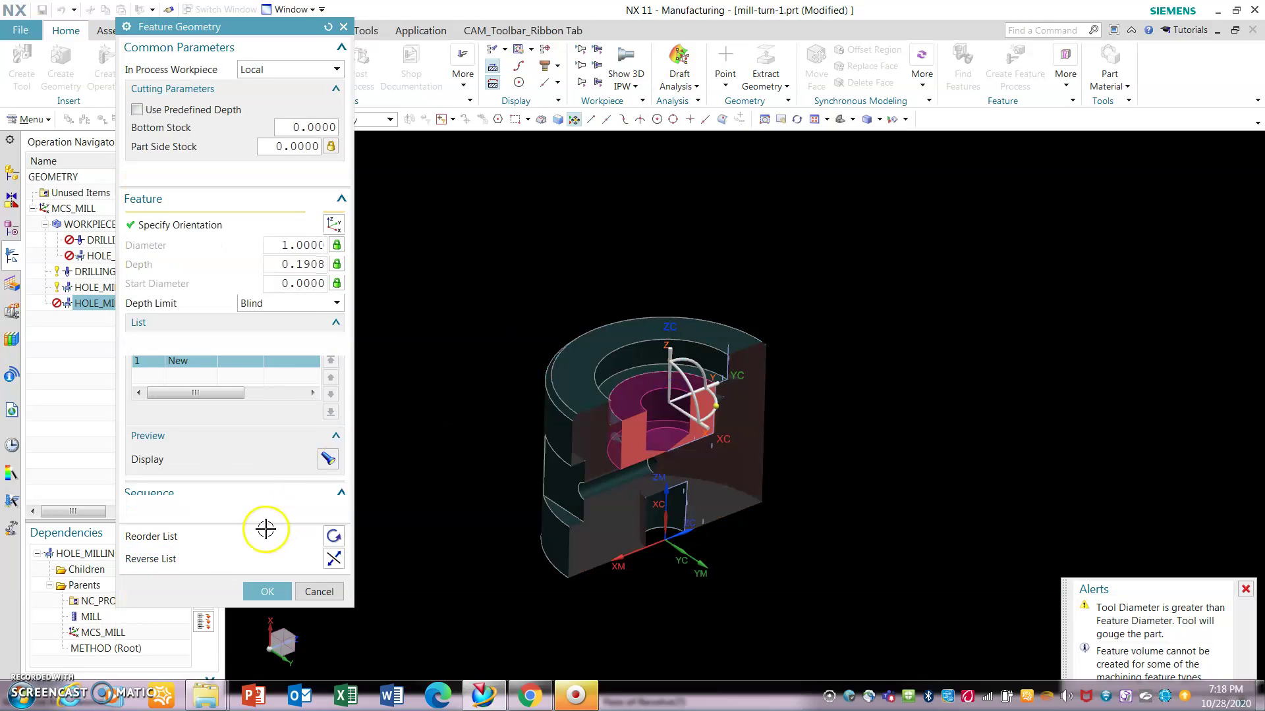
pyautogui.click(267, 635)
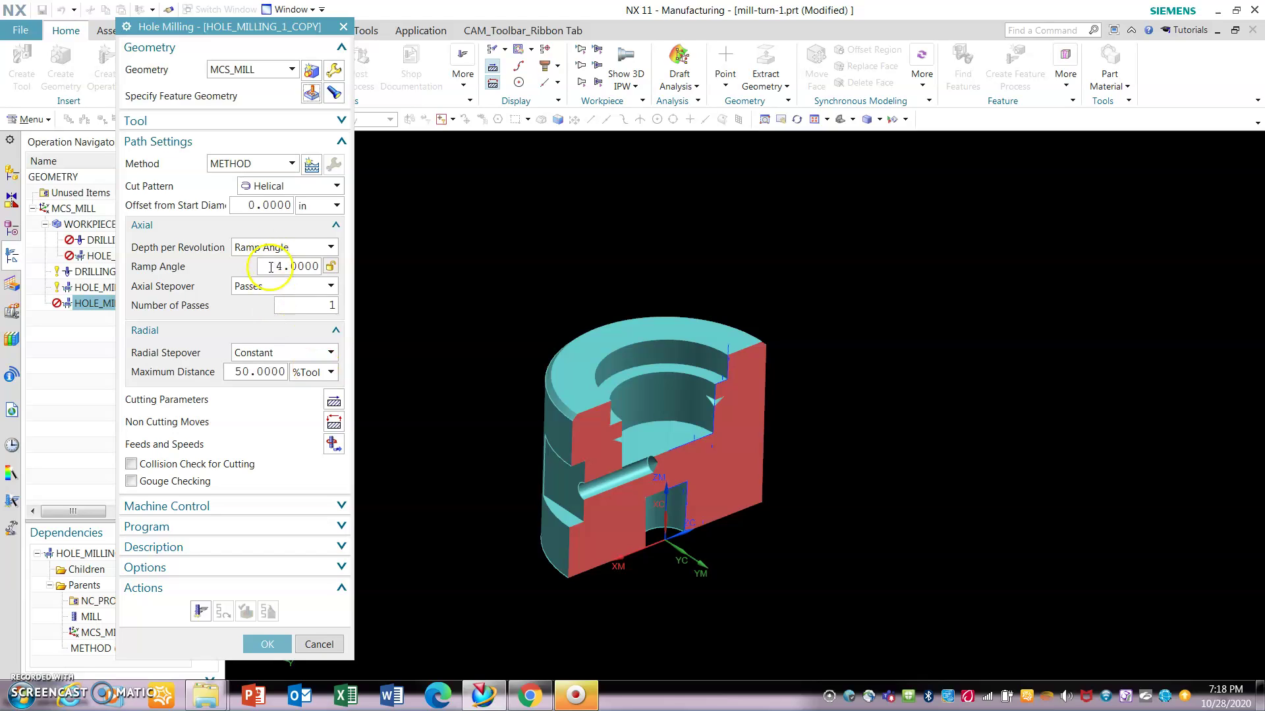
# Set the copied operation's ramp angle to 2.0000, generate its helical tool path and accept the operation.
pyautogui.write('2.')
pyautogui.press('Tab')
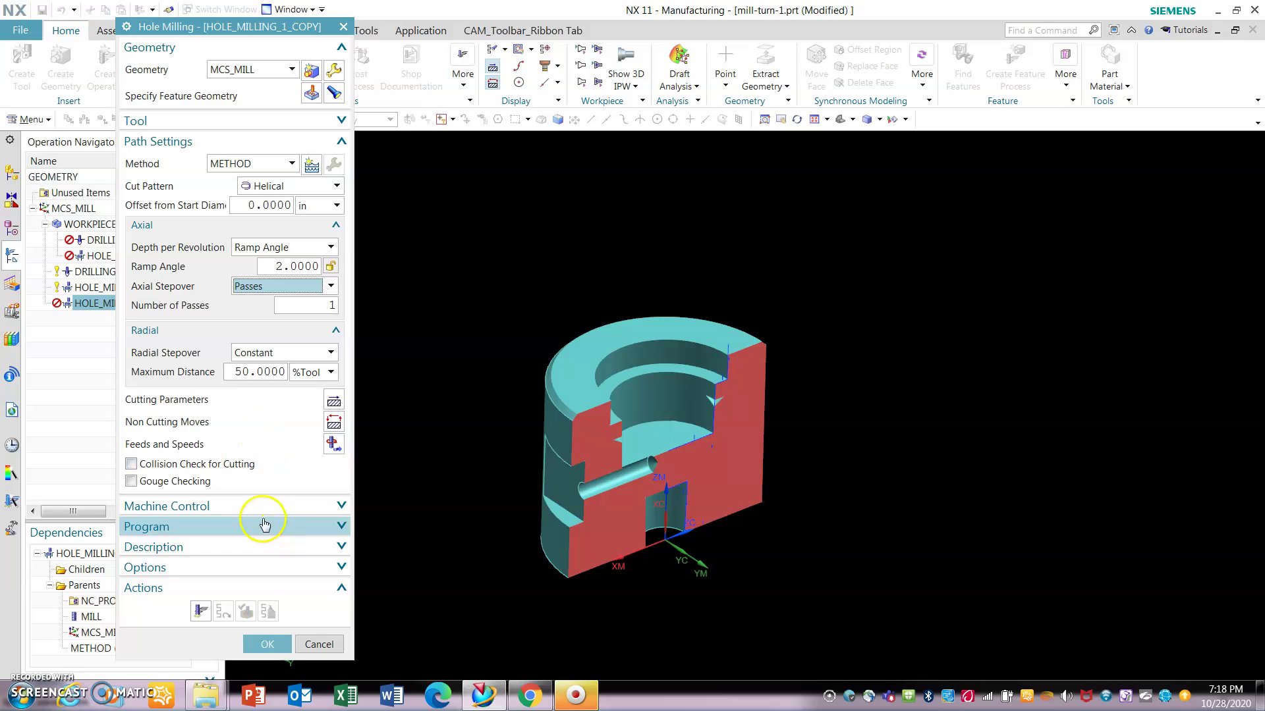
pyautogui.click(201, 612)
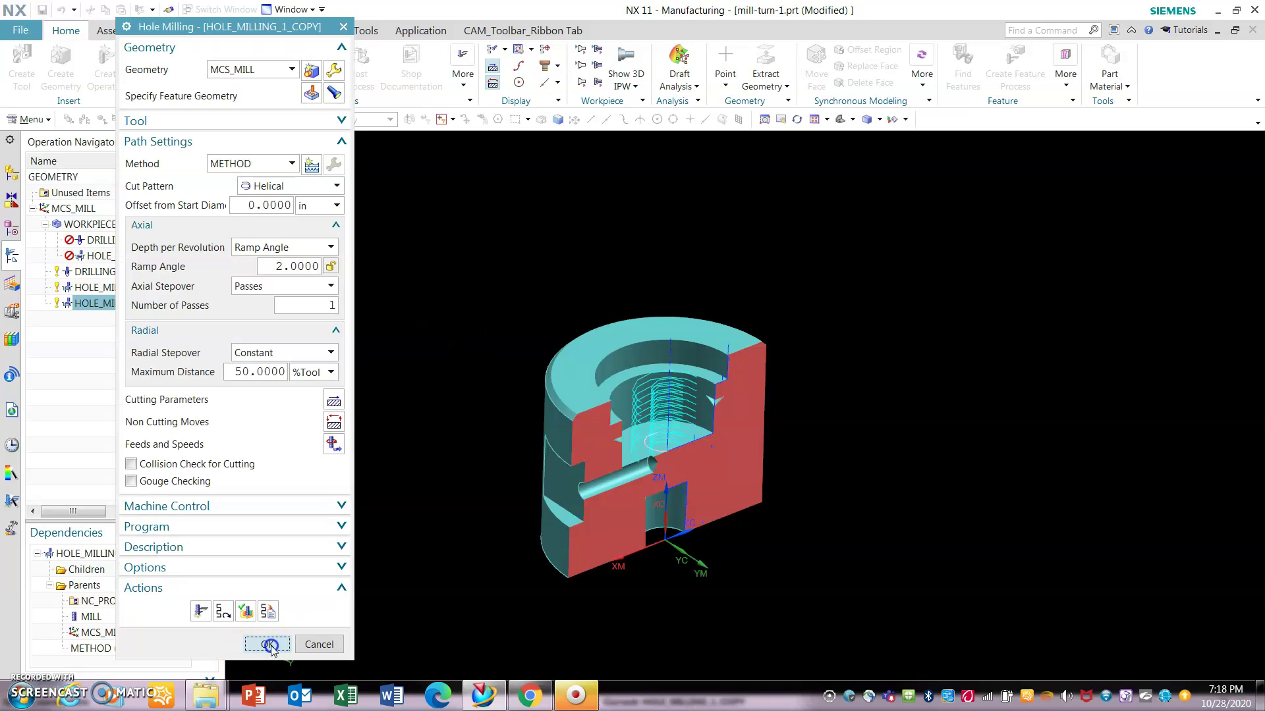
pyautogui.click(266, 644)
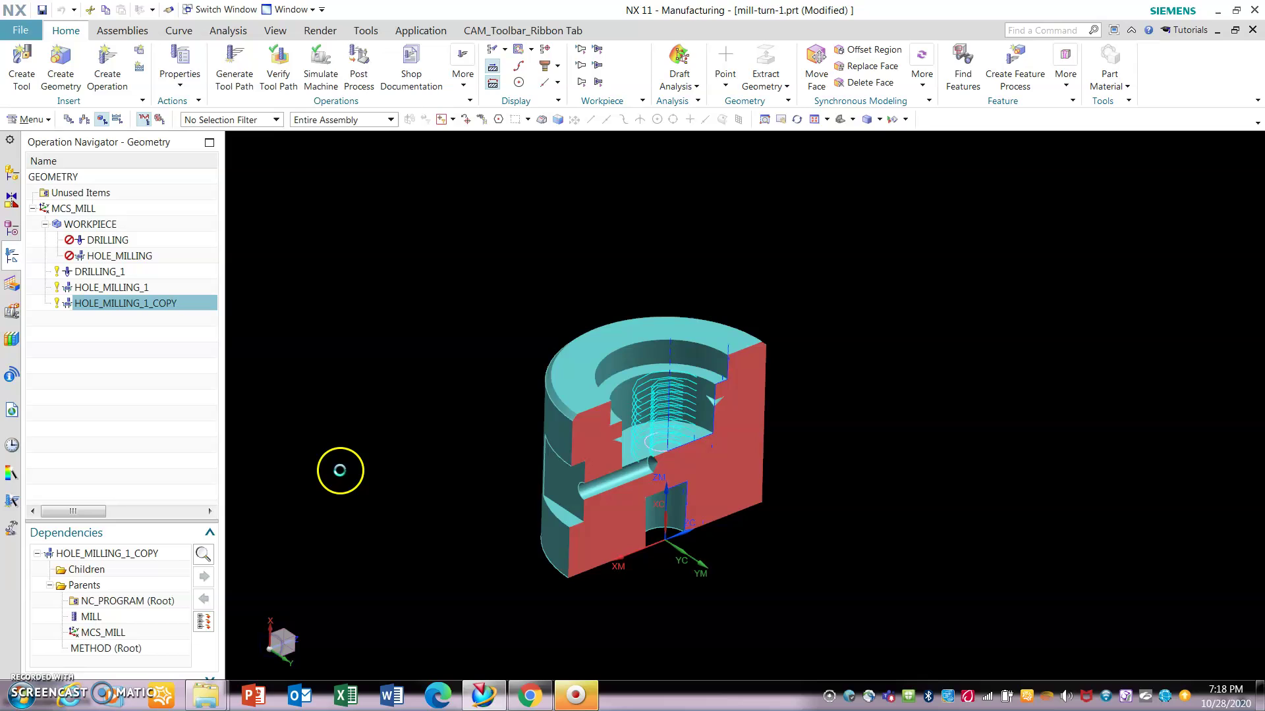
# Turn off section clipping so the whole part is displayed.
pyautogui.click(114, 209)
pyautogui.click(125, 224)
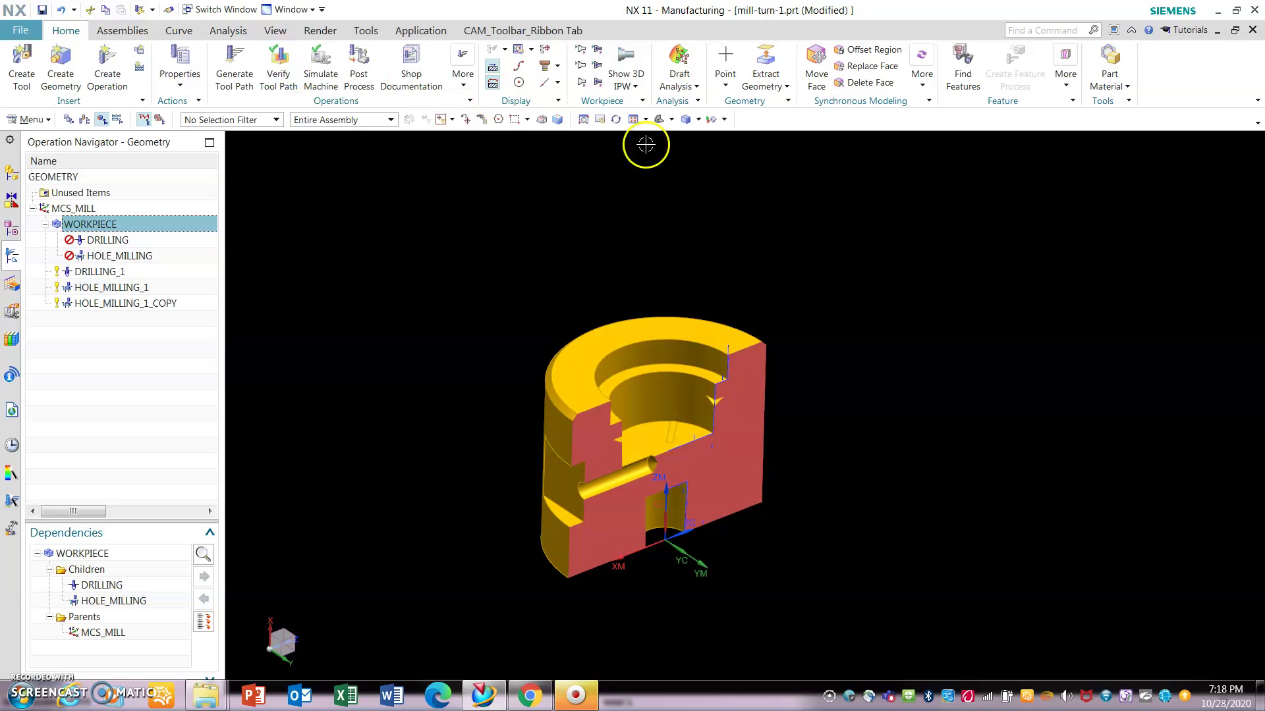
pyautogui.click(285, 31)
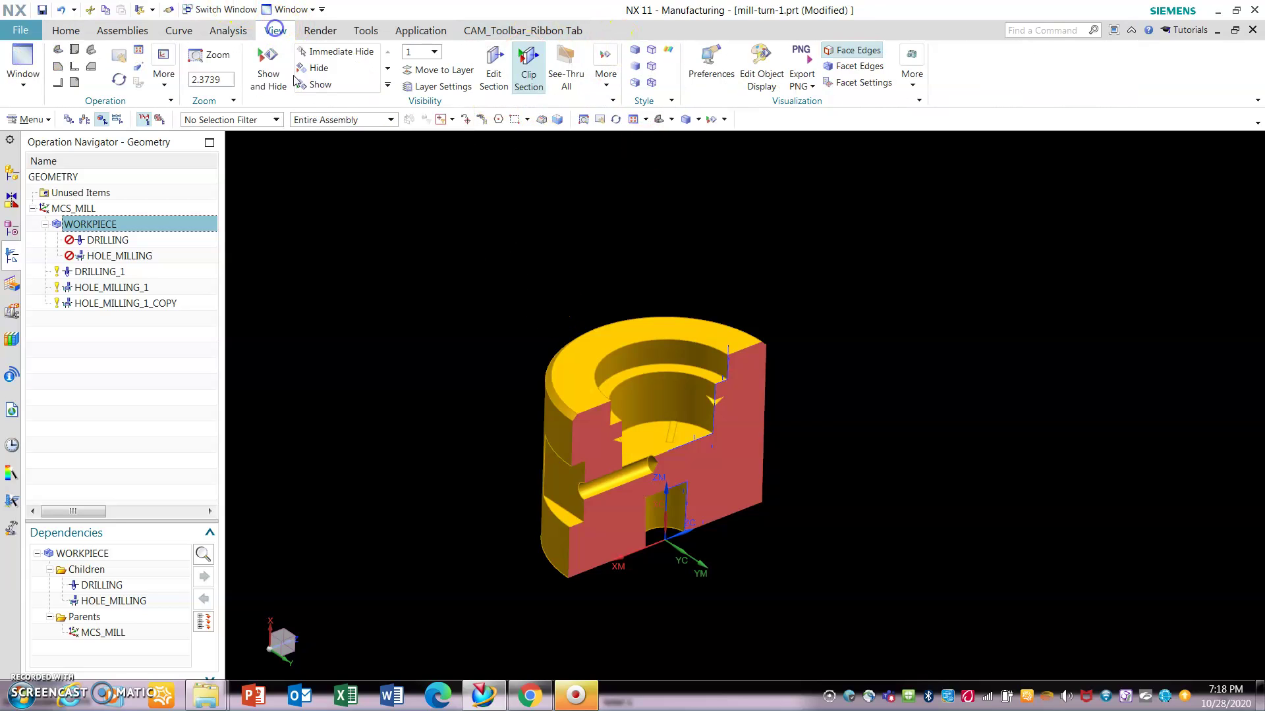
pyautogui.click(527, 74)
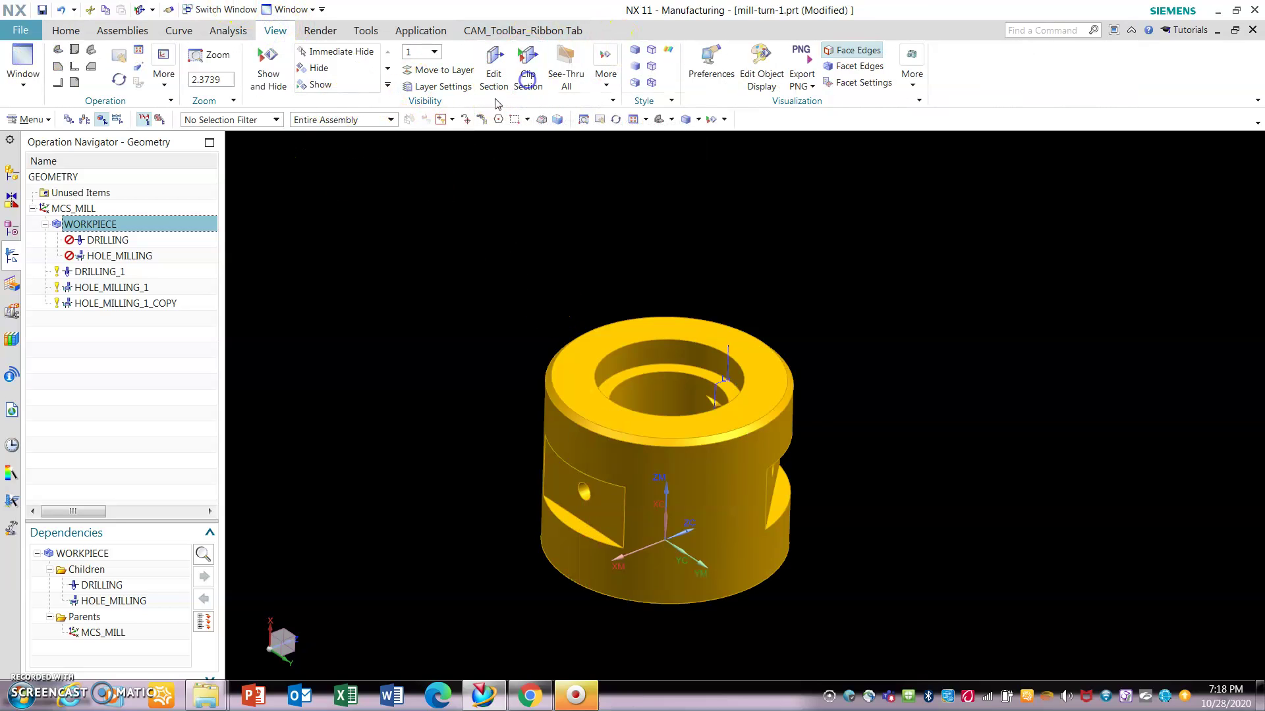
pyautogui.click(66, 31)
pyautogui.click(278, 69)
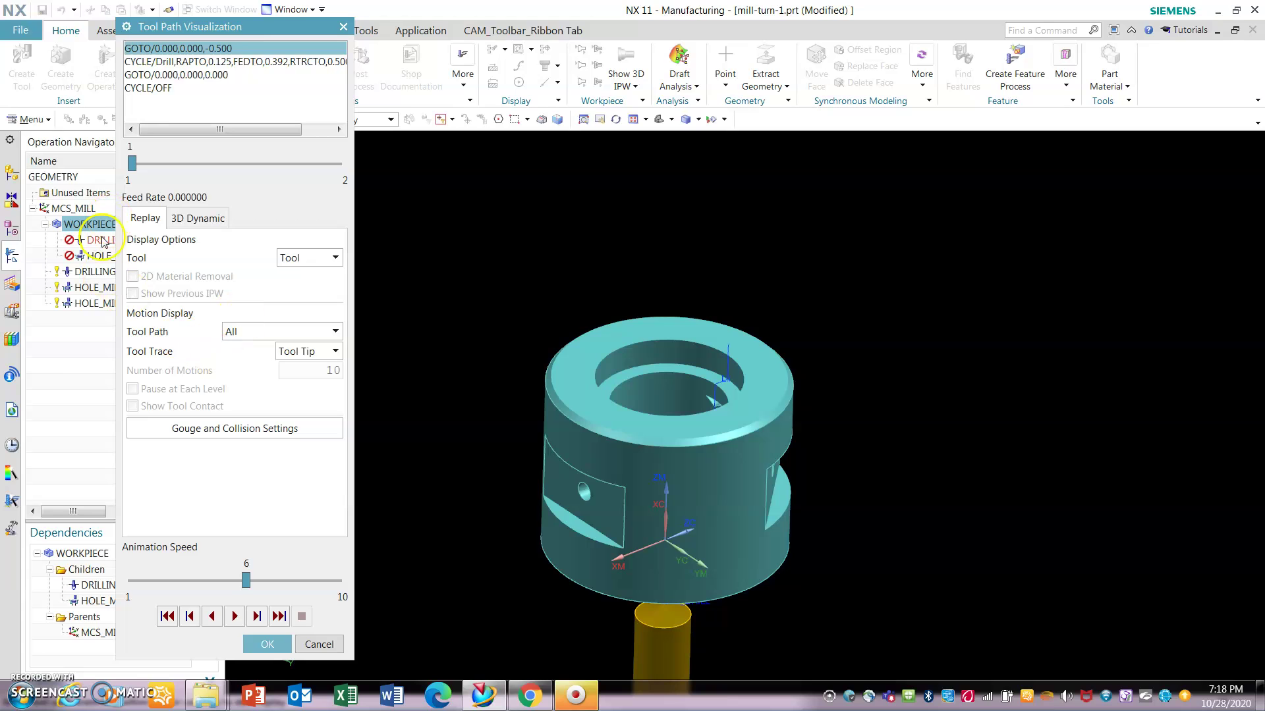
pyautogui.click(319, 644)
# Move the old DRILLING and HOLE_MILLING operations from WORKPIECE to Unused Items.
pyautogui.click(125, 239)
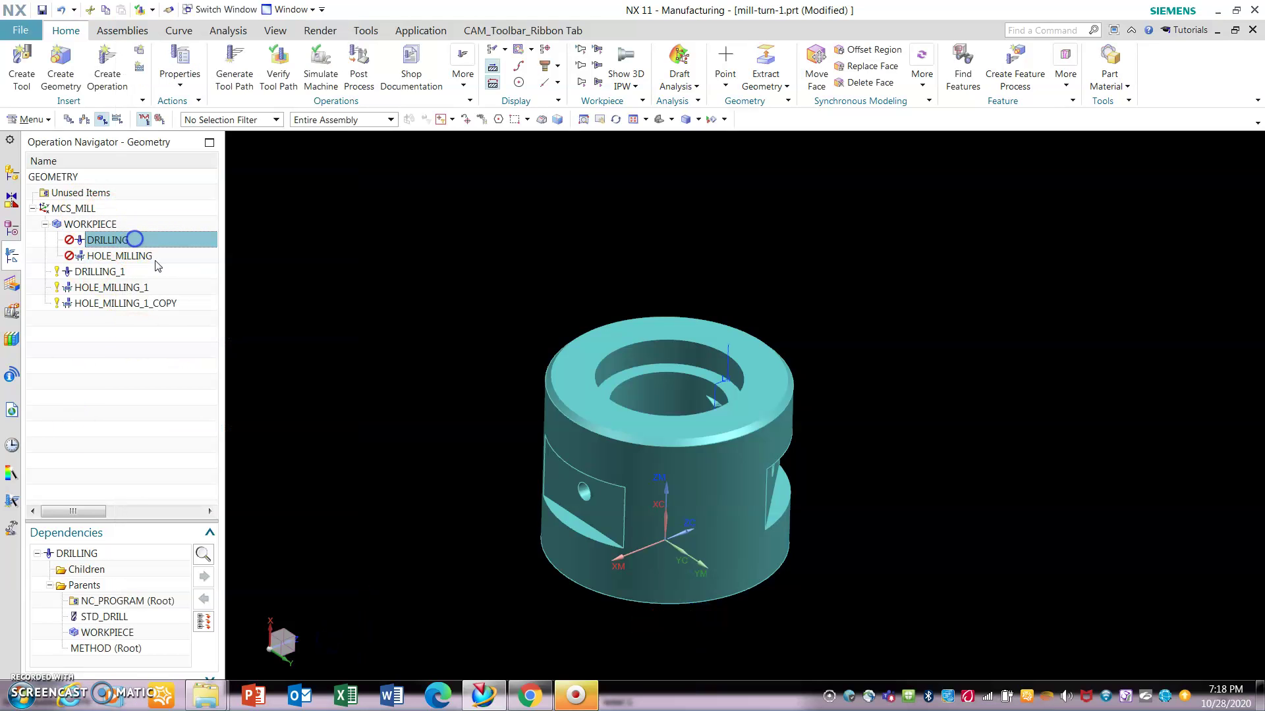
pyautogui.keyDown('shift'); pyautogui.click(150, 257); pyautogui.keyUp('shift')
pyautogui.moveTo(141, 254); pyautogui.dragTo(137, 196)
# Verify the MCS_MILL tool paths in 3D Dynamic mode at animation speed 5, and close the visualization.
pyautogui.click(107, 239)
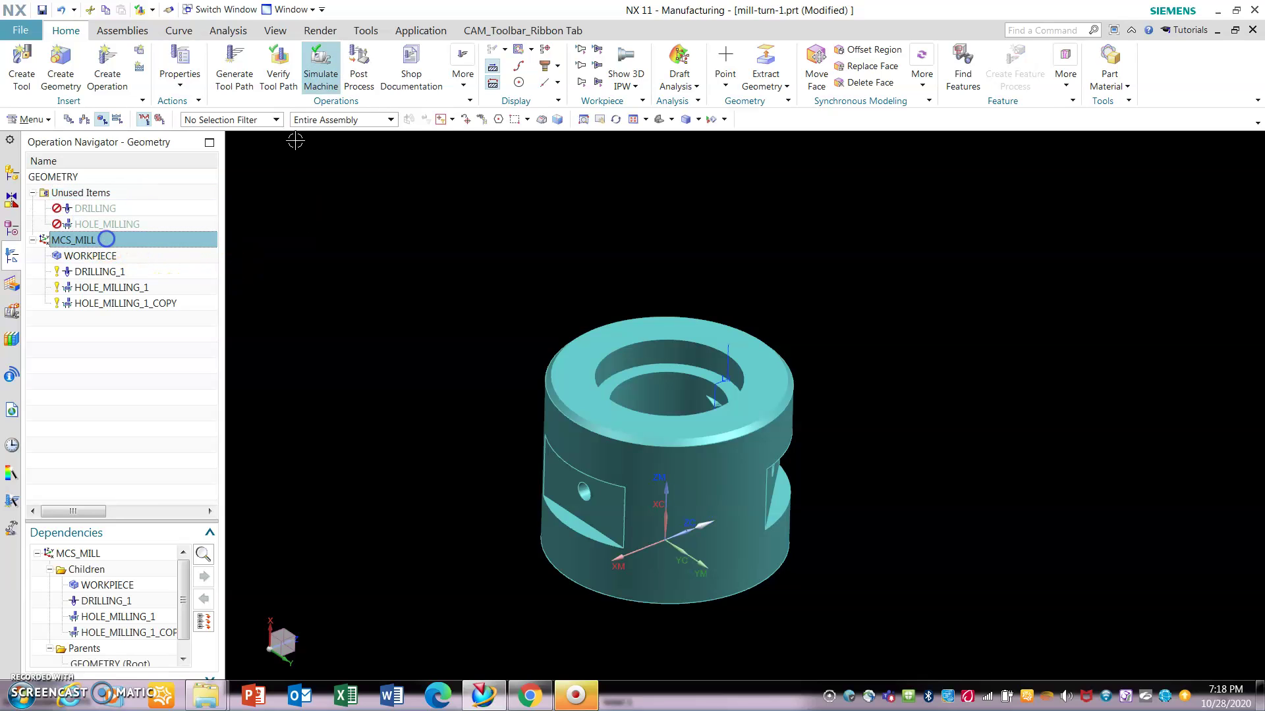
pyautogui.click(307, 84)
pyautogui.click(210, 221)
pyautogui.moveTo(246, 581); pyautogui.dragTo(223, 581)
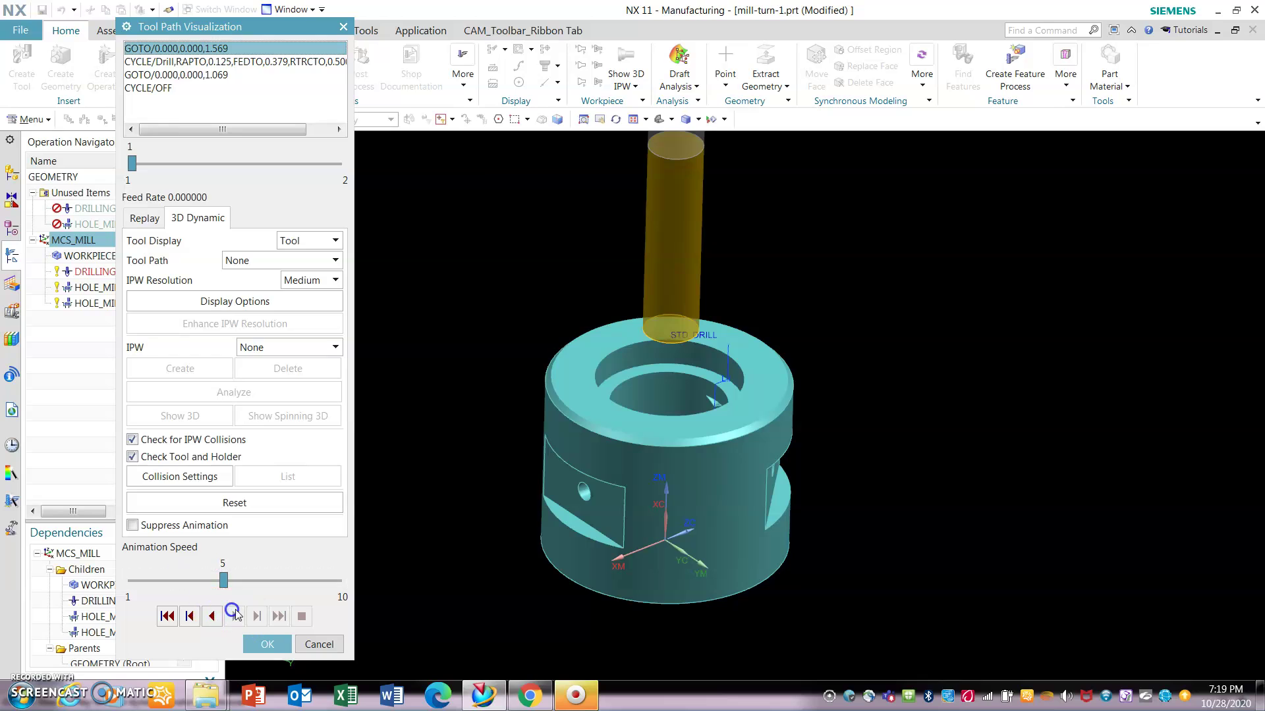
pyautogui.click(235, 615)
pyautogui.click(631, 388)
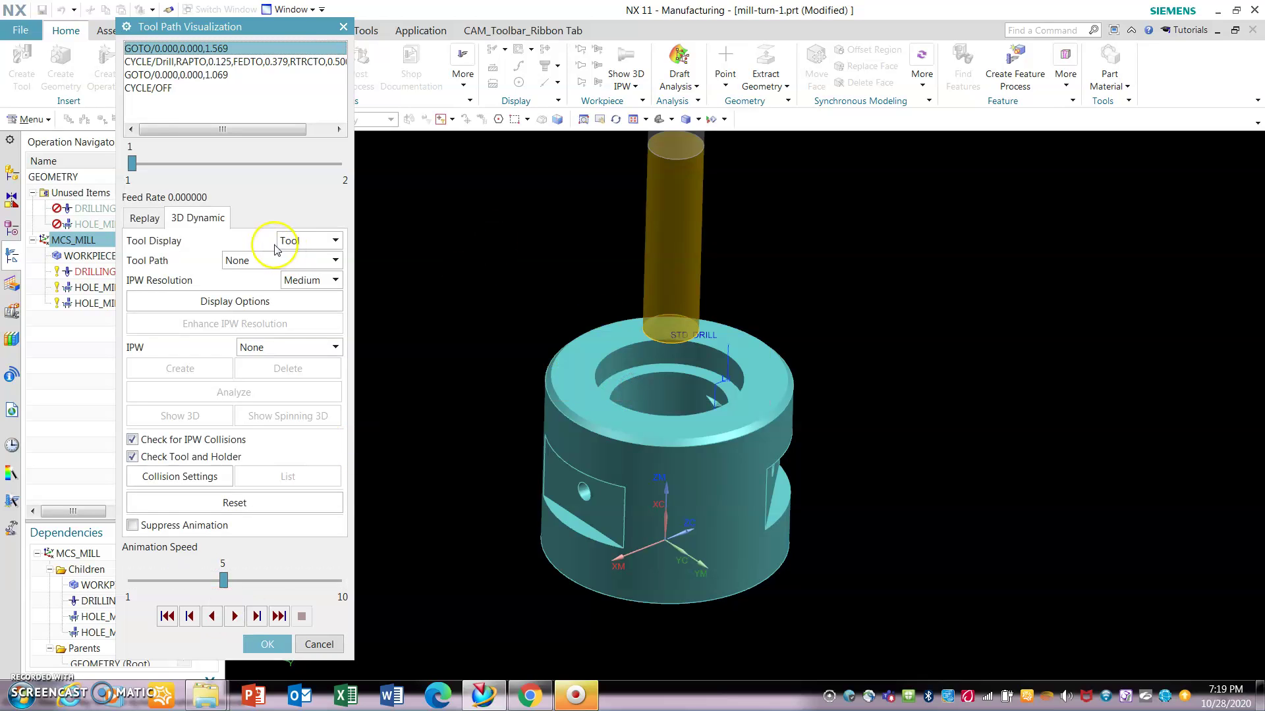
pyautogui.click(266, 644)
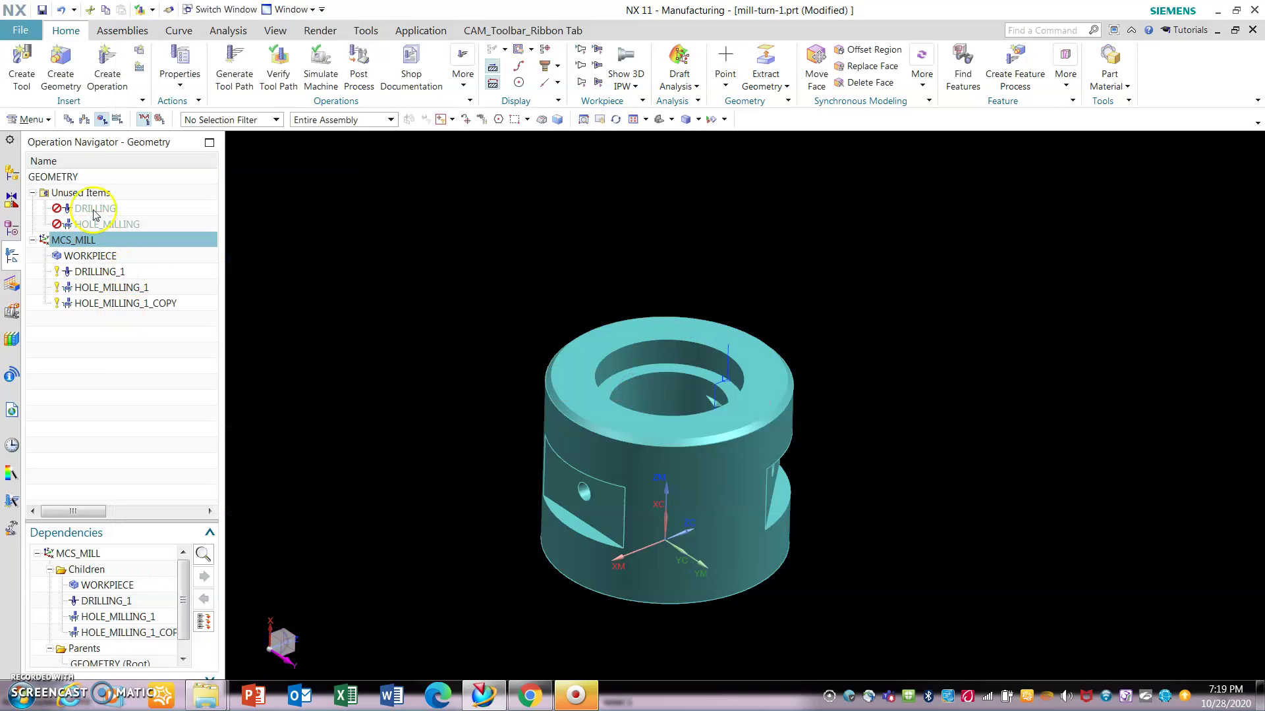
# Look through the operation navigator's other views, return to the geometry view and check the MCS_MILL settings without changing them.
pyautogui.click(83, 120)
pyautogui.click(117, 119)
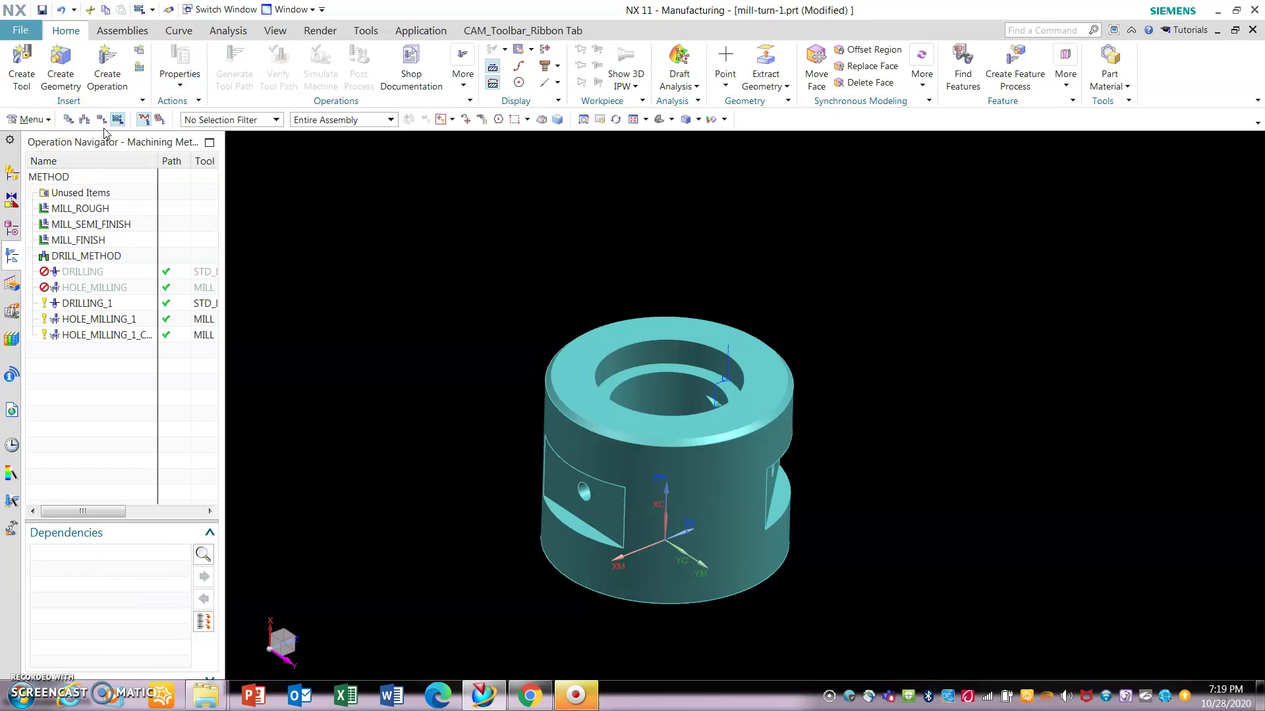
pyautogui.click(102, 120)
pyautogui.rightClick(95, 241)
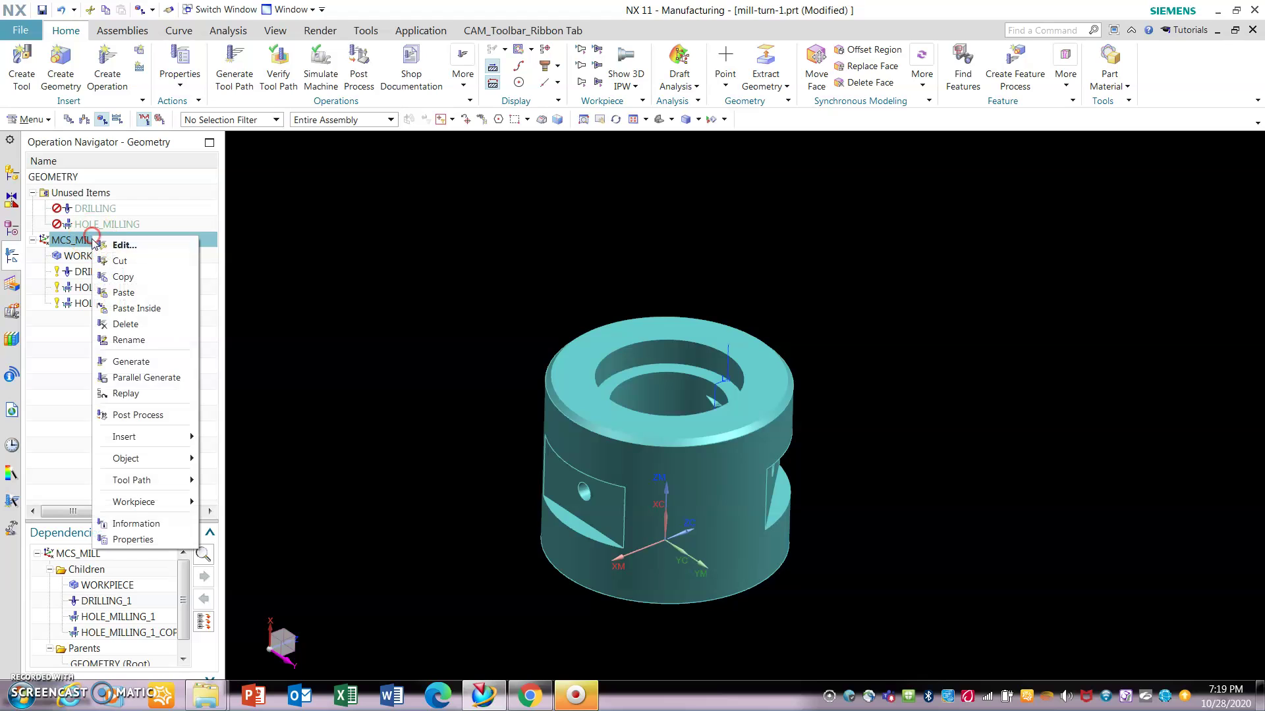
pyautogui.click(120, 243)
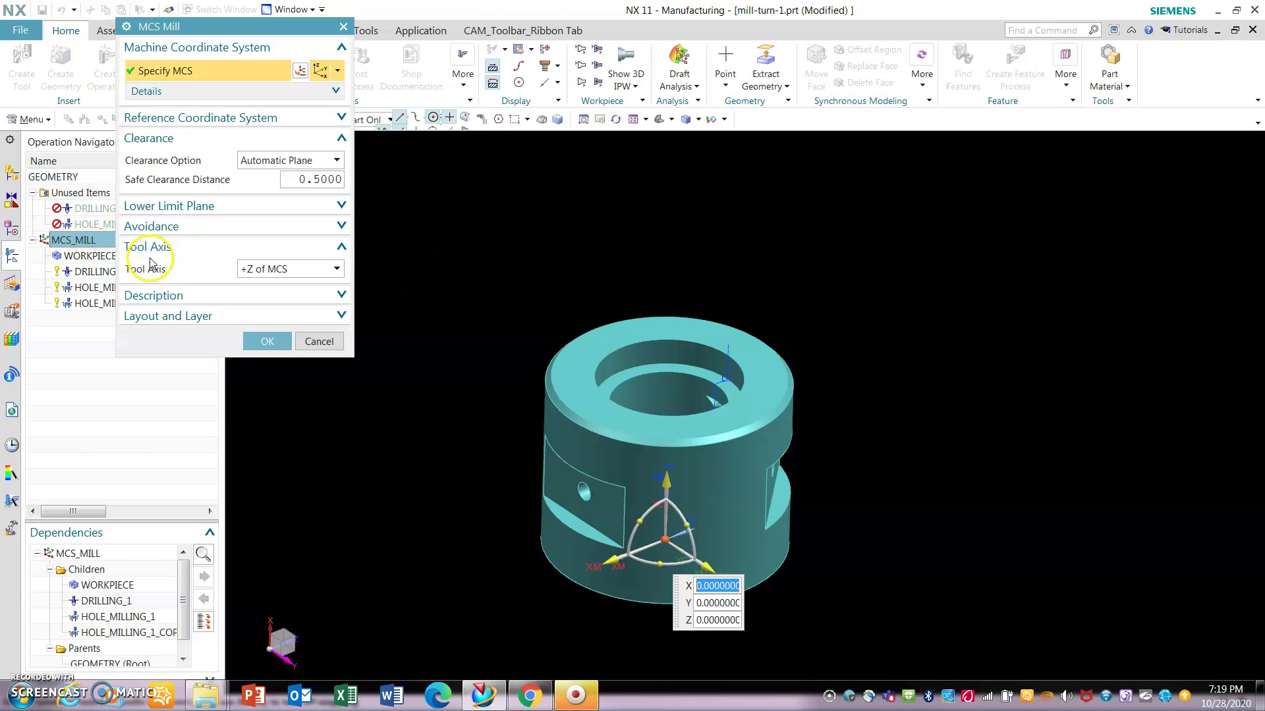
pyautogui.click(321, 339)
# Open the WORKPIECE geometry group for editing.
pyautogui.click(125, 255)
pyautogui.rightClick(125, 256)
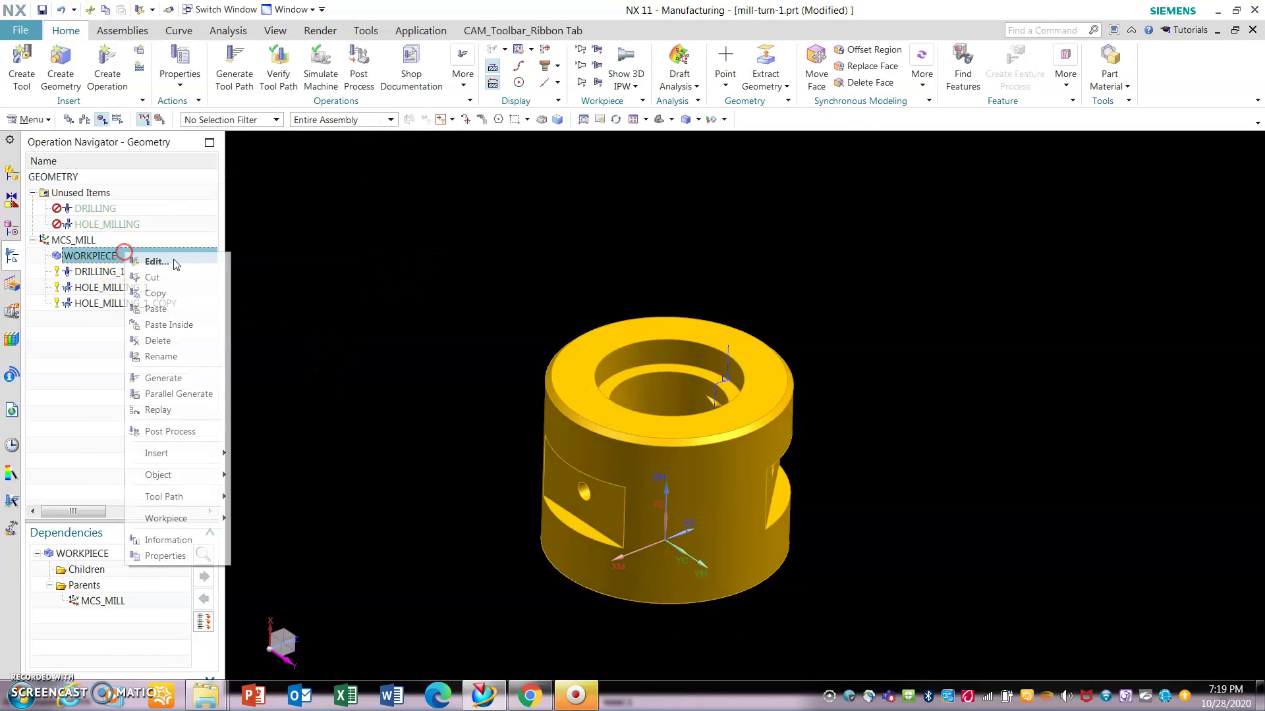